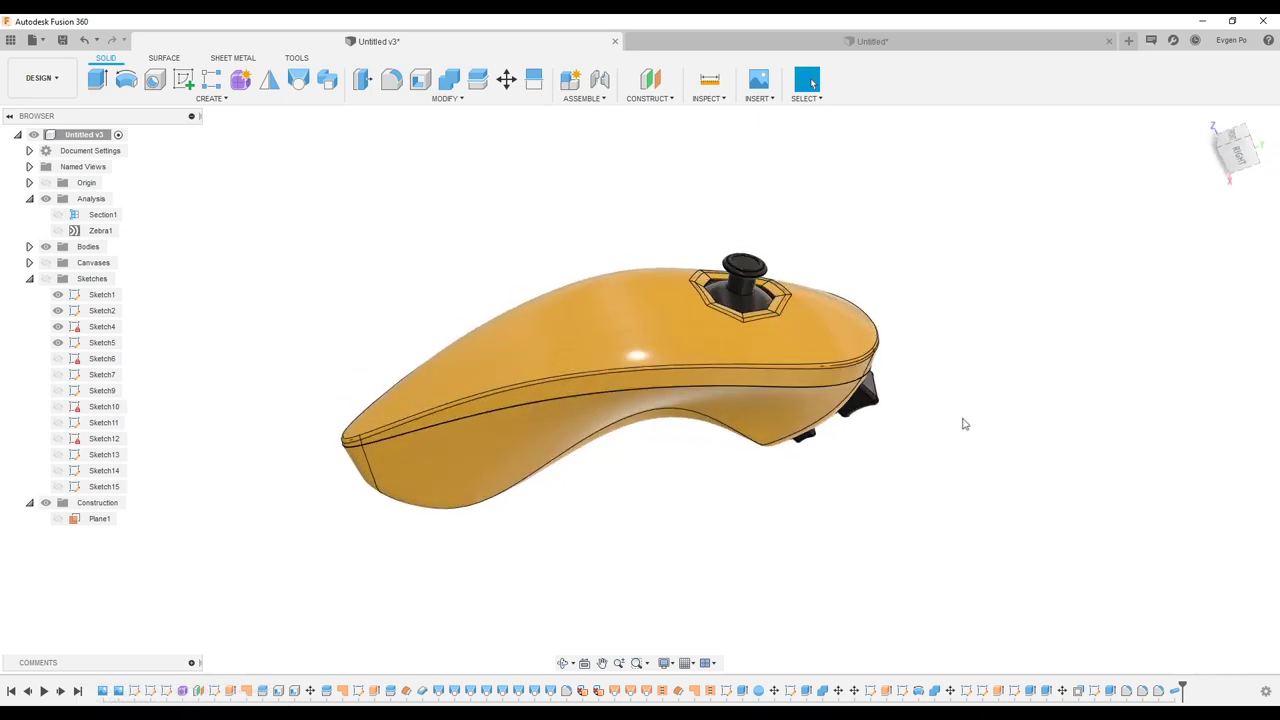
- Switch from Untitled v3 to the unsaved Untitled design holding the controller reference images
left_click(913, 41)
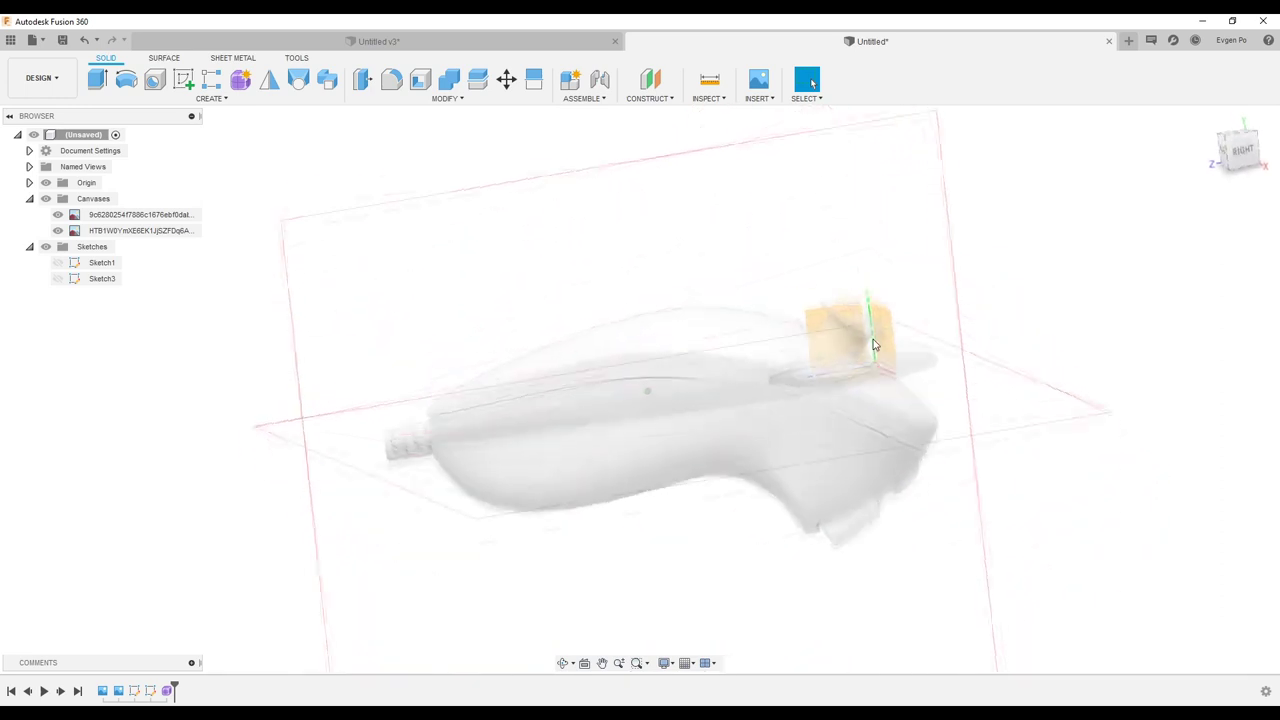
- Make Sketch1 visible so its profile and axis line appear over the reference images
middle_click_drag(873, 344, 530, 333, "shift")
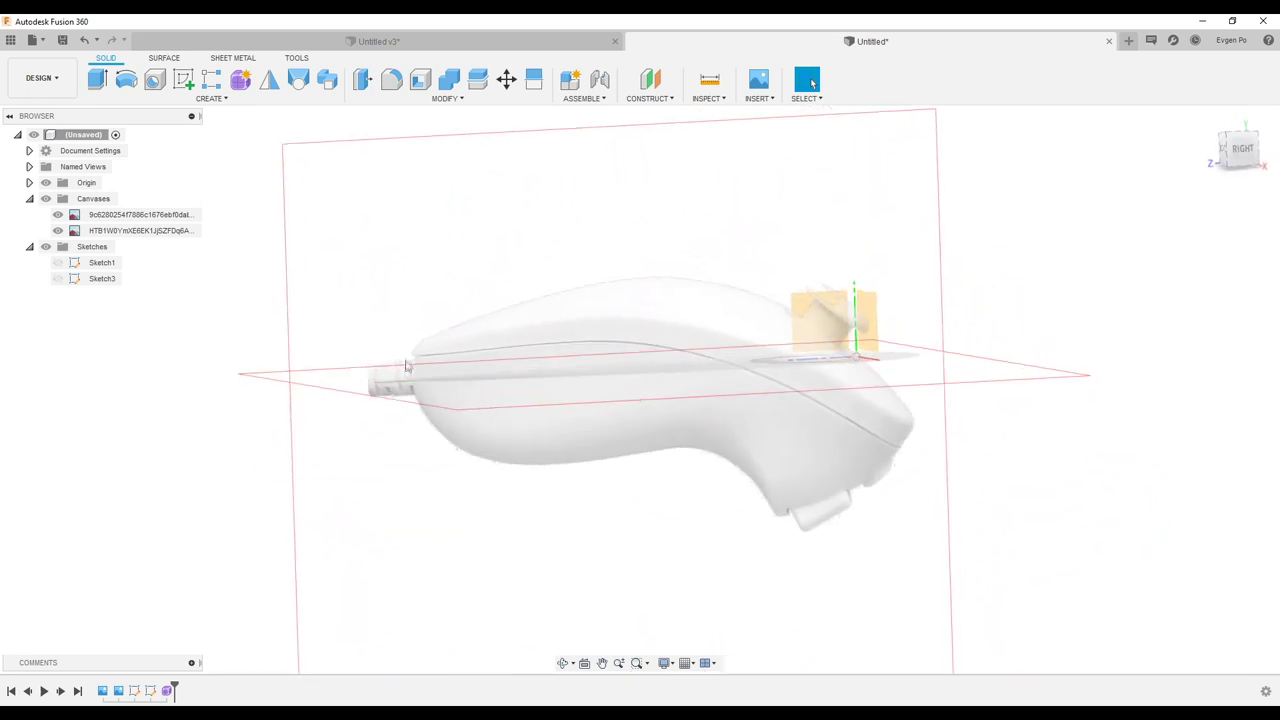
mouse_move(405, 380)
middle_mouse_down("shift")
mouse_move(700, 420)
mouse_move(888, 428)
mouse_move(757, 457)
mouse_move(463, 323)
mouse_move(684, 378)
mouse_move(600, 375)
middle_mouse_up("shift")
left_click(57, 262)
mouse_move(740, 334)
middle_mouse_down("shift")
mouse_move(770, 363)
mouse_move(637, 403)
mouse_move(654, 429)
mouse_move(911, 327)
middle_mouse_up("shift")
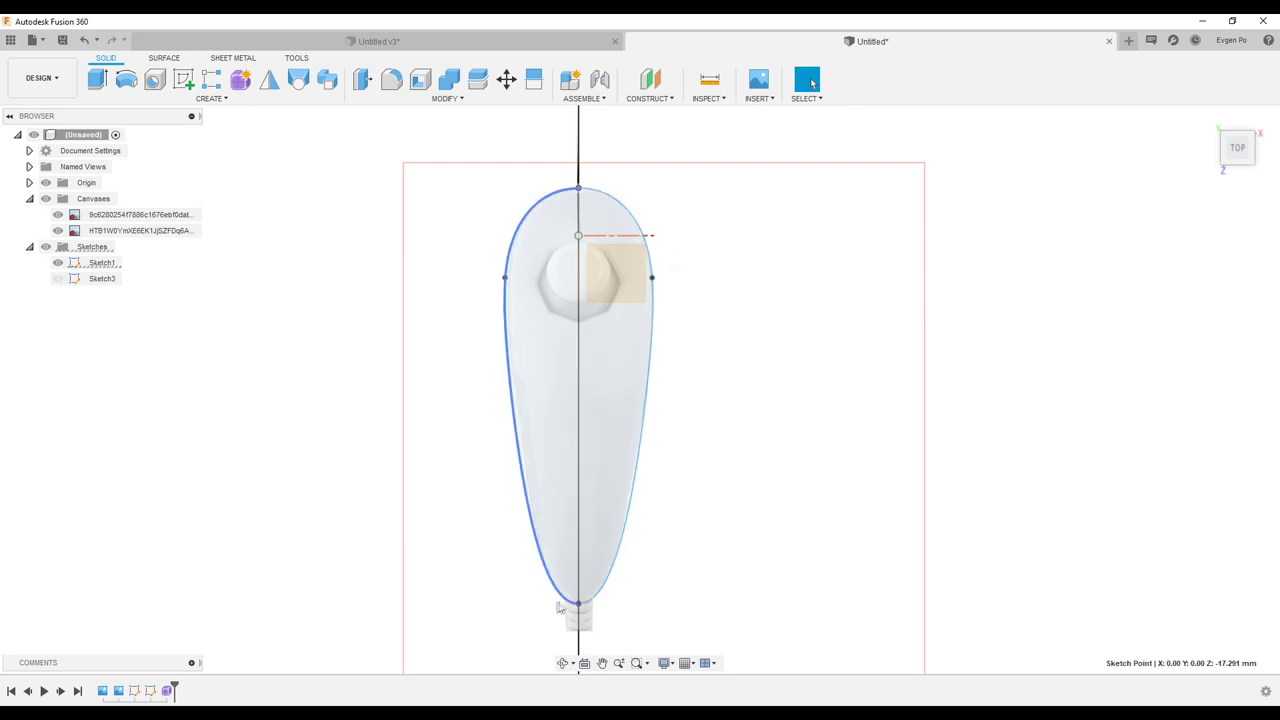
mouse_move(688, 304)
middle_mouse_down("shift")
mouse_move(790, 324)
mouse_move(760, 300)
middle_mouse_up("shift")
- Make Sketch3's profile curves visible and inspect them from the Right view
left_click(57, 278)
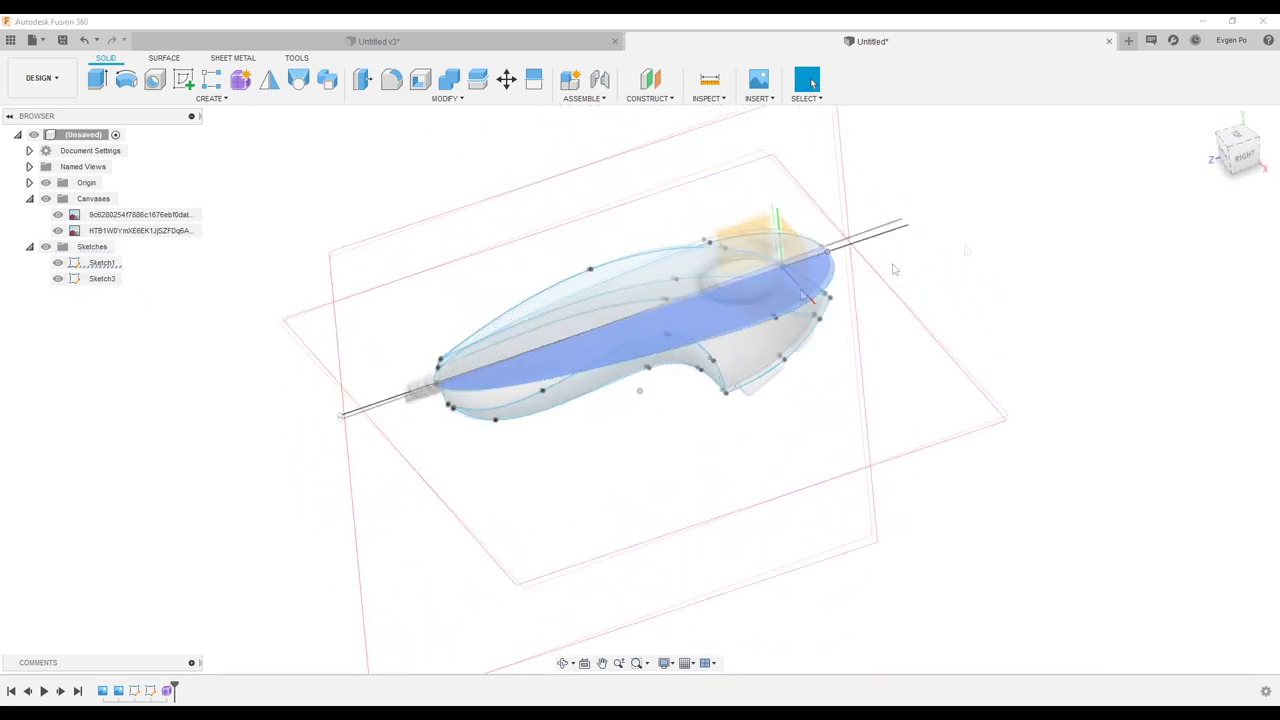
left_click(1245, 157)
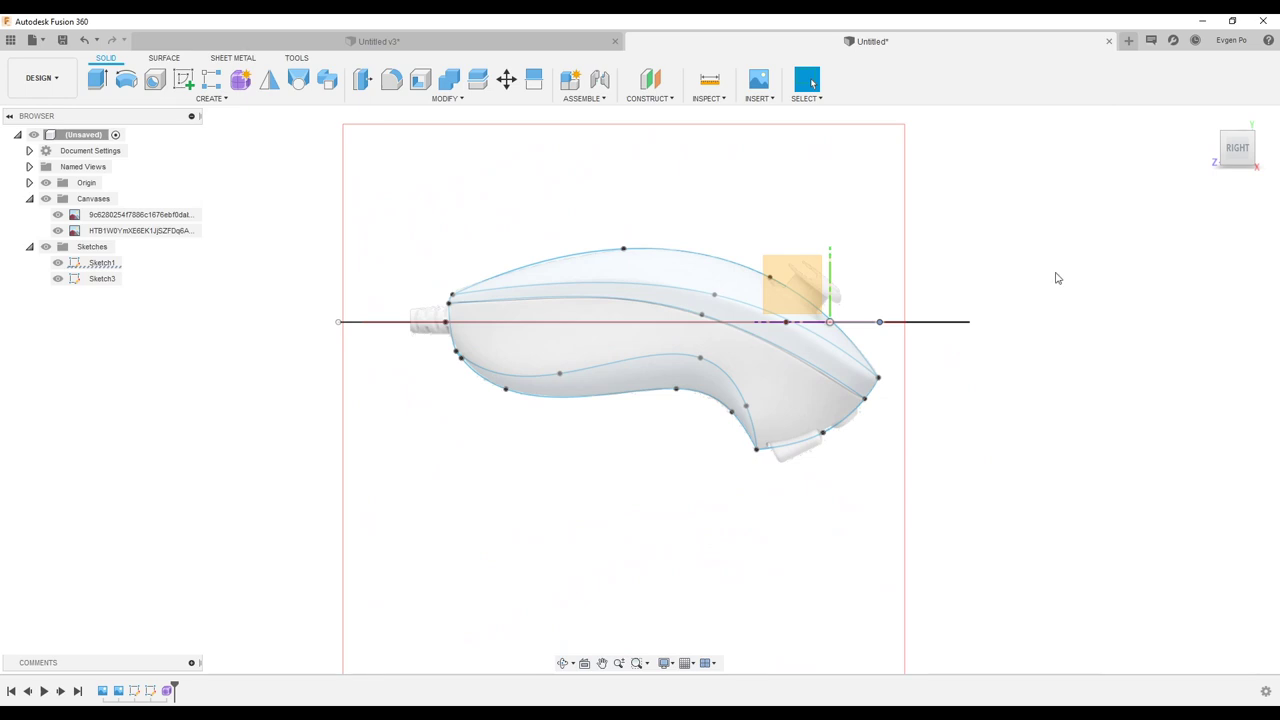
scroll(801, 361, "up", 2)
scroll(805, 363, "up", 3)
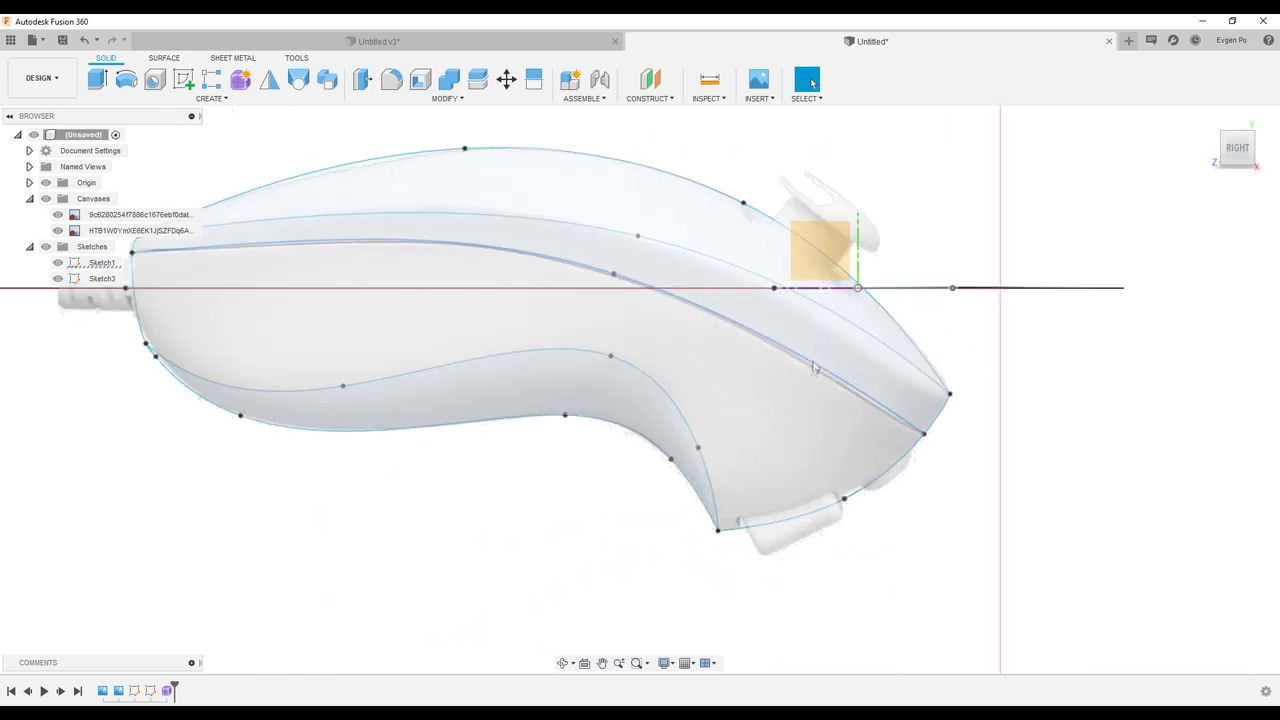
scroll(814, 368, "down", 1)
scroll(845, 405, "down", 1)
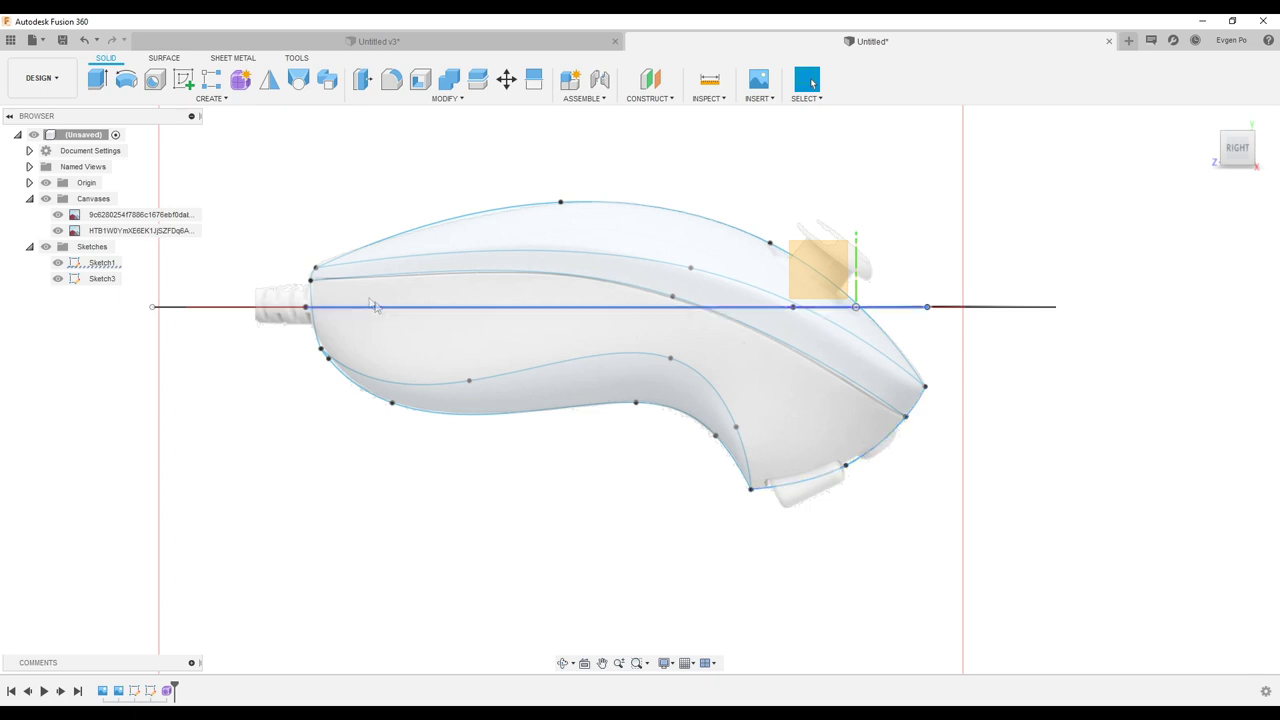
scroll(337, 287, "up", 2)
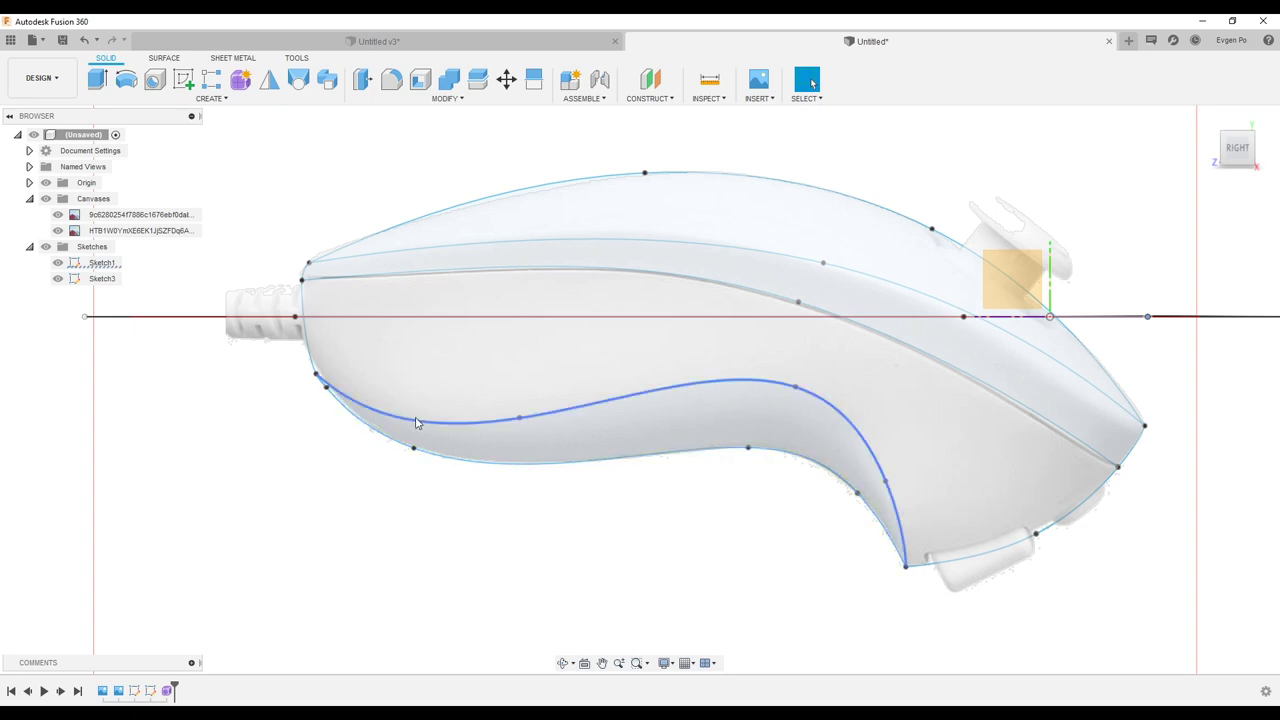
middle_click_drag(350, 290, 735, 340, "shift")
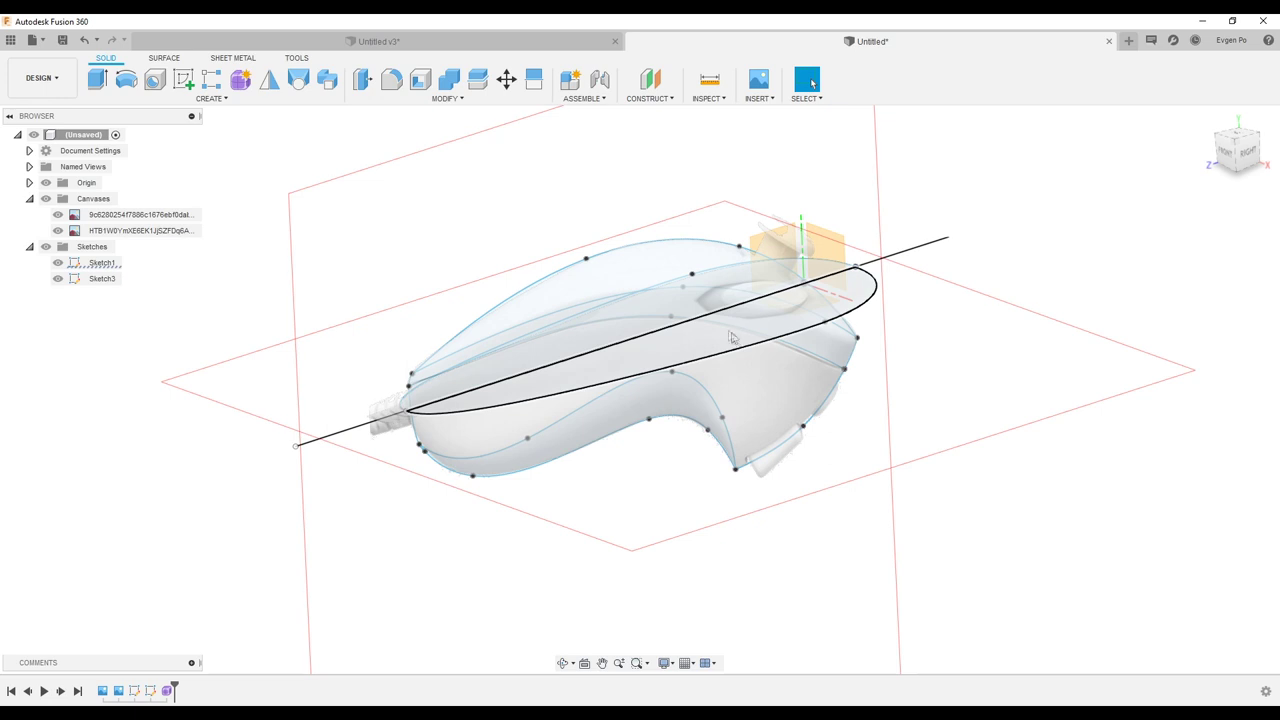
middle_click_drag(735, 340, 245, 88, "shift")
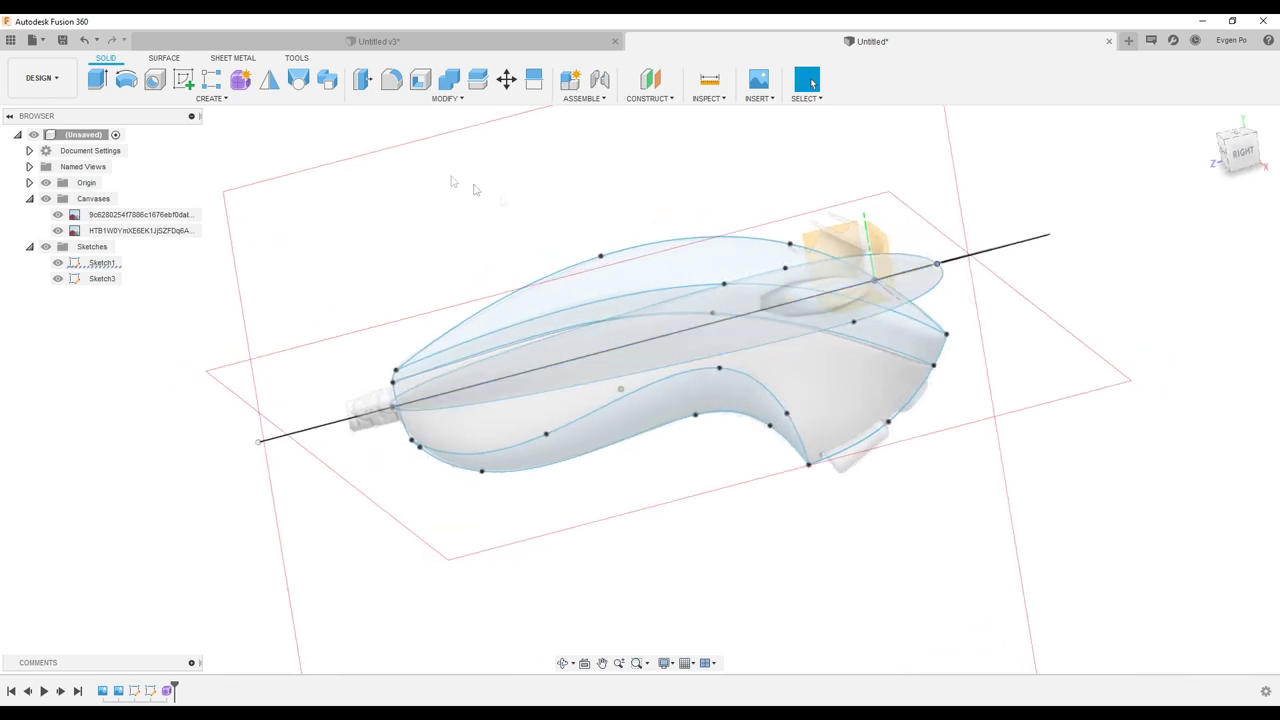
- Sweep the side profile along the spline path as a new form body with 5 faces and Uniform spacing
left_click(240, 85)
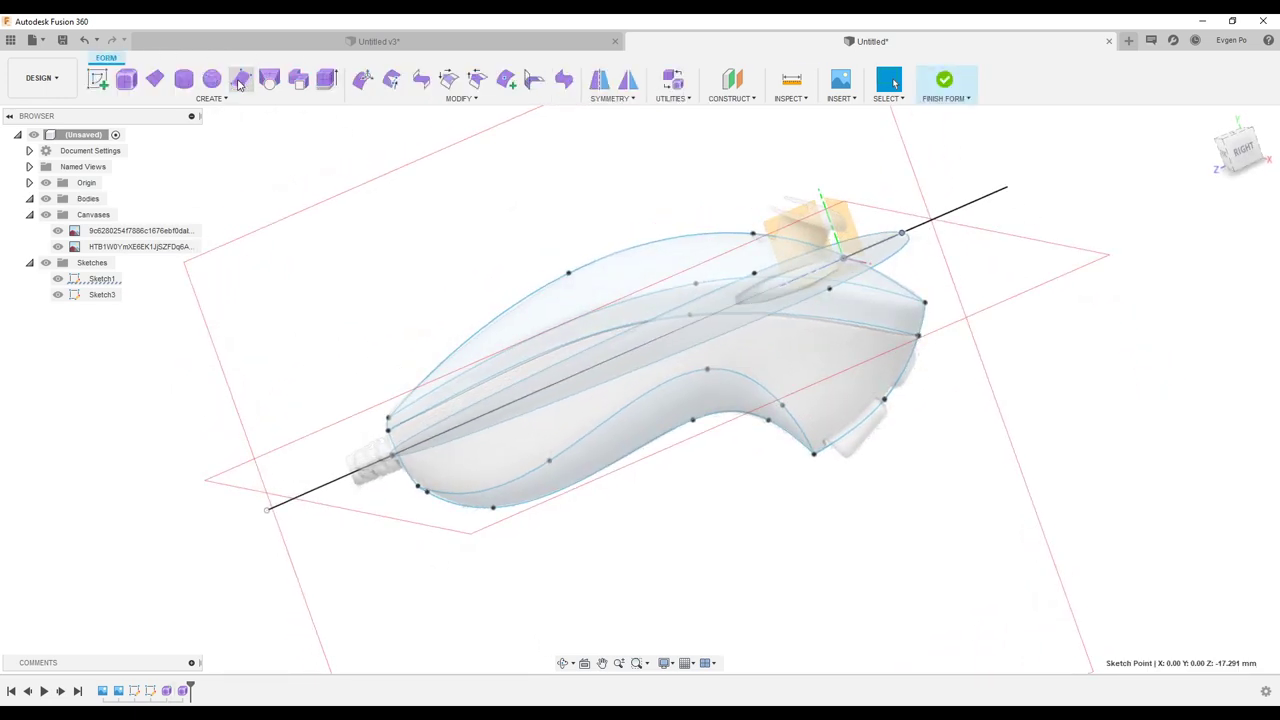
middle_click_drag(363, 215, 294, 96, "shift")
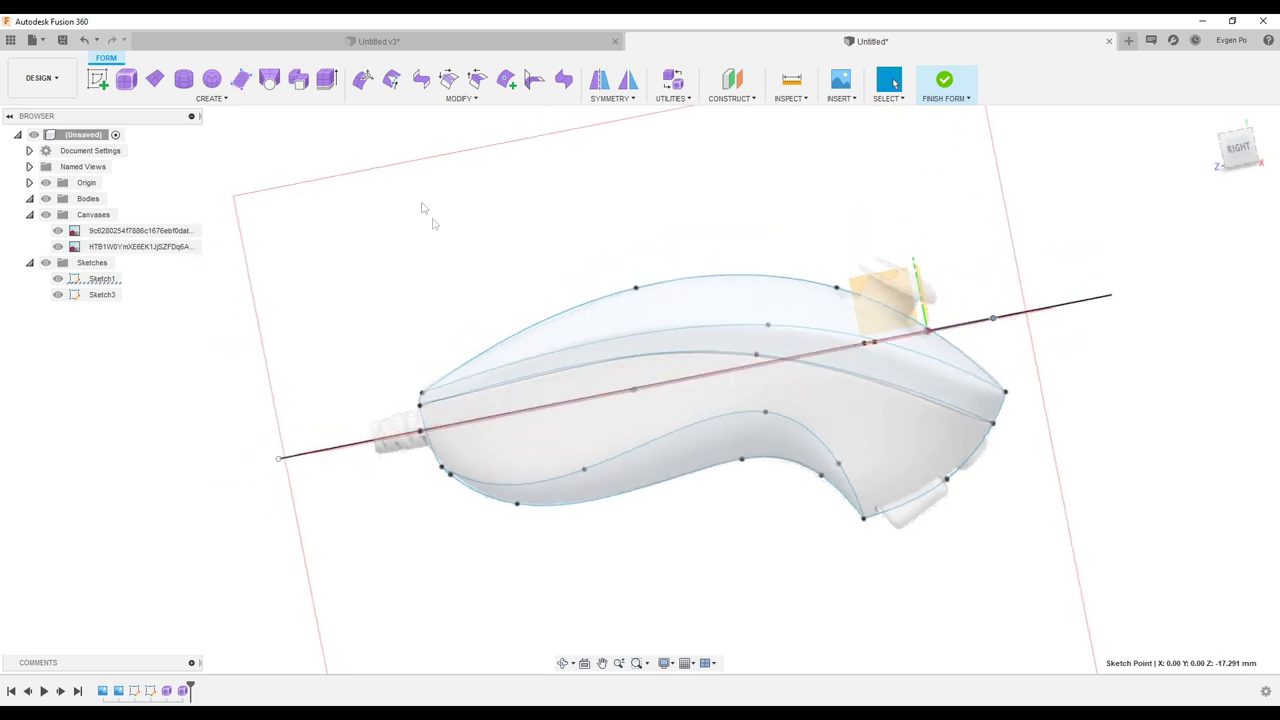
left_click(281, 101)
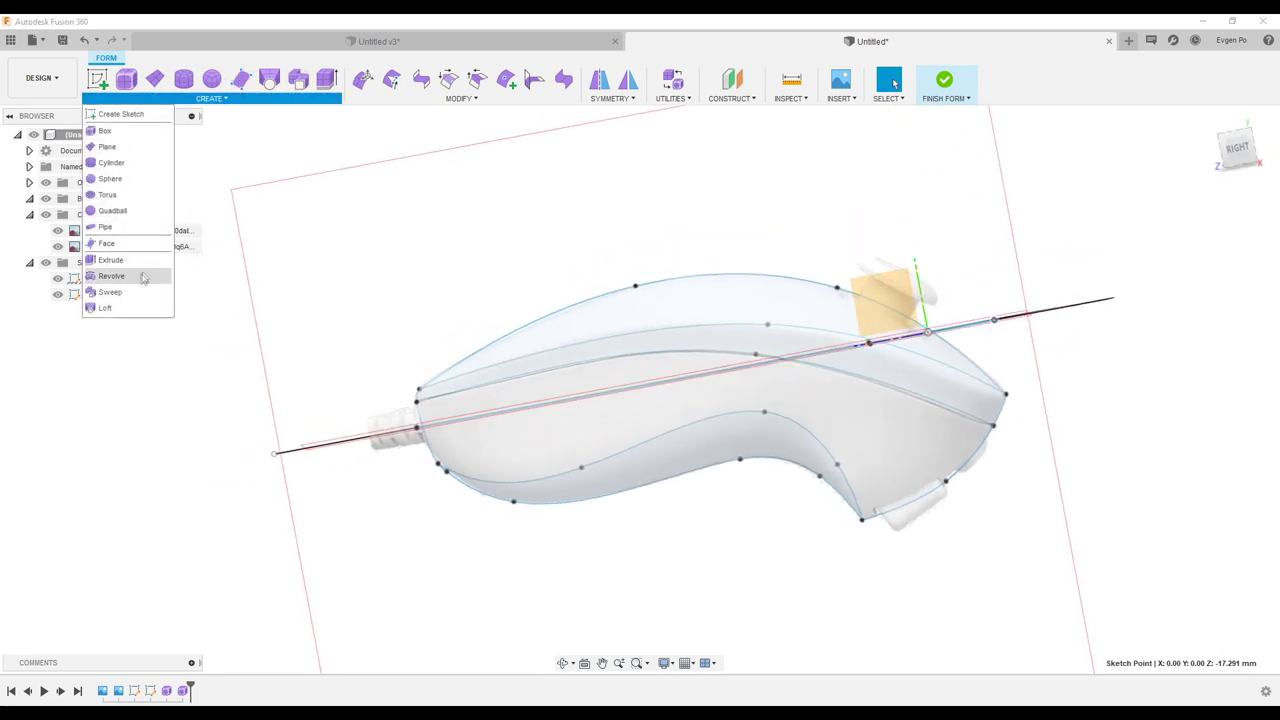
left_click(110, 291)
mouse_move(317, 234)
middle_mouse_down("shift")
mouse_move(919, 366)
mouse_move(941, 341)
middle_mouse_up("shift")
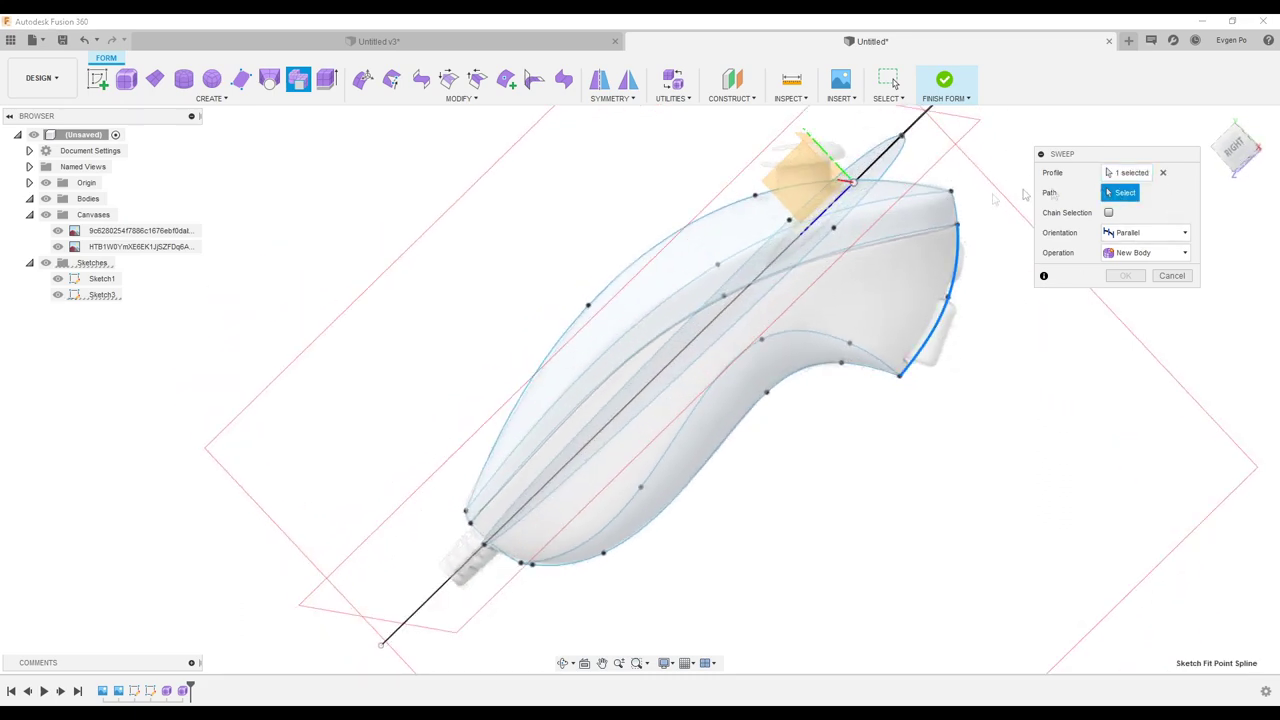
left_click(922, 236)
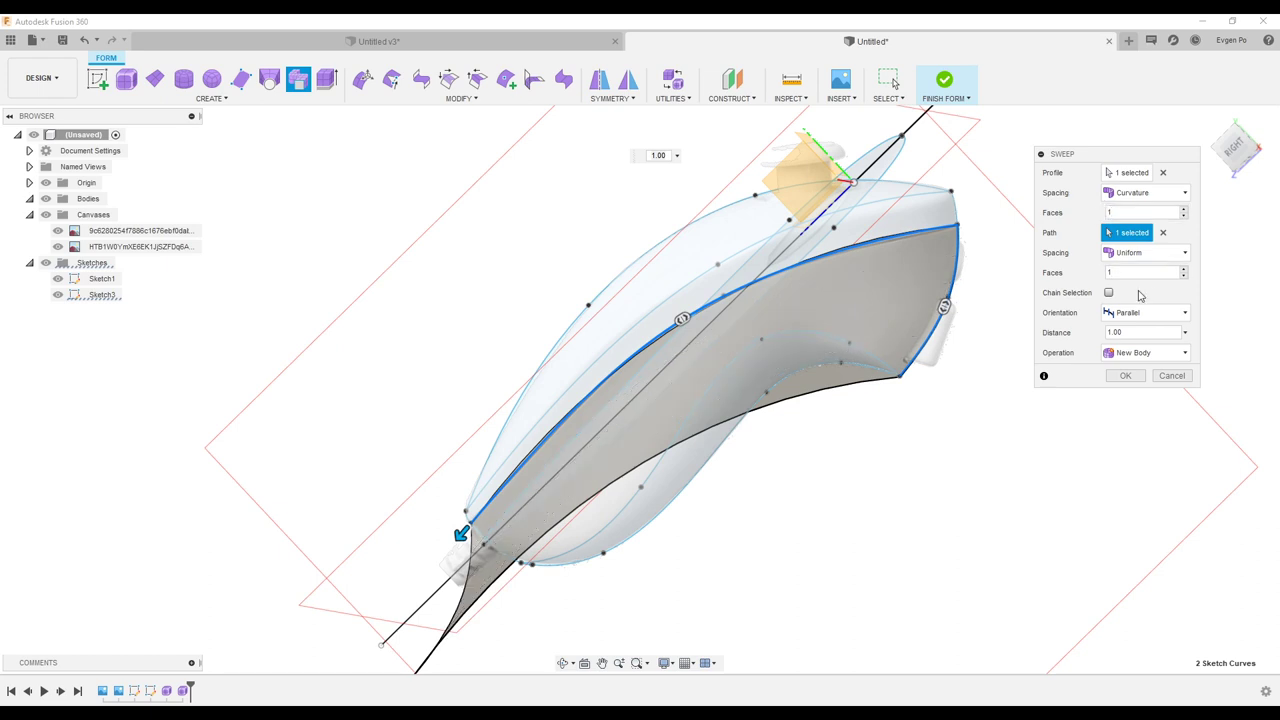
mouse_move(917, 303)
middle_mouse_down("shift")
mouse_move(841, 252)
mouse_move(897, 257)
middle_mouse_up("shift")
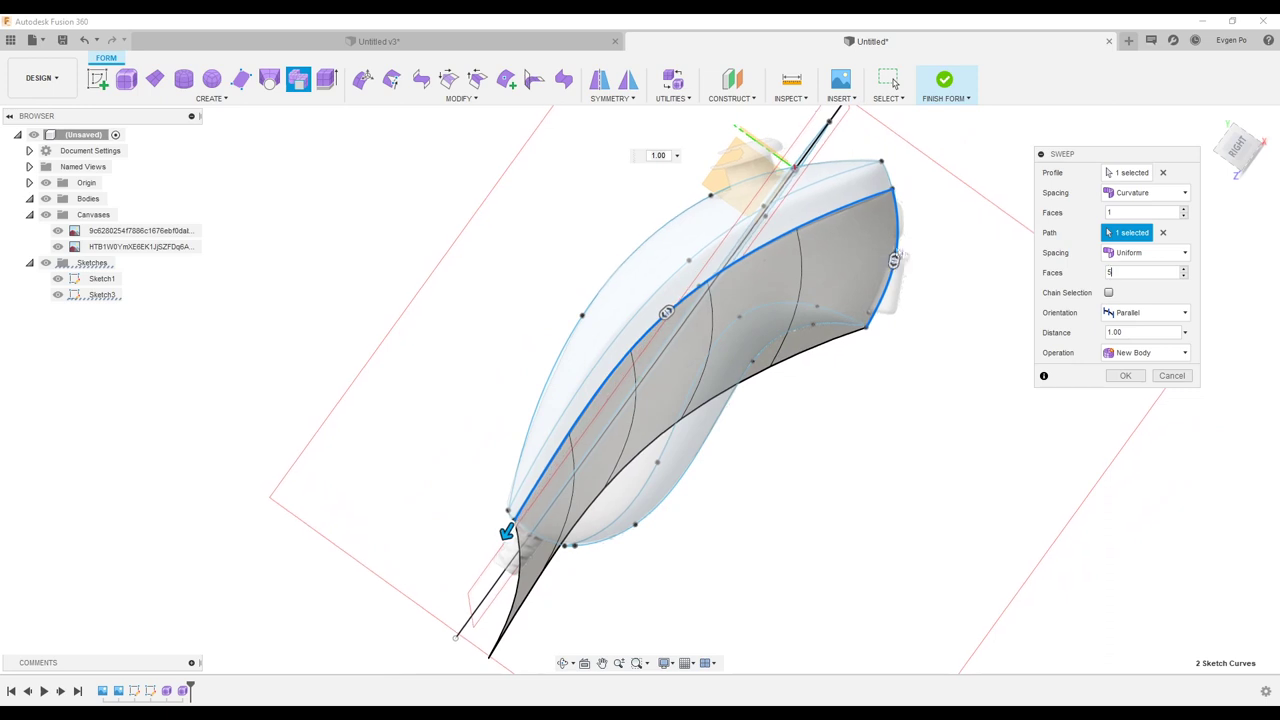
middle_click_drag(550, 505, 943, 295, "shift")
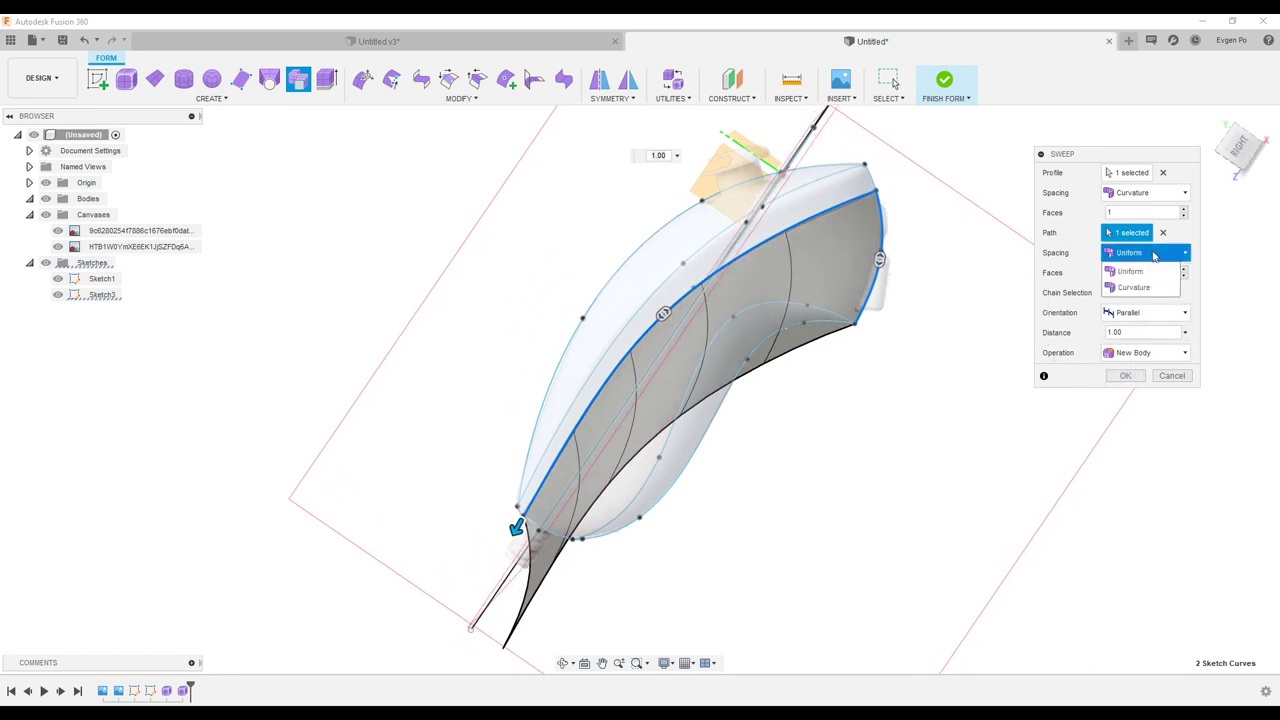
left_click(1151, 288)
left_click(1150, 271)
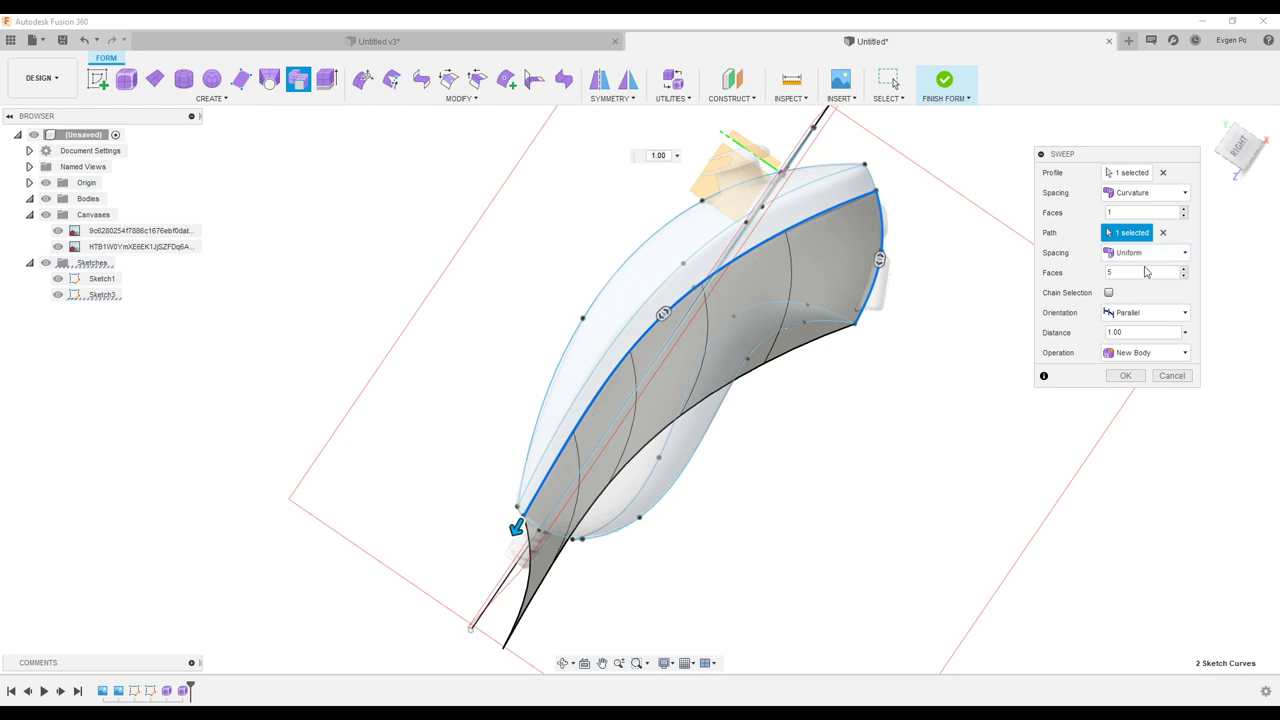
left_click(1135, 377)
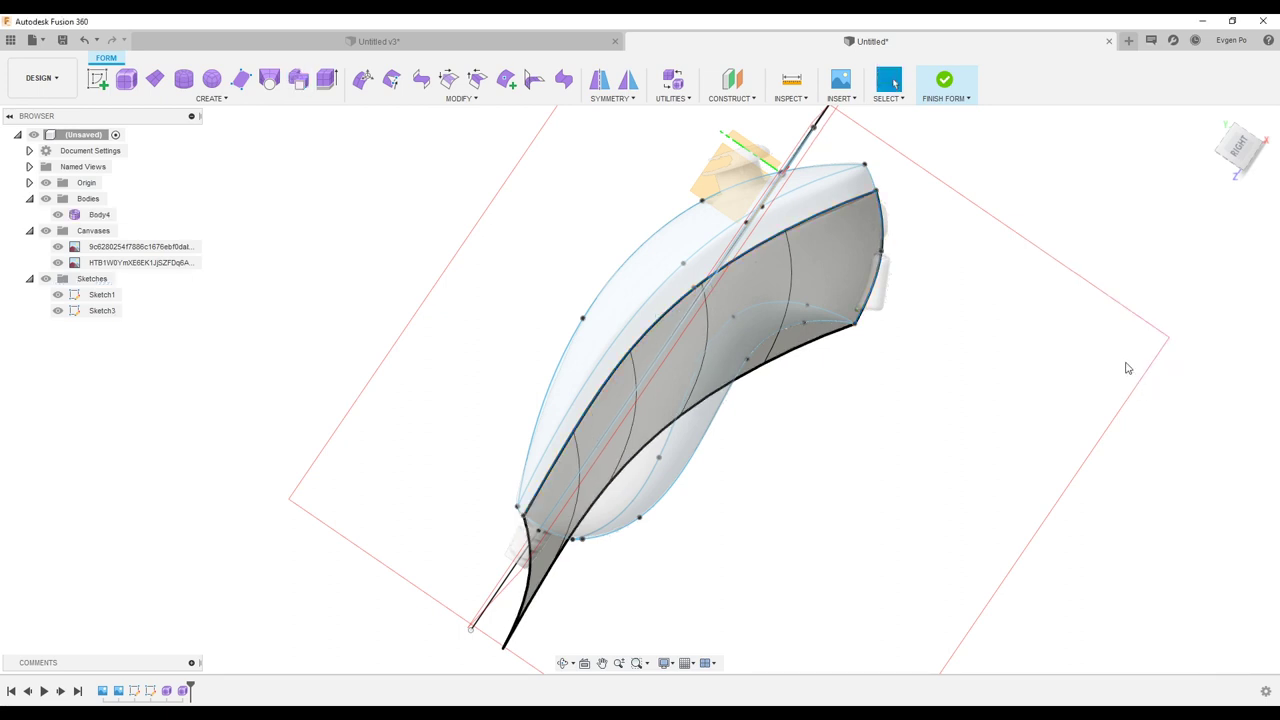
- Match the swept form's T-spline edges to the sketch profile curve, reaching 0.372 mm maximum deviation
left_click(478, 104)
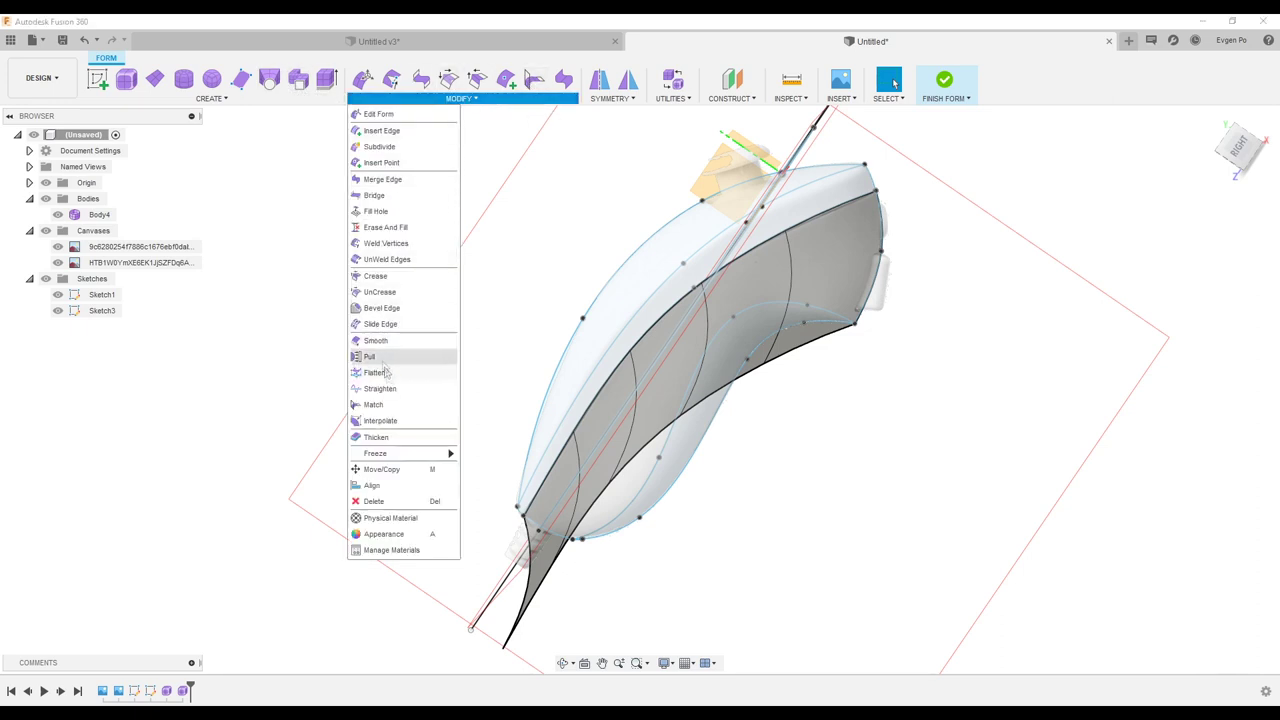
left_click(530, 82)
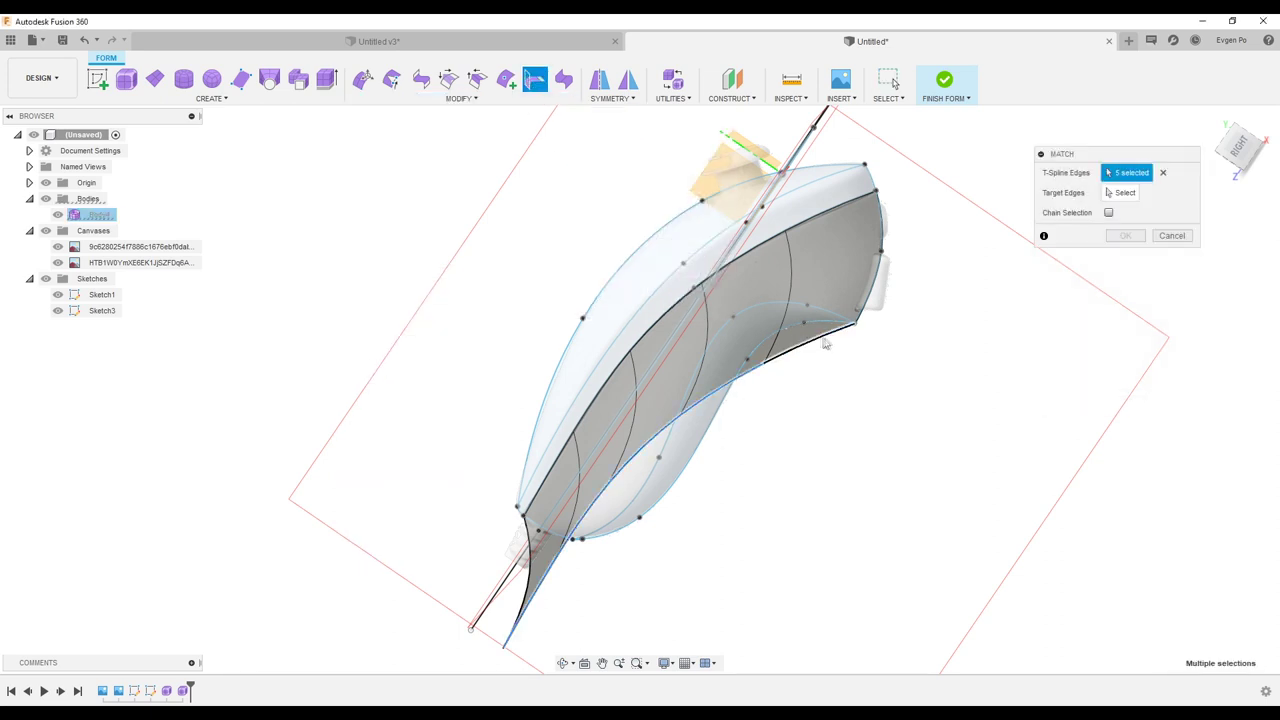
middle_click_drag(545, 612, 530, 502)
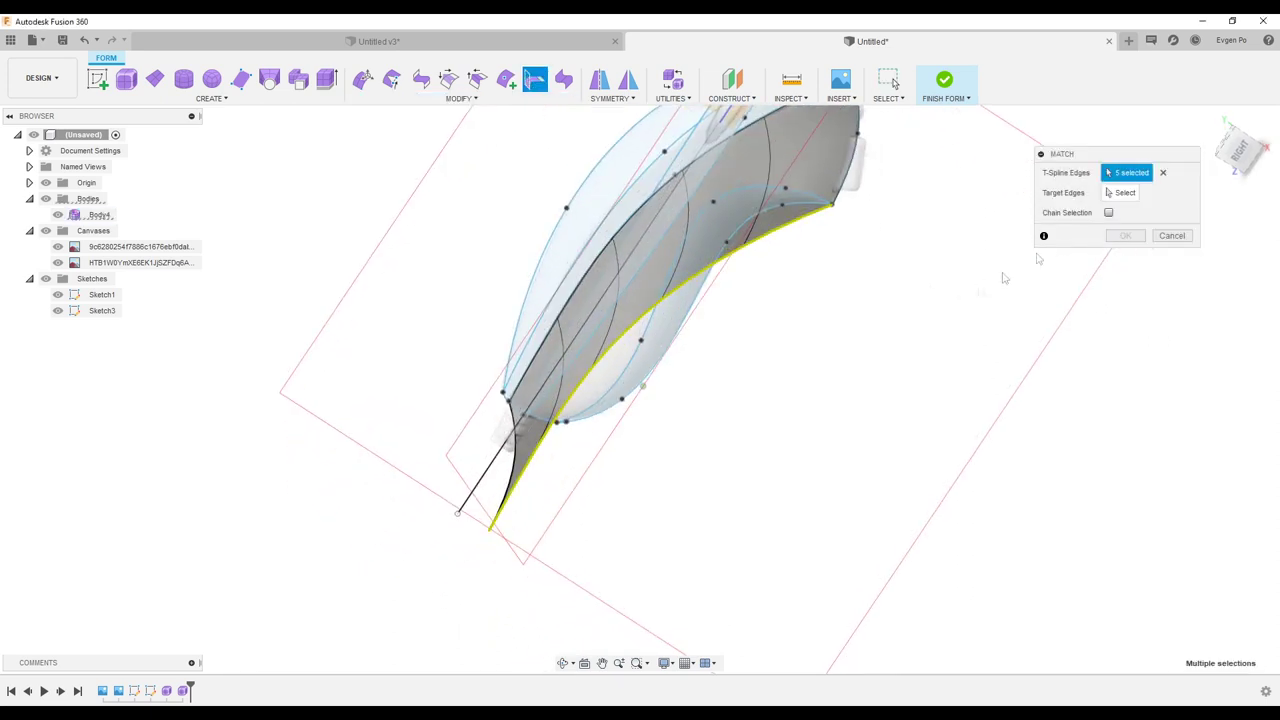
middle_click_drag(1101, 333, 1020, 255, "shift")
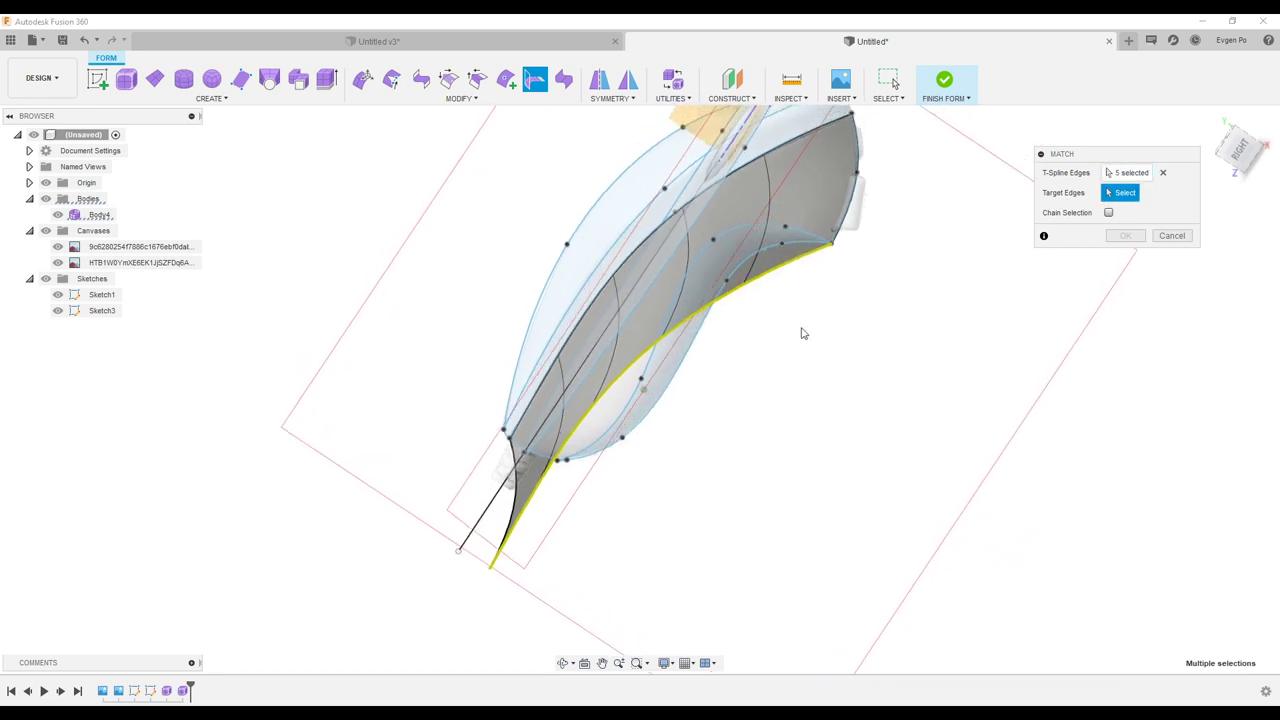
middle_click_drag(684, 361, 800, 331, "shift")
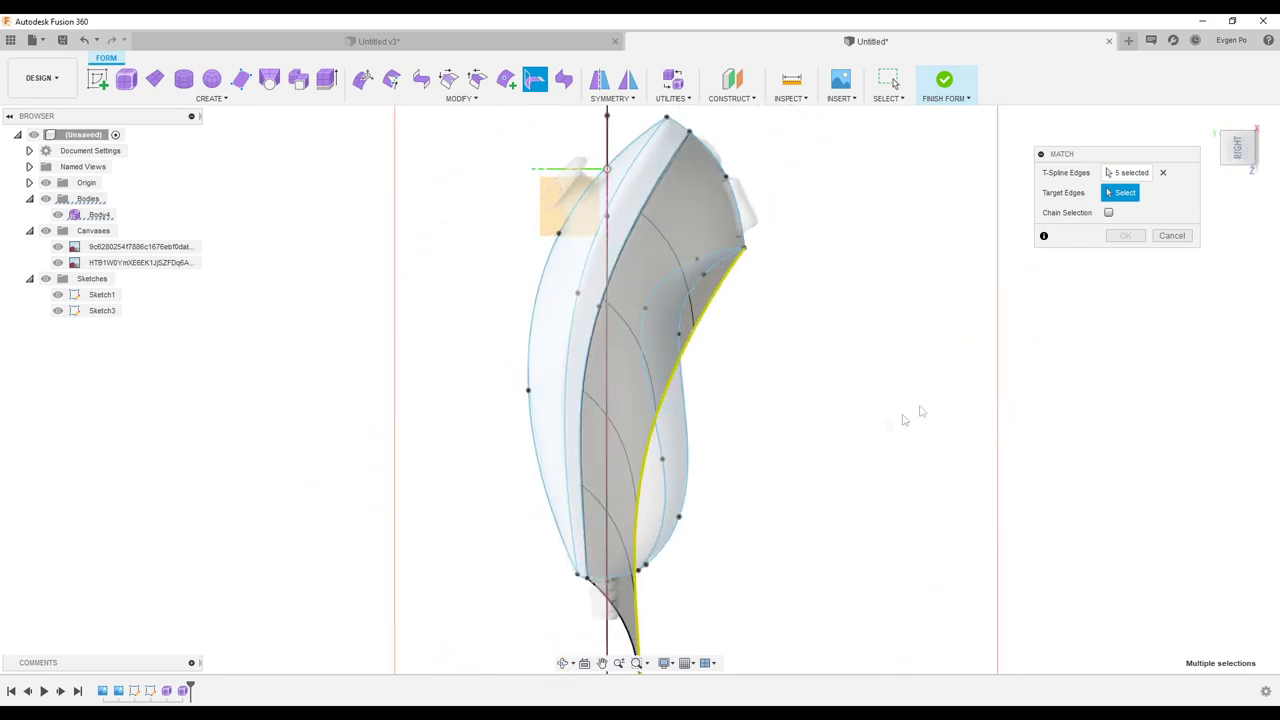
left_click(668, 480)
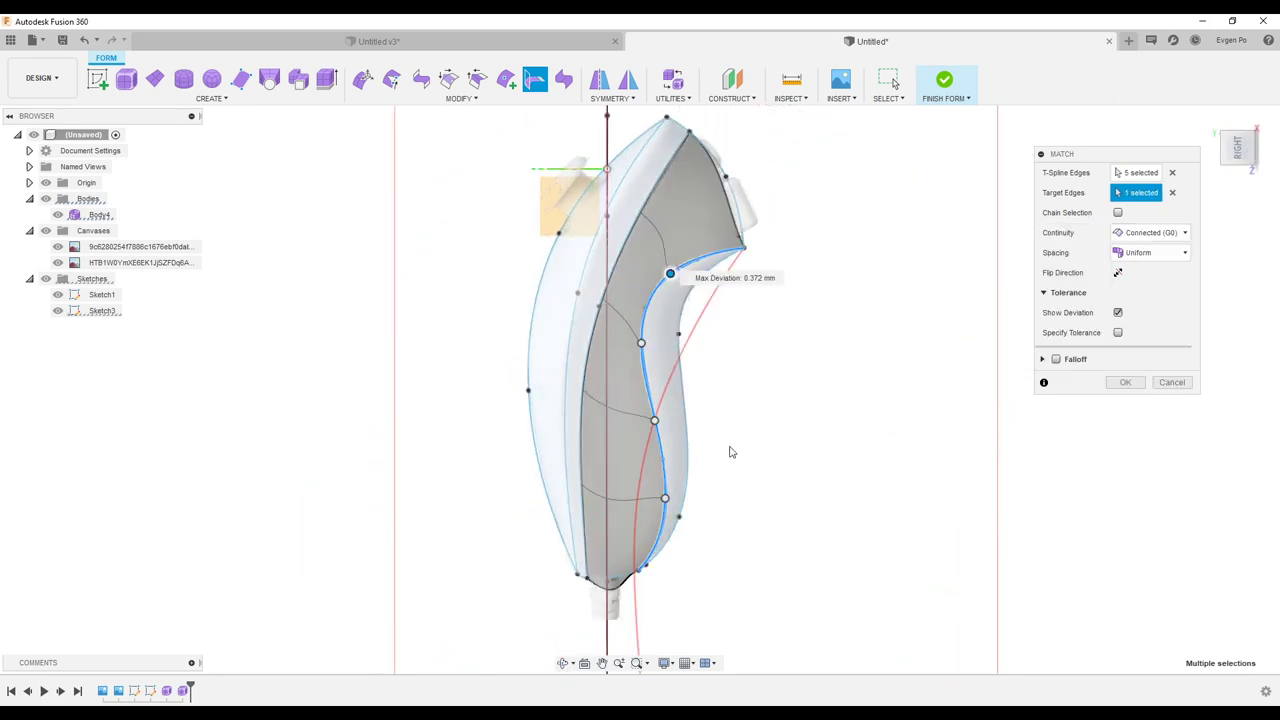
scroll(700, 300, "up", 3)
scroll(695, 260, "down", 2)
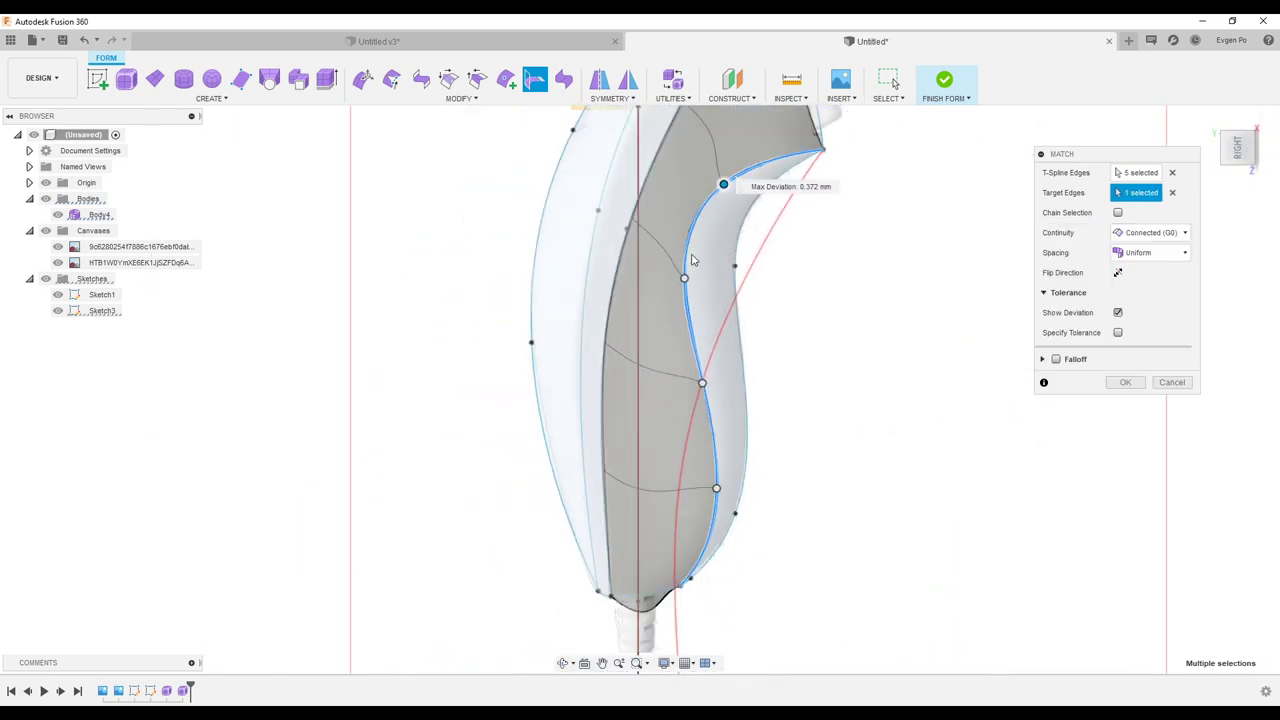
scroll(704, 258, "up", 2)
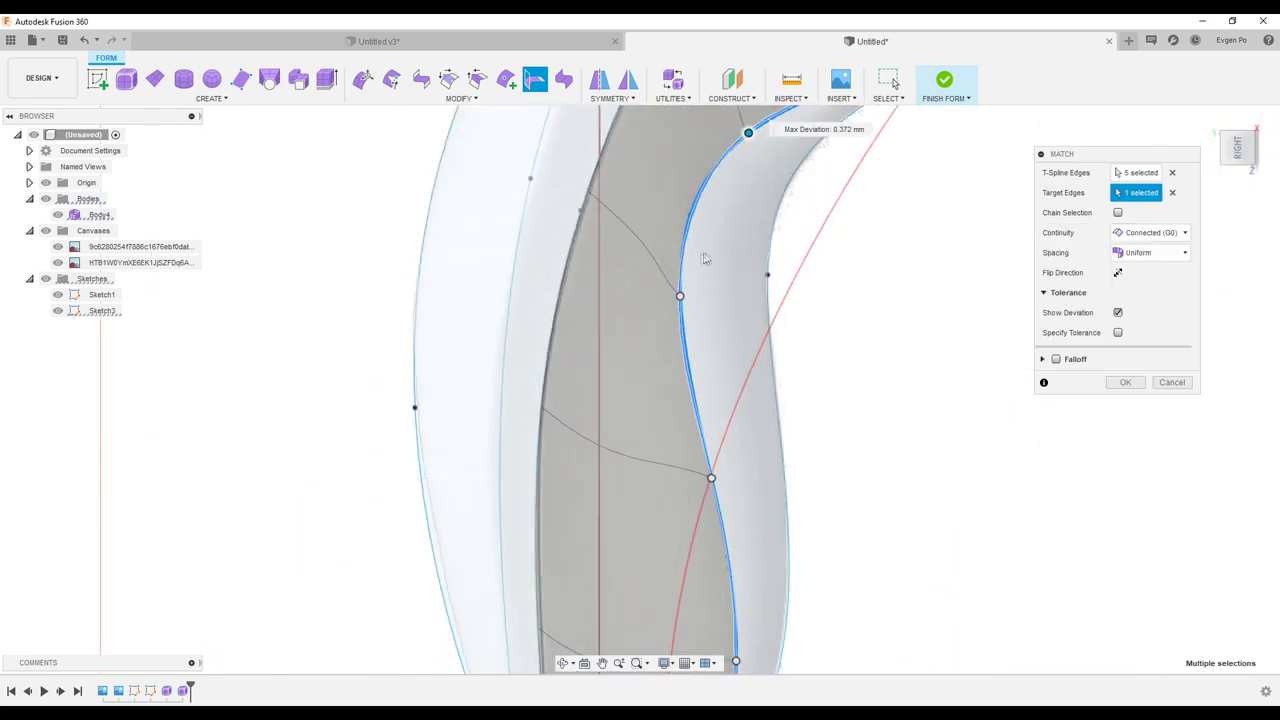
left_click(1127, 386)
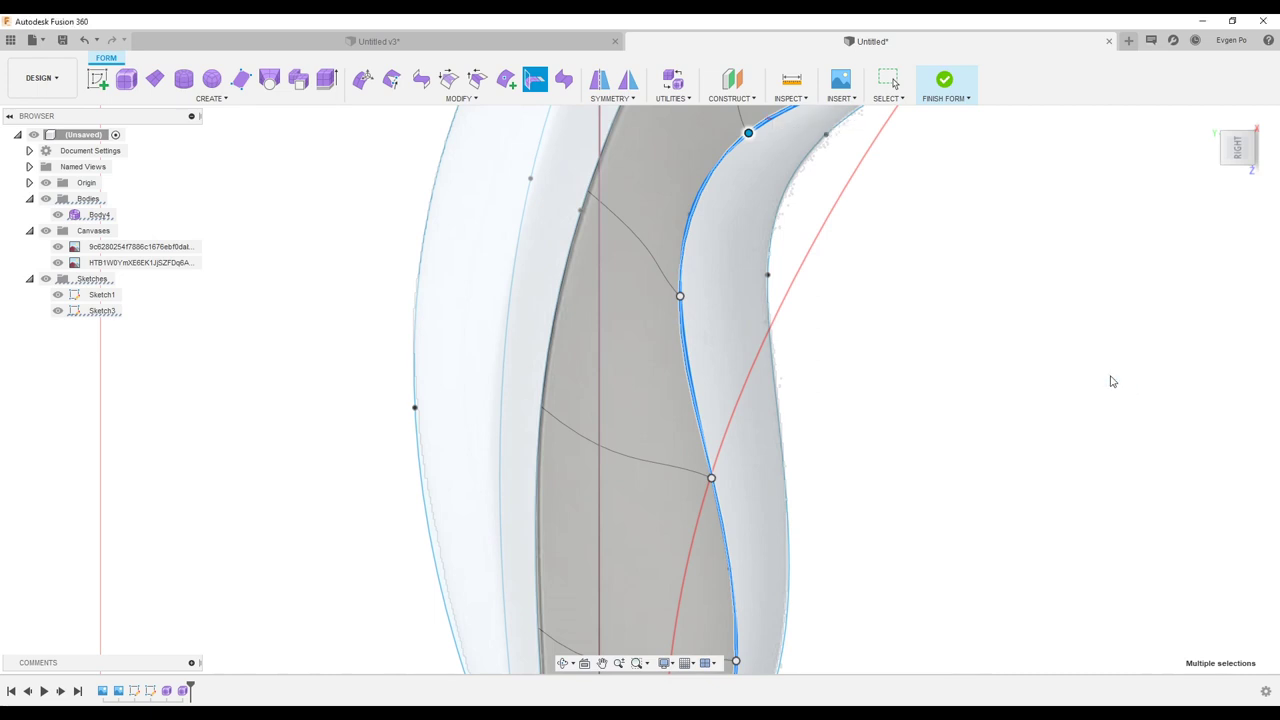
left_click(870, 337)
mouse_move(866, 337)
middle_mouse_down("shift")
mouse_move(816, 282)
mouse_move(796, 193)
mouse_move(893, 83)
middle_mouse_up("shift")
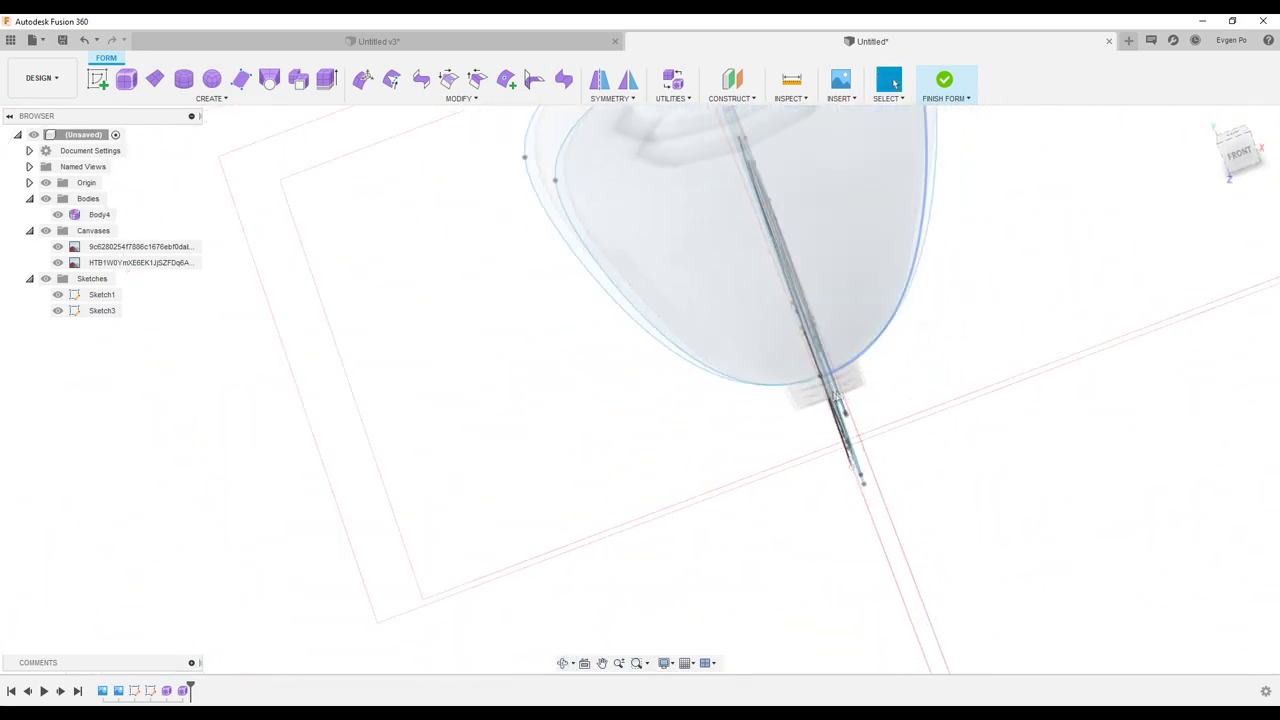
mouse_move(838, 397)
middle_mouse_down("shift")
mouse_move(800, 317)
mouse_move(935, 536)
mouse_move(628, 308)
mouse_move(752, 340)
mouse_move(695, 393)
middle_mouse_up("shift")
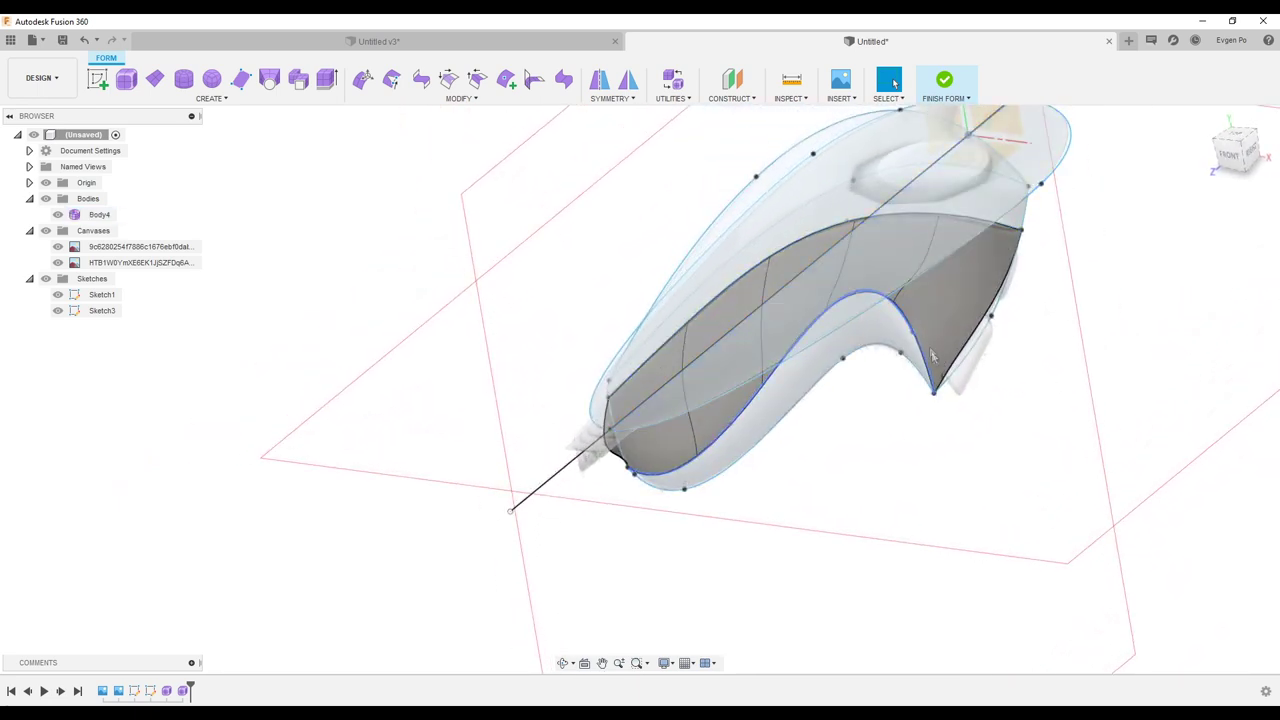
middle_click_drag(931, 355, 1238, 157, "shift")
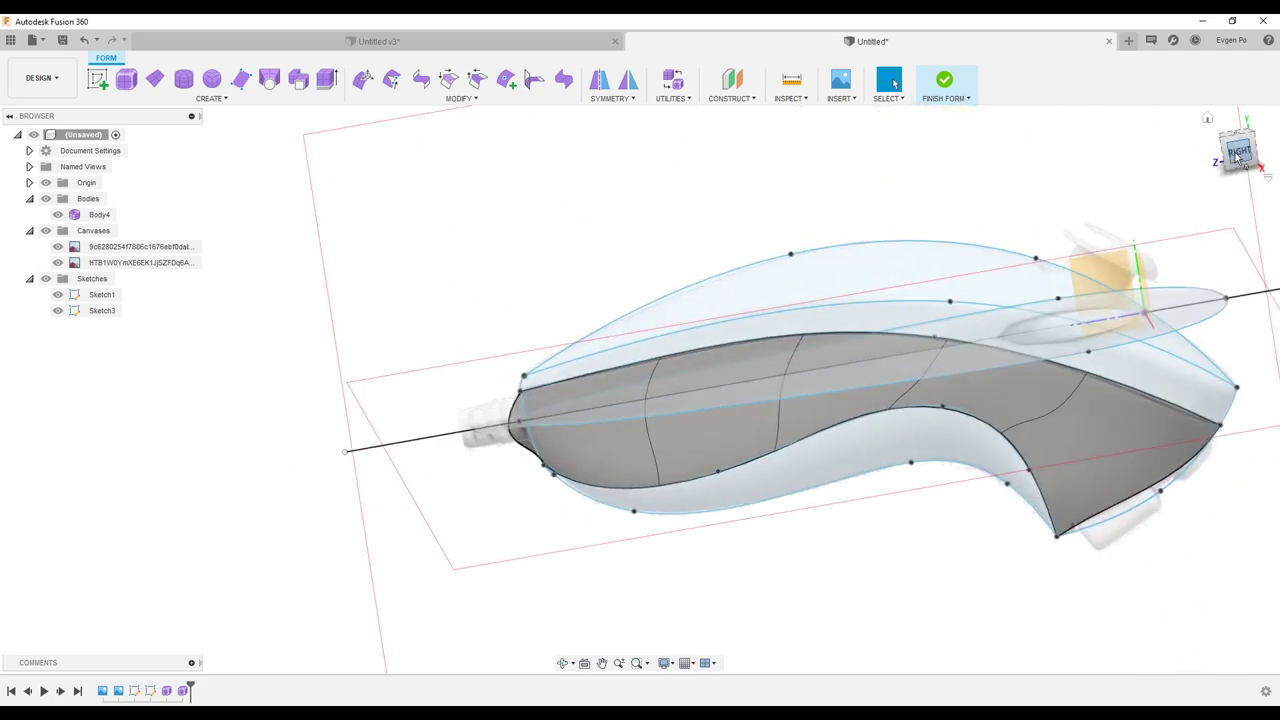
left_click(1238, 157)
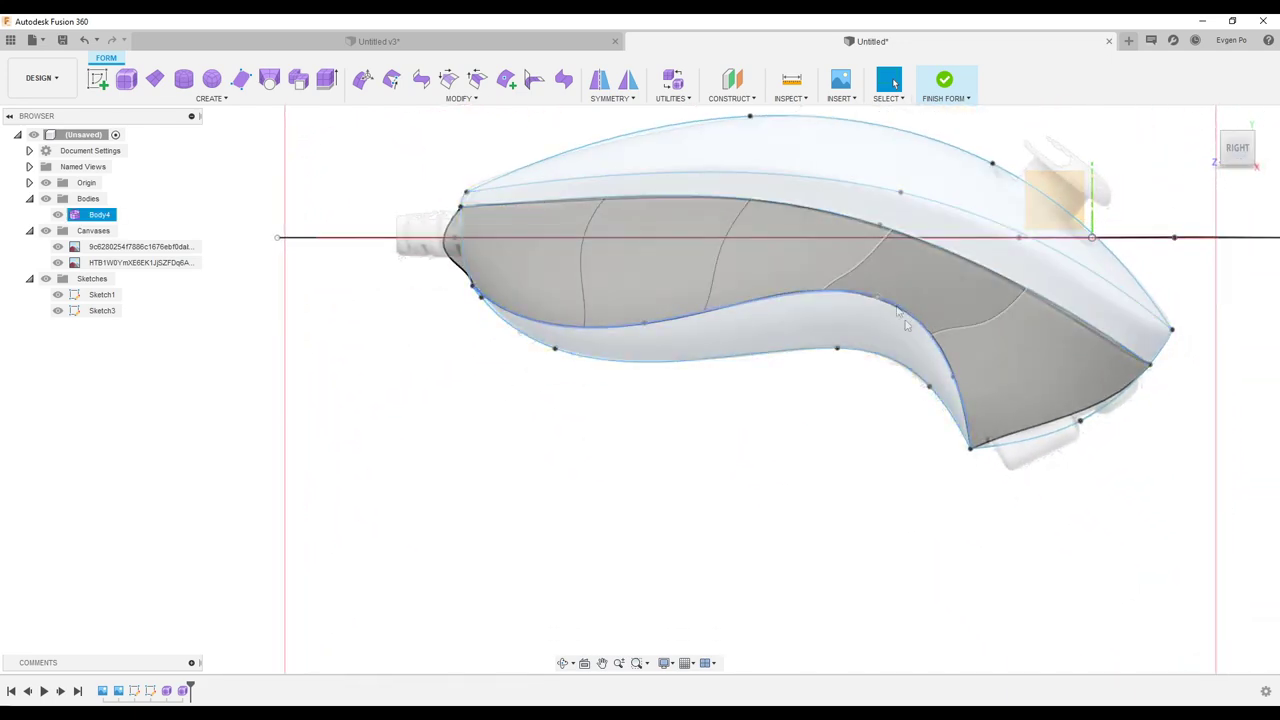
mouse_move(1138, 363)
middle_mouse_down("shift")
mouse_move(782, 325)
mouse_move(393, 211)
middle_mouse_up("shift")
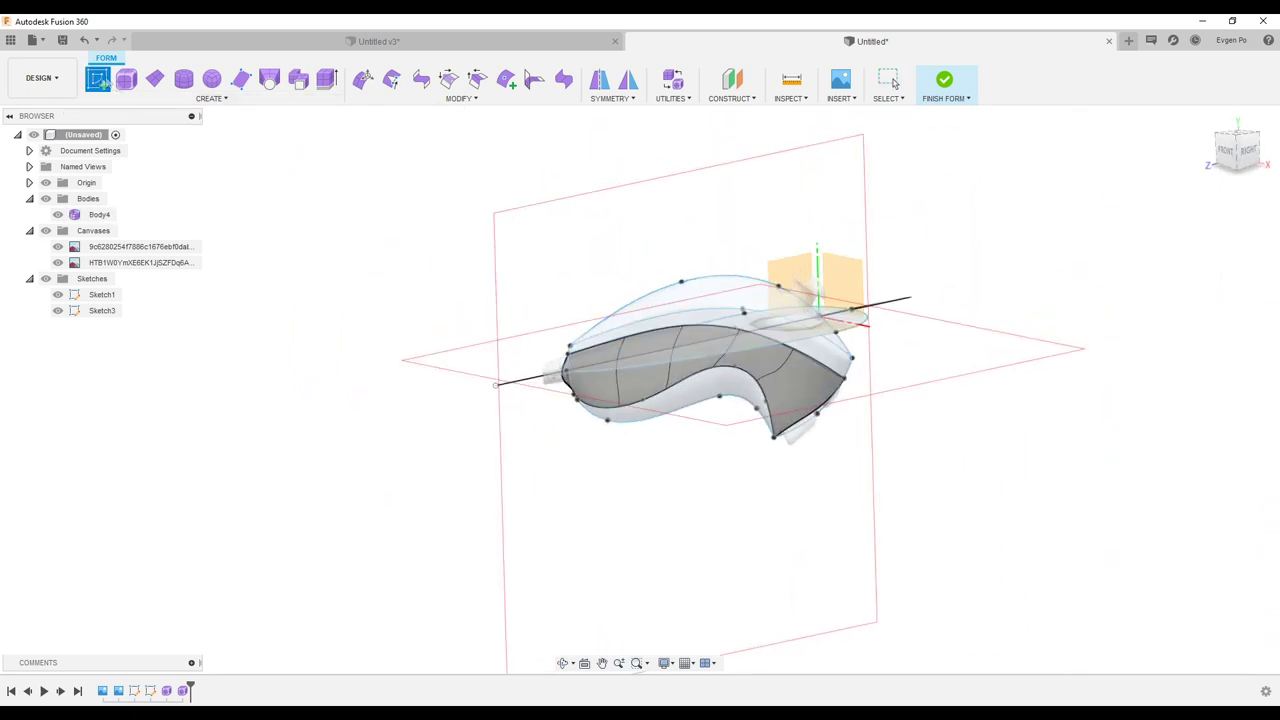
left_click(1248, 152)
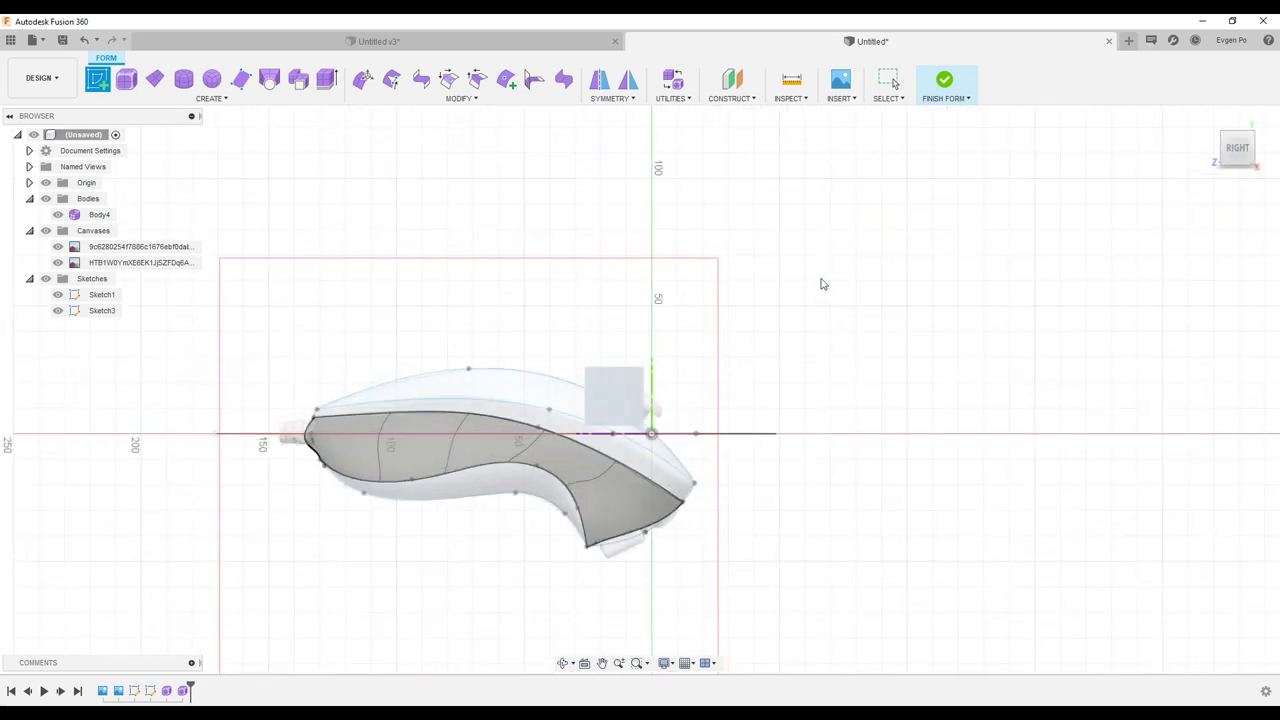
- Create a side-plane sketch with an intersection curve between the spline and the form's top edge
left_click(822, 284)
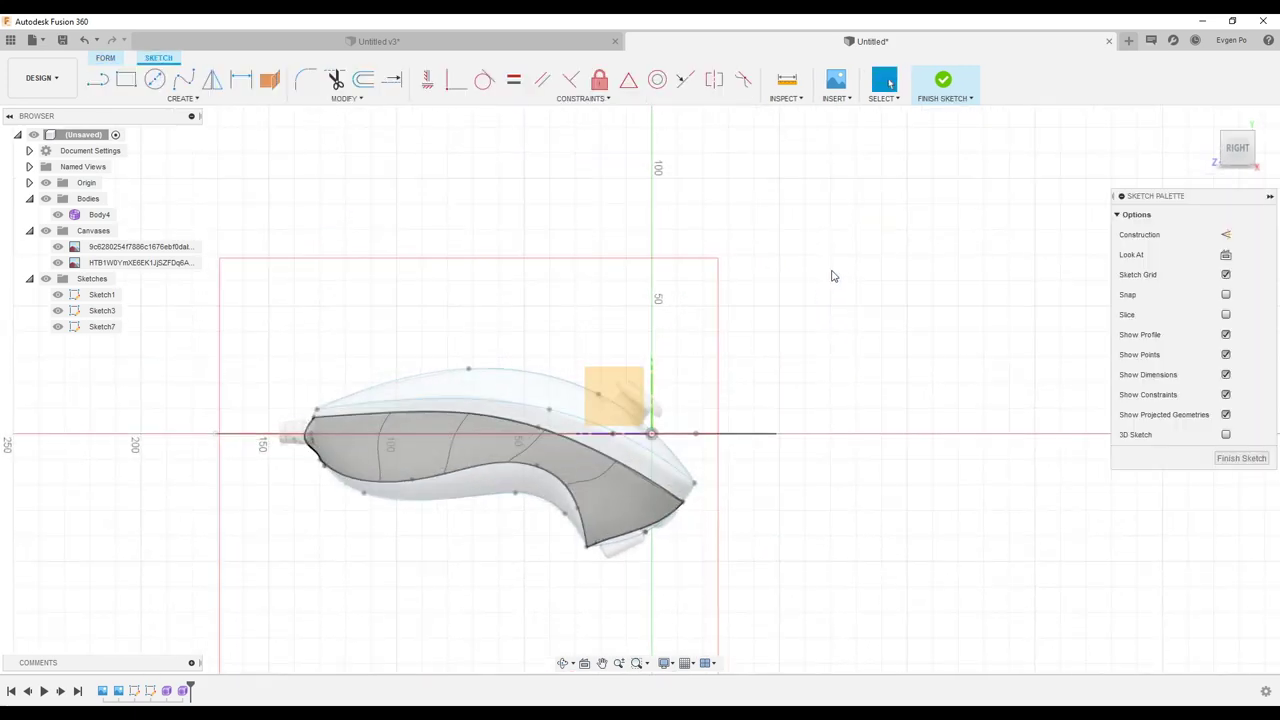
left_click(270, 81)
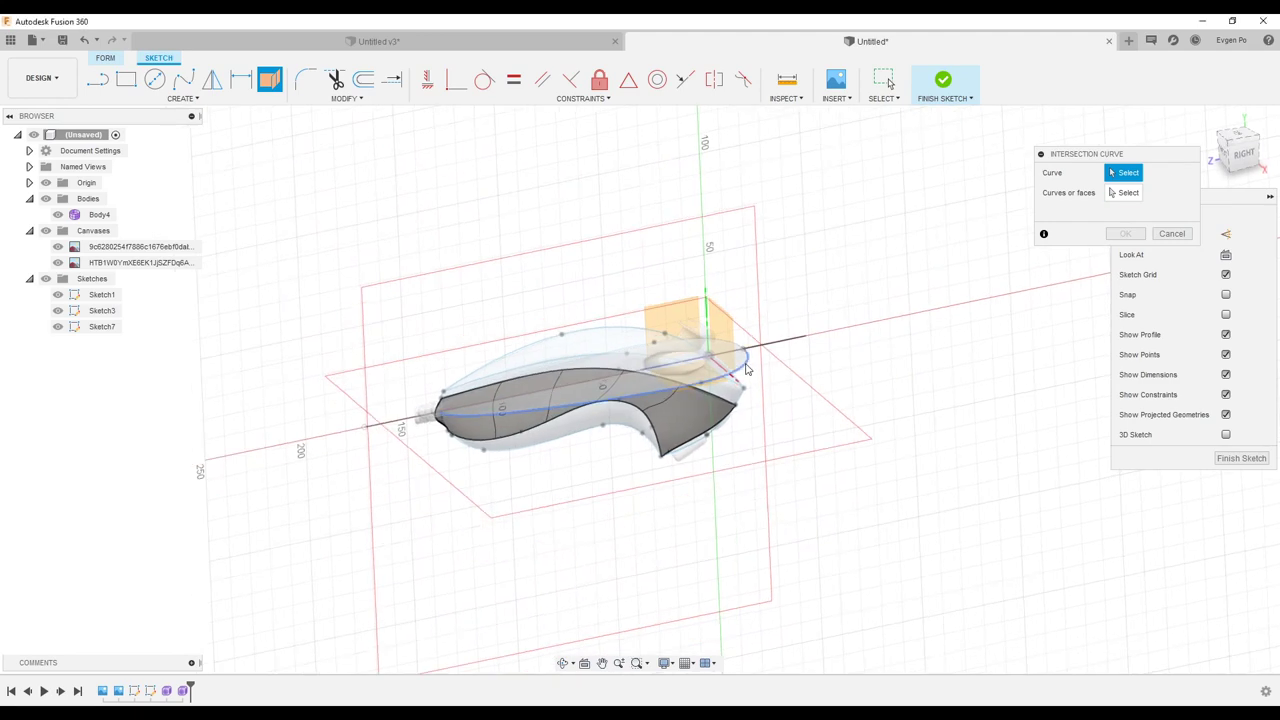
left_click(745, 370)
scroll(729, 403, "up", 2)
scroll(729, 403, "up", 3)
scroll(729, 403, "up", 2)
left_click(750, 399)
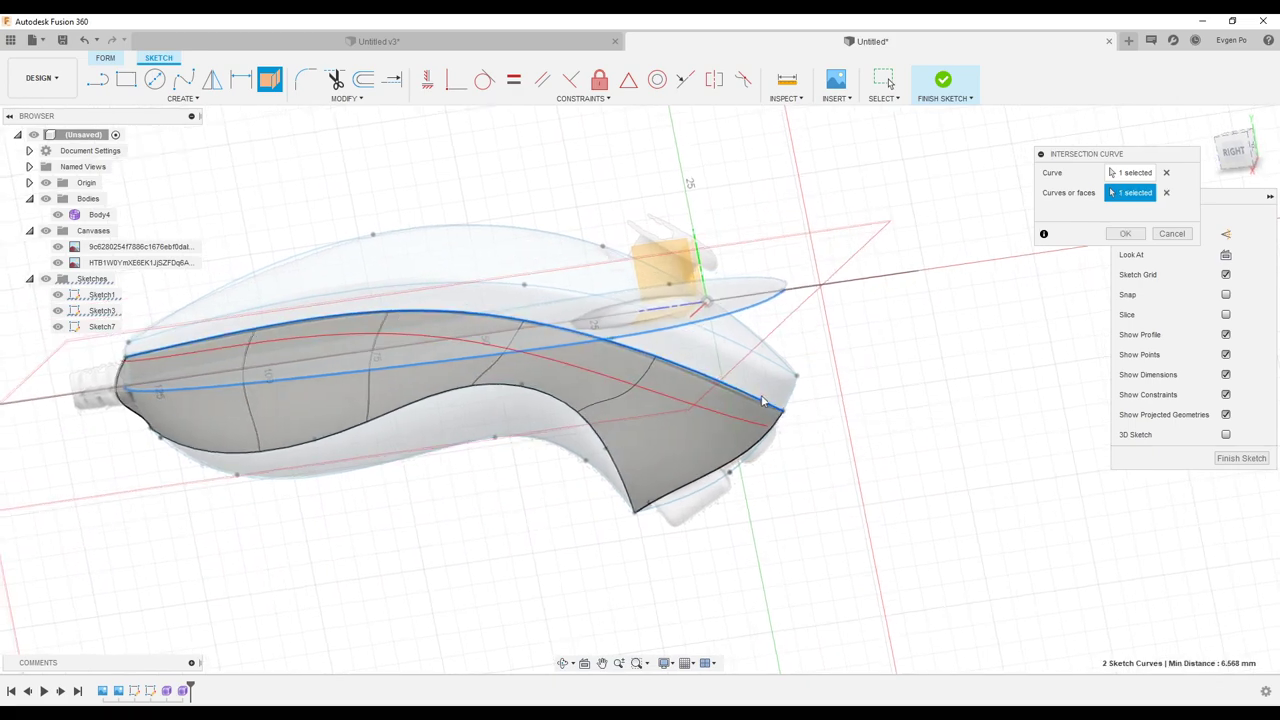
middle_click_drag(760, 401, 1128, 234, "shift")
left_click(1128, 234)
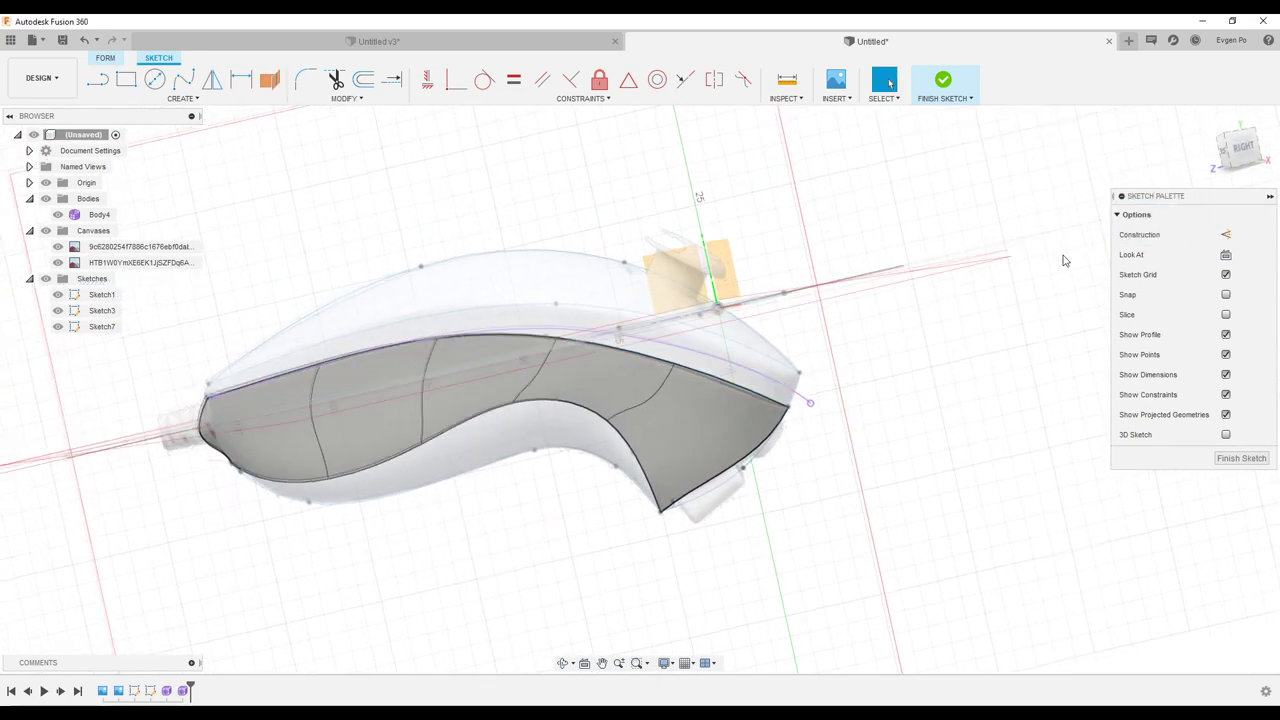
middle_click_drag(1000, 300, 857, 243, "shift")
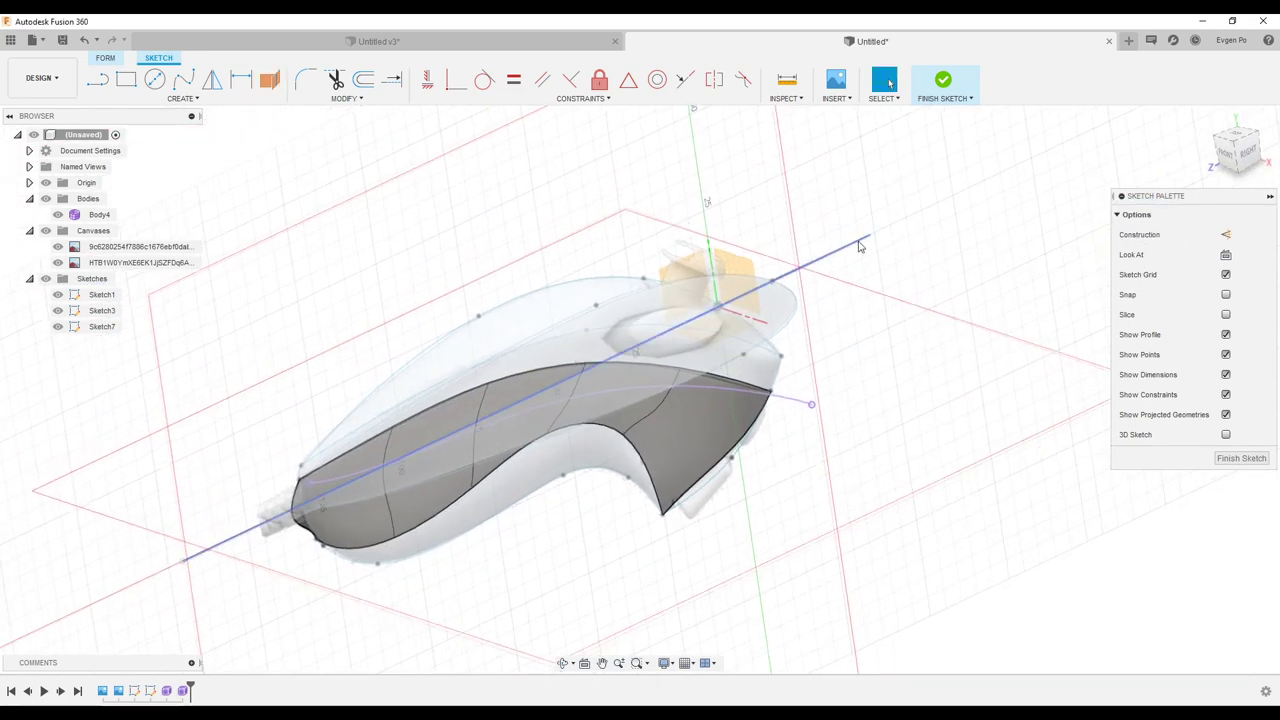
left_click(1241, 458)
mouse_move(1238, 457)
middle_mouse_down("shift")
mouse_move(900, 440)
mouse_move(929, 412)
mouse_move(926, 460)
middle_mouse_up("shift")
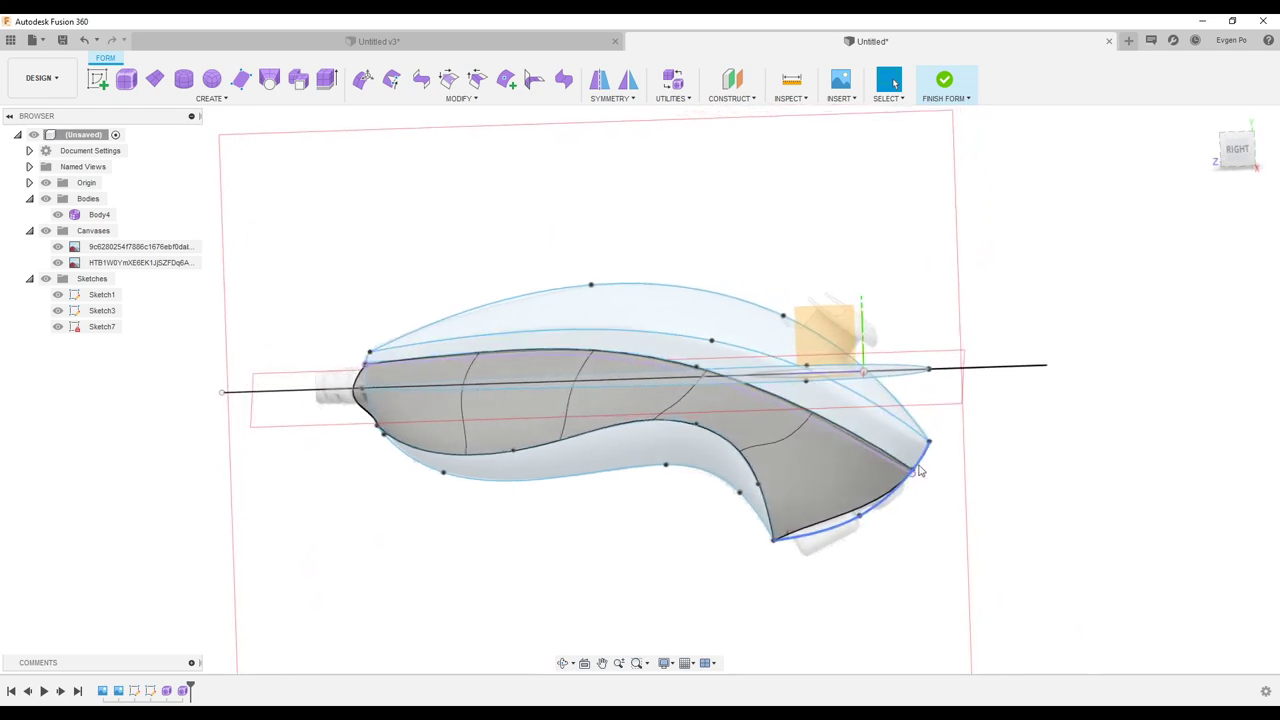
middle_click_drag(920, 470, 905, 460, "shift")
left_click(643, 379)
mouse_move(643, 379)
middle_mouse_down("shift")
mouse_move(890, 327)
mouse_move(563, 257)
middle_mouse_up("shift")
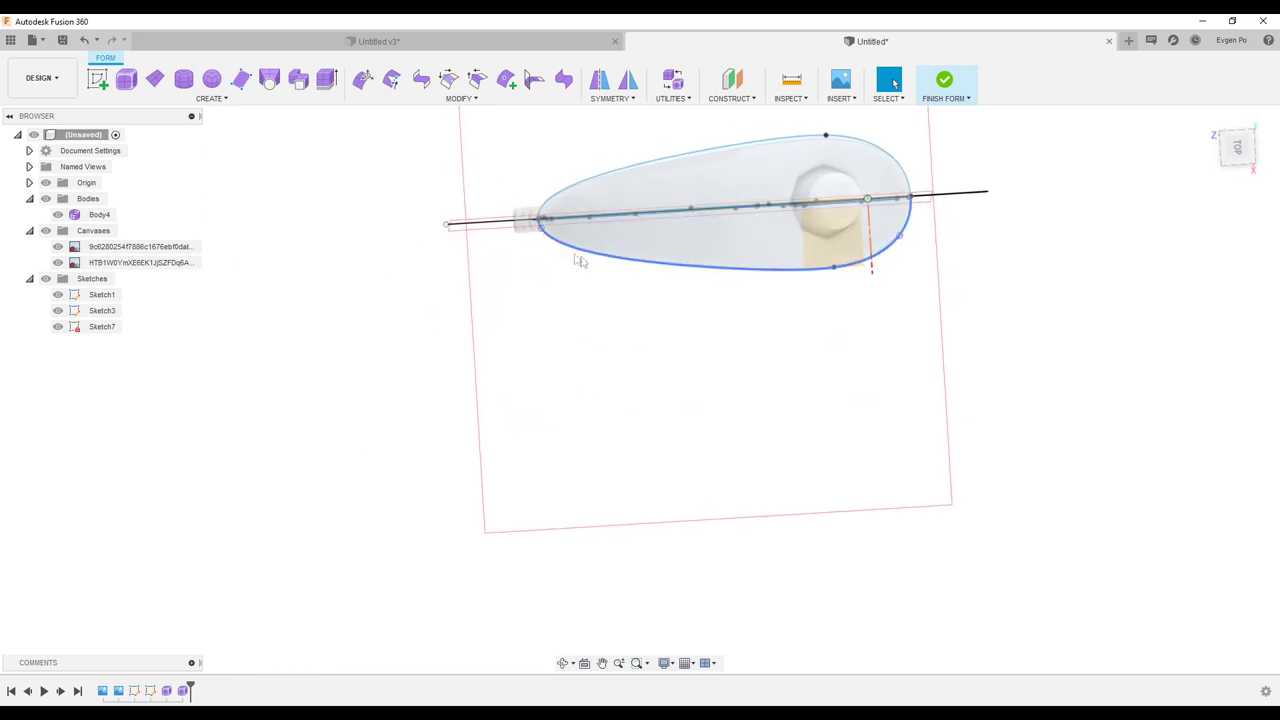
mouse_move(523, 249)
middle_mouse_down("shift")
mouse_move(769, 316)
mouse_move(661, 309)
middle_mouse_up("shift")
mouse_move(660, 308)
middle_mouse_down("shift")
mouse_move(794, 320)
mouse_move(694, 350)
mouse_move(714, 366)
mouse_move(424, 374)
mouse_move(673, 397)
mouse_move(414, 220)
mouse_move(245, 135)
middle_mouse_up("shift")
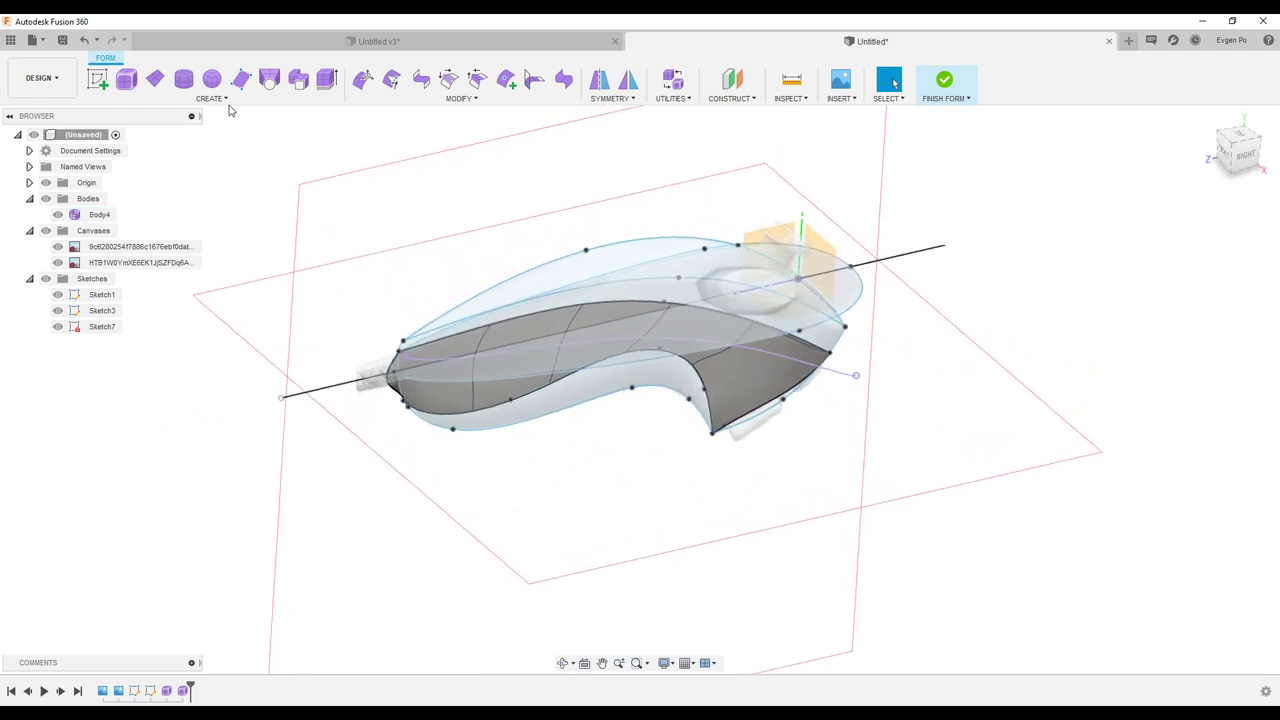
- Match the five selected T-spline edges to Sketch7's intersection curve
left_click(535, 80)
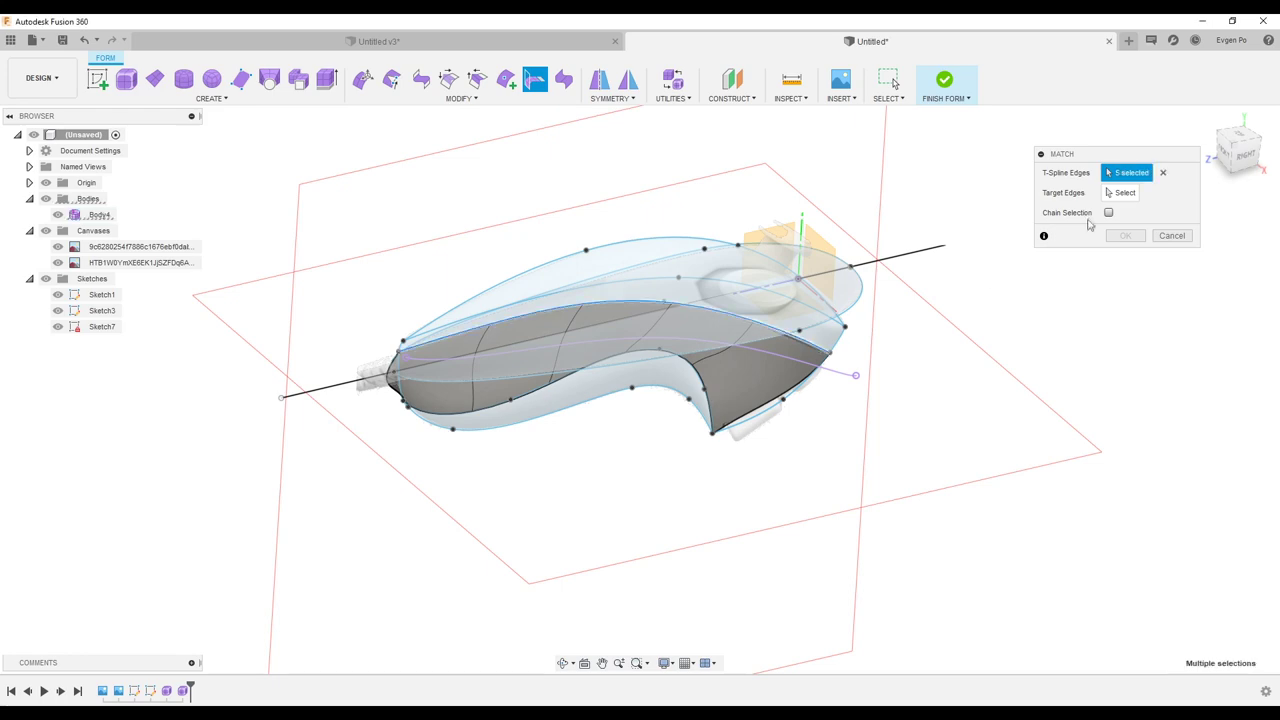
left_click(842, 376)
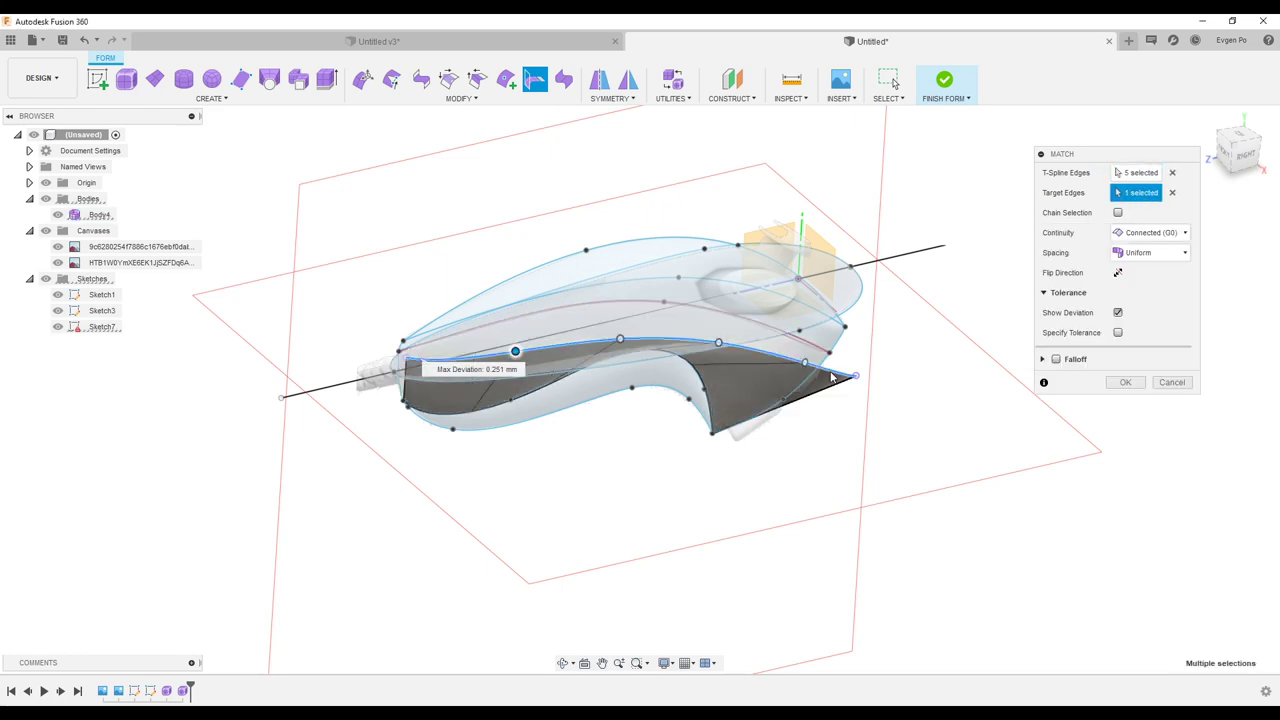
mouse_move(807, 318)
middle_mouse_down("shift")
mouse_move(751, 234)
mouse_move(737, 171)
mouse_move(749, 229)
mouse_move(800, 235)
middle_mouse_up("shift")
left_click(1125, 382)
mouse_move(900, 330)
middle_mouse_down("shift")
mouse_move(930, 383)
mouse_move(882, 364)
mouse_move(552, 344)
middle_mouse_up("shift")
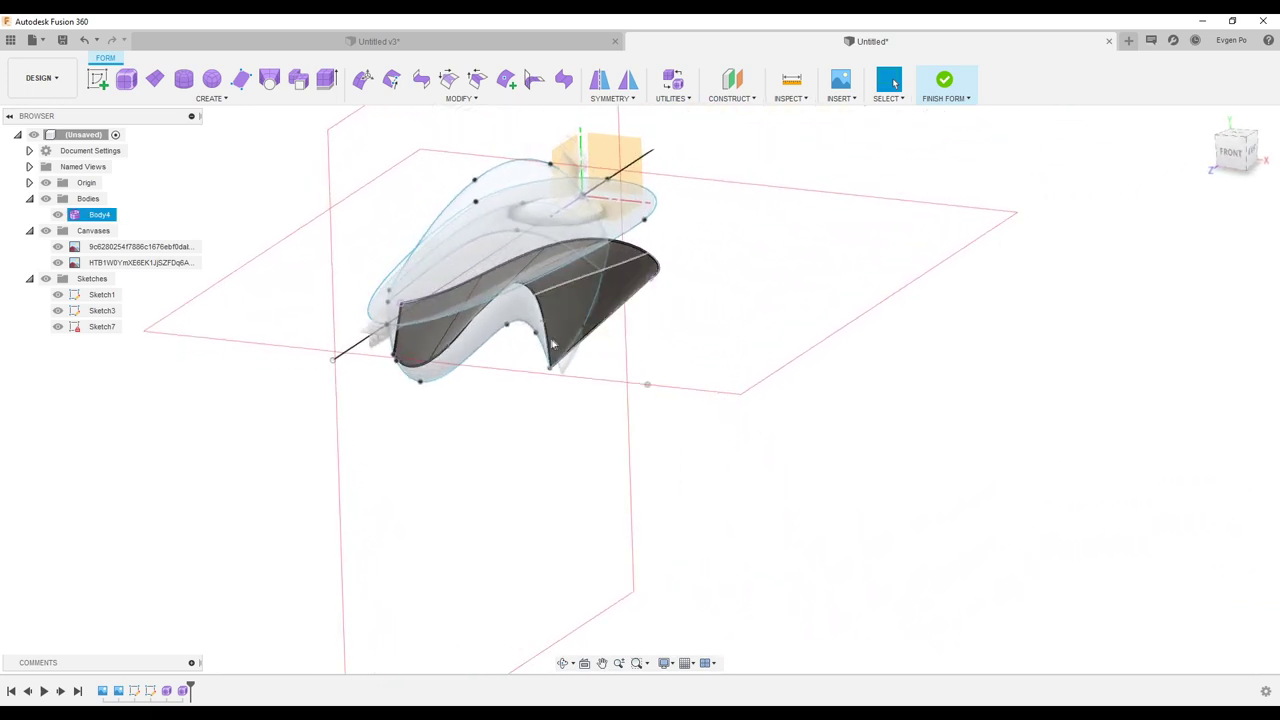
mouse_move(638, 349)
middle_mouse_down("shift")
mouse_move(479, 336)
mouse_move(401, 408)
middle_mouse_up("shift")
key("e")
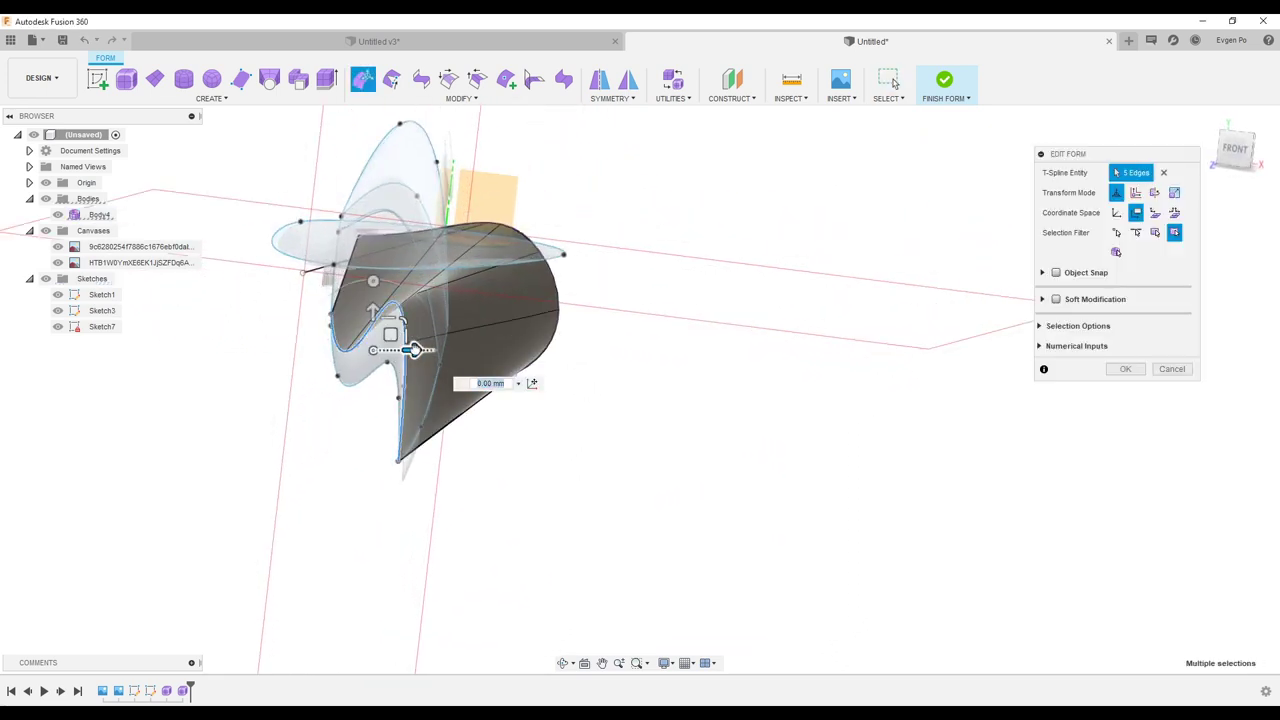
- Move the five grey panel edges with Edit Form to refine the panel against the outer form
mouse_move(525, 338)
middle_mouse_down("shift")
mouse_move(525, 317)
mouse_move(602, 343)
middle_mouse_up("shift")
middle_click_drag(436, 352, 480, 360, "shift")
left_click(1125, 369)
mouse_move(1114, 374)
middle_mouse_down("shift")
mouse_move(545, 300)
mouse_move(585, 380)
mouse_move(560, 456)
mouse_move(523, 471)
mouse_move(582, 431)
mouse_move(563, 426)
mouse_move(868, 276)
mouse_move(955, 358)
mouse_move(943, 329)
mouse_move(971, 357)
mouse_move(947, 342)
middle_mouse_up("shift")
scroll(584, 380, "up", 5)
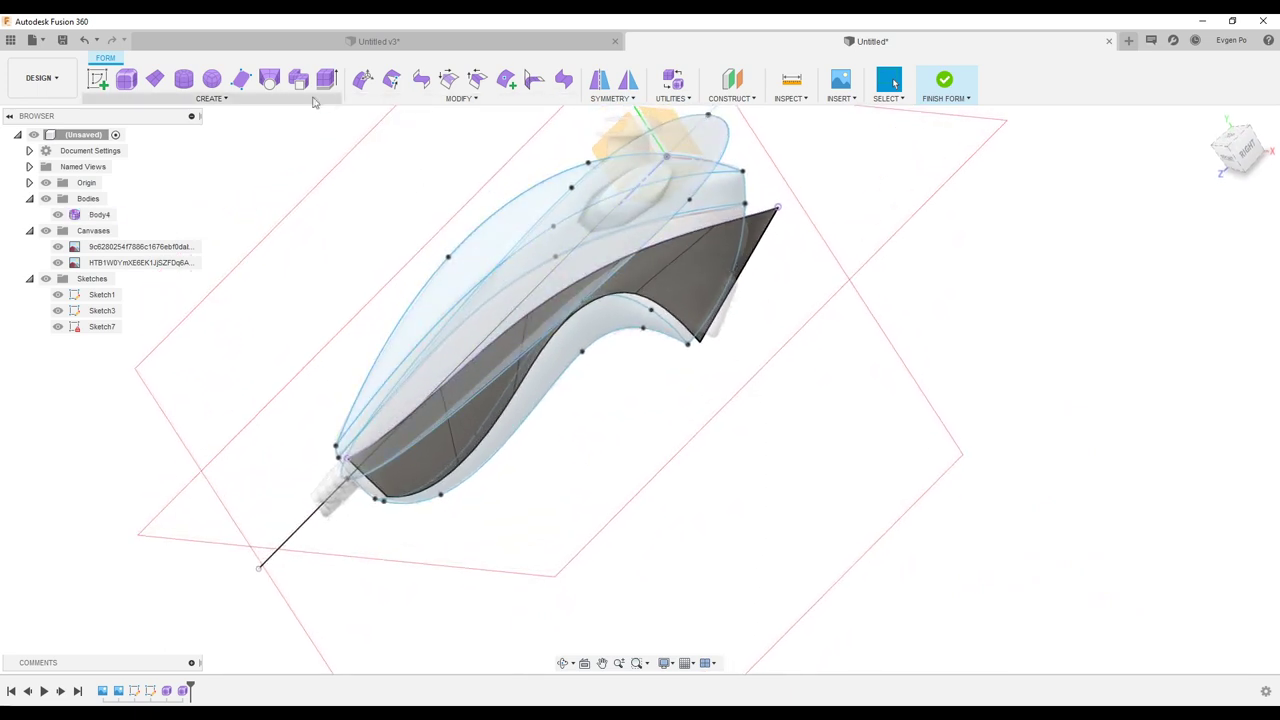
left_click(727, 302)
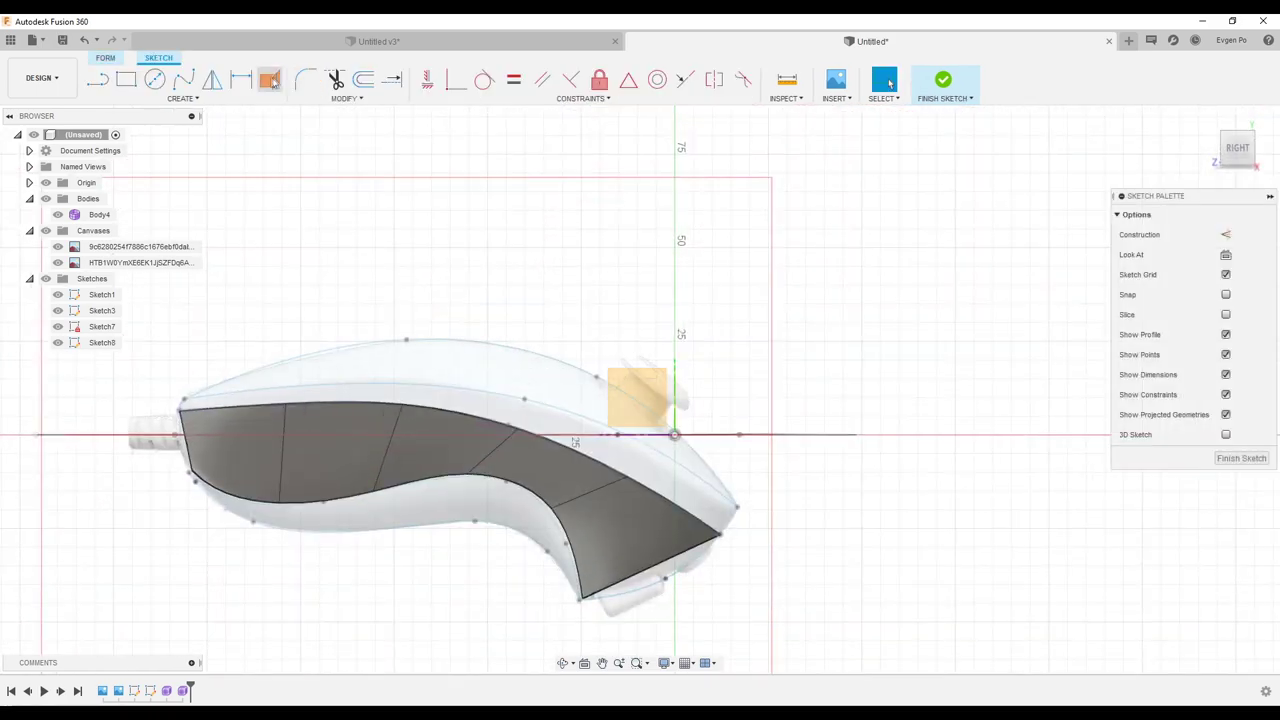
- Add an intersection curve to Sketch8 and finish the sketch
left_click(270, 80)
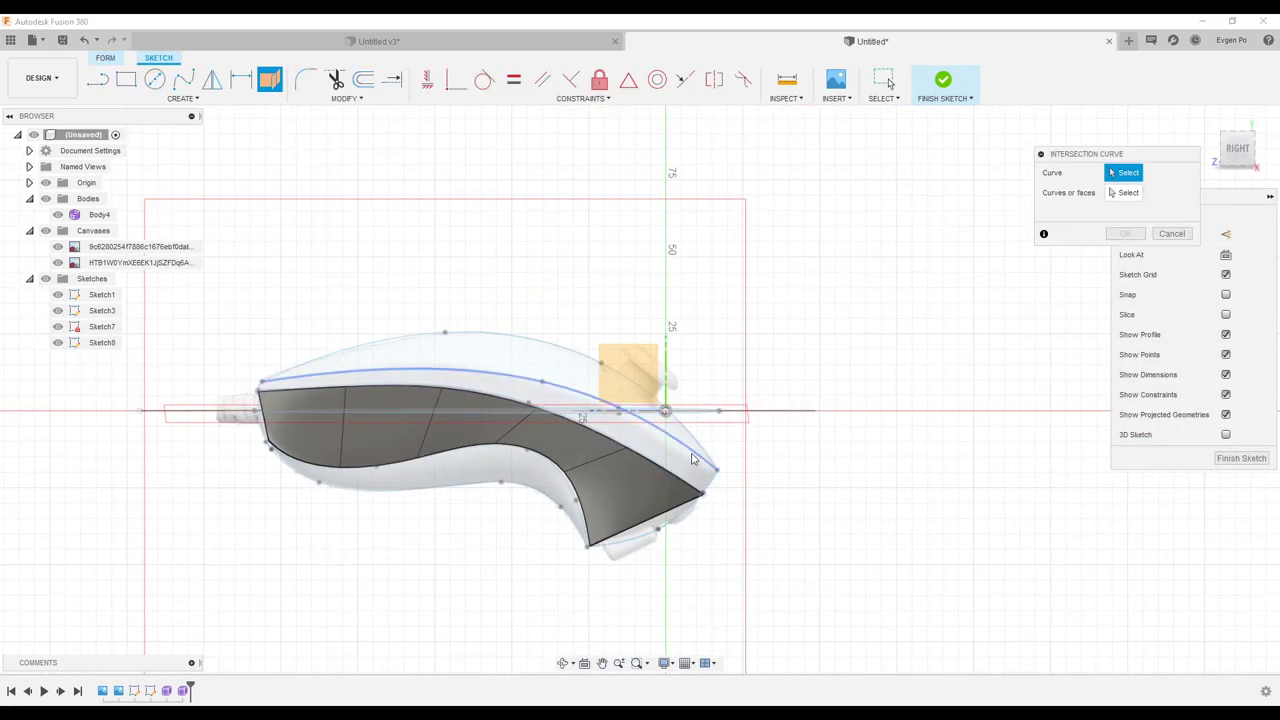
mouse_move(823, 457)
middle_mouse_down("shift")
mouse_move(806, 514)
mouse_move(687, 461)
middle_mouse_up("shift")
mouse_move(851, 461)
middle_mouse_down("shift")
mouse_move(922, 363)
mouse_move(1010, 420)
middle_mouse_up("shift")
key("Return")
left_click(1240, 458)
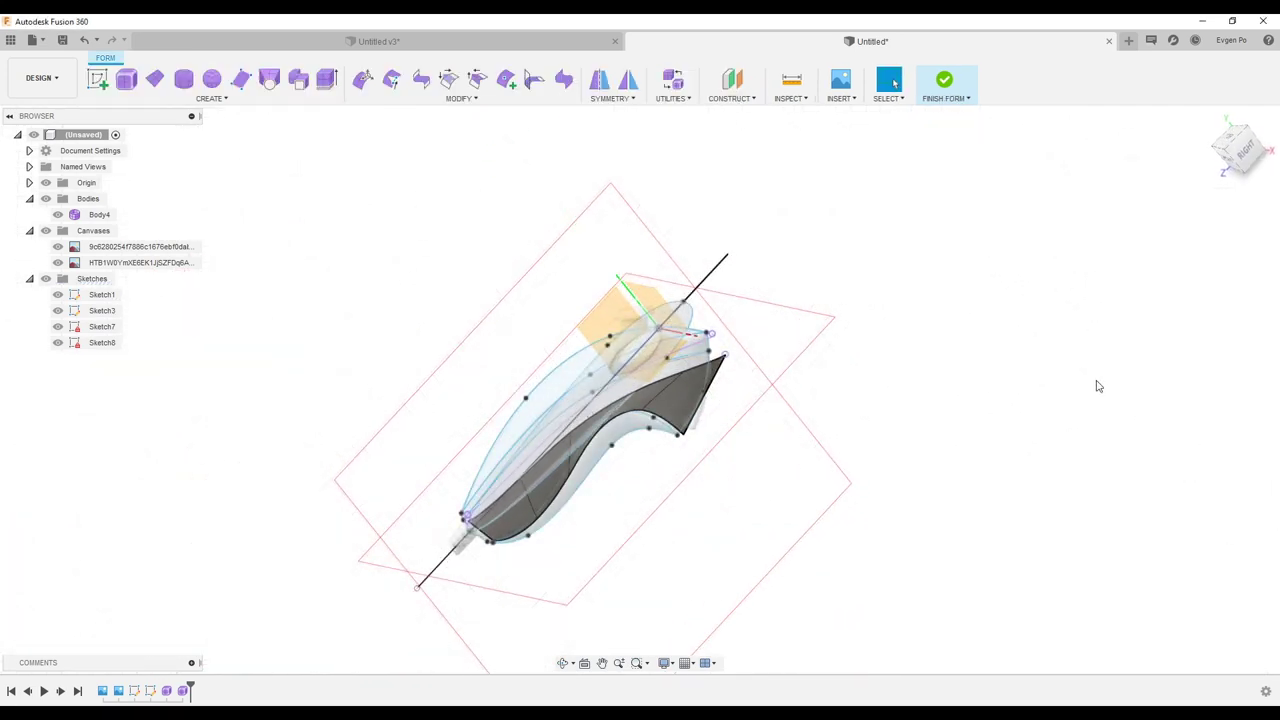
mouse_move(1096, 386)
middle_mouse_down("shift")
mouse_move(771, 363)
mouse_move(630, 410)
mouse_move(573, 366)
middle_mouse_up("shift")
middle_click_drag(649, 421, 351, 250, "shift")
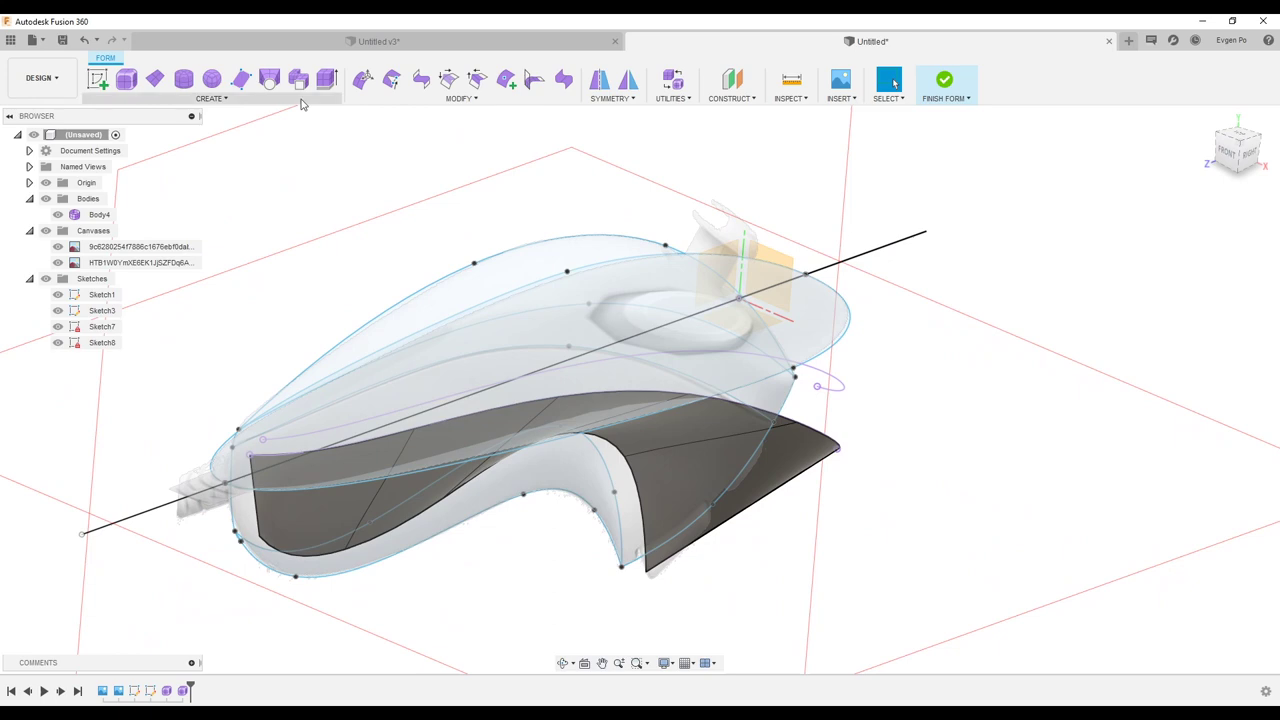
- Begin a Form extrude of the new Sketch8 curve as a 5 mm surface
left_click(327, 82)
mouse_move(700, 420)
middle_mouse_down("shift")
mouse_move(850, 438)
mouse_move(695, 427)
mouse_move(700, 403)
mouse_move(765, 420)
mouse_move(752, 410)
mouse_move(622, 466)
mouse_move(594, 447)
middle_mouse_up("shift")
left_click(850, 438)
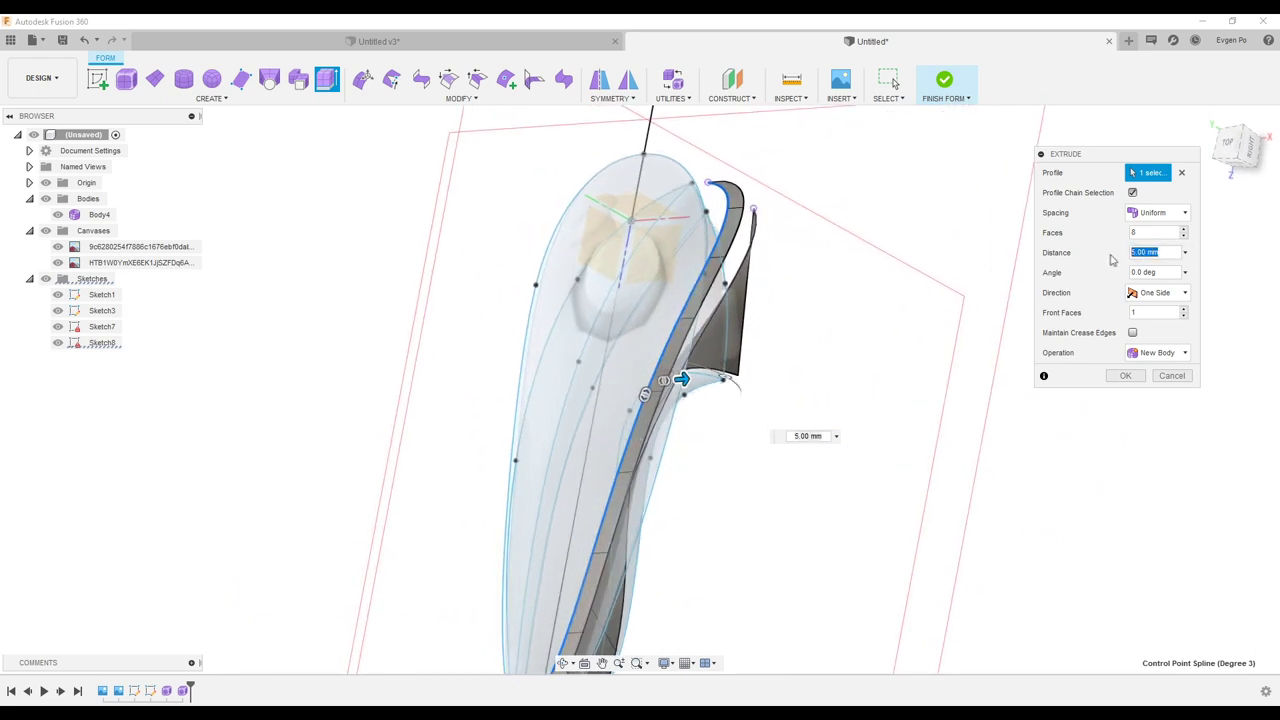
- Set the extrusion to 5 faces and create it as the new body Body5
left_click(1135, 313)
type("5")
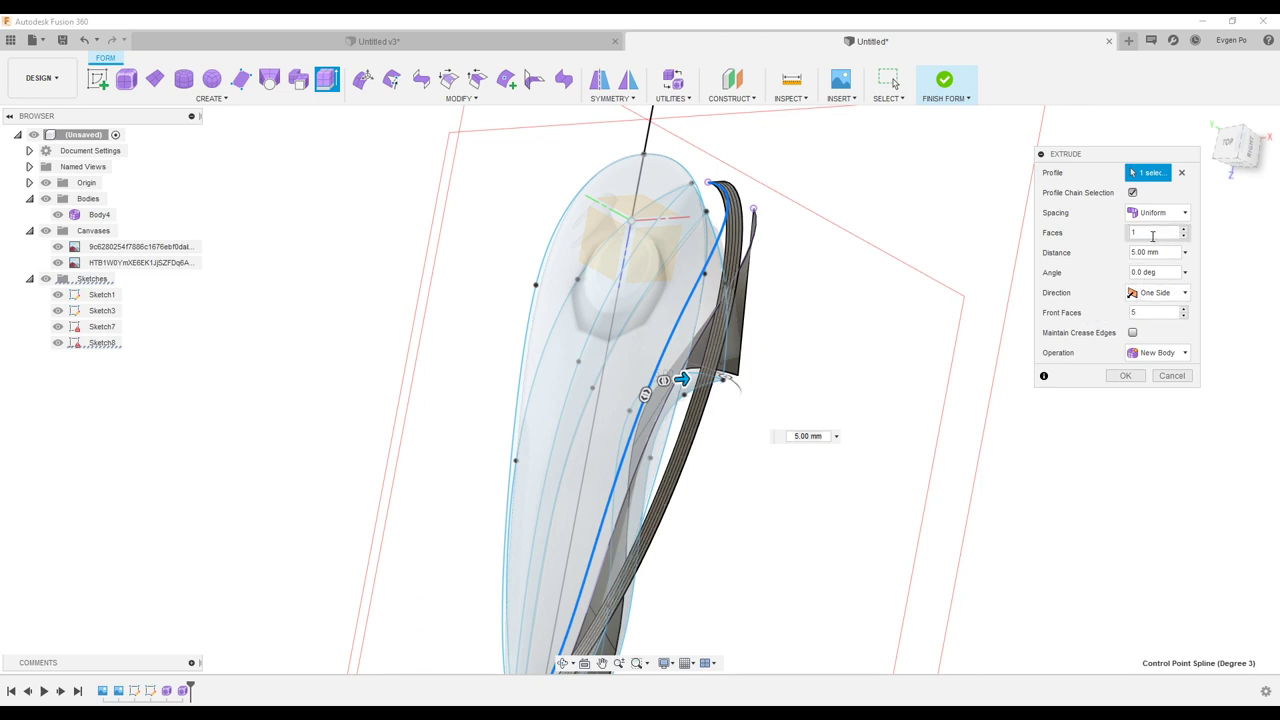
key("Tab")
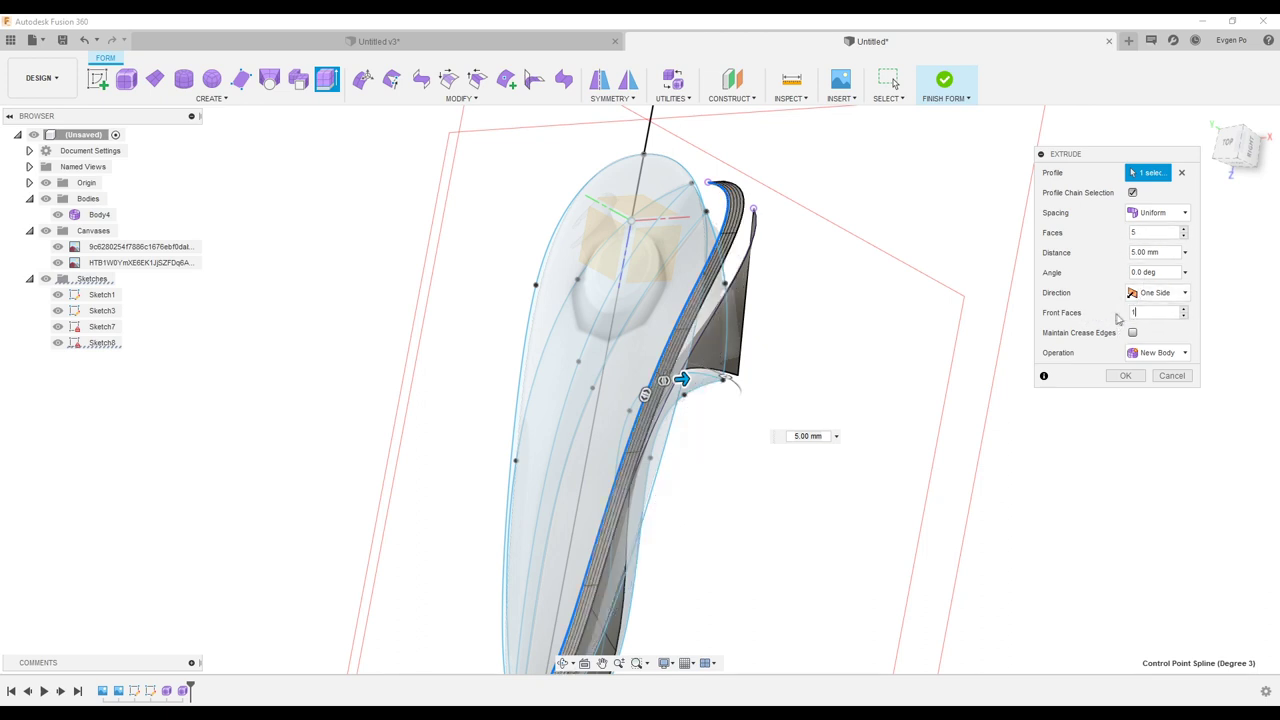
mouse_move(990, 321)
middle_mouse_down("shift")
mouse_move(1095, 355)
mouse_move(528, 195)
mouse_move(346, 480)
middle_mouse_up("shift")
left_click(1125, 376)
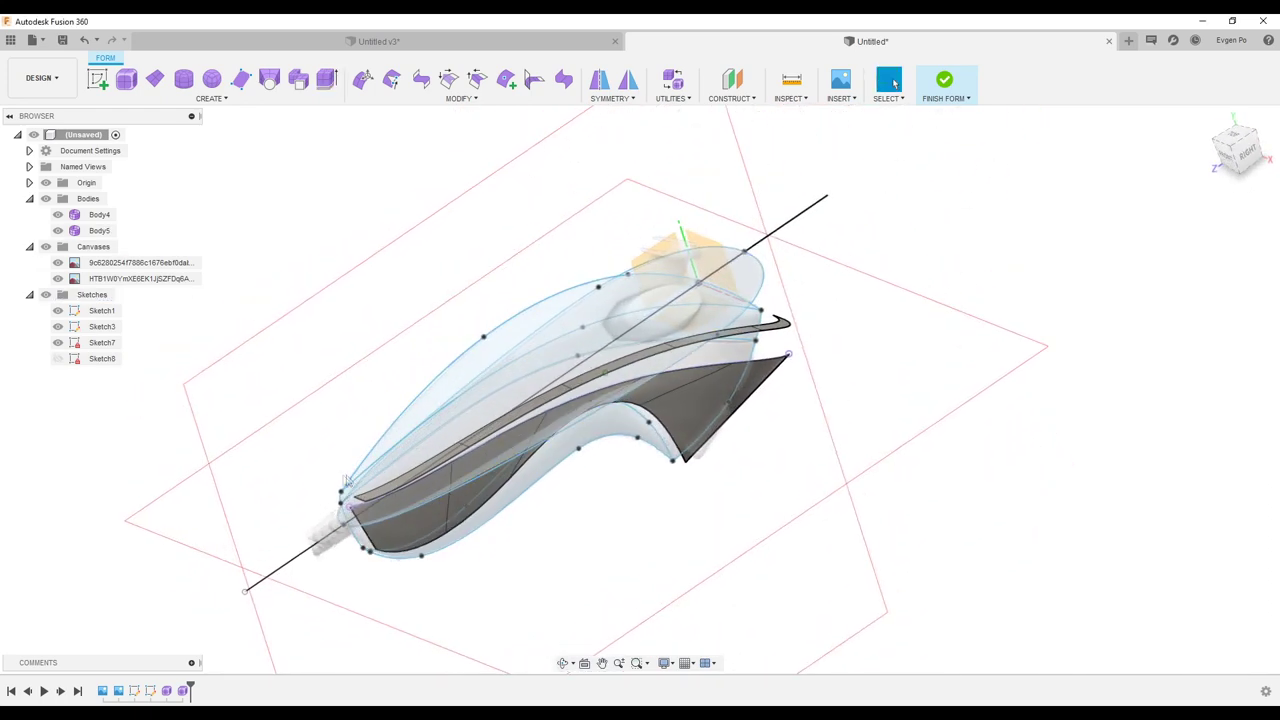
scroll(436, 488, "up", 3)
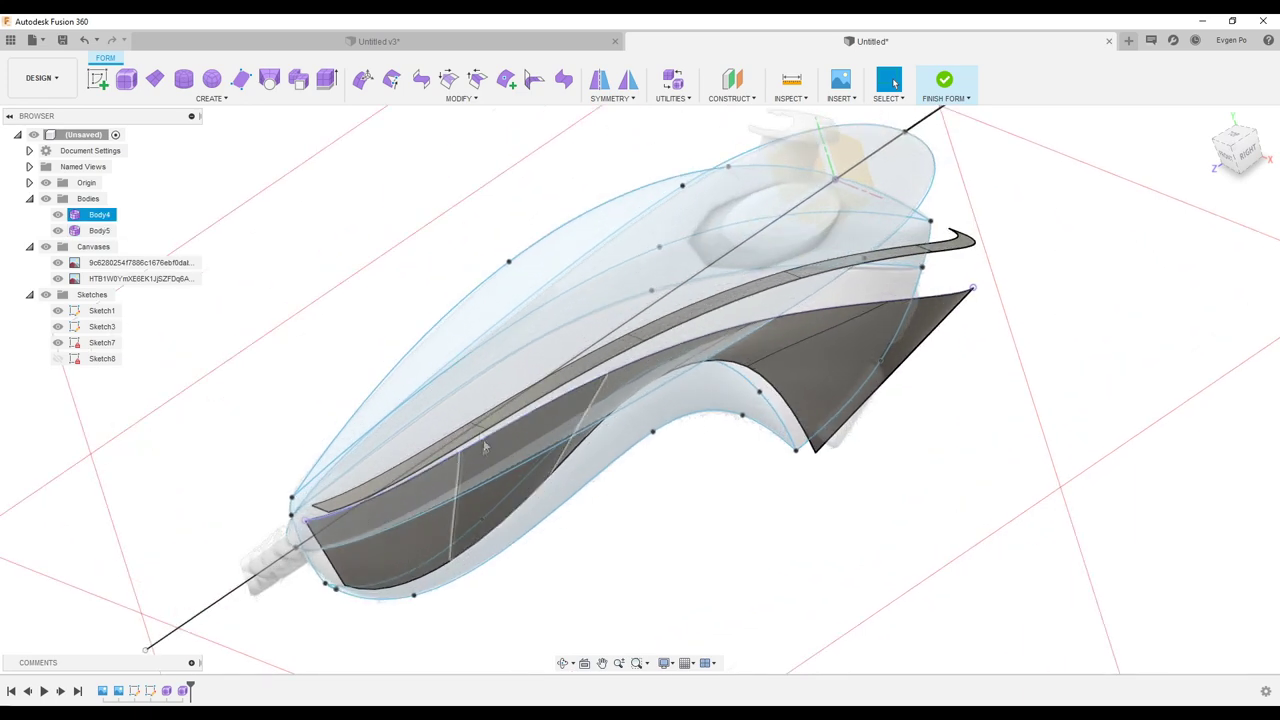
left_click(393, 82)
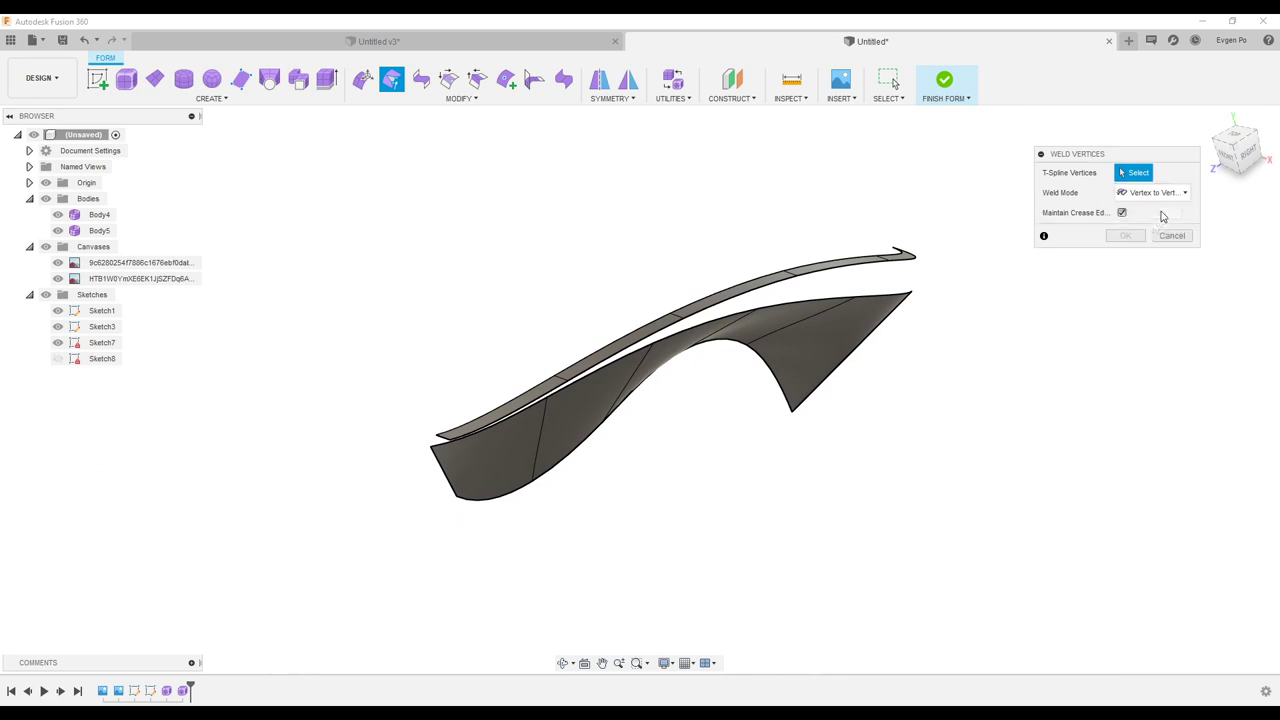
- Weld each of the strip's vertices to its matching vertex on the fin body's side surface
scroll(472, 446, "up", 3)
scroll(460, 452, "up", 2)
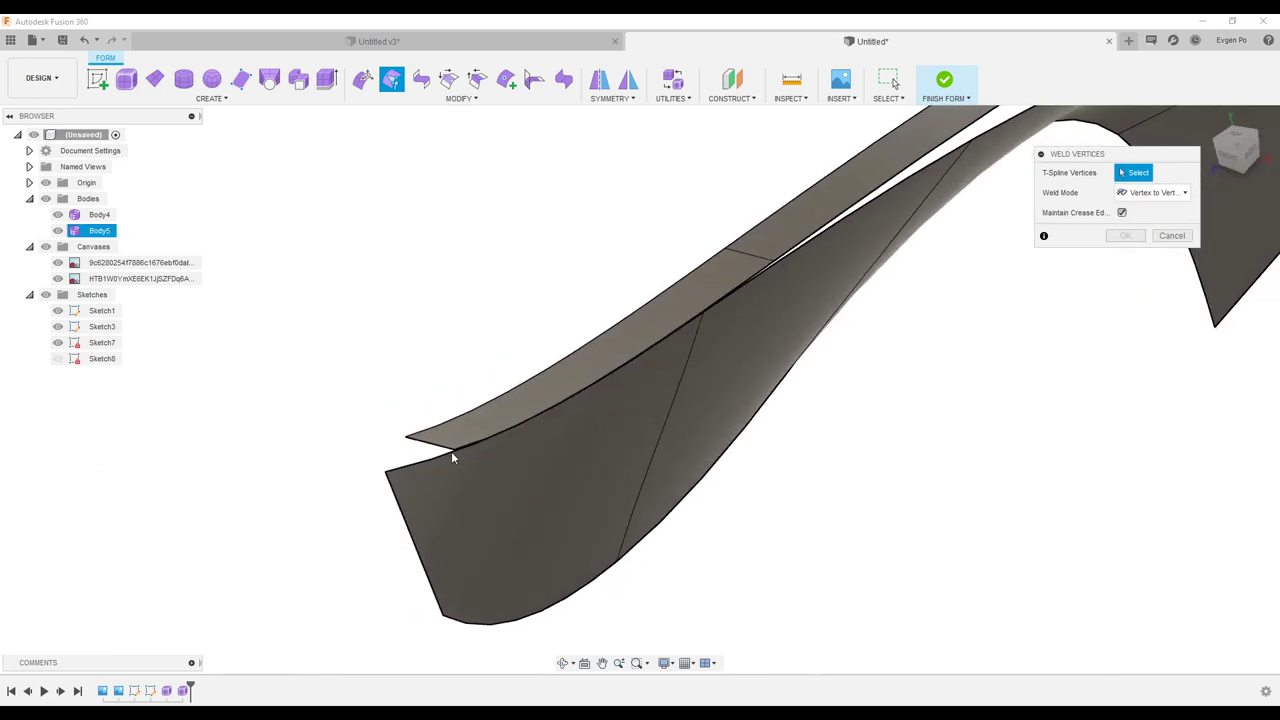
left_click(452, 450)
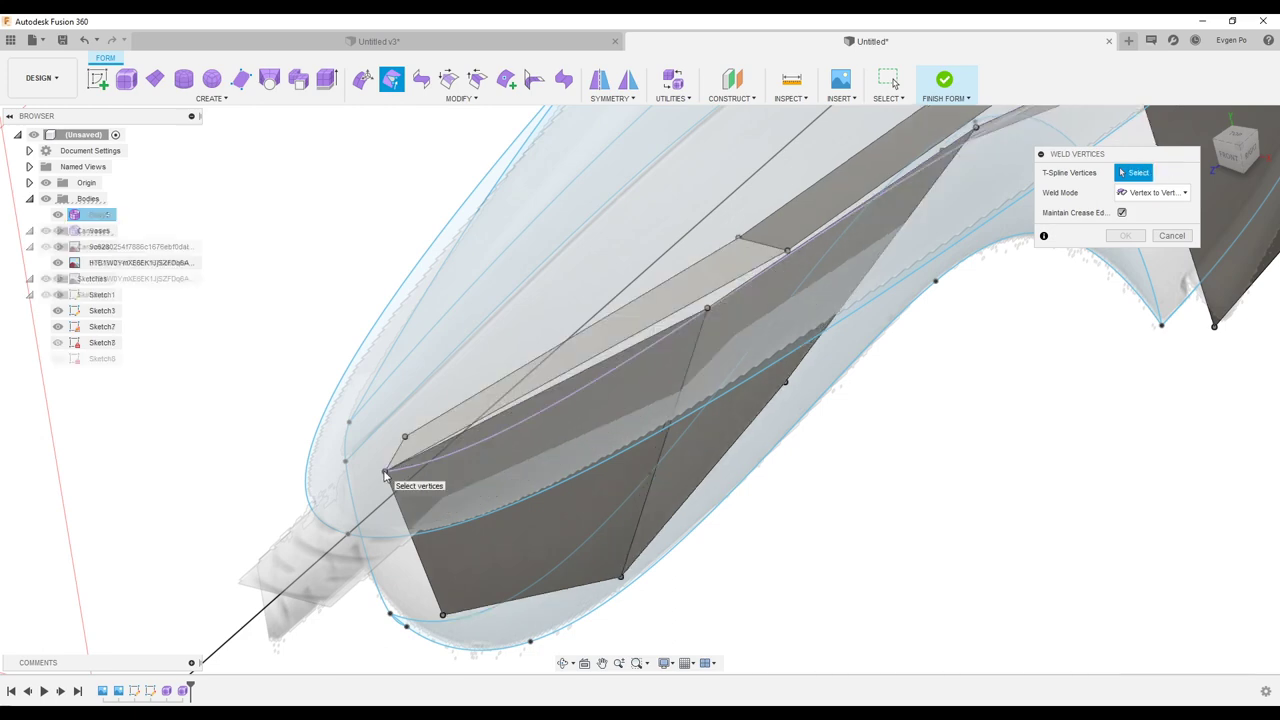
left_click(385, 474)
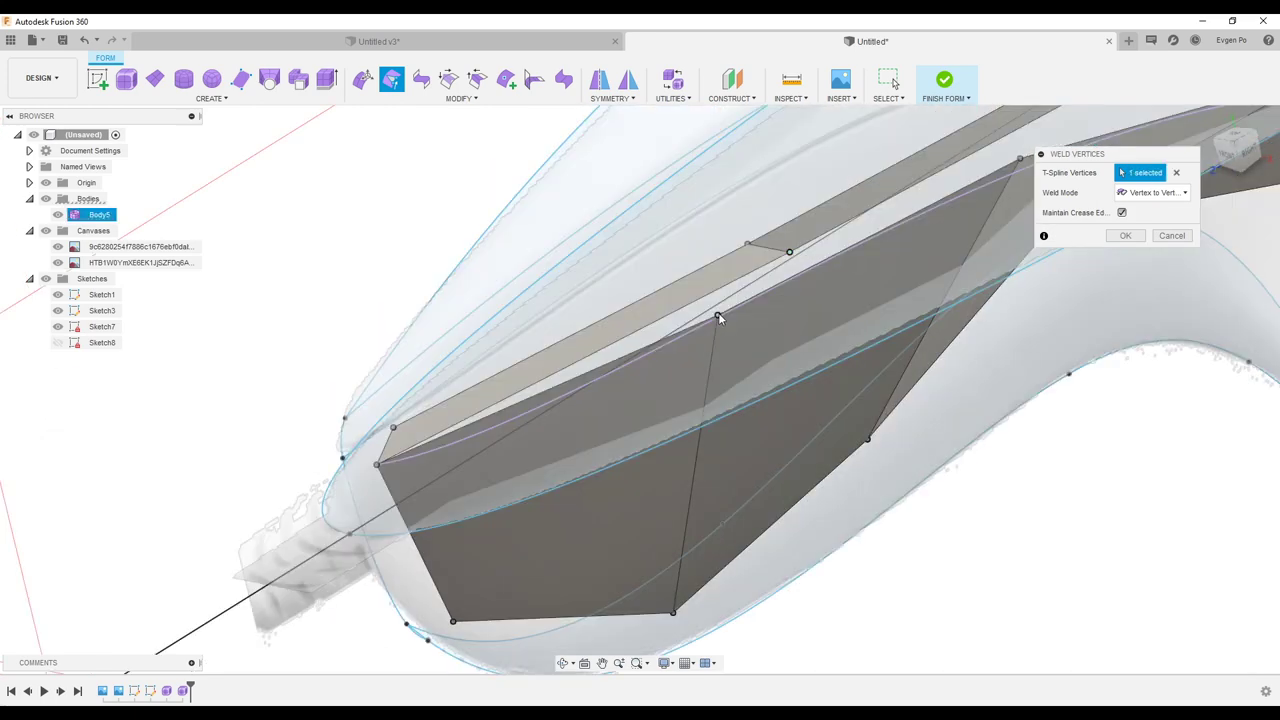
left_click(718, 316)
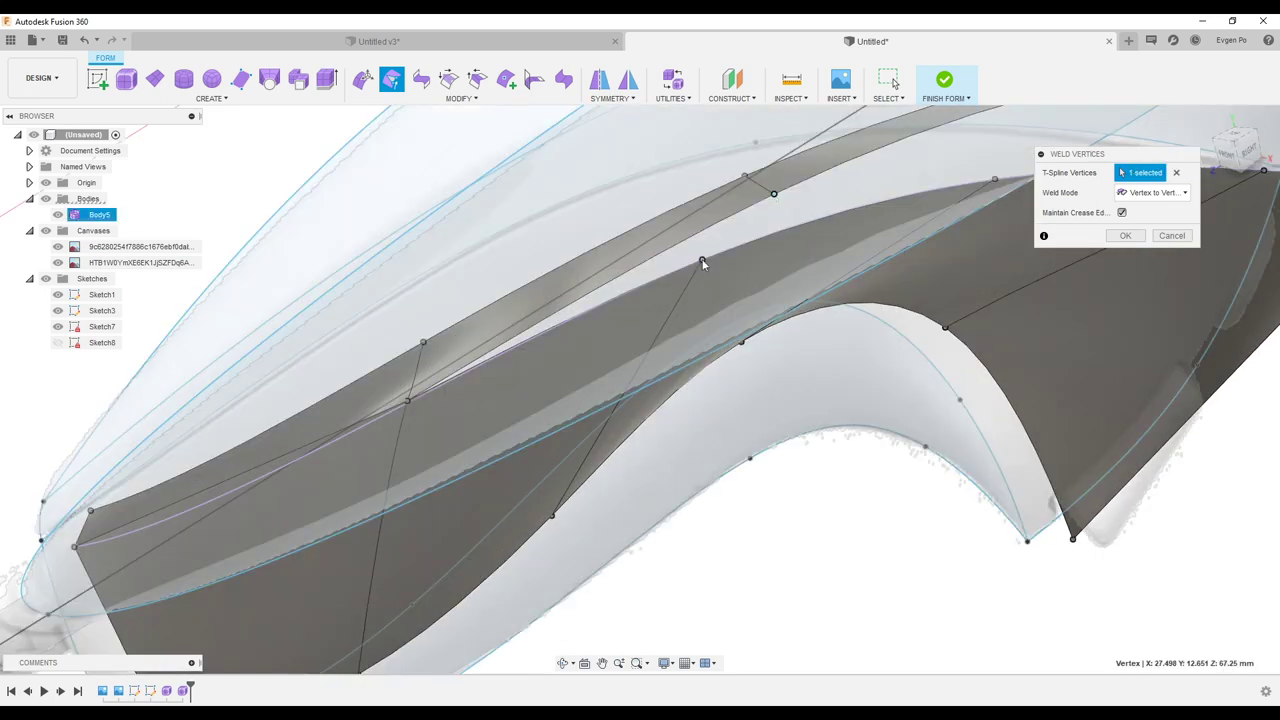
left_click(703, 263)
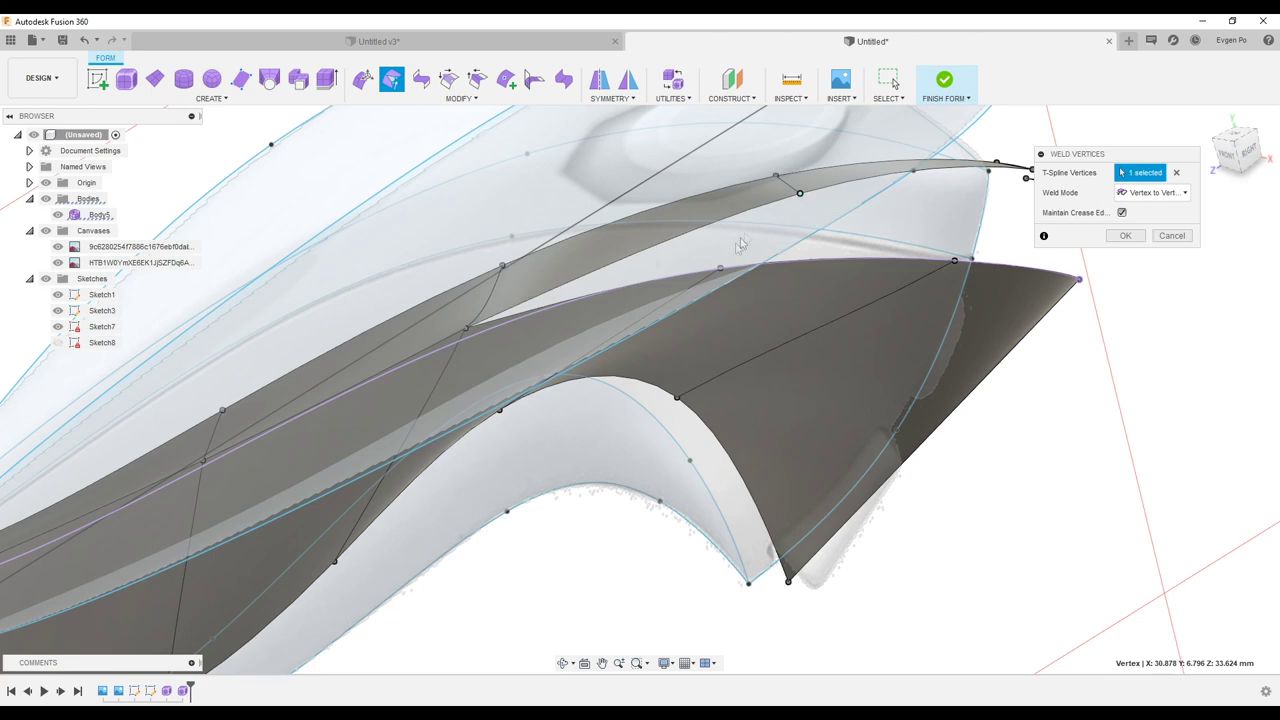
left_click(704, 273)
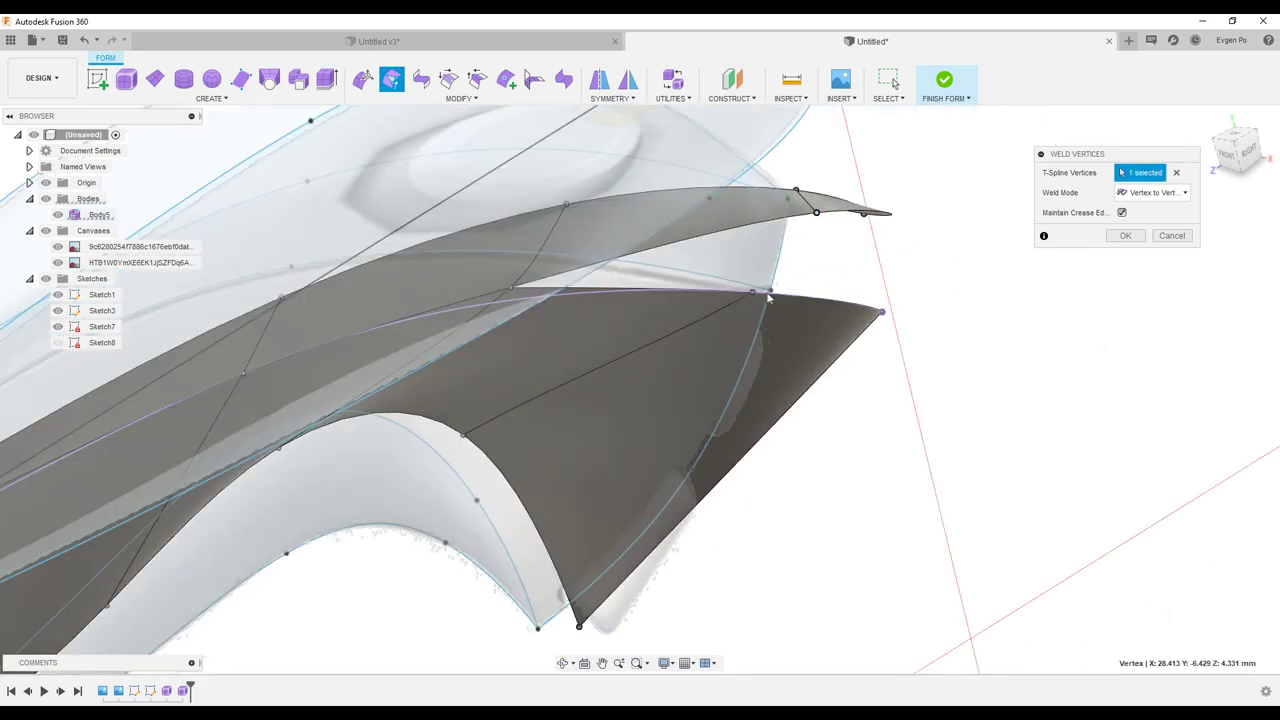
left_click(753, 291)
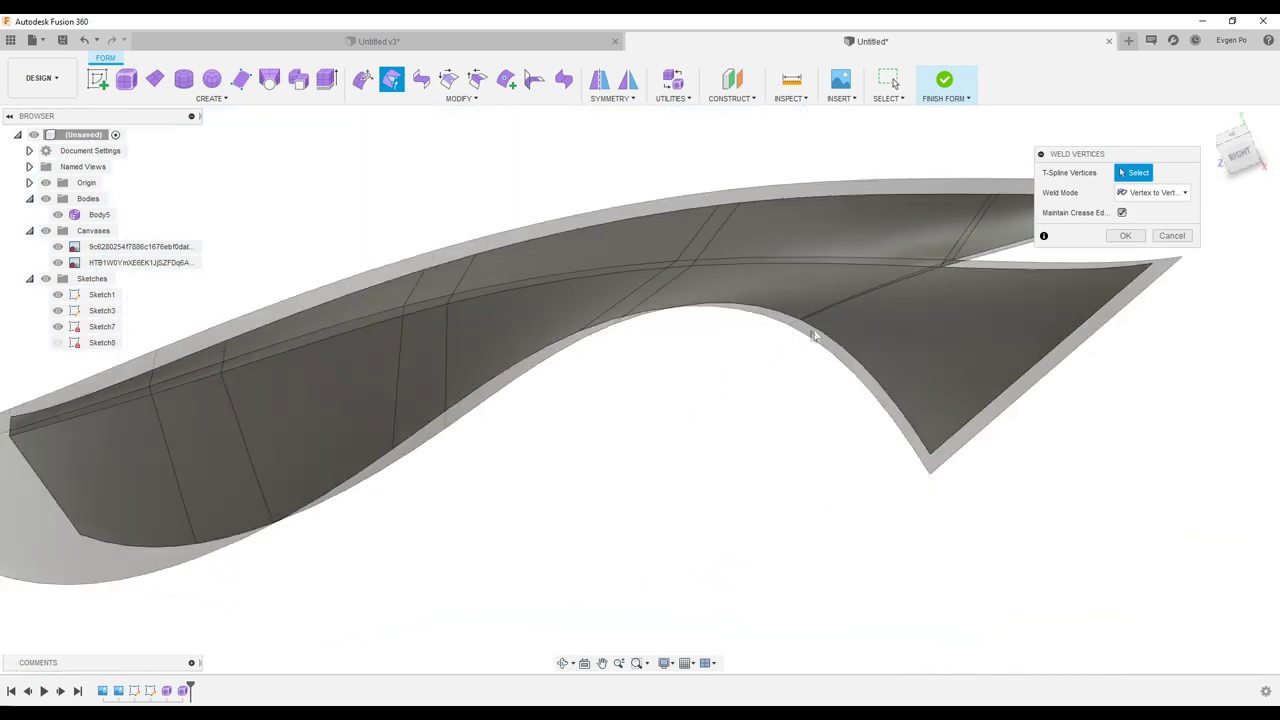
middle_click_drag(815, 336, 937, 317, "shift")
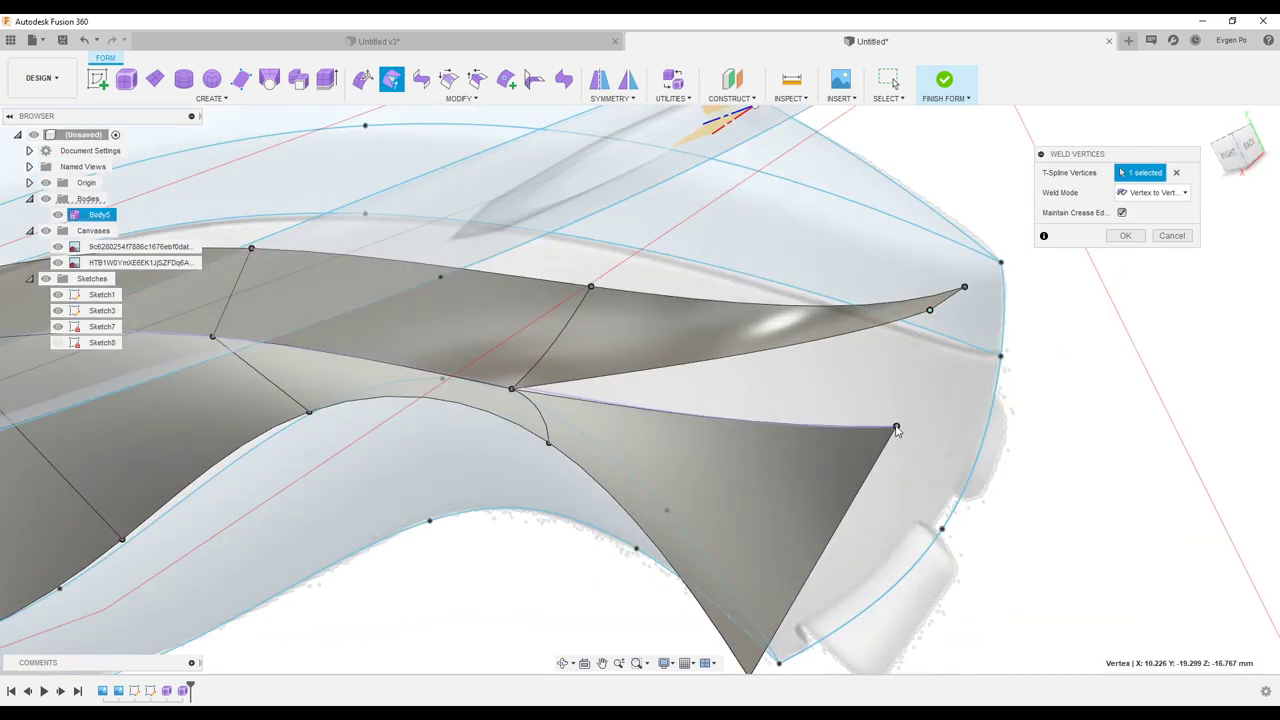
left_click(896, 430)
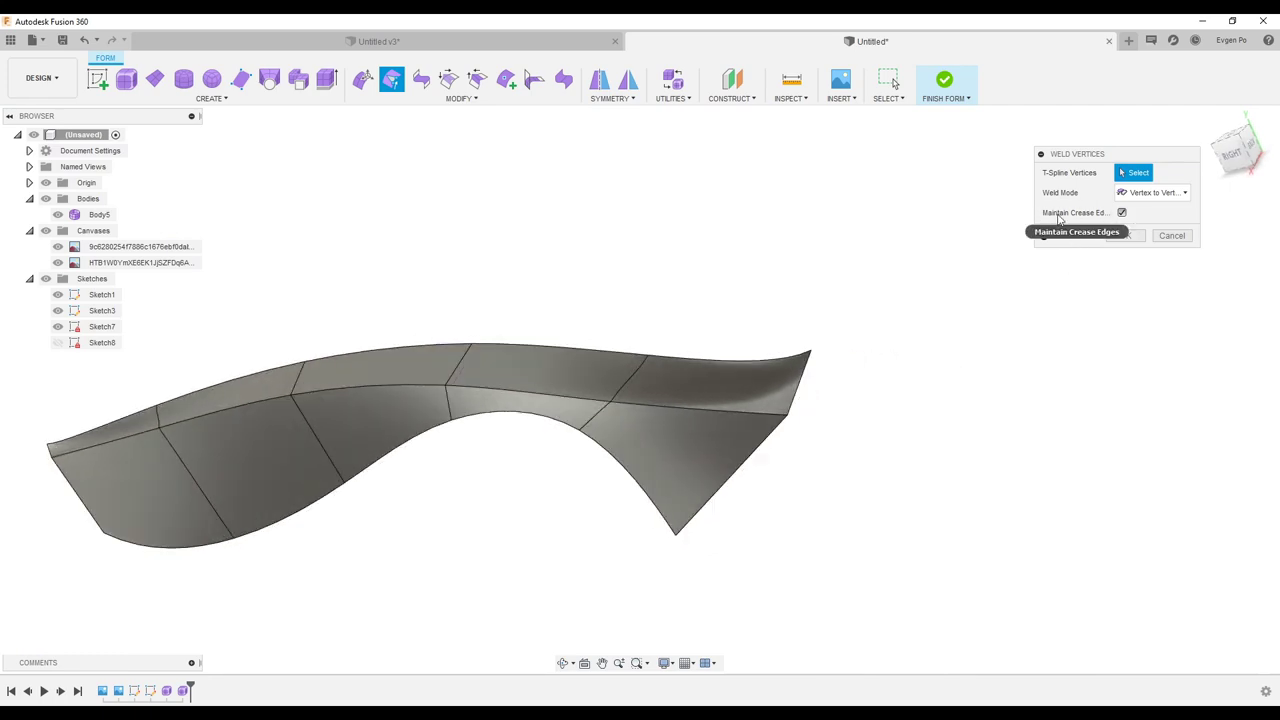
left_click(1126, 235)
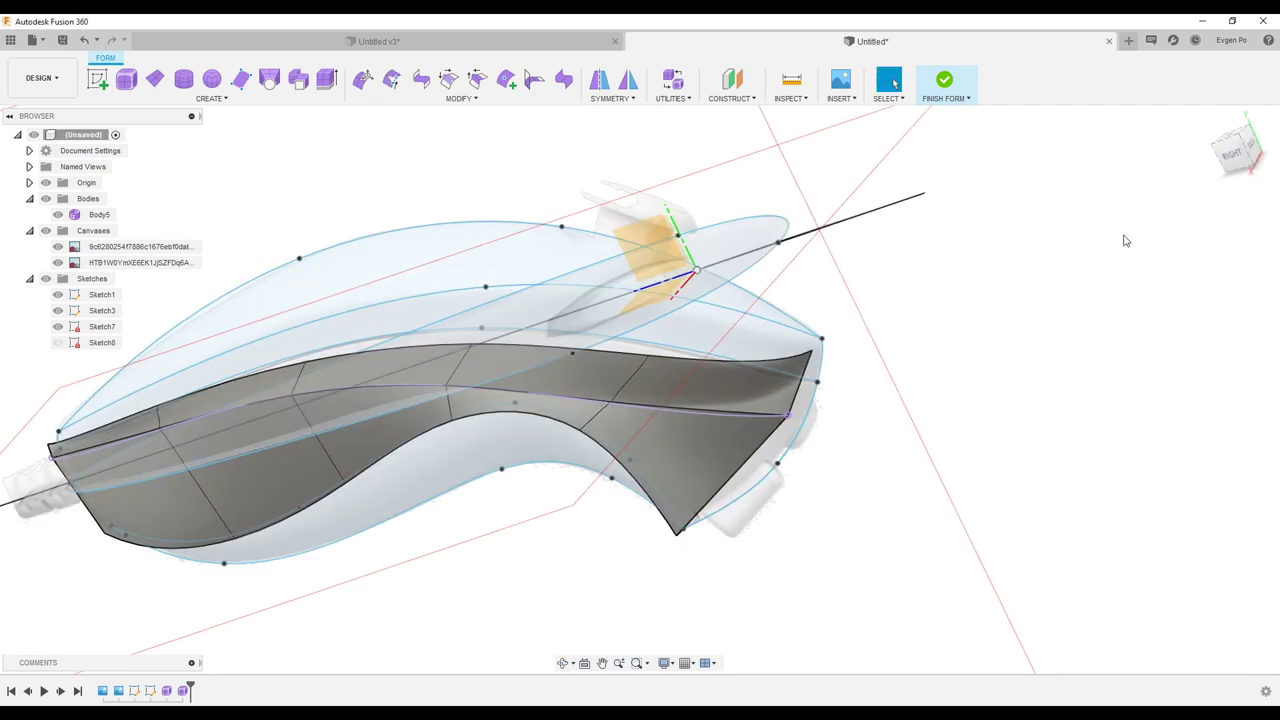
- Bring the fin body into a straight-on Front view
scroll(966, 384, "down", 5)
mouse_move(977, 383)
middle_mouse_down("shift")
mouse_move(845, 393)
mouse_move(774, 306)
middle_mouse_up("shift")
scroll(774, 306, "up", 5)
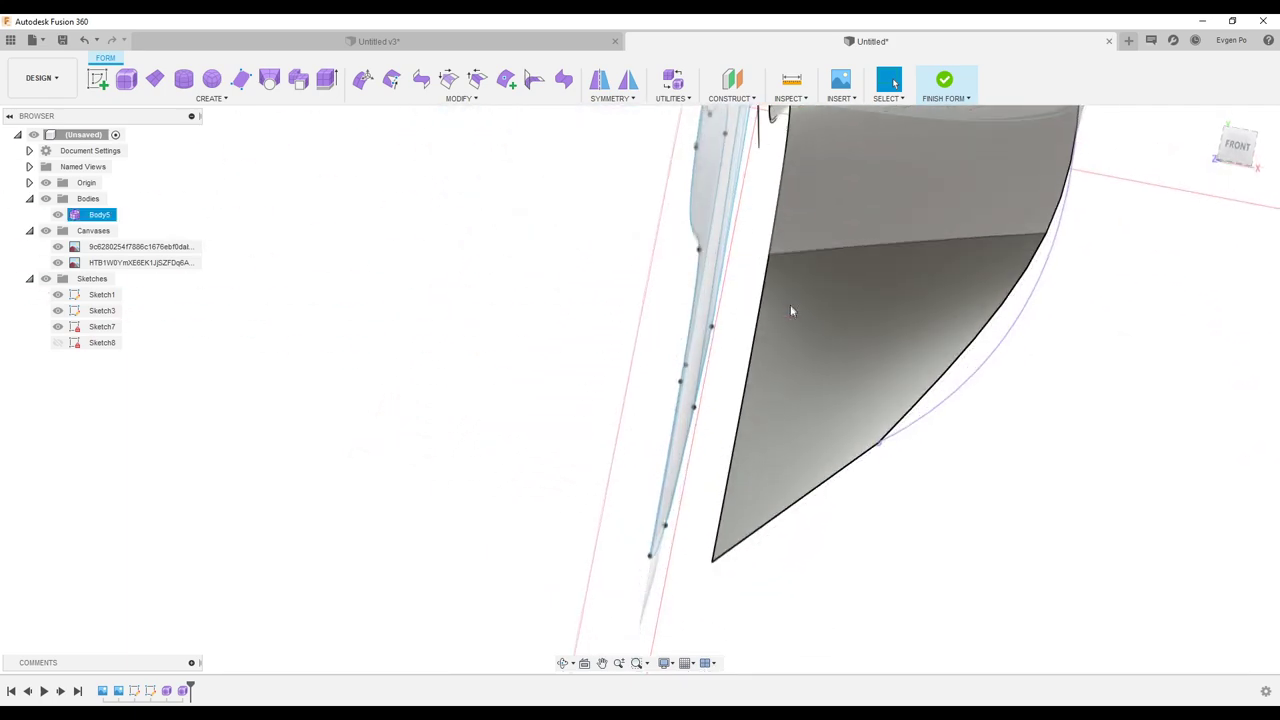
scroll(790, 304, "down", 2)
middle_click_drag(815, 372, 803, 354, "shift")
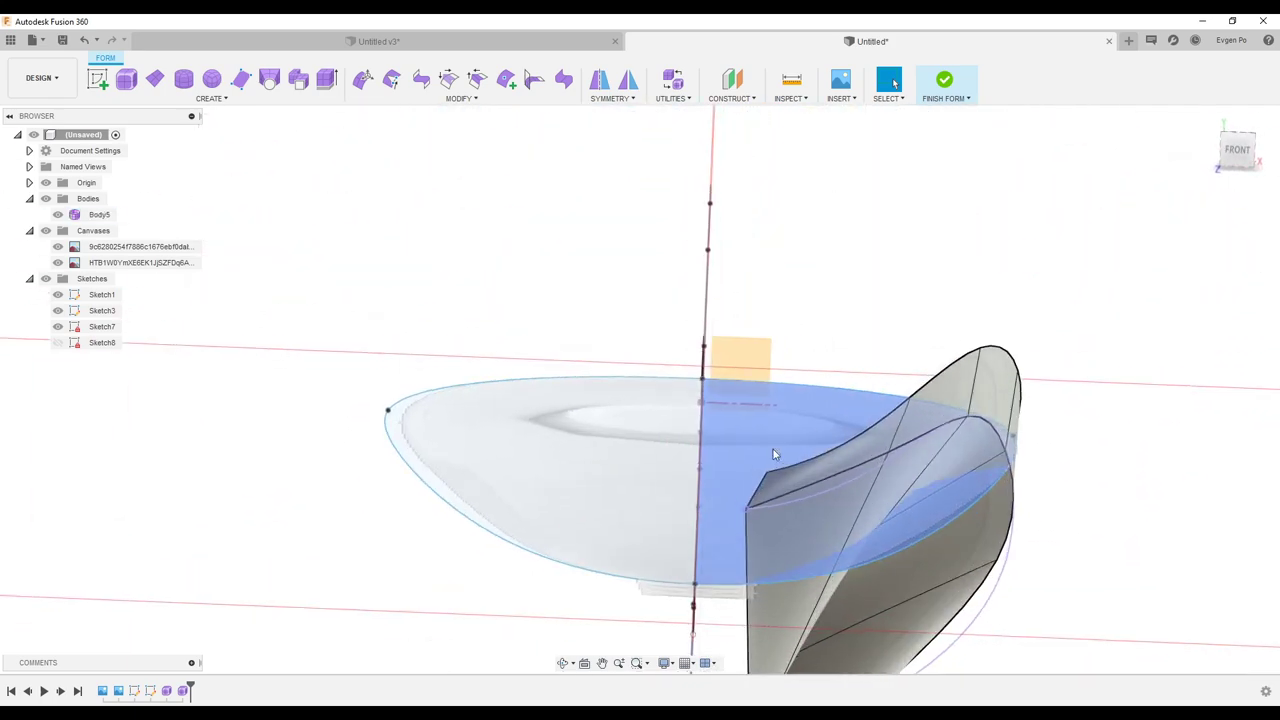
scroll(1155, 200, "up", 3)
left_click(1237, 149)
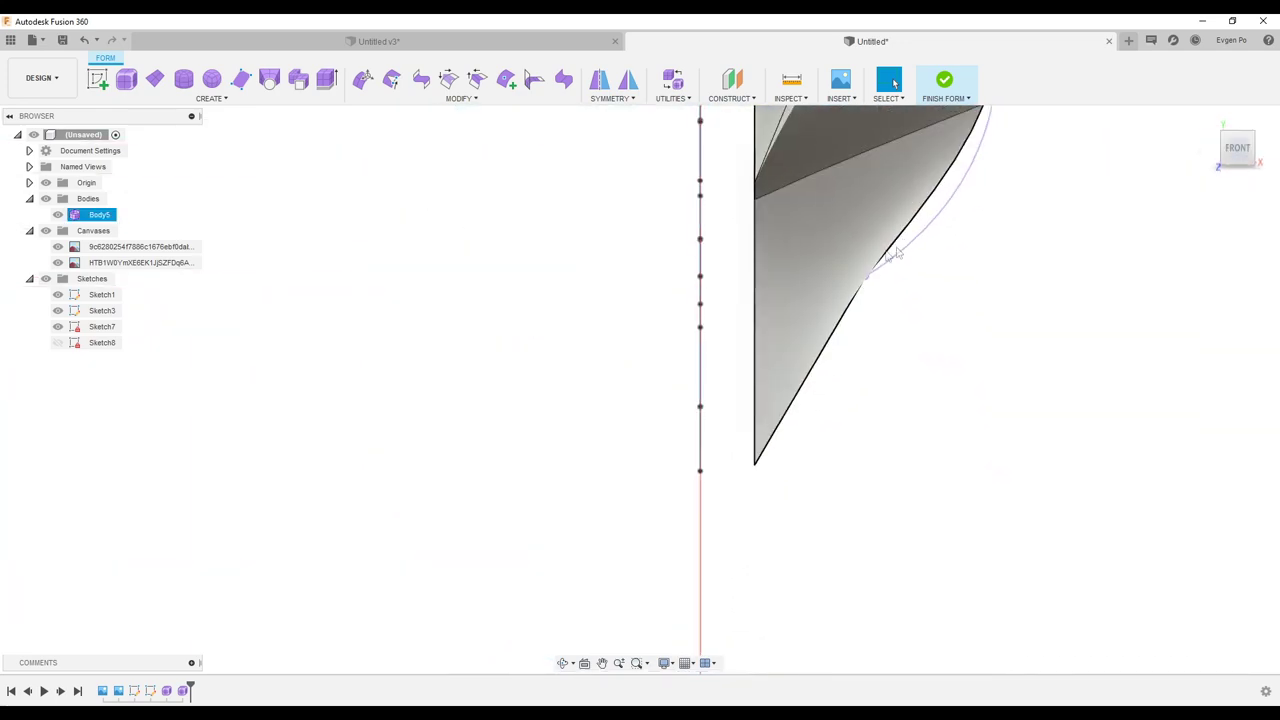
scroll(748, 355, "up", 5)
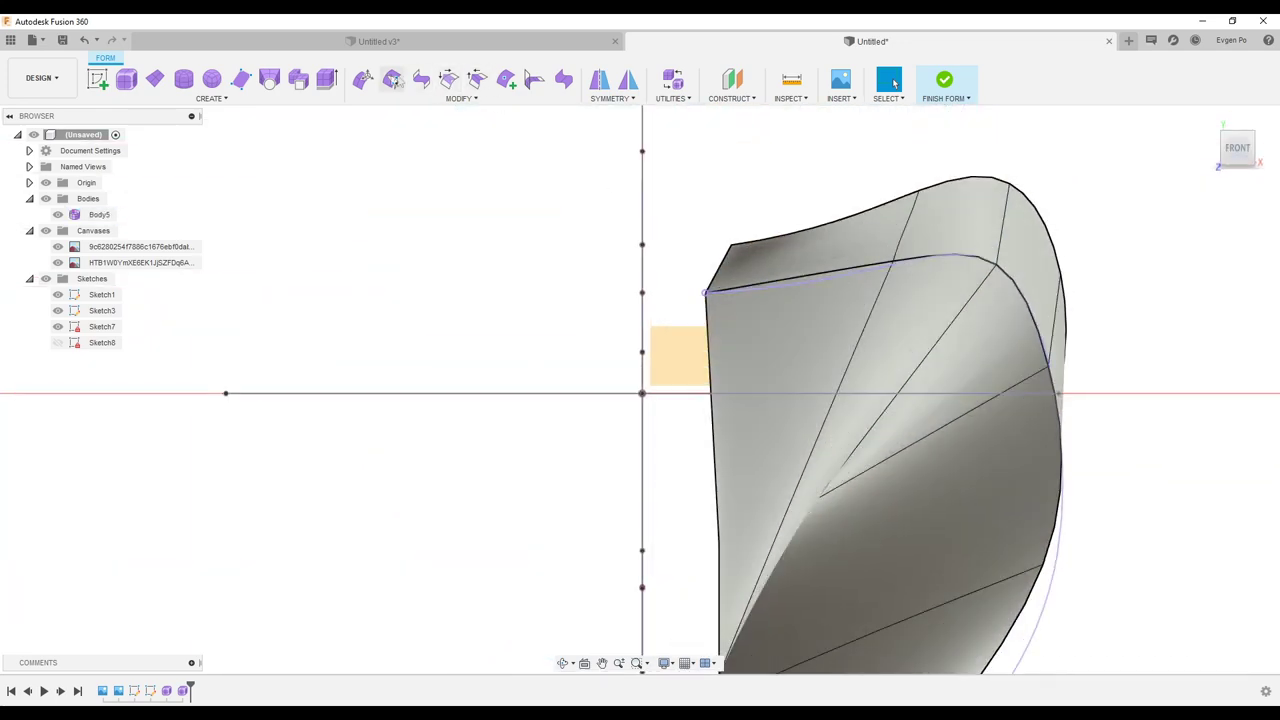
- Drag the fin's front corner vertex onto the vertical centre axis with Edit Form
left_click(363, 80)
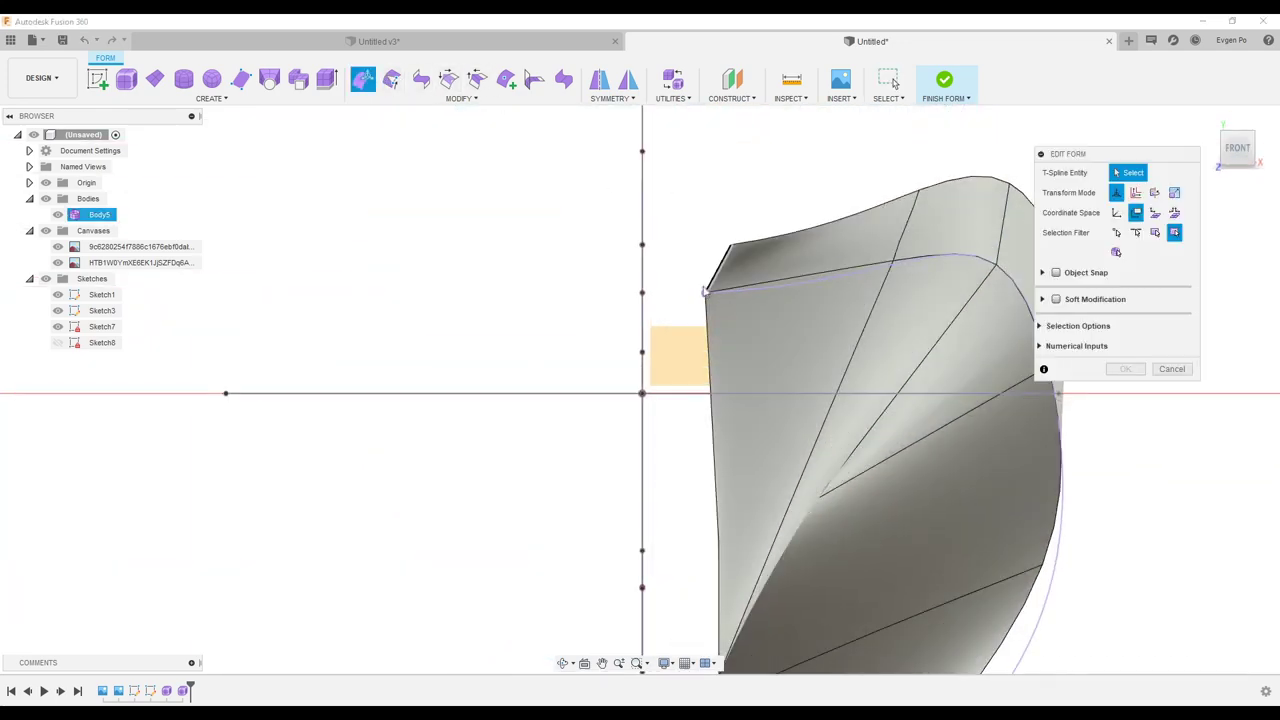
left_click_drag(721, 276, 766, 273)
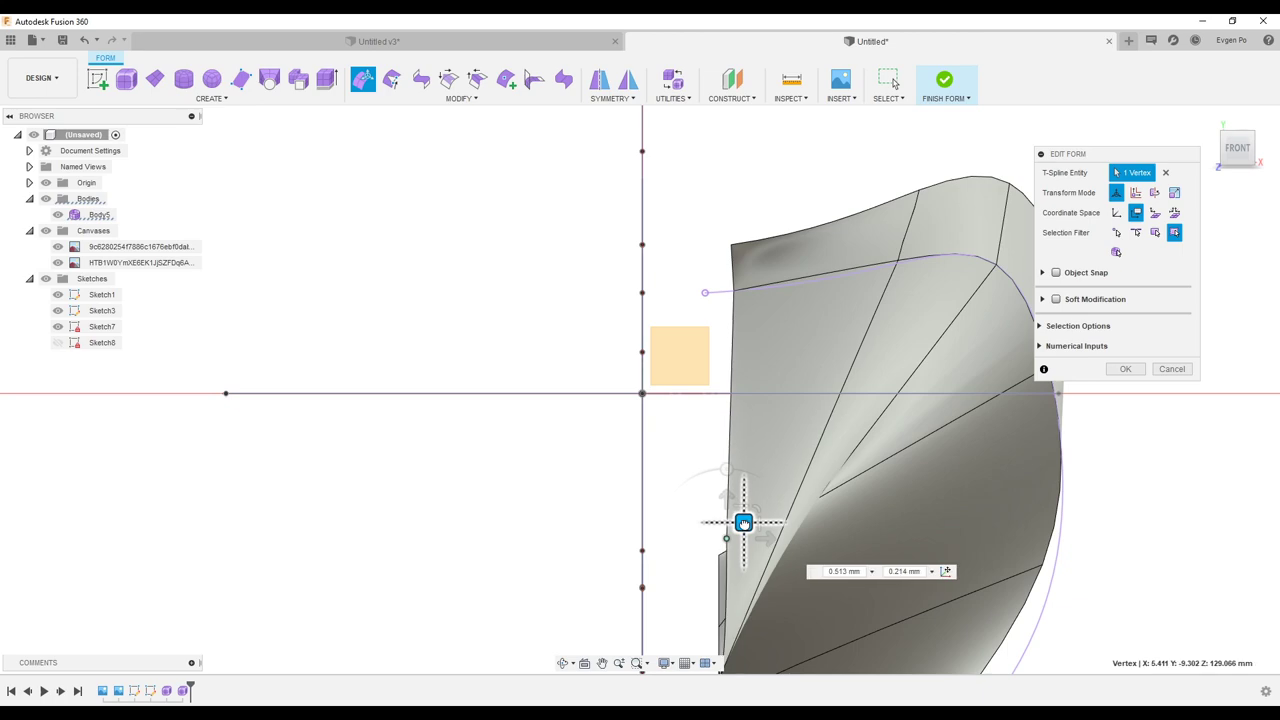
scroll(645, 400, "down", 3)
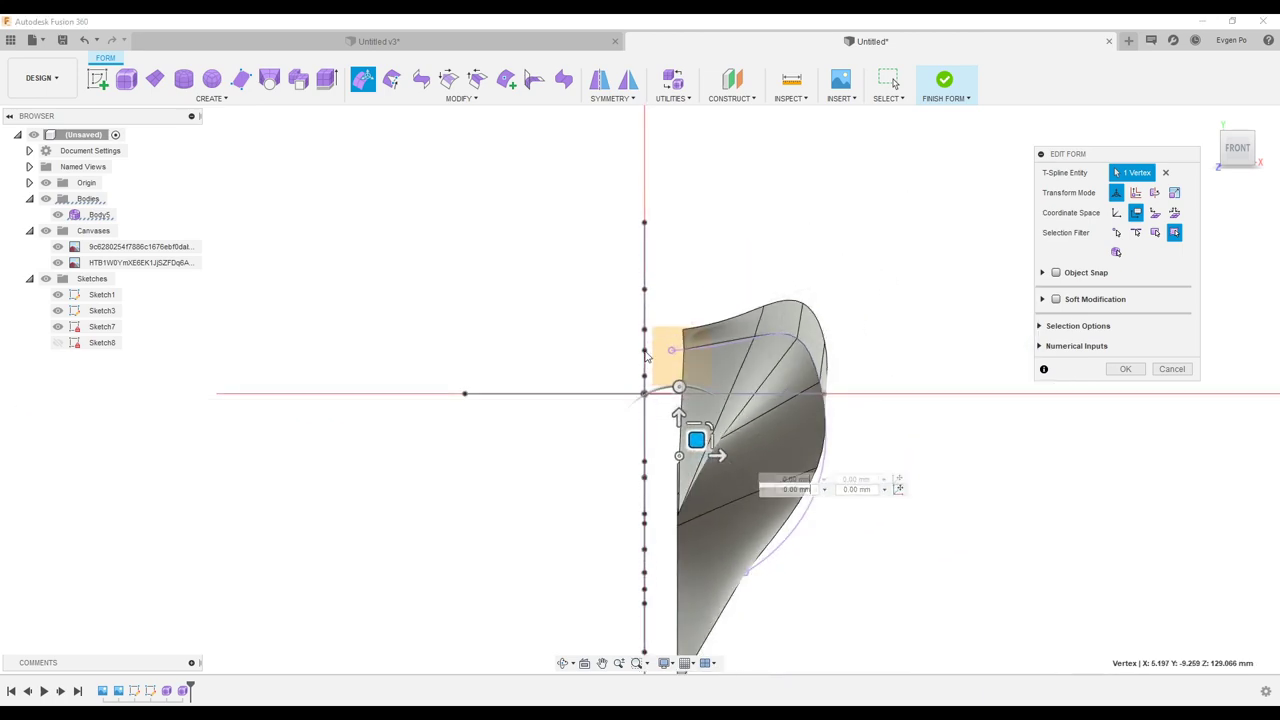
middle_click_drag(655, 348, 720, 370, "shift")
left_click(1125, 369)
mouse_move(1123, 371)
middle_mouse_down("shift")
mouse_move(760, 402)
mouse_move(963, 500)
mouse_move(750, 421)
mouse_move(797, 422)
mouse_move(361, 189)
middle_mouse_up("shift")
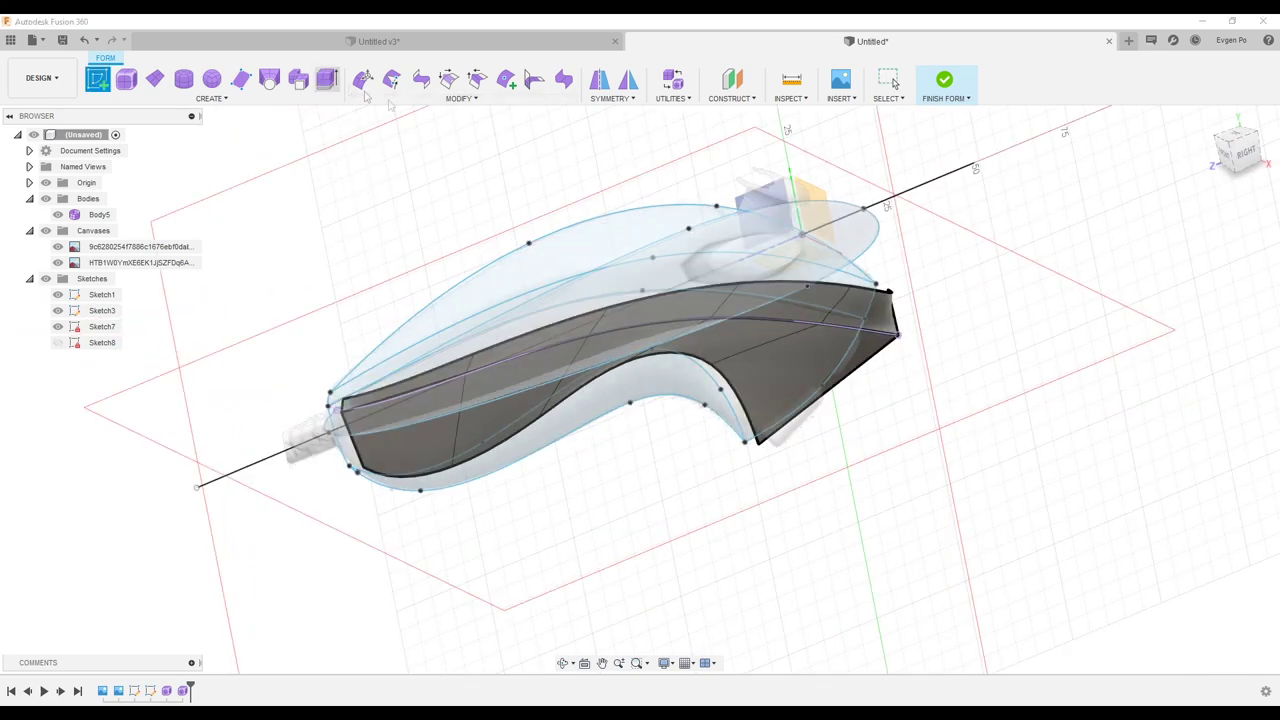
- Extrude a five-face, 5.00 mm strip from the controller's top outline spline
left_click(335, 82)
left_click(585, 224)
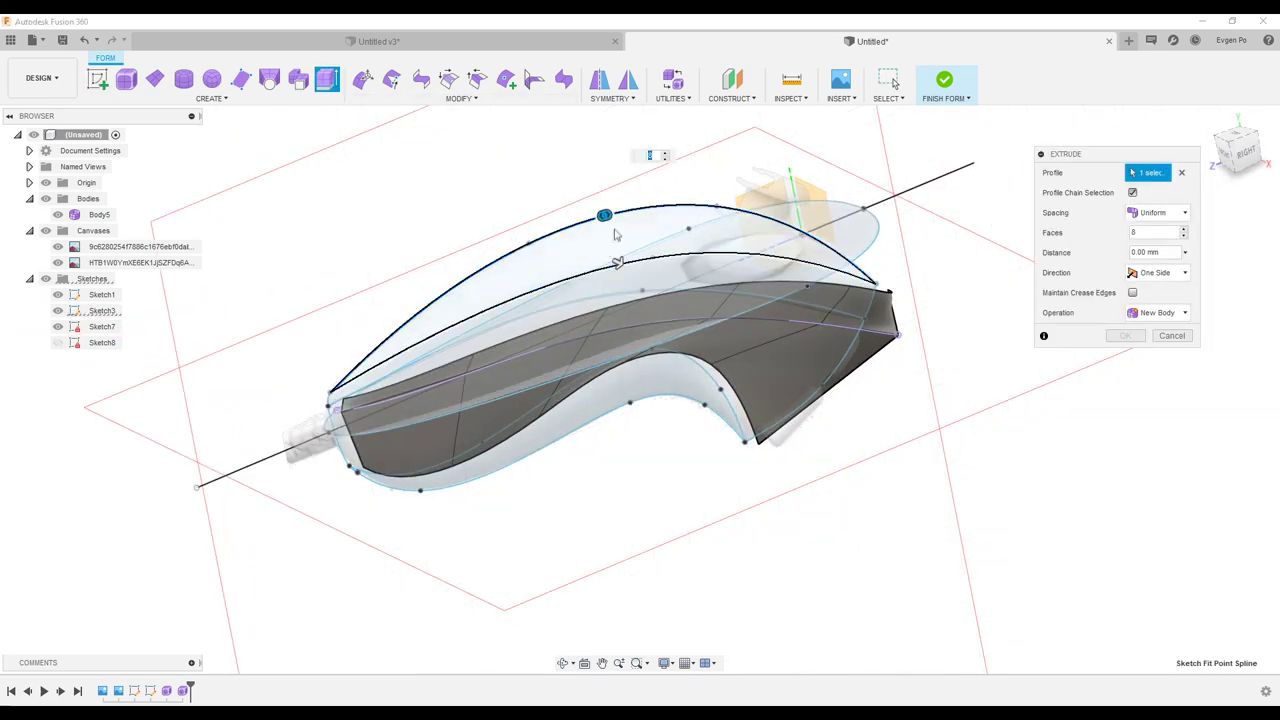
middle_click_drag(983, 241, 1124, 198, "shift")
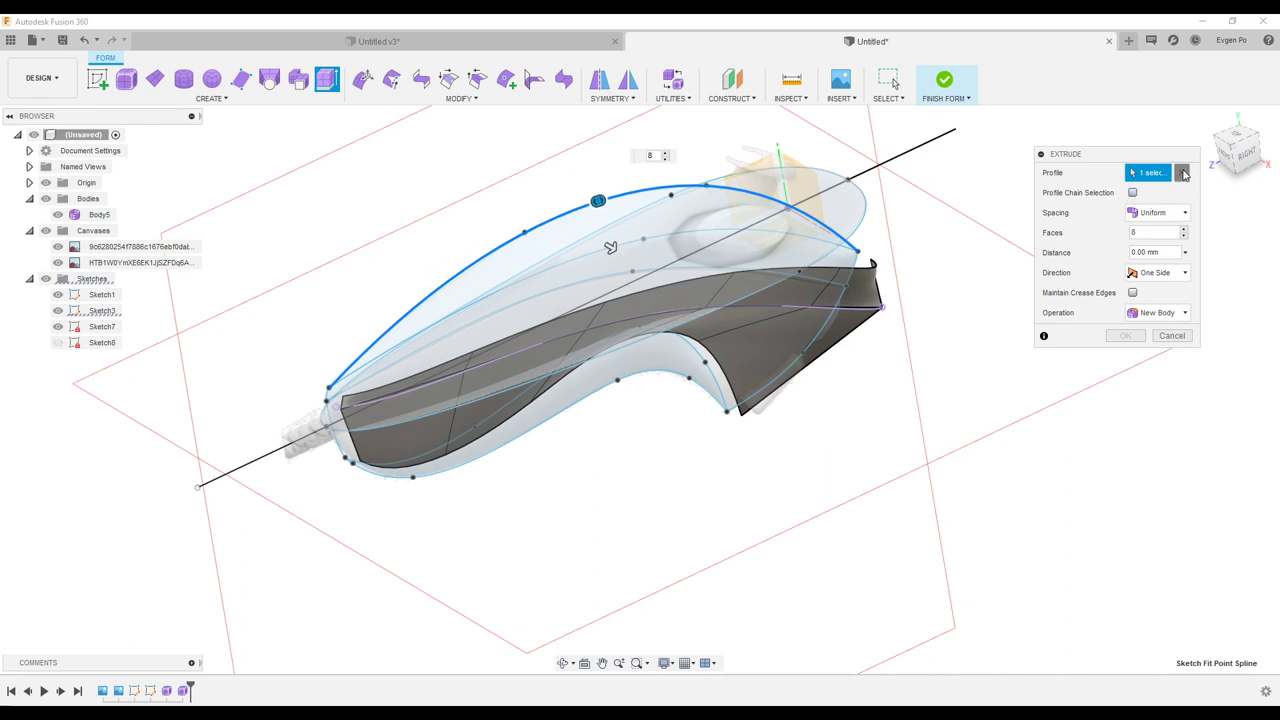
left_click(1182, 173)
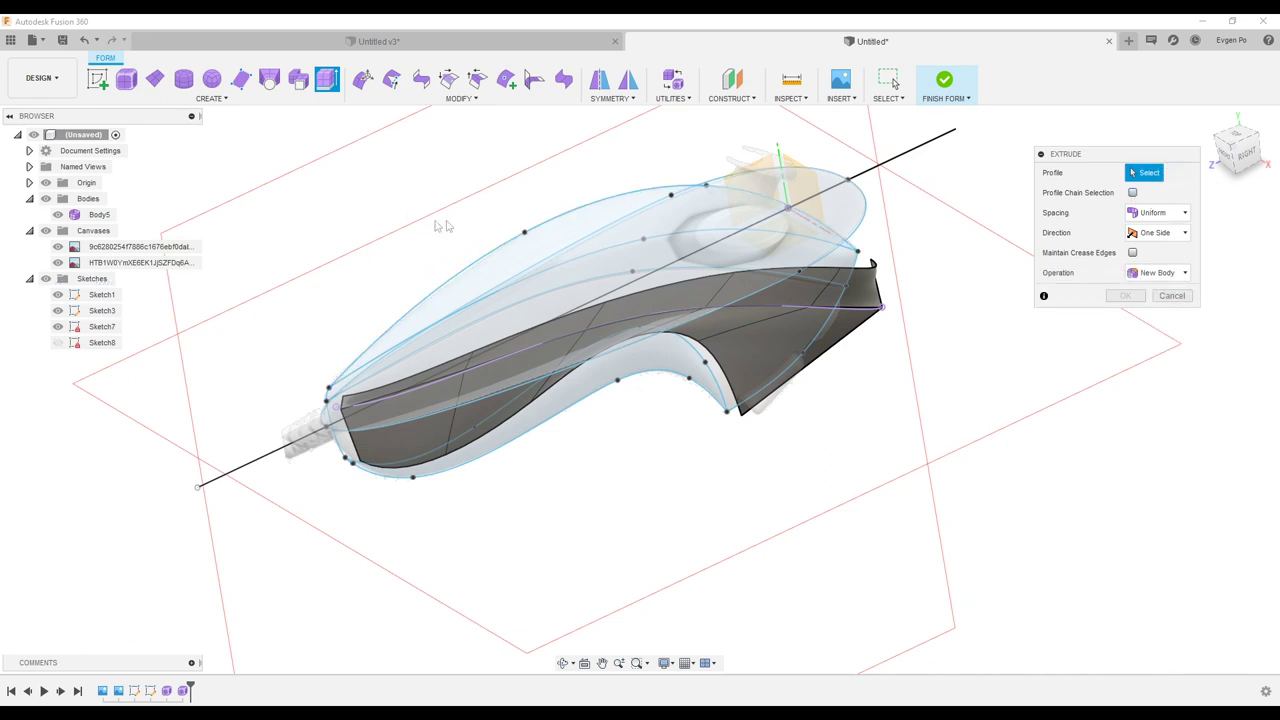
left_click(576, 212)
middle_click_drag(576, 212, 592, 233, "shift")
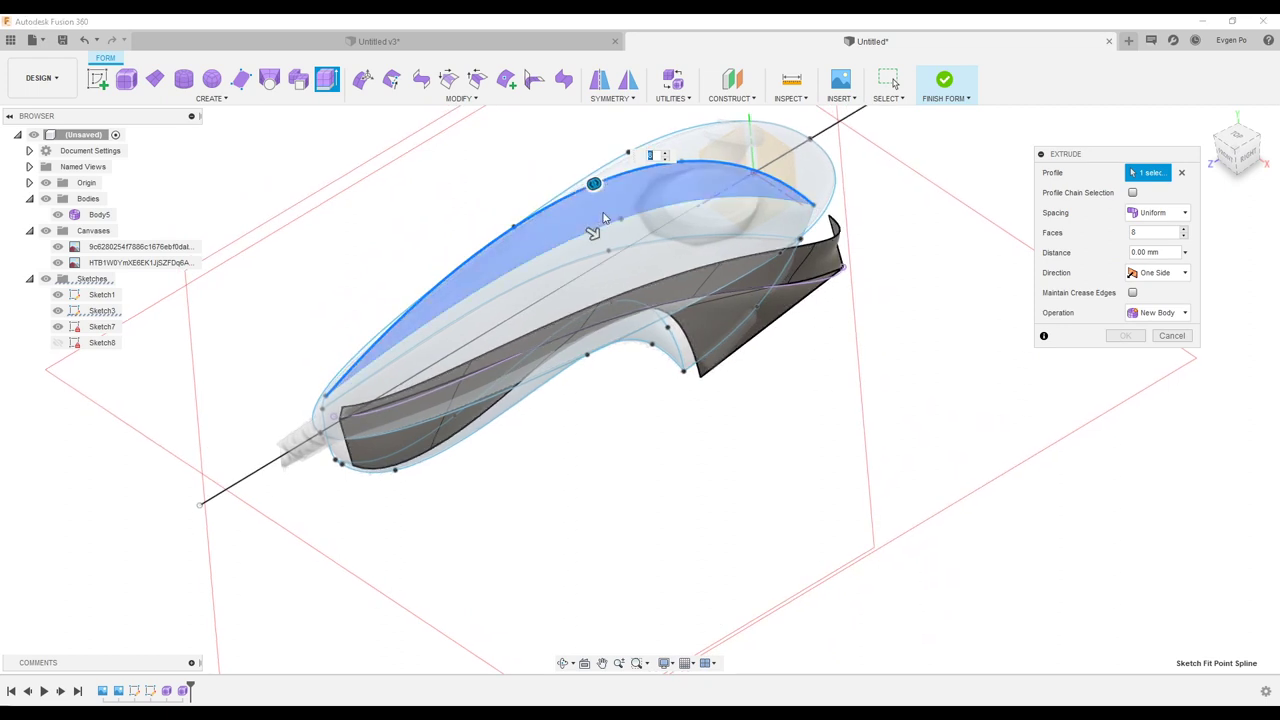
middle_click_drag(975, 262, 1258, 218, "shift")
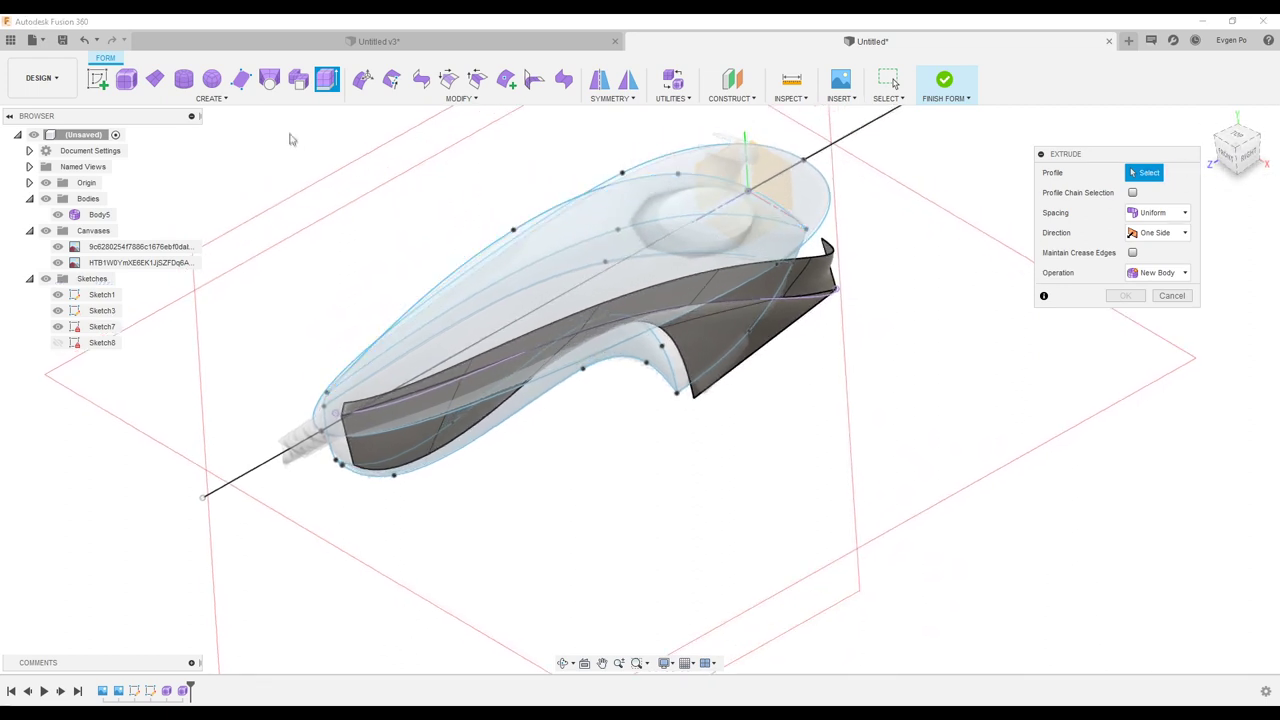
middle_click_drag(590, 240, 586, 250, "shift")
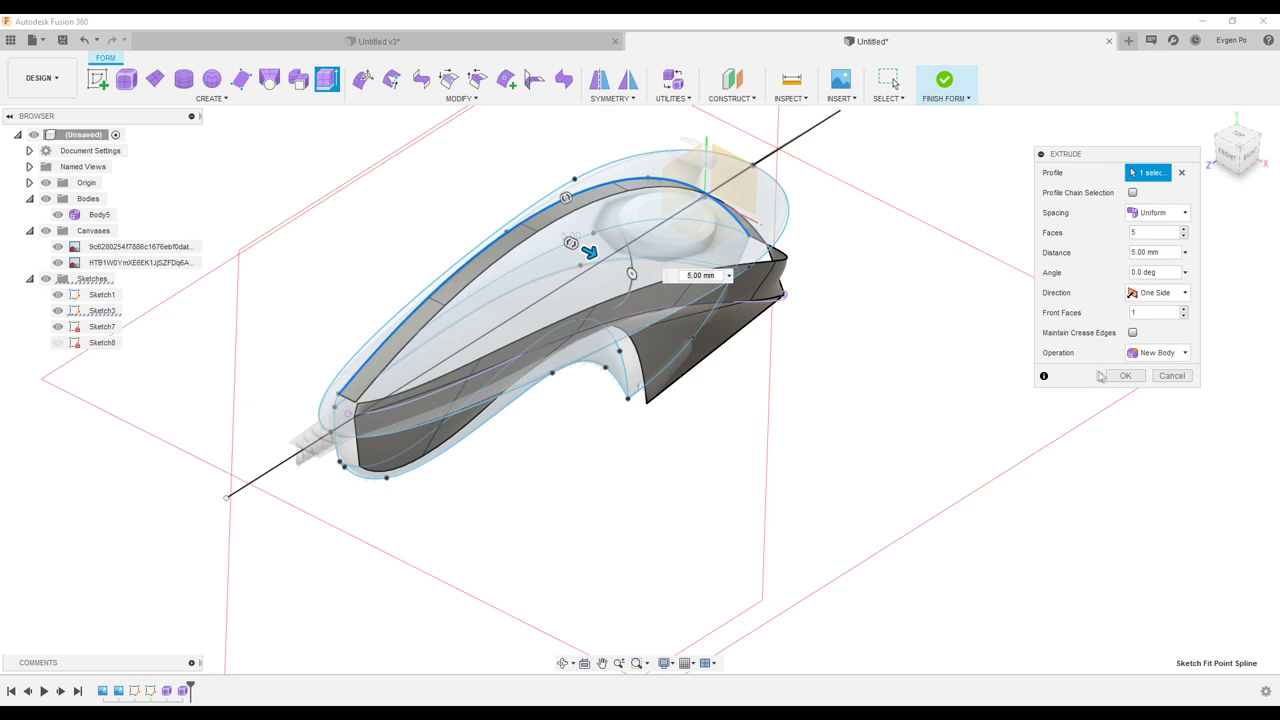
left_click(1118, 376)
middle_click_drag(1117, 380, 378, 157, "shift")
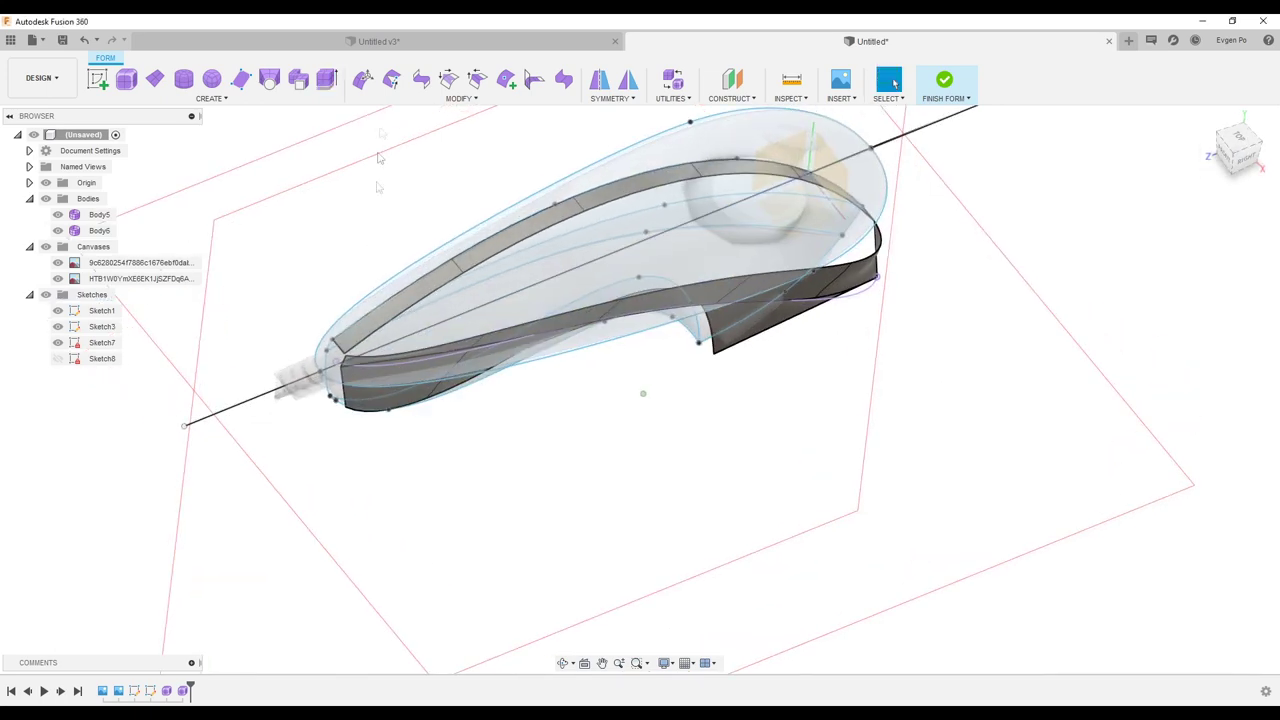
- Weld the top strip's two corner vertices to the side body
left_click(390, 80)
scroll(357, 372, "up", 5)
scroll(370, 360, "up", 5)
left_click(375, 343)
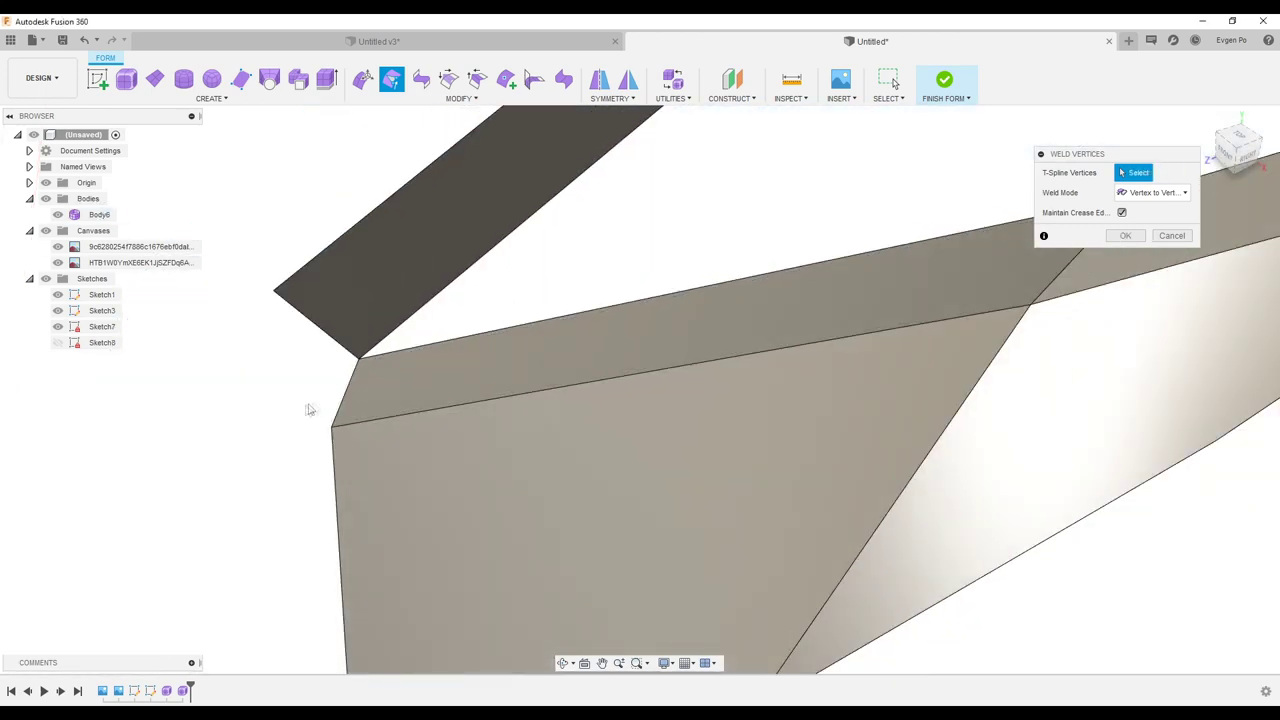
scroll(375, 343, "down", 3)
scroll(523, 240, "down", 3)
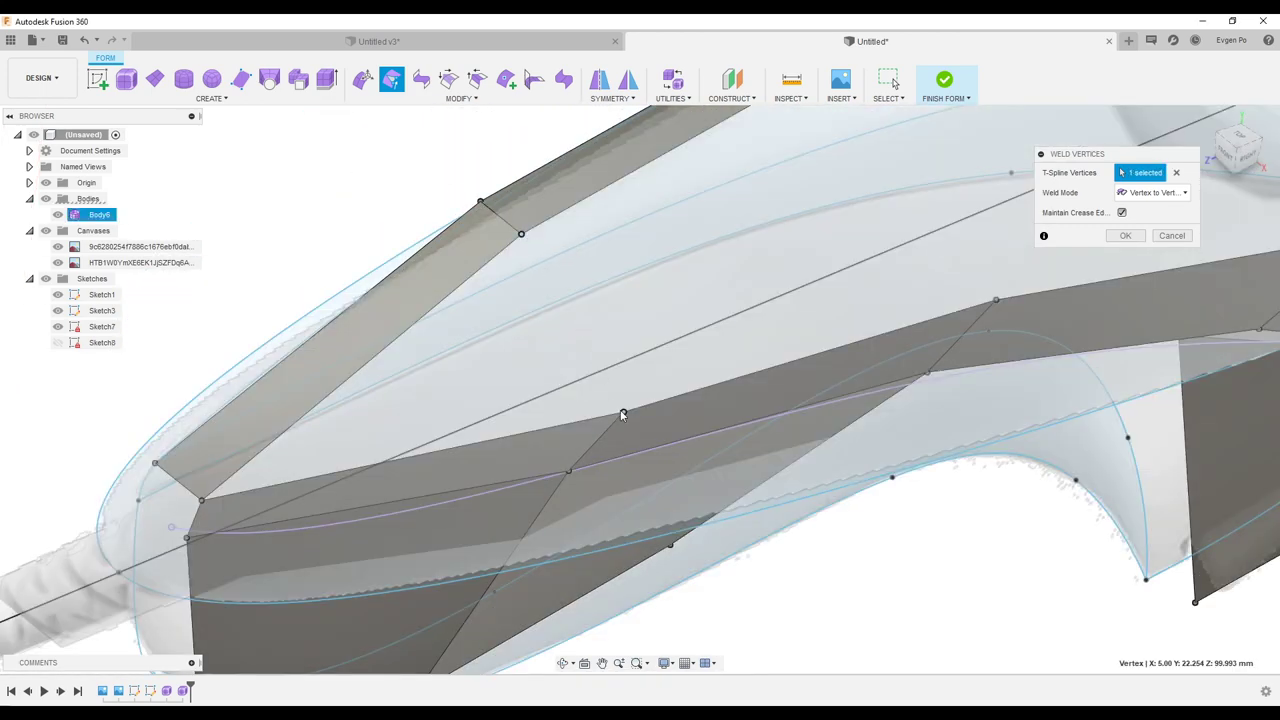
left_click(622, 415)
scroll(386, 441, "down", 5)
scroll(600, 297, "down", 2)
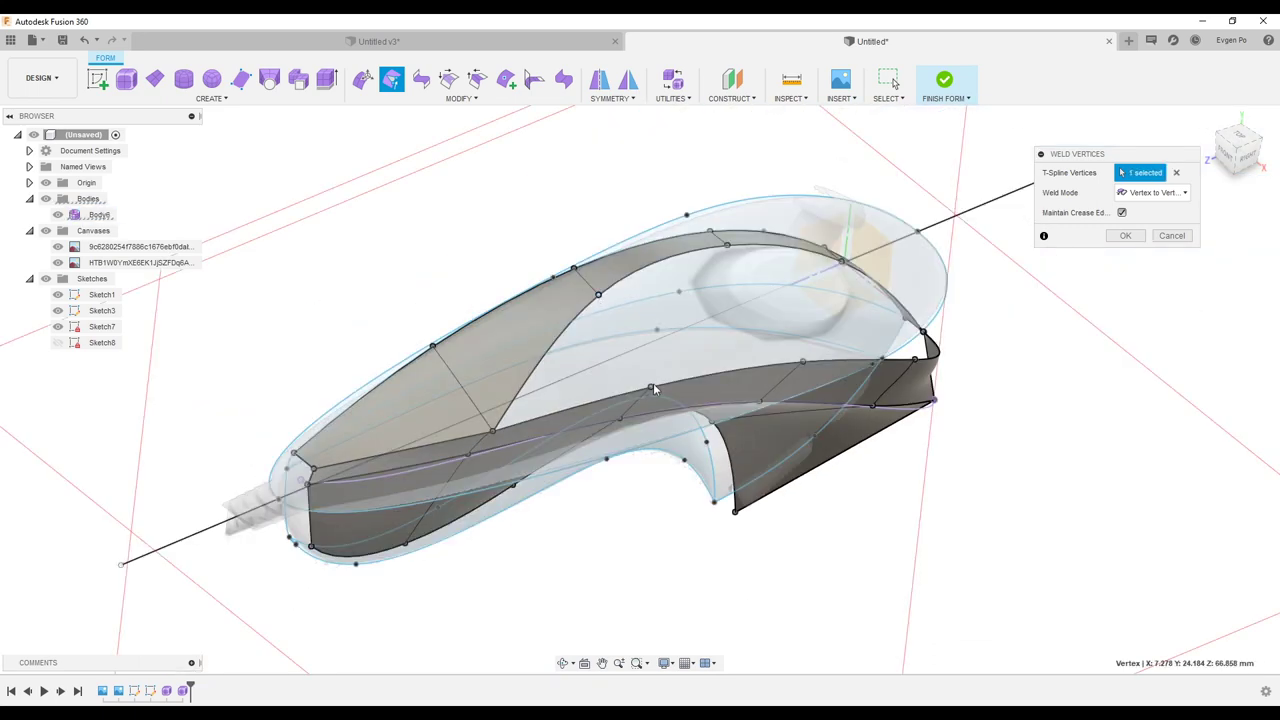
- Weld the remaining strip vertices along the side edge and the rear corner pair
left_click(652, 386)
left_click(802, 361)
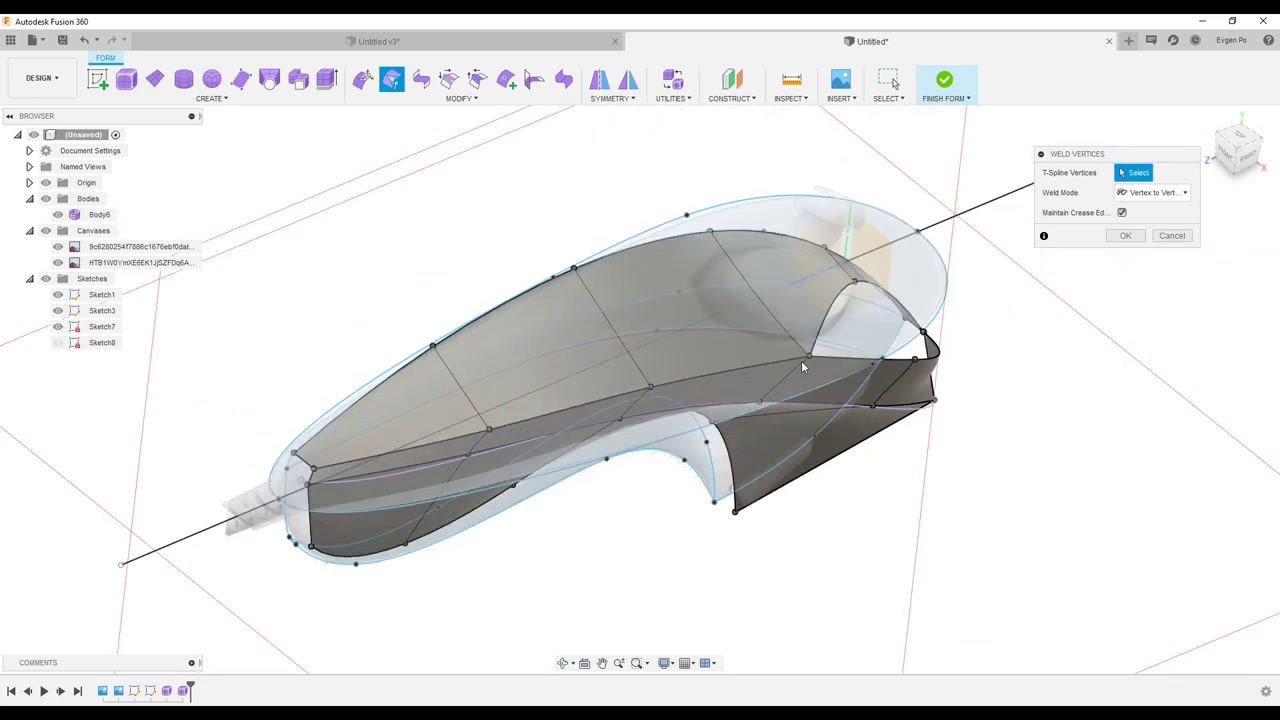
left_click(915, 363)
mouse_move(827, 403)
middle_mouse_down("shift")
mouse_move(950, 478)
mouse_move(903, 497)
middle_mouse_up("shift")
scroll(950, 478, "up", 3)
scroll(884, 488, "up", 3)
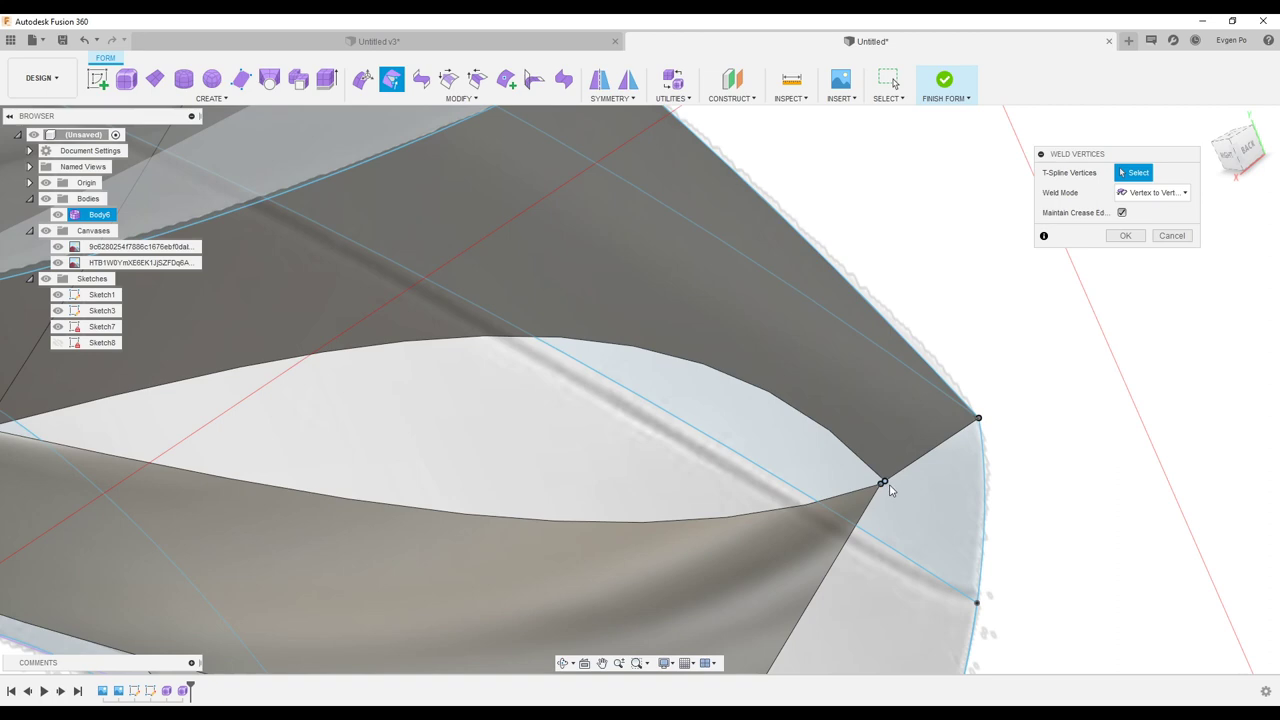
left_click(881, 487)
scroll(896, 393, "down", 6)
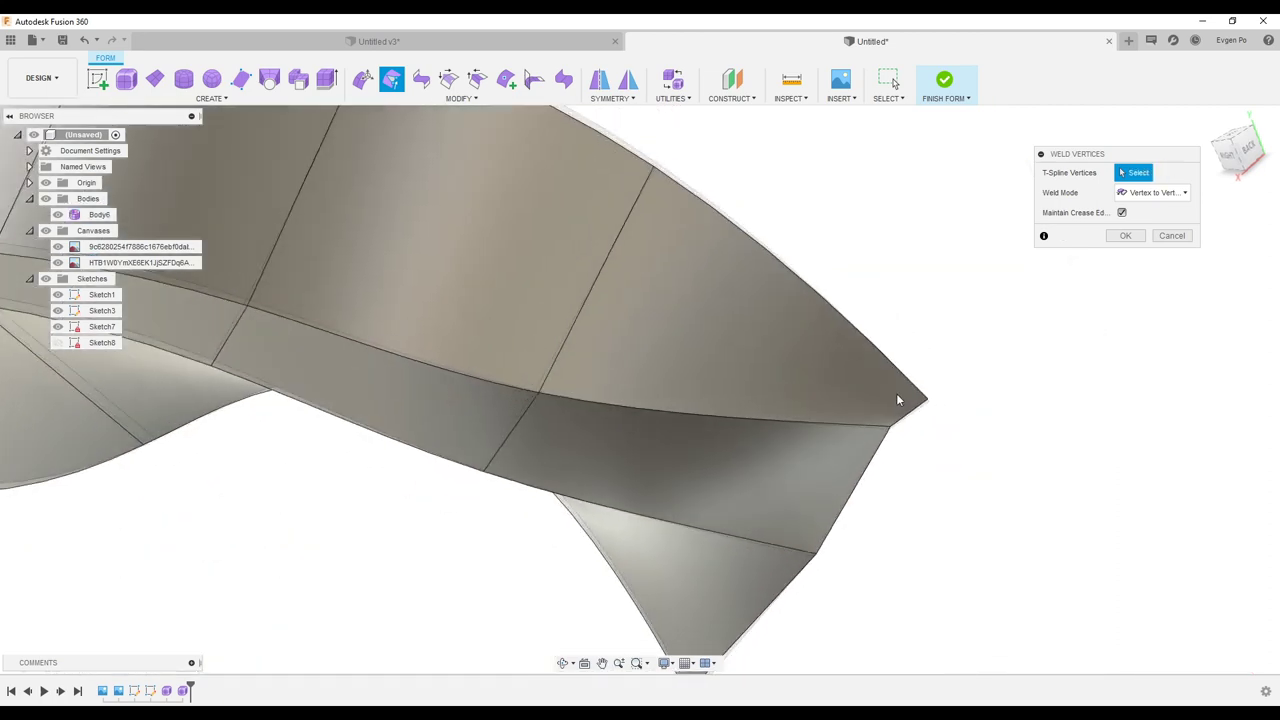
middle_click_drag(1057, 237, 1152, 266, "shift")
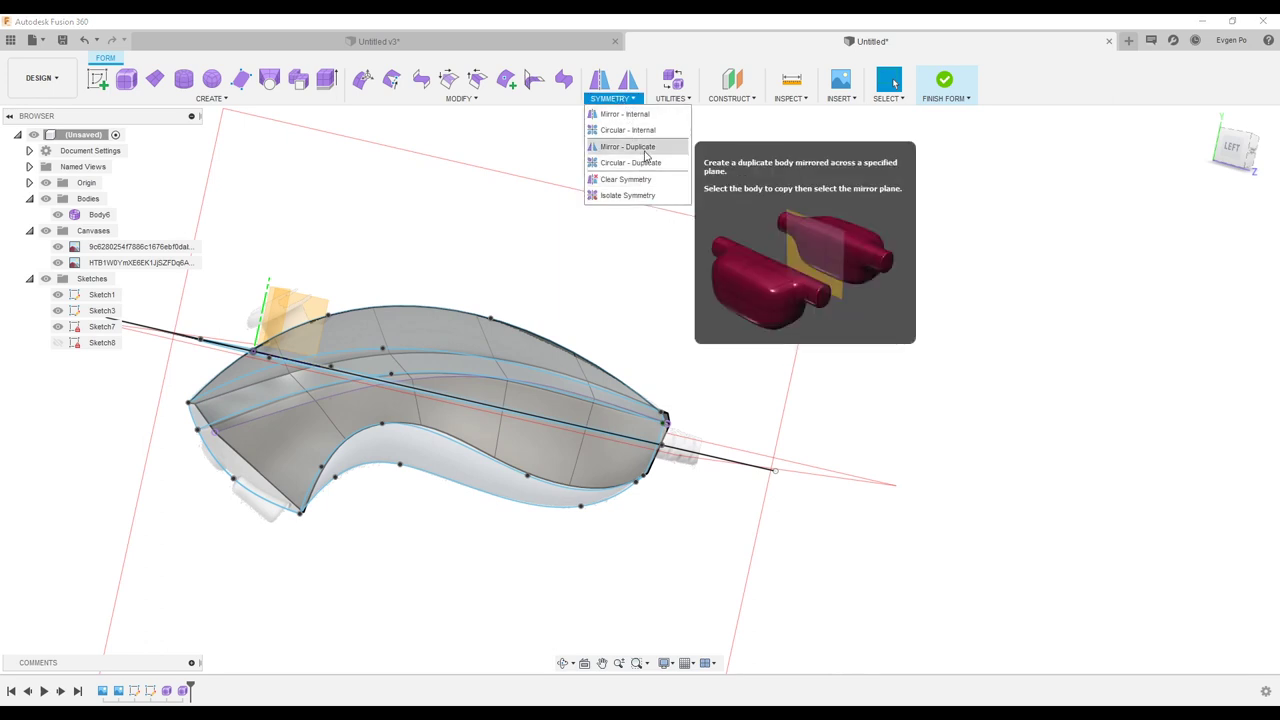
- Create a welded mirrored duplicate of Body6 across the mirror plane
left_click(640, 147)
left_click(533, 342)
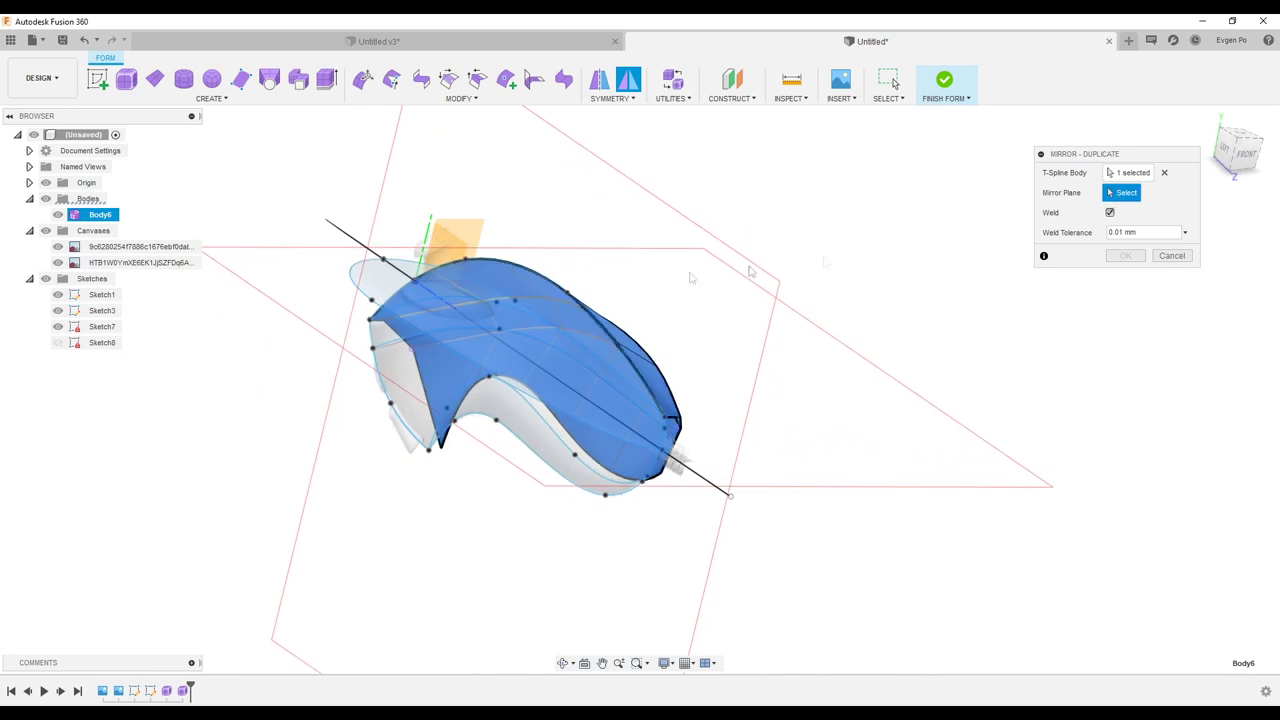
left_click(455, 240)
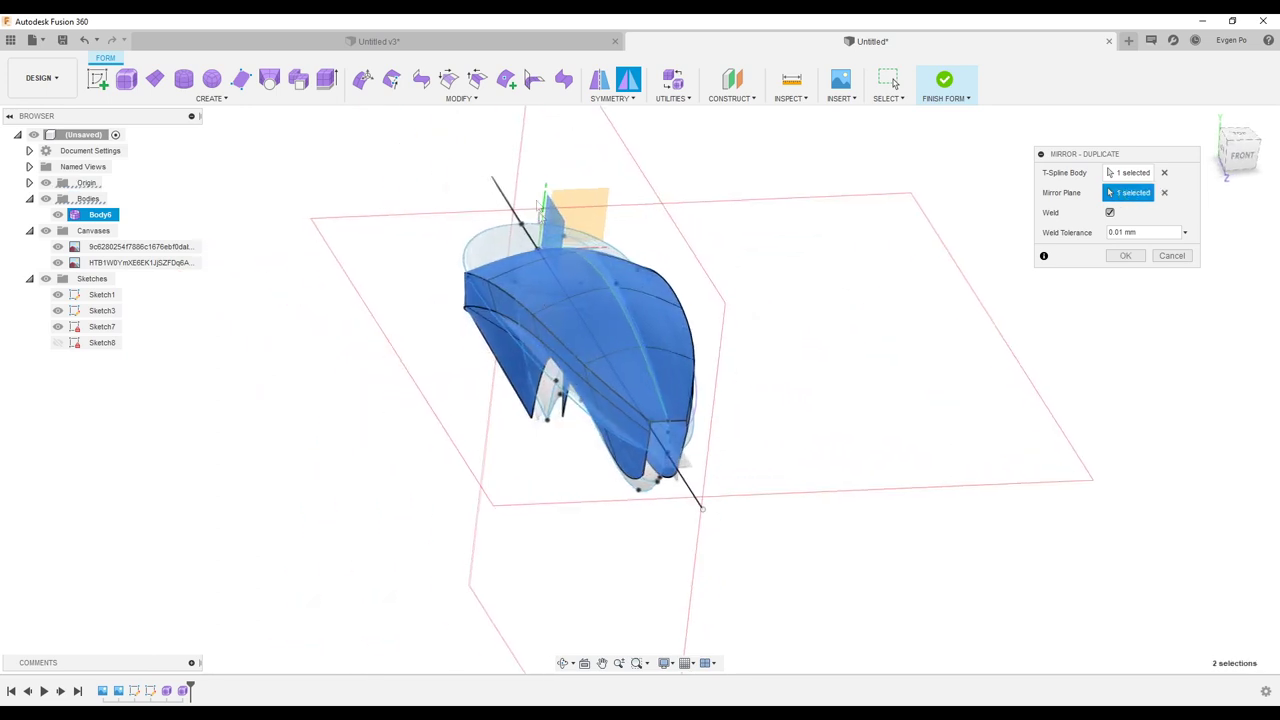
left_click(1119, 257)
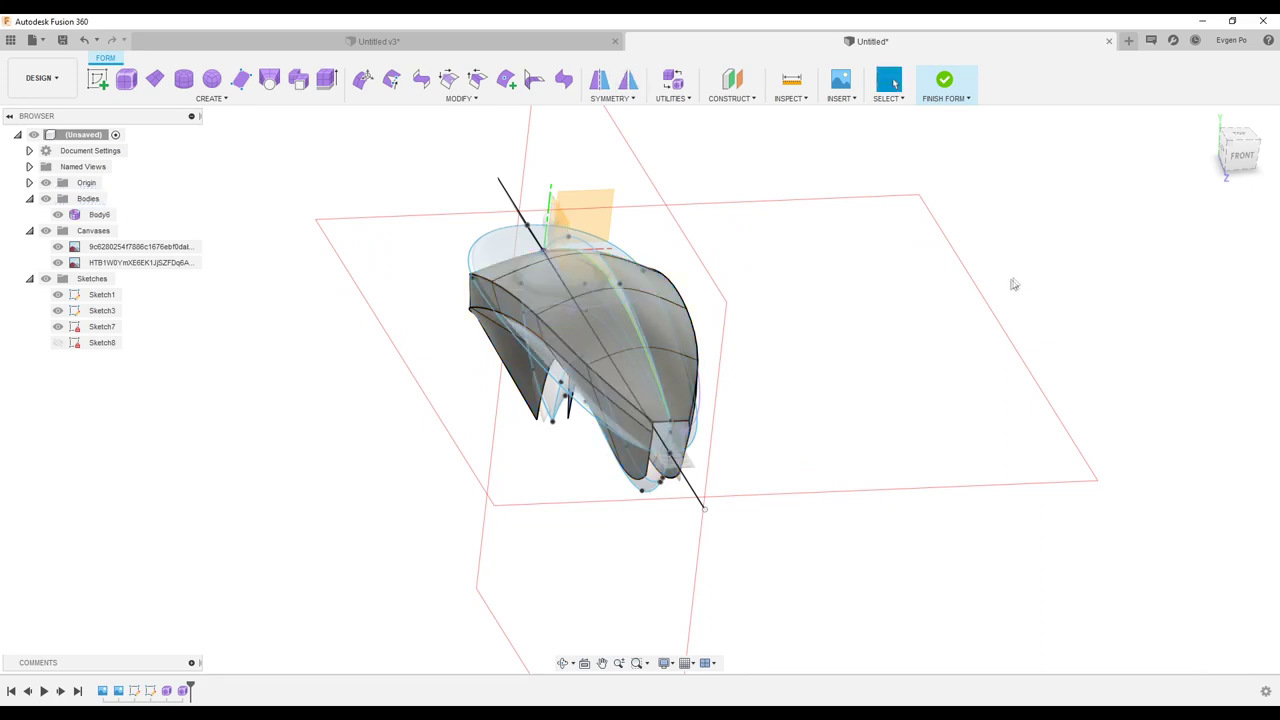
- Orbit around the mirrored body to inspect it from behind, below and above
middle_click_drag(860, 301, 657, 337, "shift")
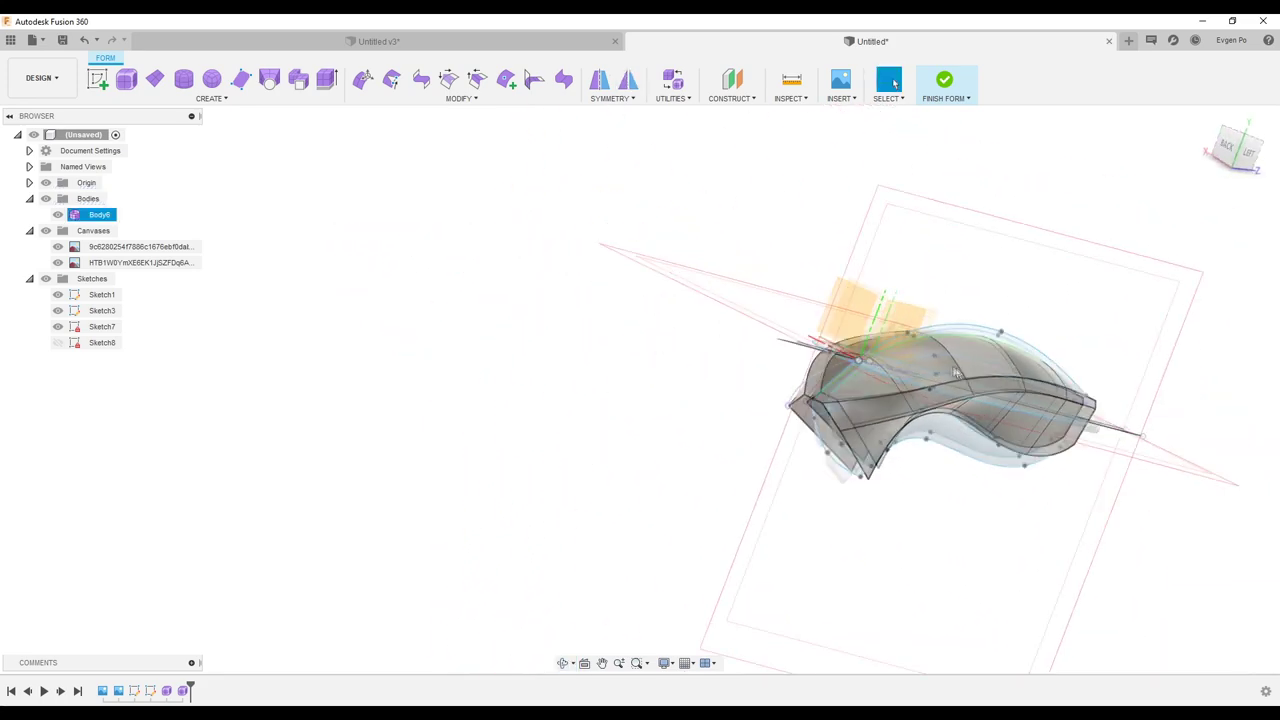
scroll(883, 382, "up", 3)
middle_click_drag(883, 382, 880, 371, "shift")
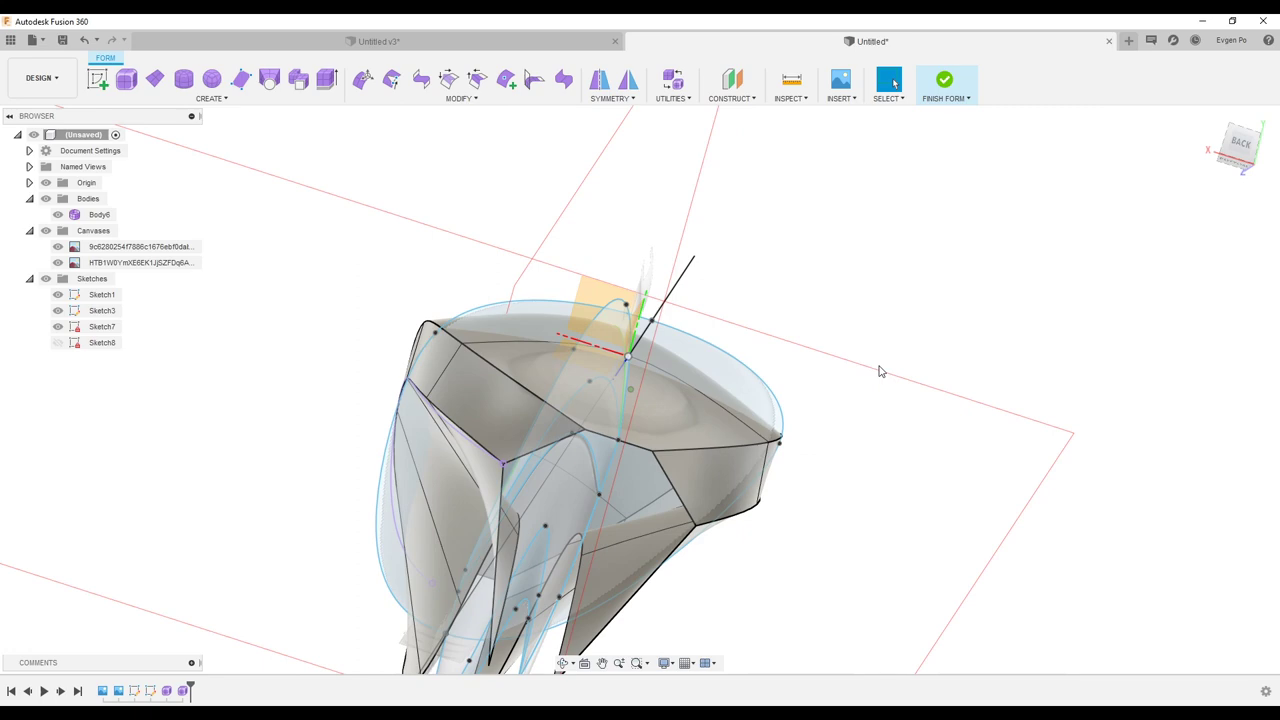
mouse_move(880, 371)
middle_mouse_down("shift")
mouse_move(803, 284)
mouse_move(815, 357)
mouse_move(699, 388)
mouse_move(650, 349)
mouse_move(590, 358)
mouse_move(748, 404)
mouse_move(604, 421)
mouse_move(806, 497)
mouse_move(913, 562)
middle_mouse_up("shift")
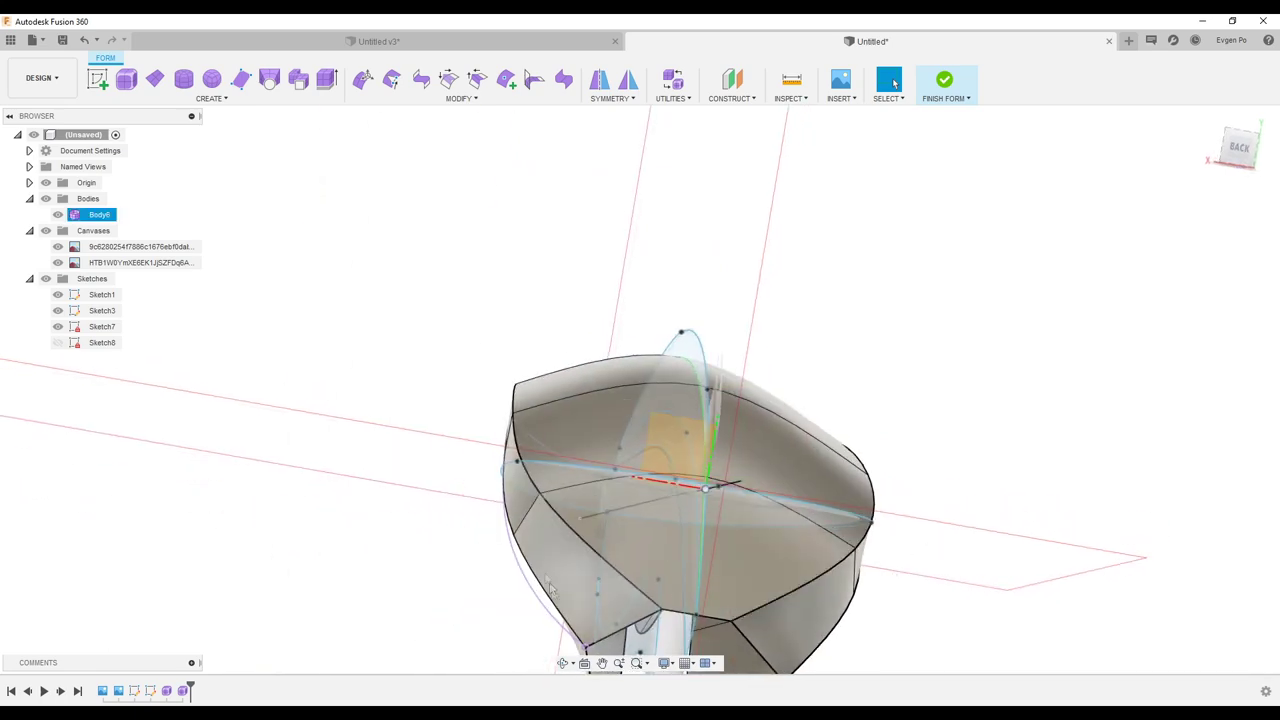
mouse_move(549, 588)
middle_mouse_down("shift")
mouse_move(629, 443)
mouse_move(660, 455)
mouse_move(659, 408)
middle_mouse_up("shift")
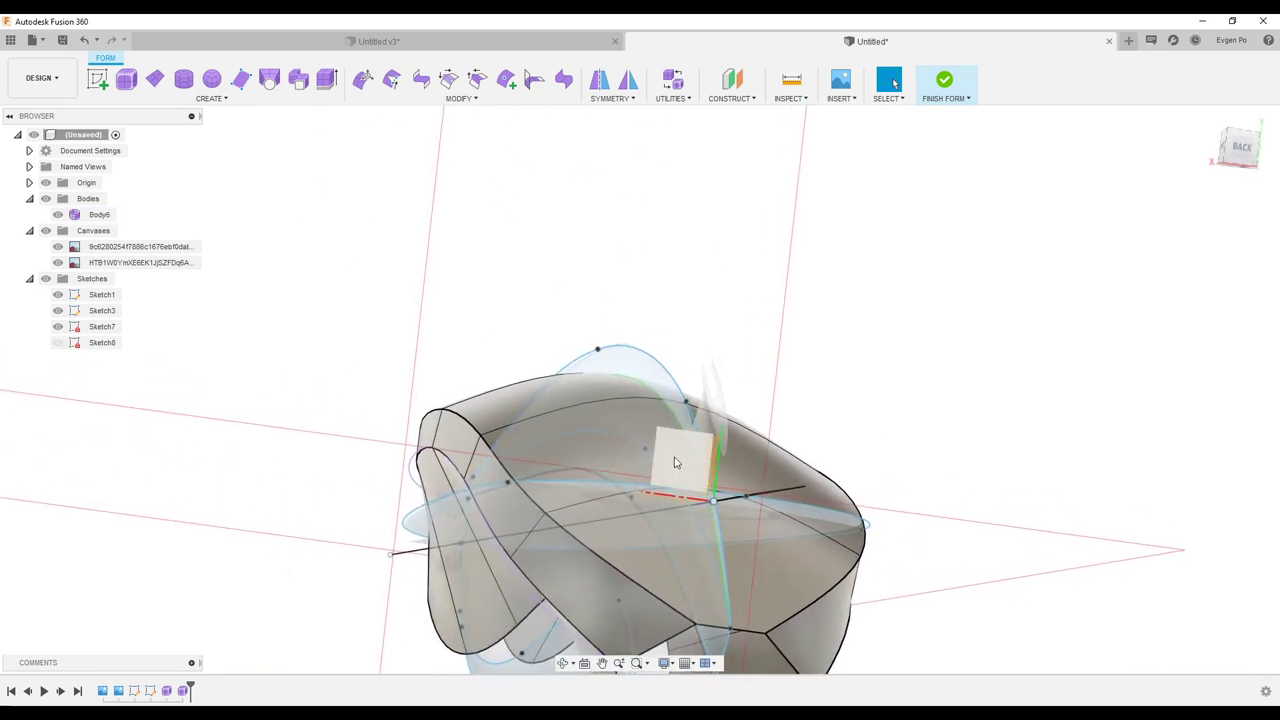
middle_click_drag(675, 462, 667, 454, "shift")
- Try circular and then internal mirror symmetry on Body6, abandoning both attempts
left_click(617, 99)
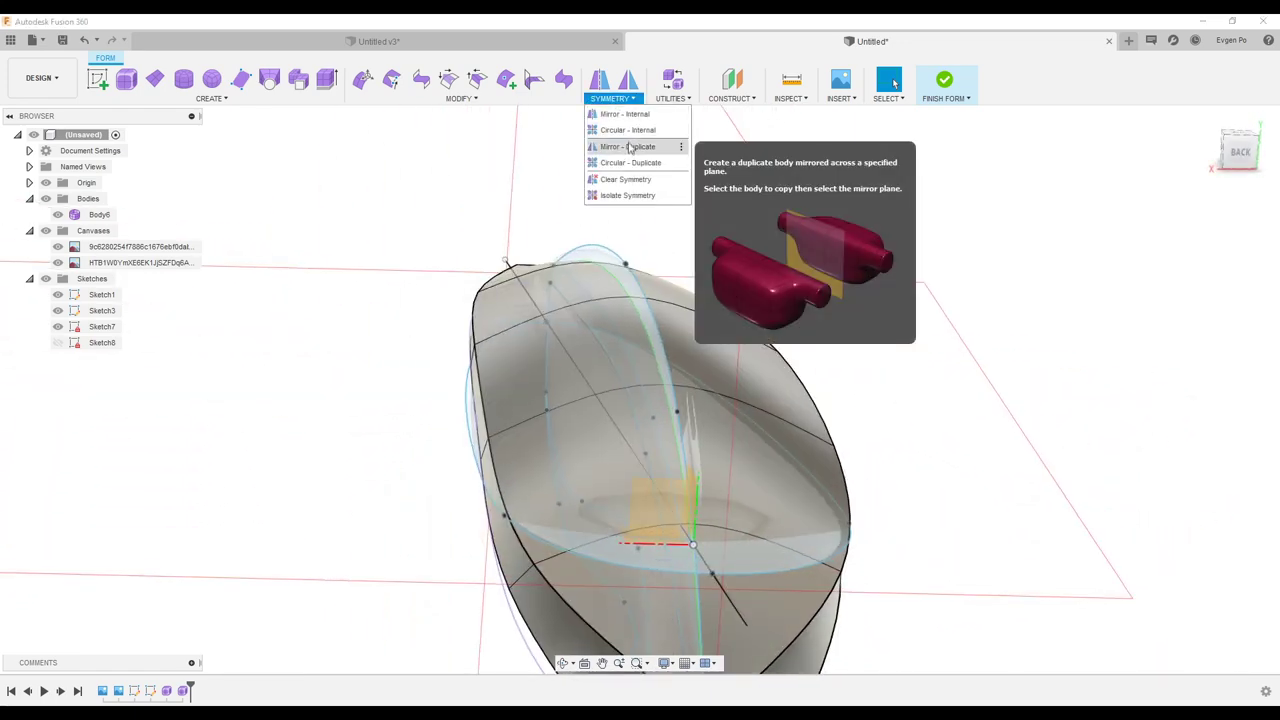
left_click(628, 130)
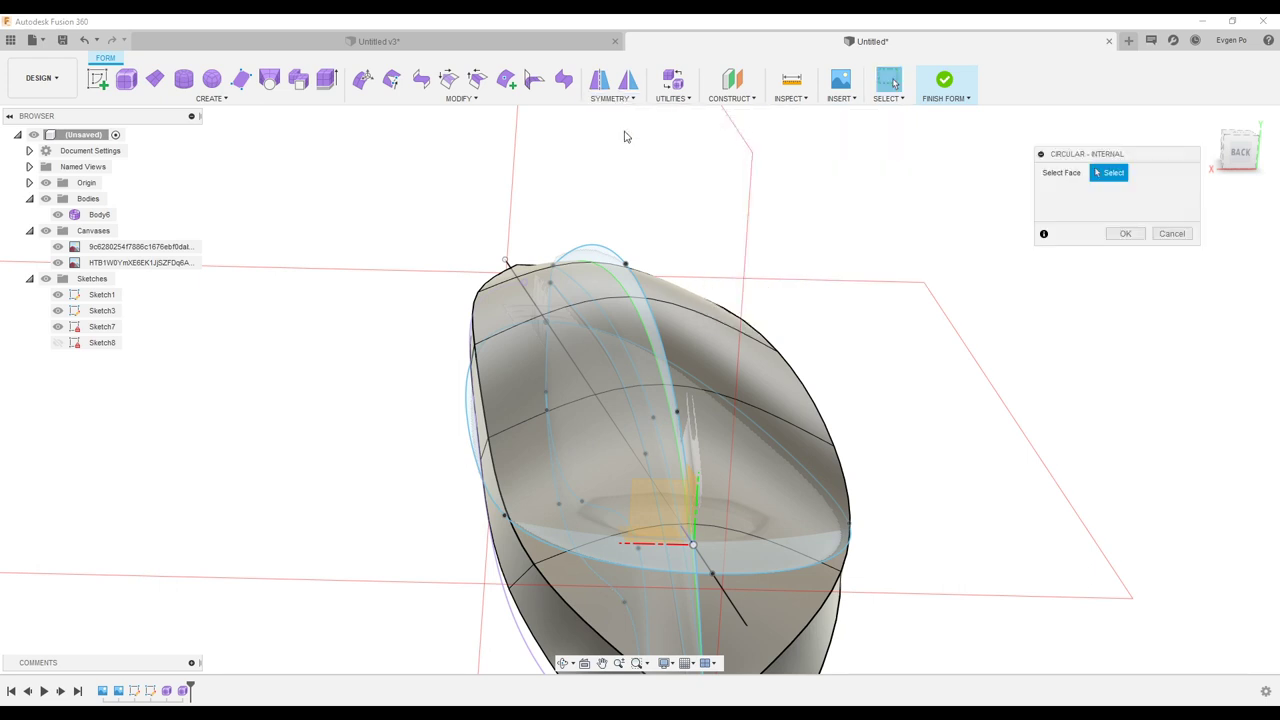
left_click(1168, 238)
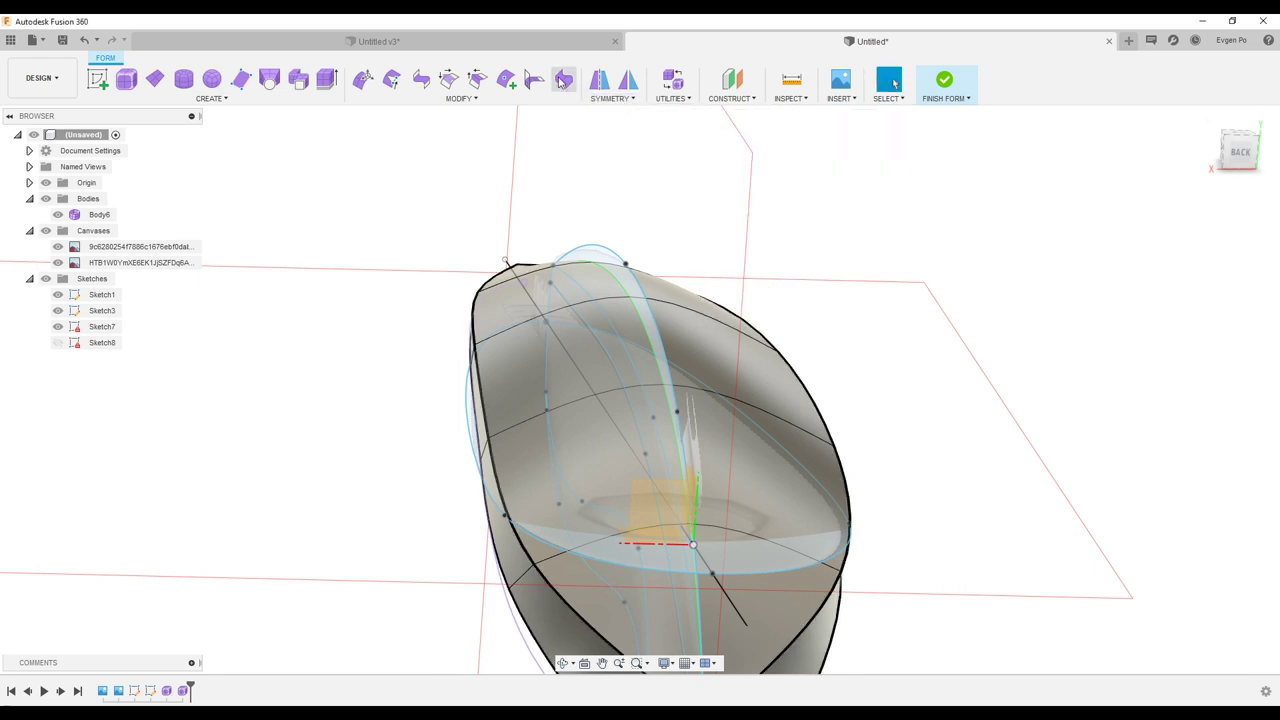
left_click(624, 114)
mouse_move(660, 360)
middle_mouse_down("shift")
mouse_move(616, 345)
mouse_move(630, 300)
middle_mouse_up("shift")
left_click(616, 350)
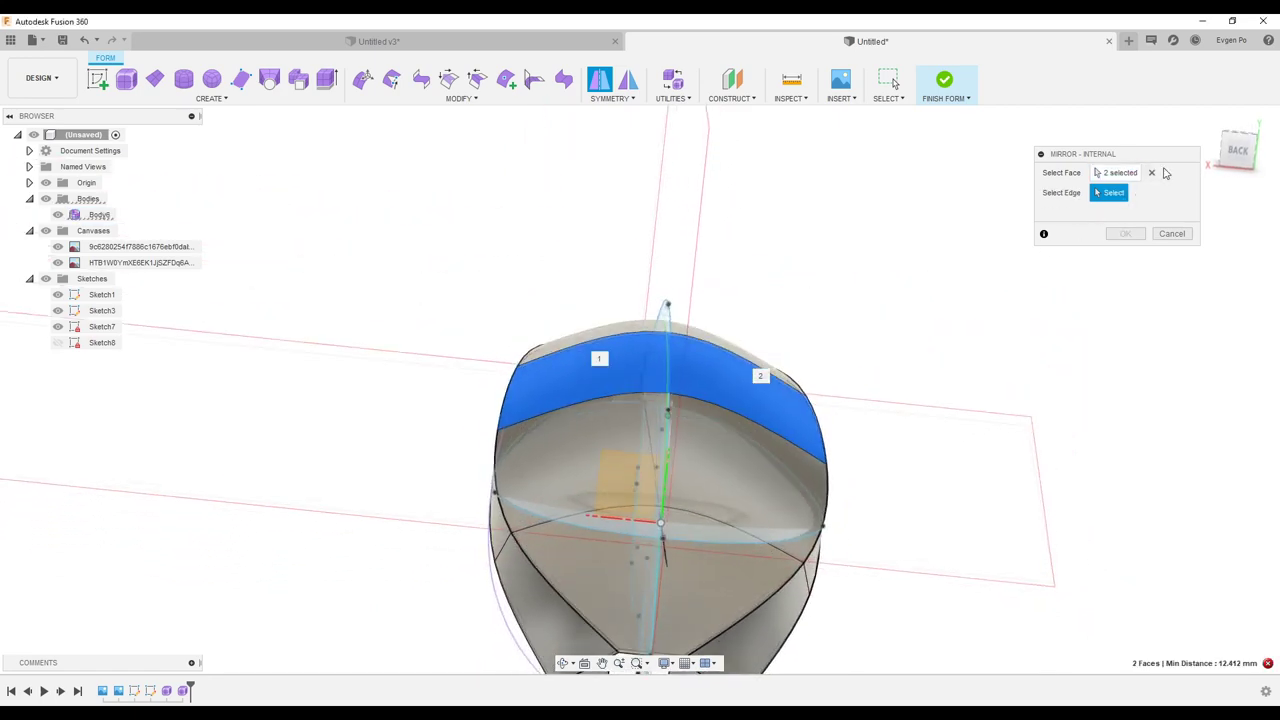
middle_click_drag(900, 300, 760, 360, "shift")
left_click(761, 359)
left_click(606, 340)
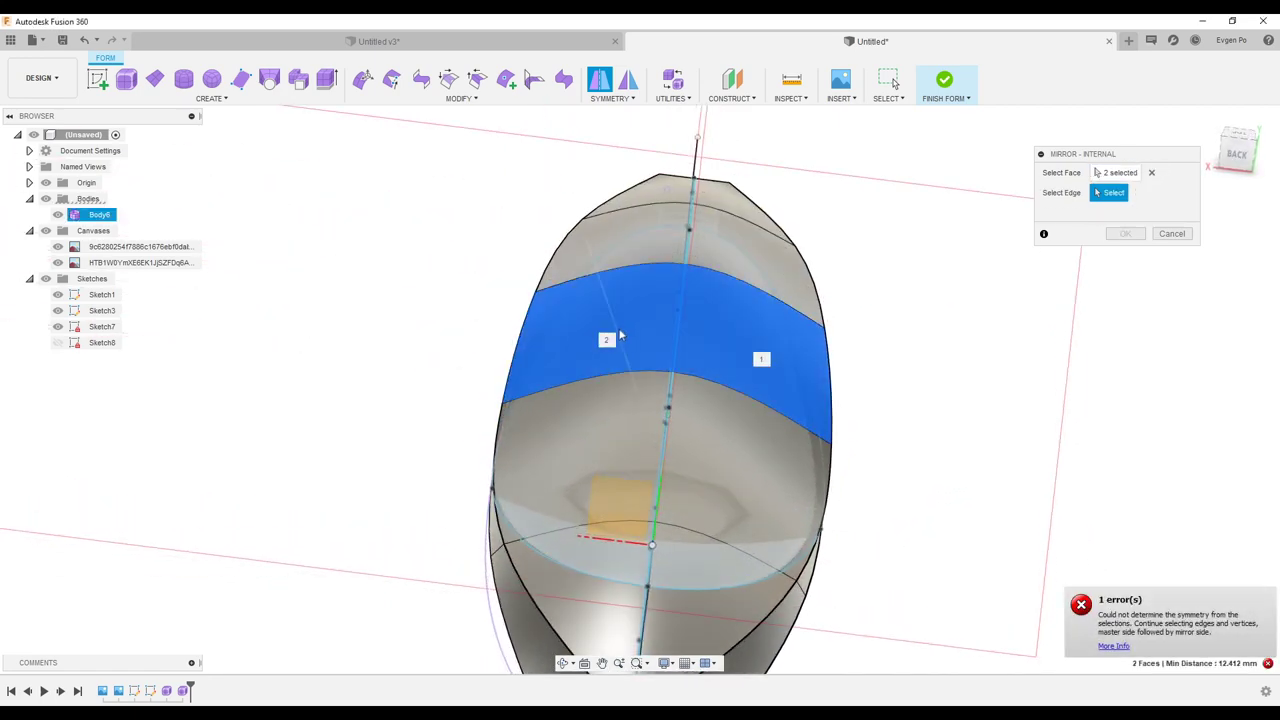
middle_click_drag(1016, 259, 1178, 246, "shift")
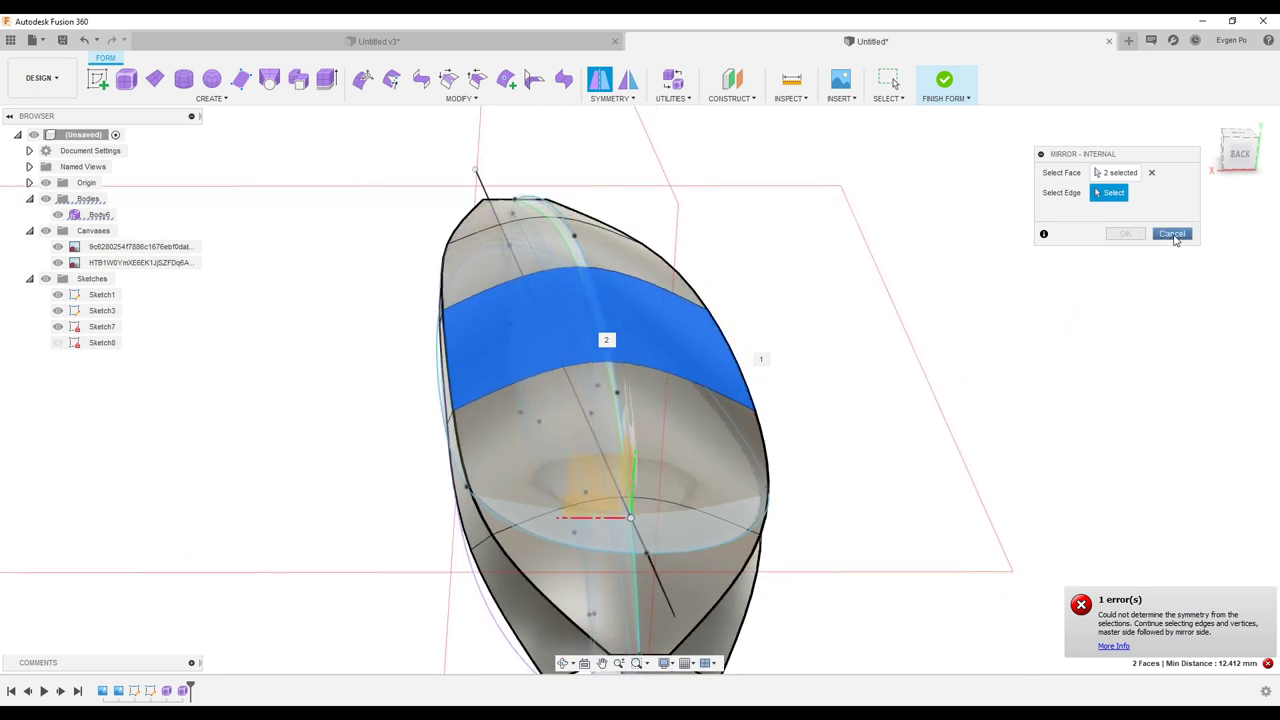
left_click(1172, 234)
mouse_move(1086, 537)
middle_mouse_down("shift")
mouse_move(1023, 451)
mouse_move(577, 142)
middle_mouse_up("shift")
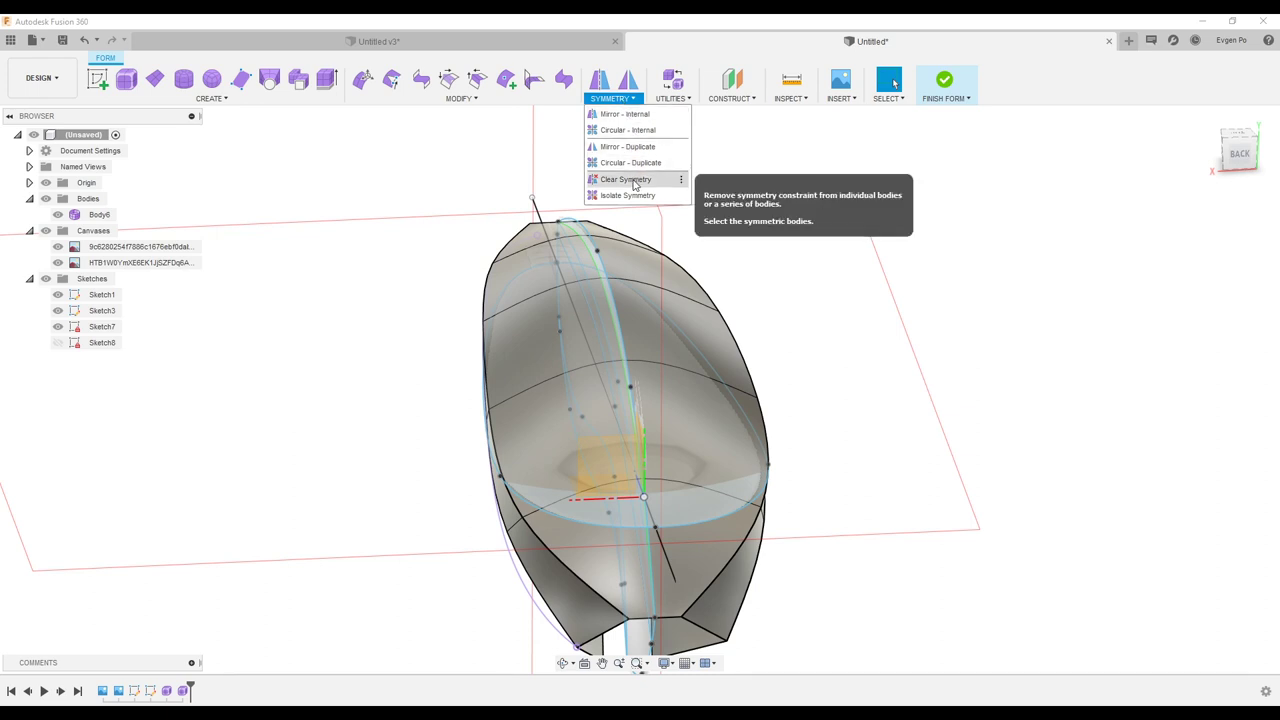
- Clear the symmetry from Body6, then reopen and close Mirror - Internal
left_click(625, 179)
left_click(682, 368)
left_click(1124, 234)
mouse_move(1124, 234)
middle_mouse_down("shift")
mouse_move(1043, 186)
mouse_move(614, 107)
middle_mouse_up("shift")
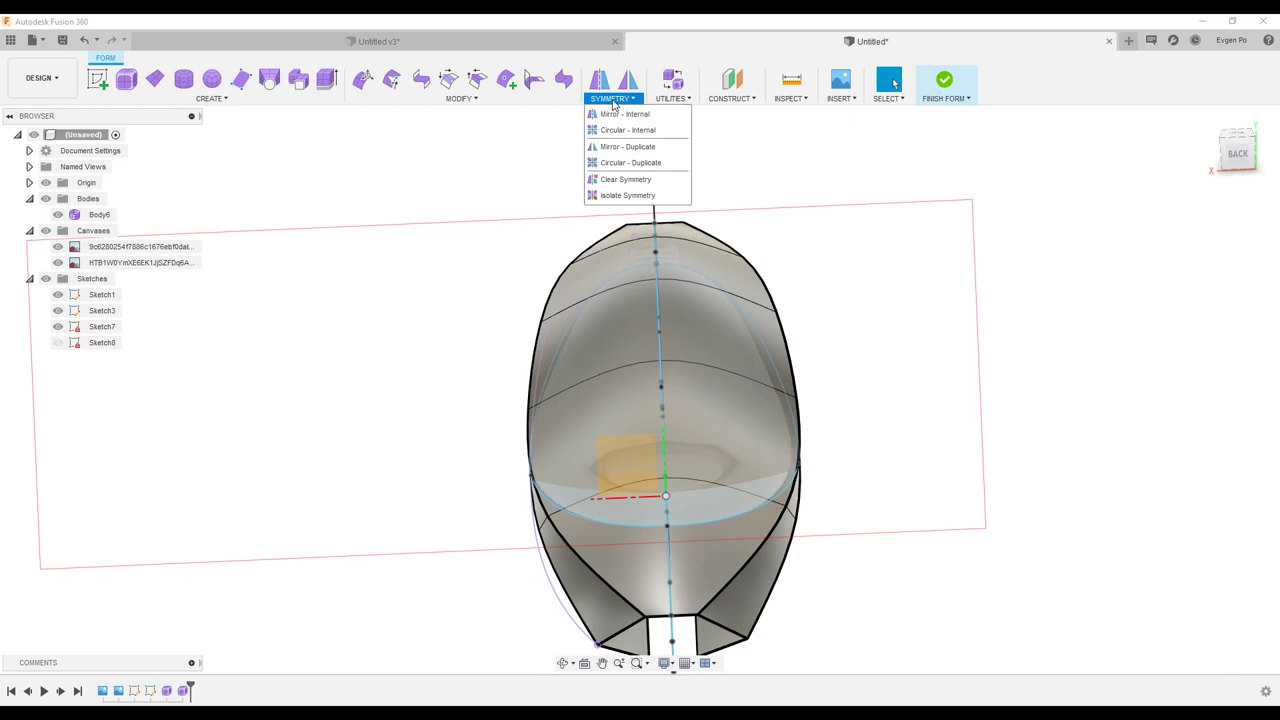
left_click(624, 114)
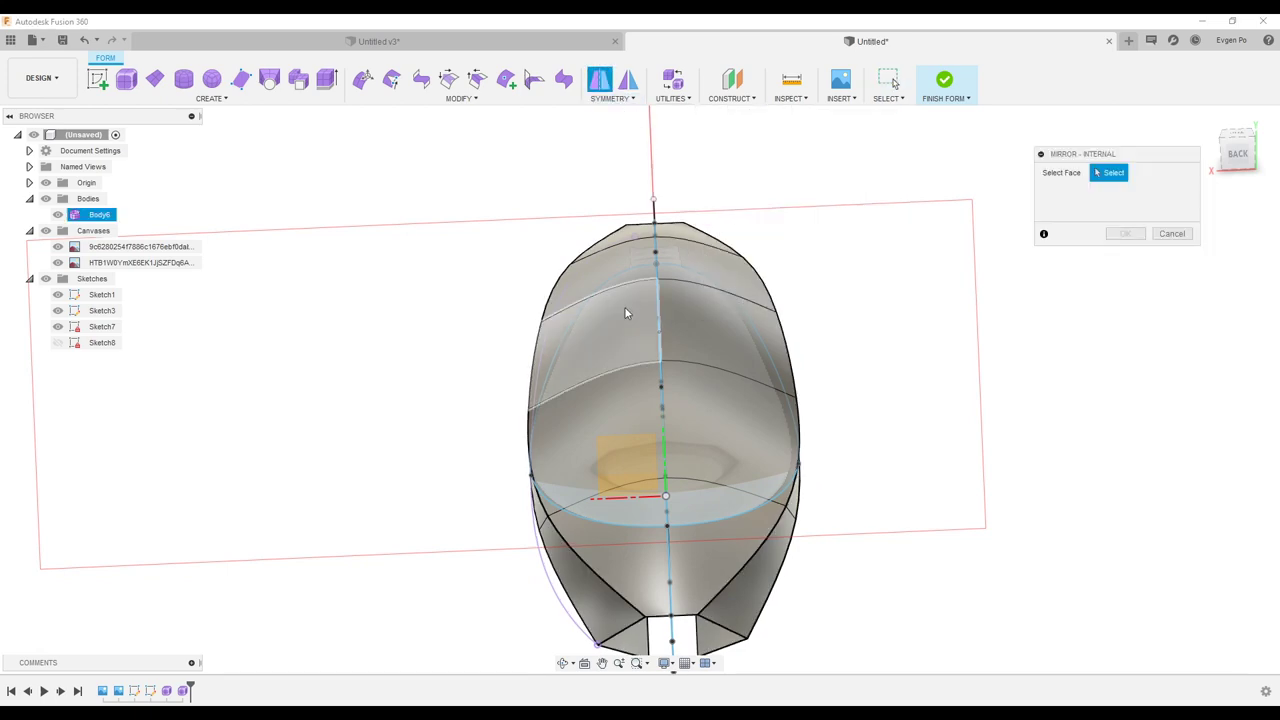
left_click(1124, 236)
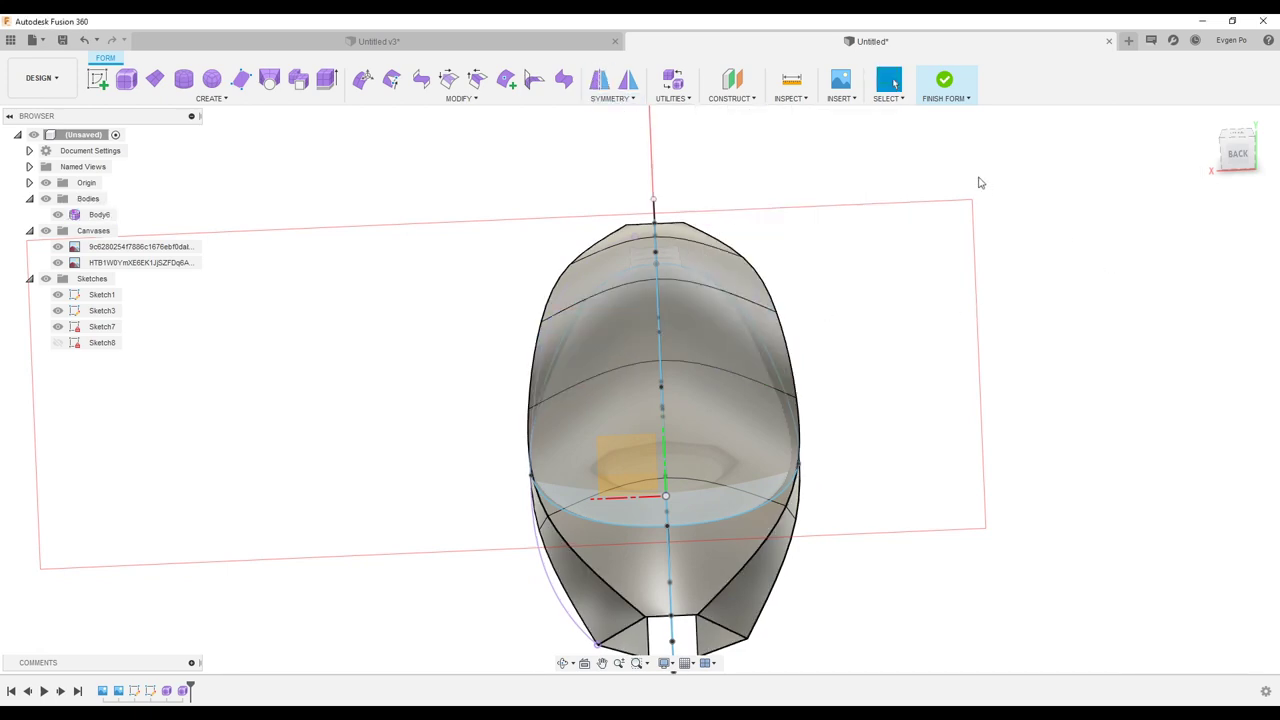
mouse_move(974, 180)
middle_mouse_down("shift")
mouse_move(858, 252)
mouse_move(751, 247)
mouse_move(736, 277)
mouse_move(567, 347)
mouse_move(598, 320)
middle_mouse_up("shift")
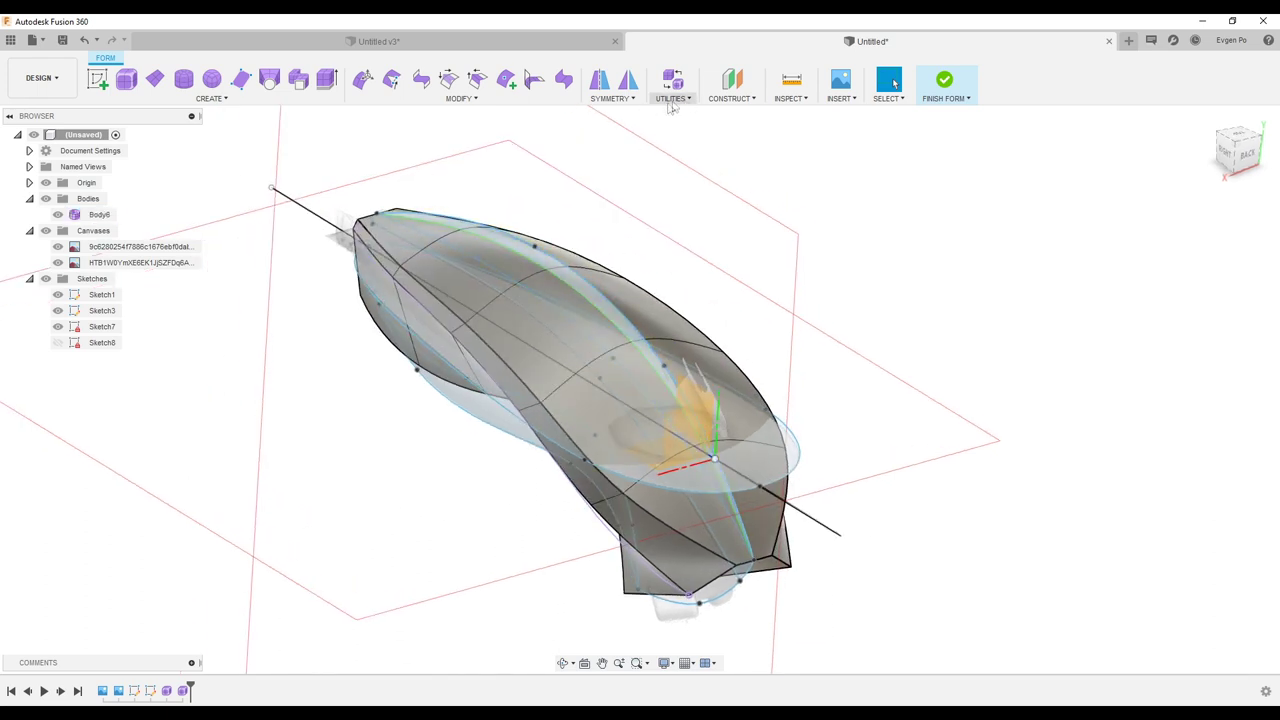
- Match five Body6 edges to the central guide curve, 0.019 mm maximum deviation
left_click(531, 365)
middle_click_drag(531, 365, 537, 160, "shift")
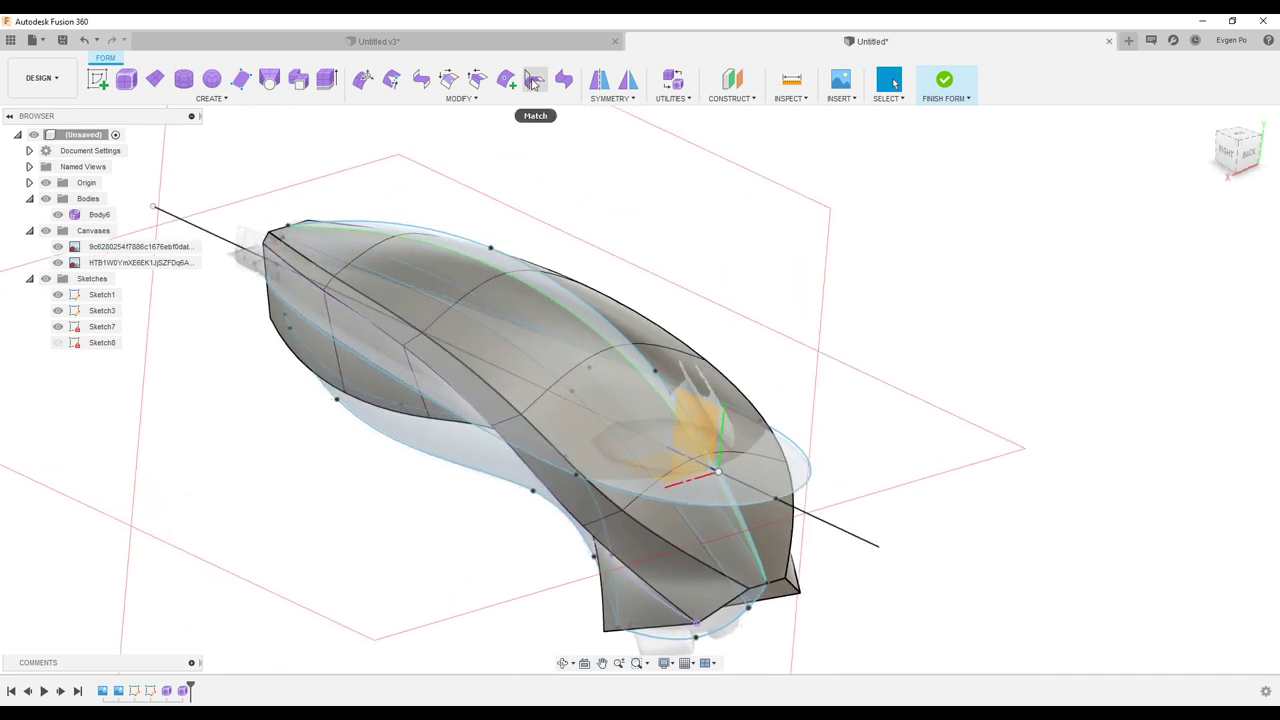
left_click(547, 89)
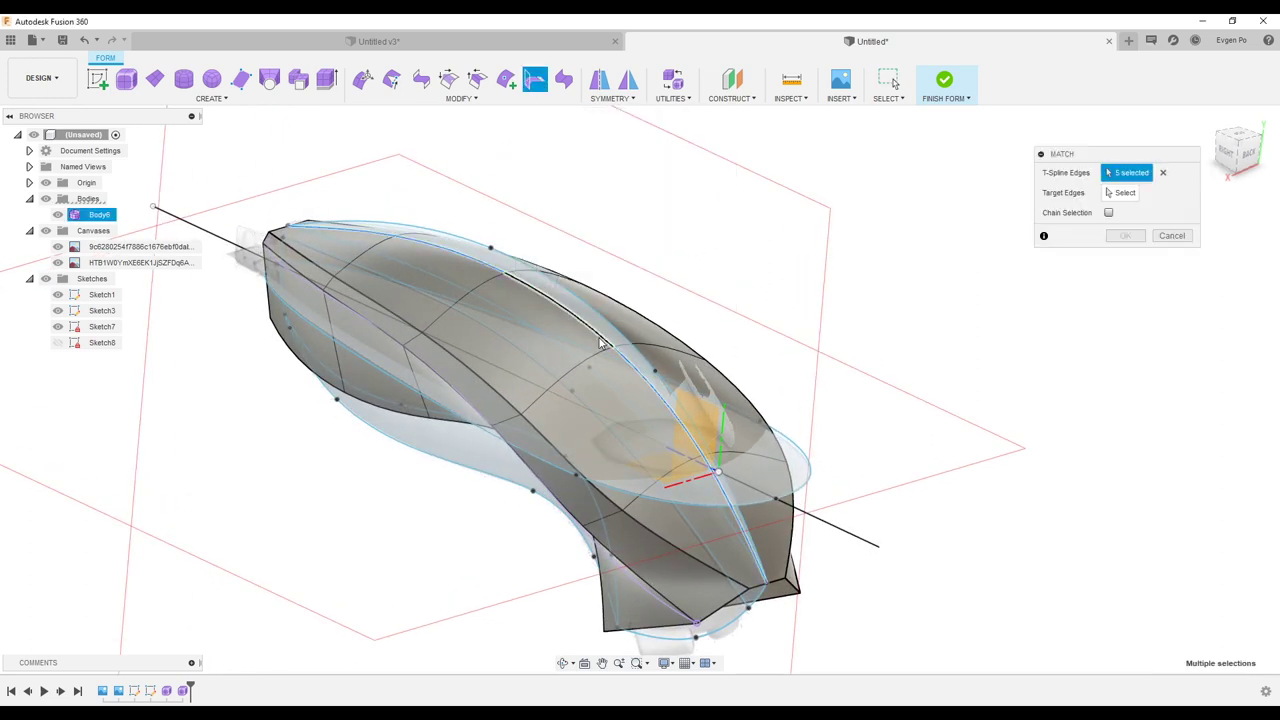
middle_click_drag(604, 335, 640, 320, "shift")
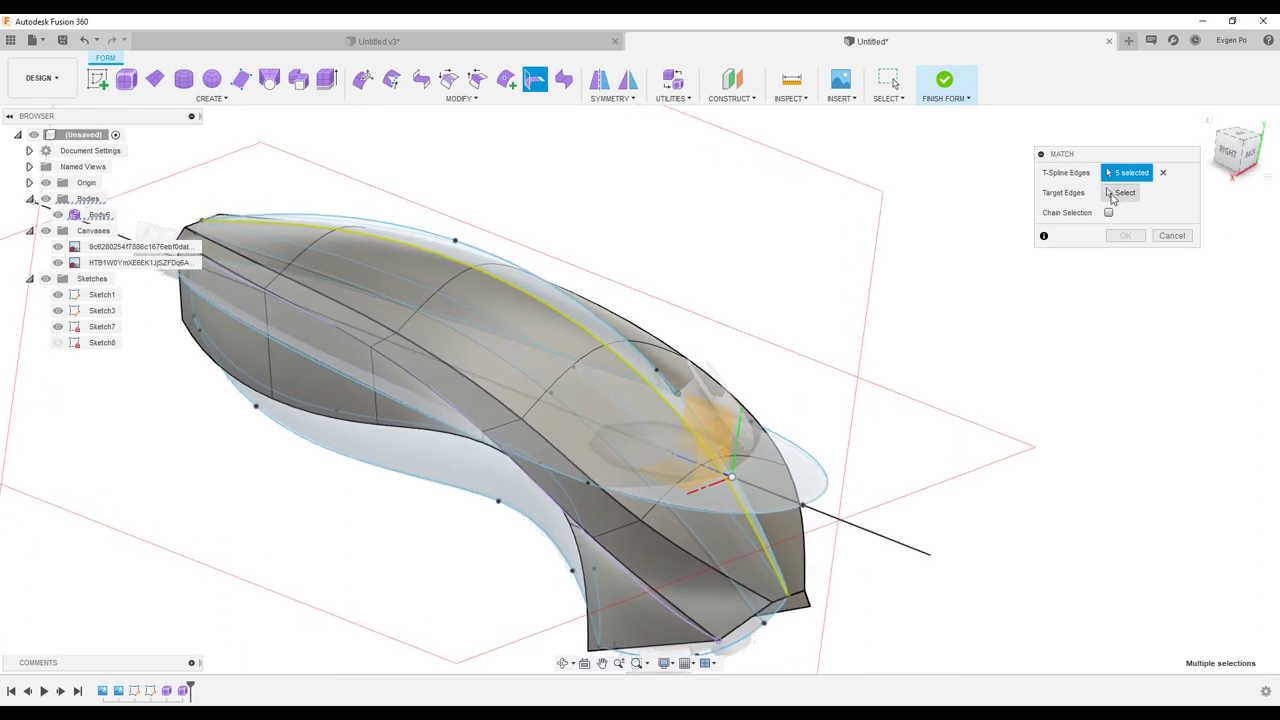
mouse_move(999, 385)
middle_mouse_down("shift")
mouse_move(635, 362)
mouse_move(517, 136)
mouse_move(1229, 348)
middle_mouse_up("shift")
left_click(635, 360)
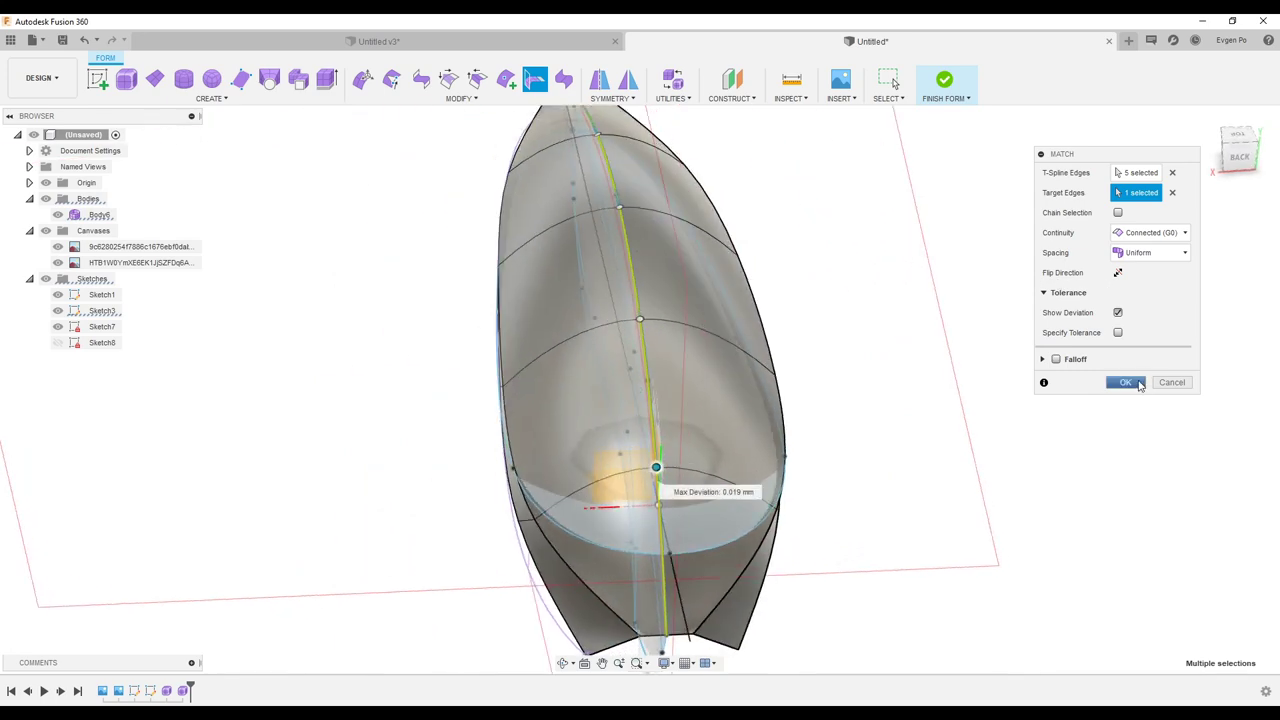
left_click(1126, 383)
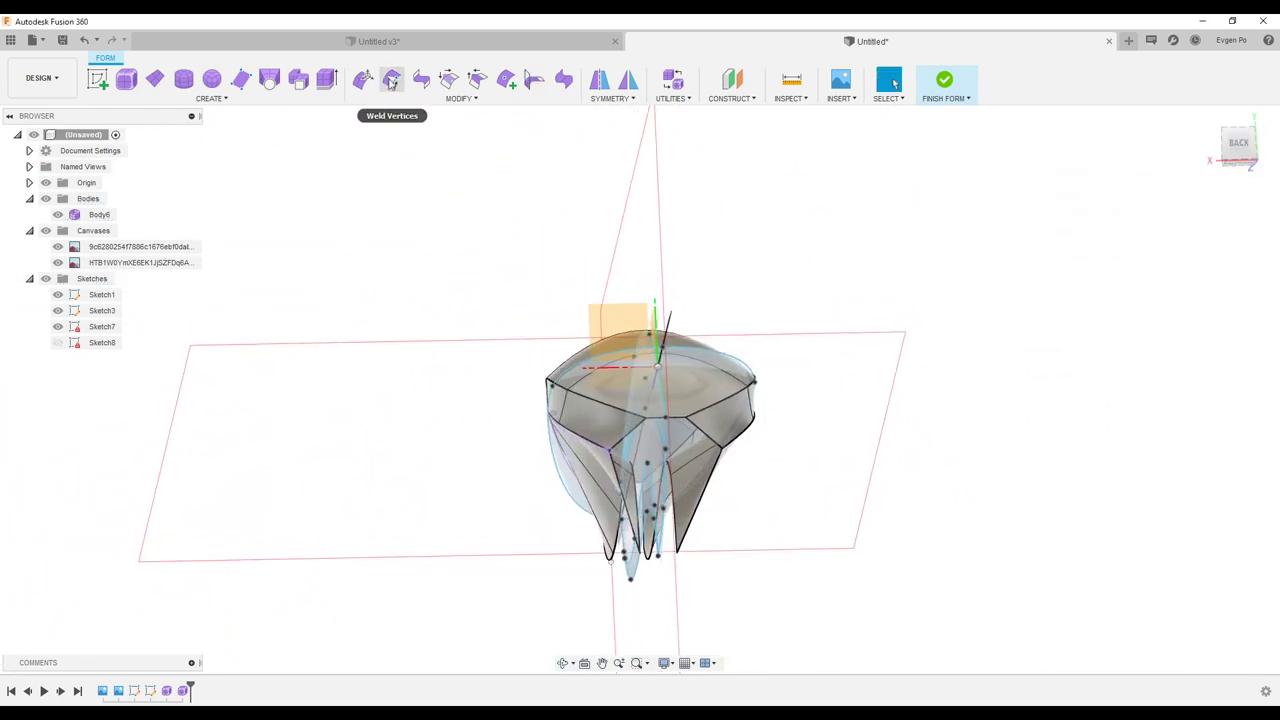
- Bridge the facing edge chains between the lower fins with a 2-face bridge
left_click(420, 78)
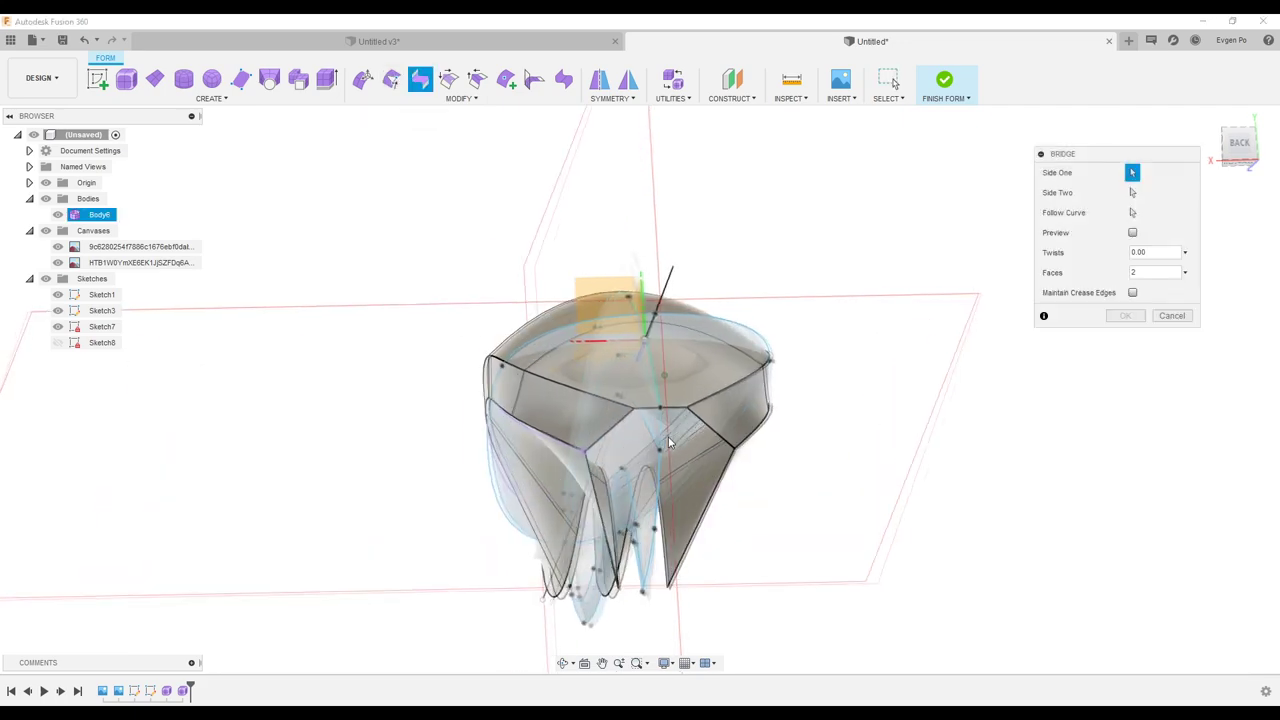
scroll(620, 434, "up", 5)
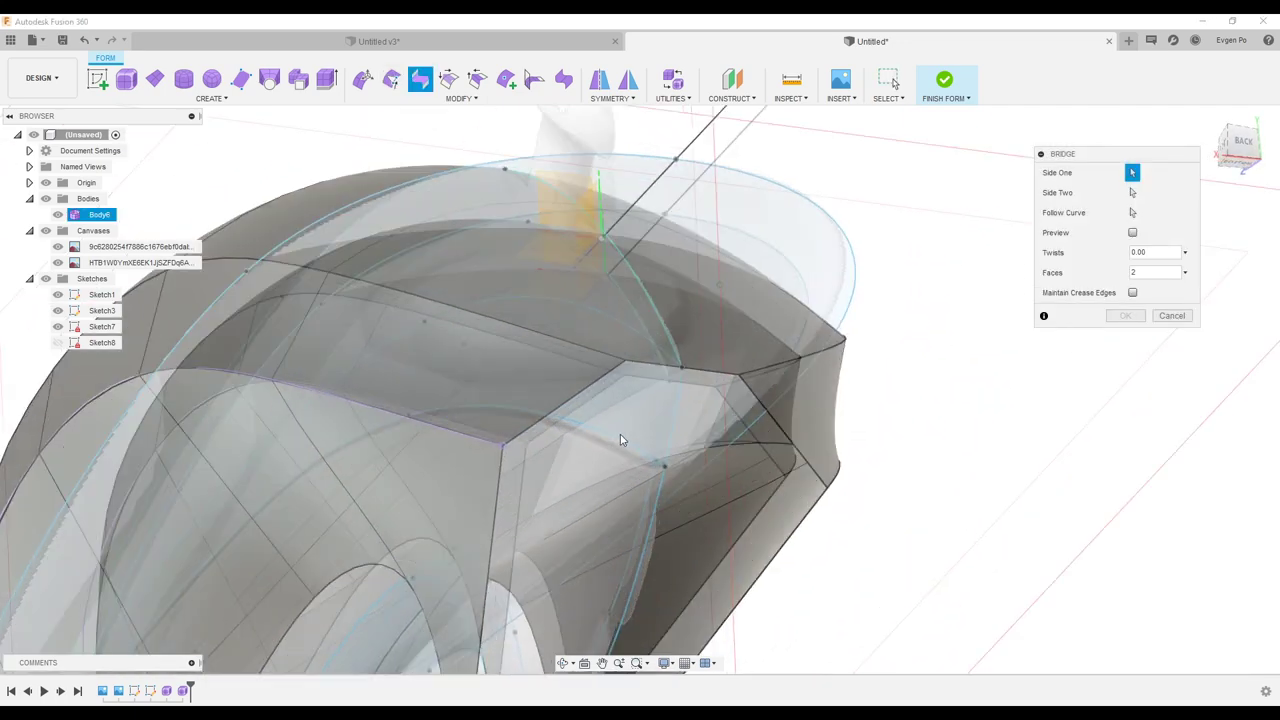
middle_click_drag(563, 393, 518, 456, "shift")
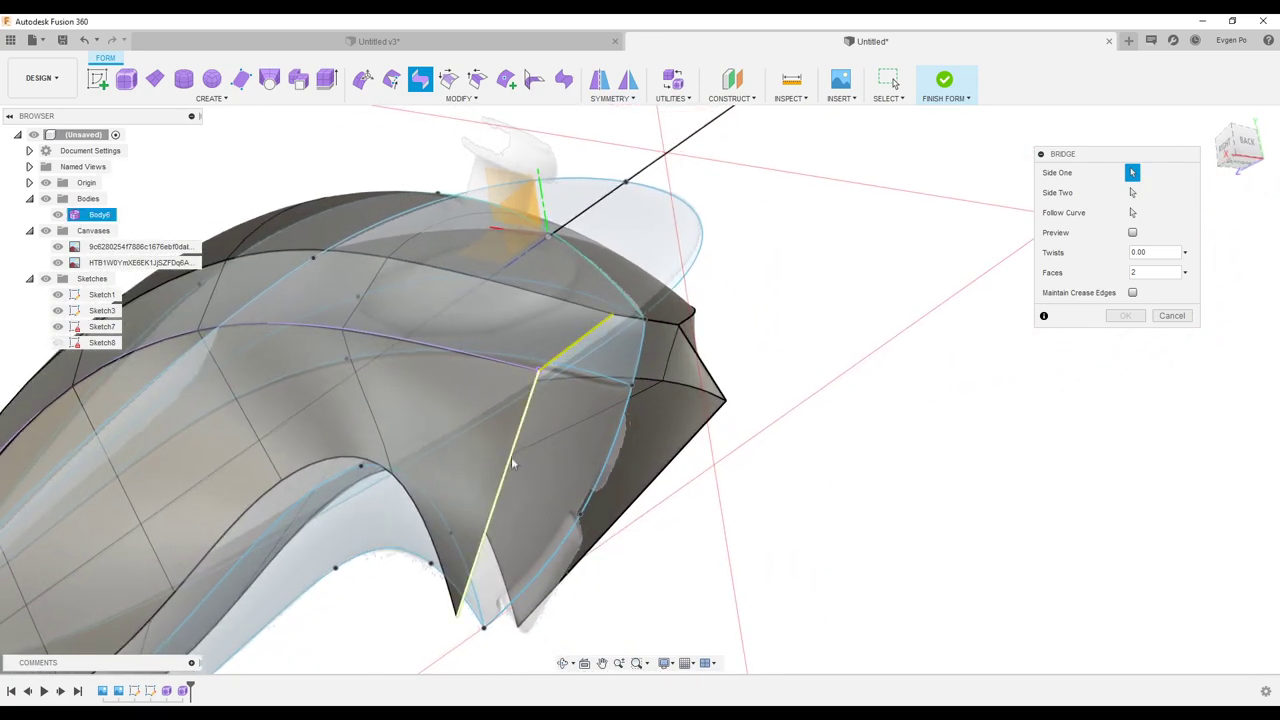
middle_click_drag(512, 460, 660, 571, "shift")
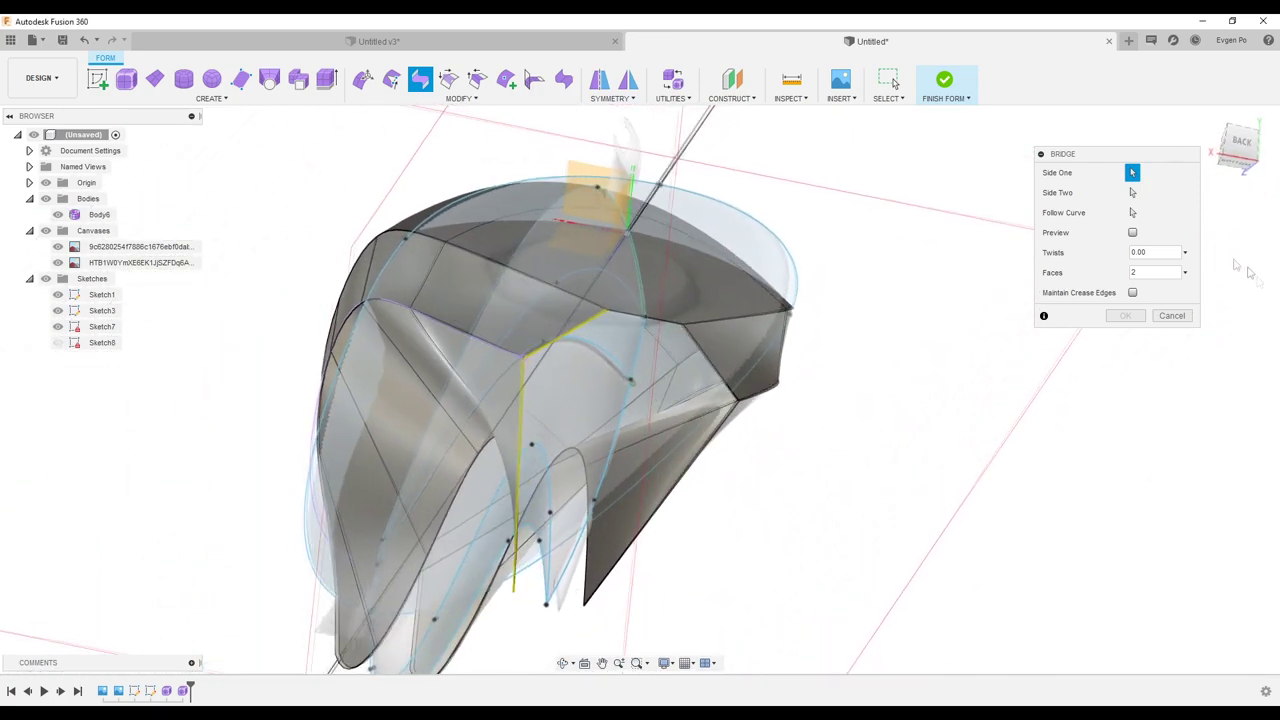
middle_click_drag(1263, 288, 462, 387, "shift")
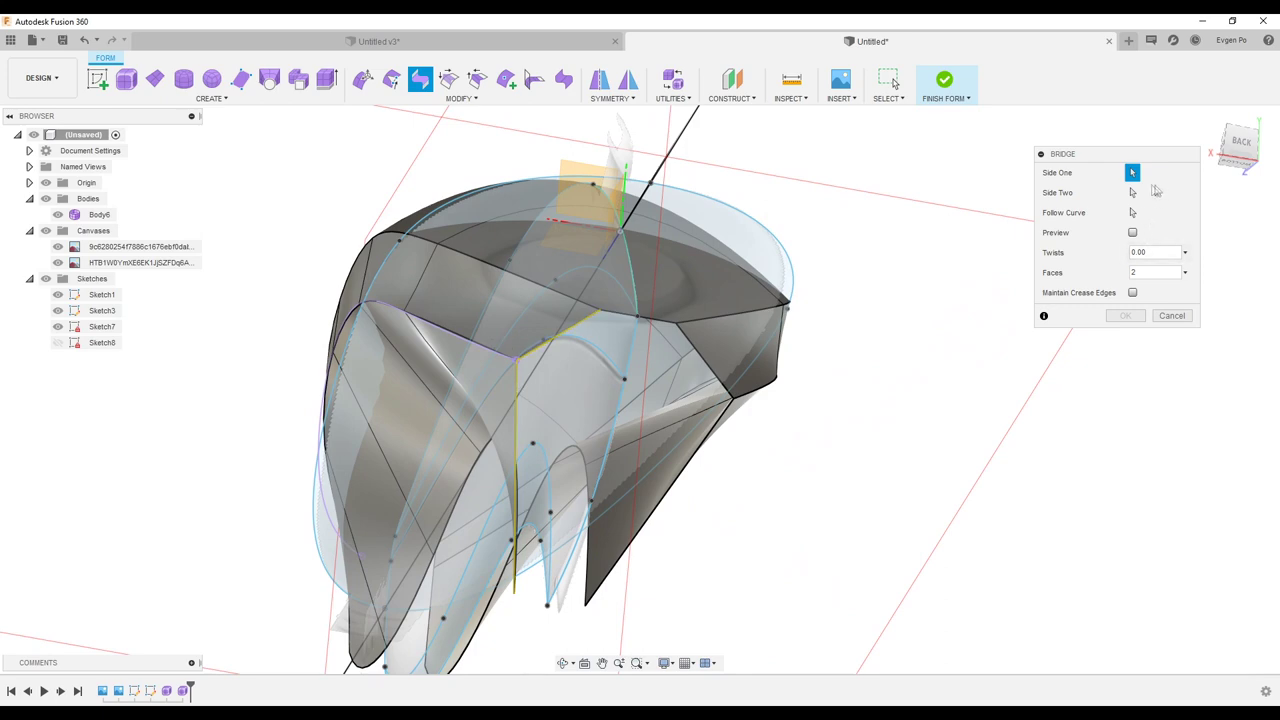
middle_click_drag(1136, 196, 751, 340, "shift")
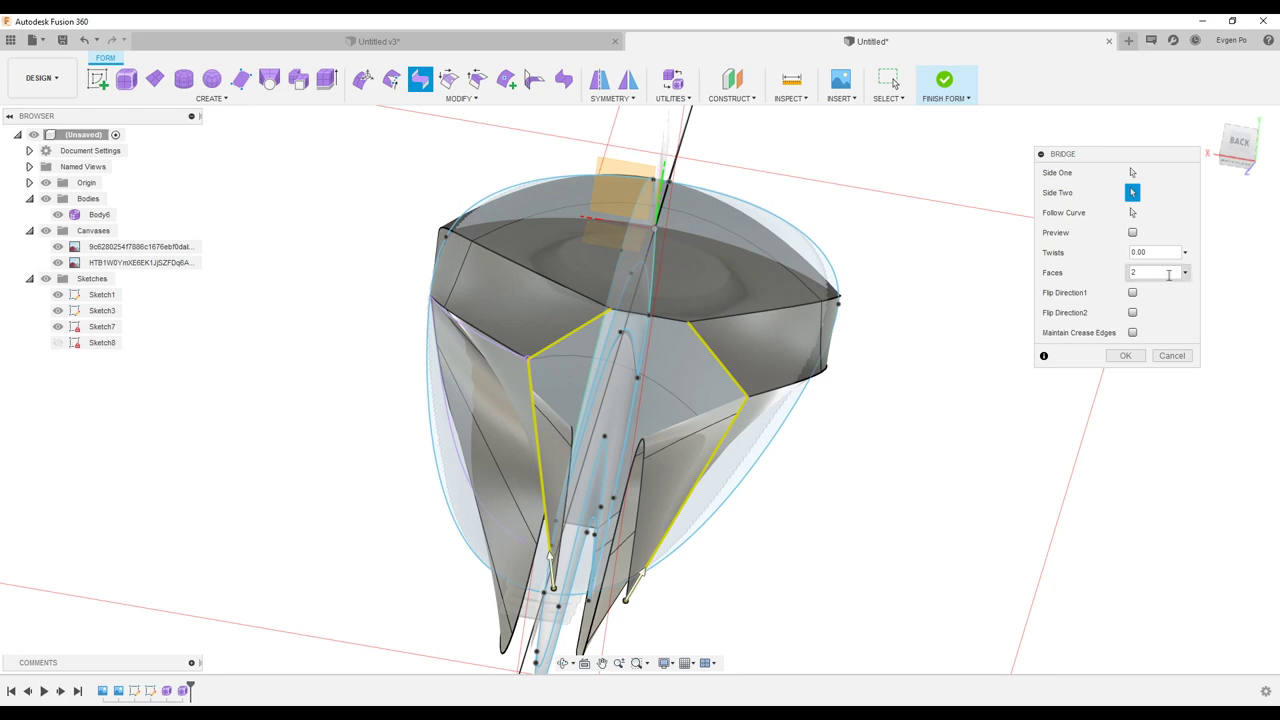
left_click(1126, 356)
mouse_move(1129, 360)
middle_mouse_down("shift")
mouse_move(627, 336)
mouse_move(543, 137)
middle_mouse_up("shift")
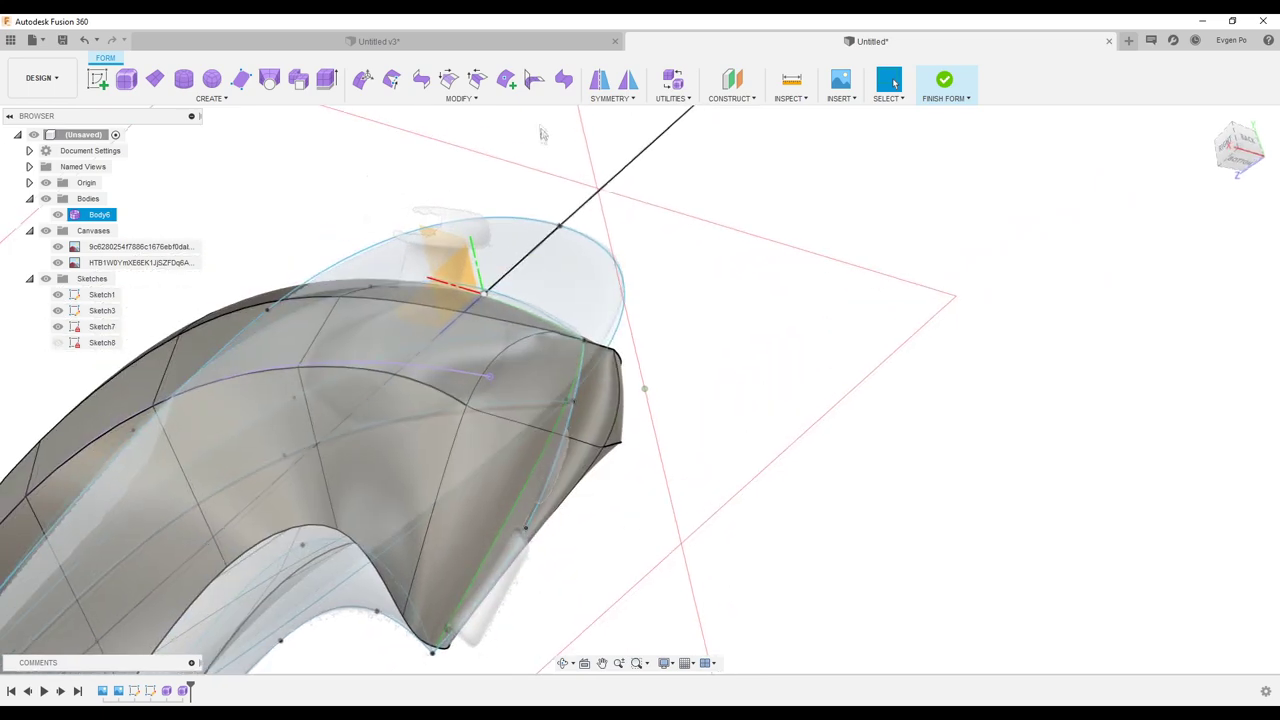
- Crease the chosen 13.366 mm edge of Body6
left_click(484, 87)
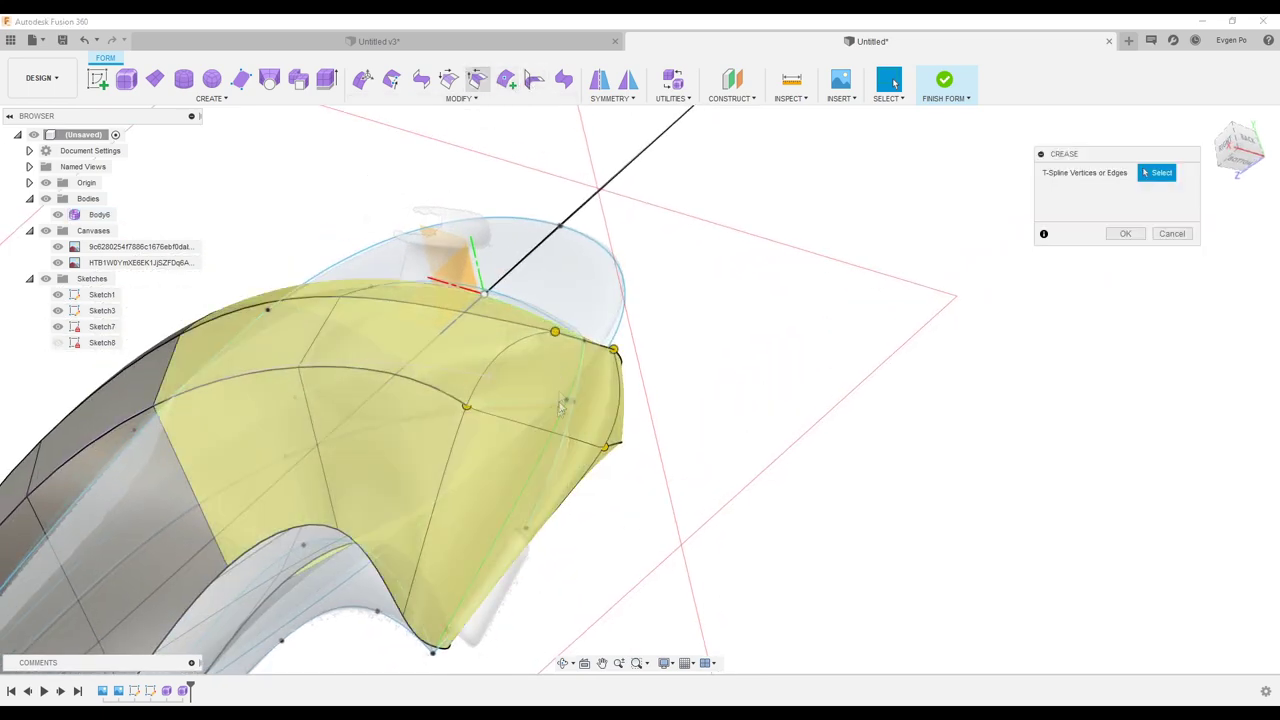
left_click(522, 429)
middle_click_drag(677, 457, 950, 330, "shift")
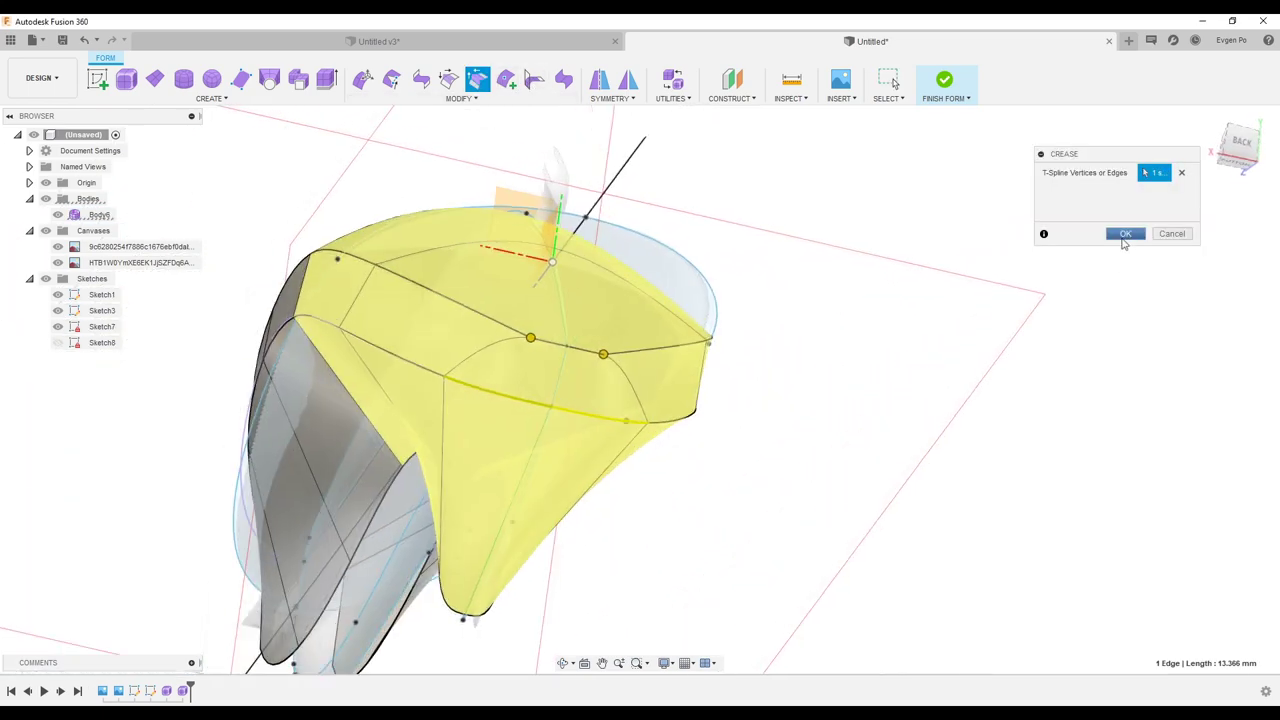
left_click(1124, 234)
- Weld the loose centre vertex into the surface with Vertex to Vertex welding
scroll(554, 366, "up", 5)
scroll(554, 366, "up", 5)
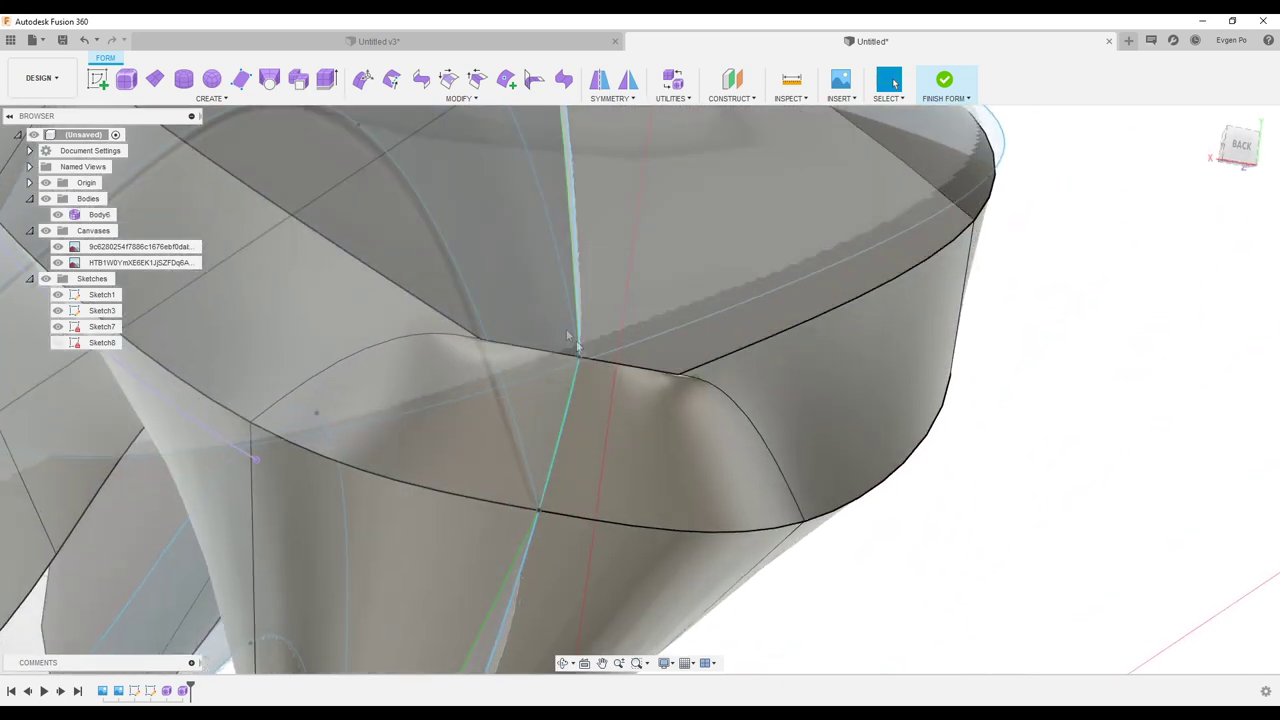
left_click(393, 82)
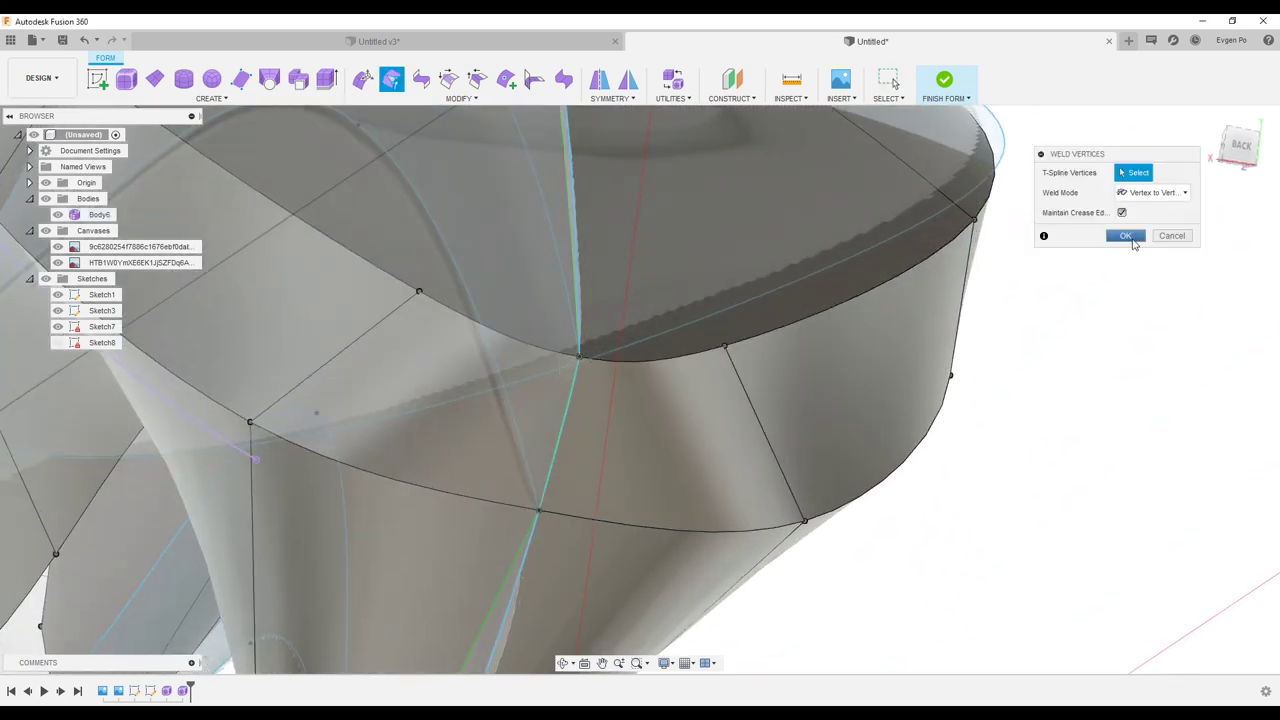
left_click(1125, 236)
scroll(1125, 243, "down", 3)
mouse_move(1123, 243)
middle_mouse_down("shift")
mouse_move(986, 338)
mouse_move(364, 88)
middle_mouse_up("shift")
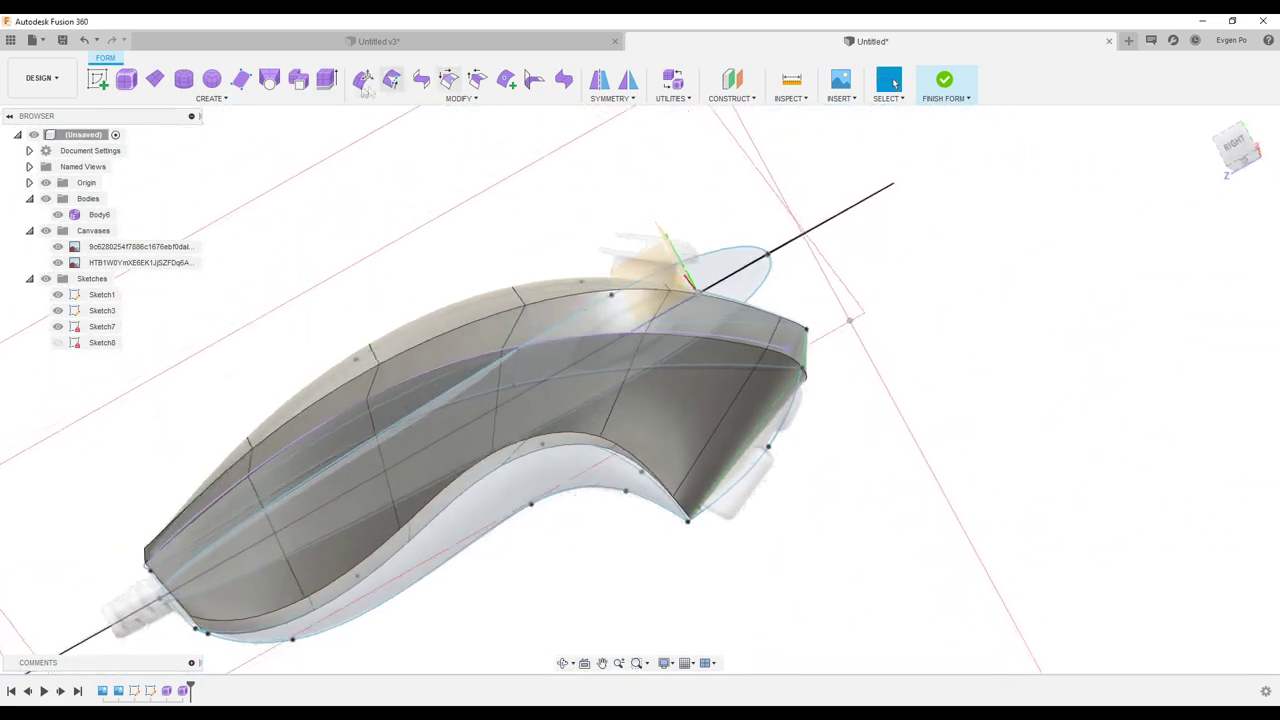
- Match the open front edge to the blue sketch curve with G0 continuity, 0.041 mm deviation
left_click(533, 83)
scroll(750, 478, "up", 3)
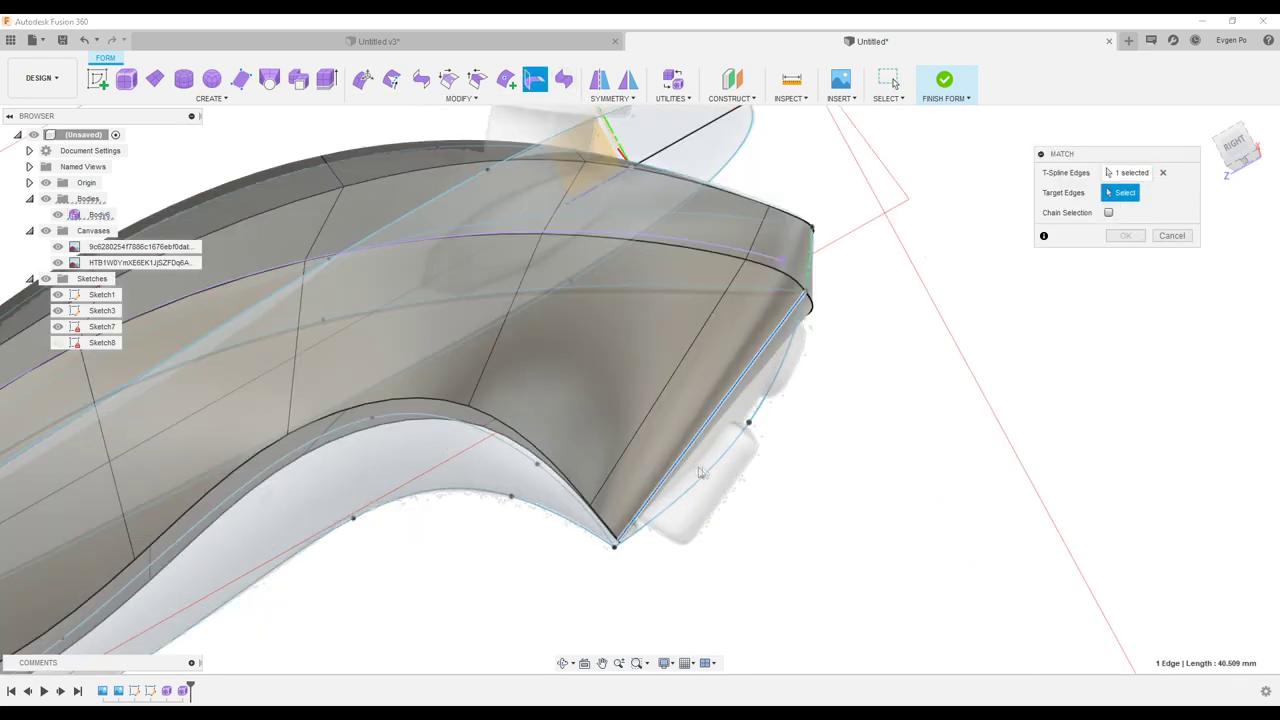
left_click(711, 474)
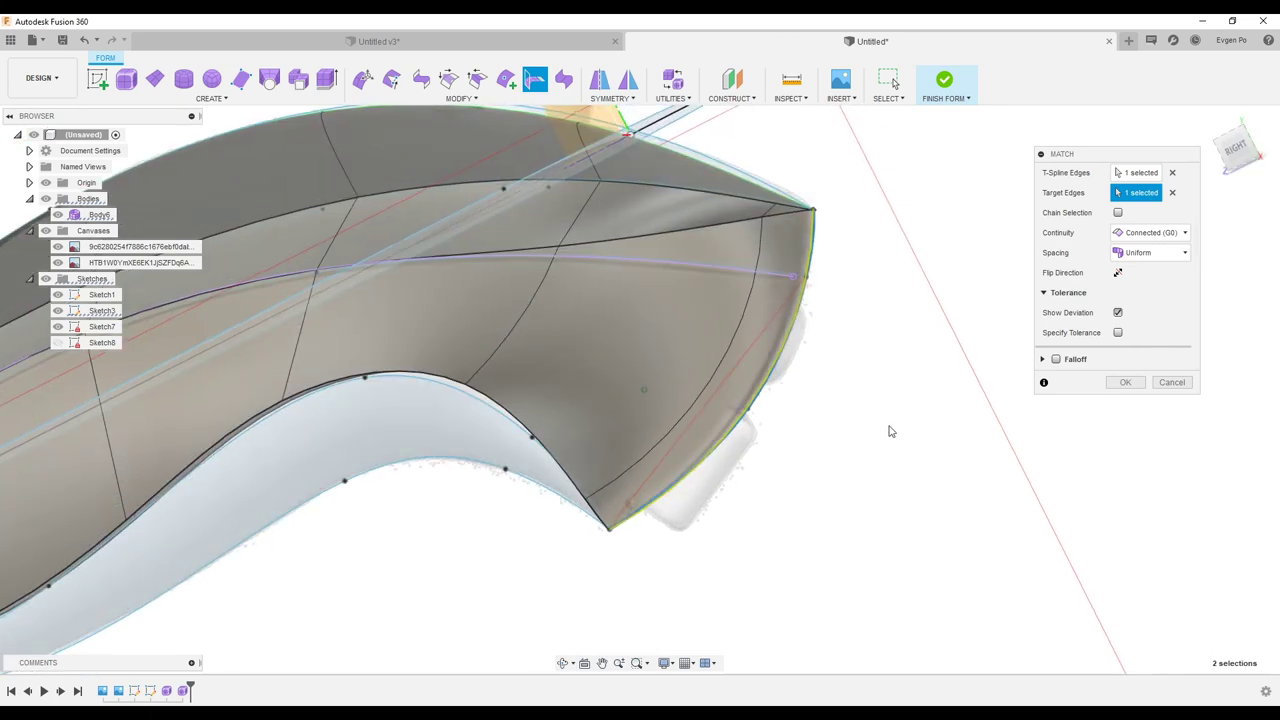
left_click(1174, 192)
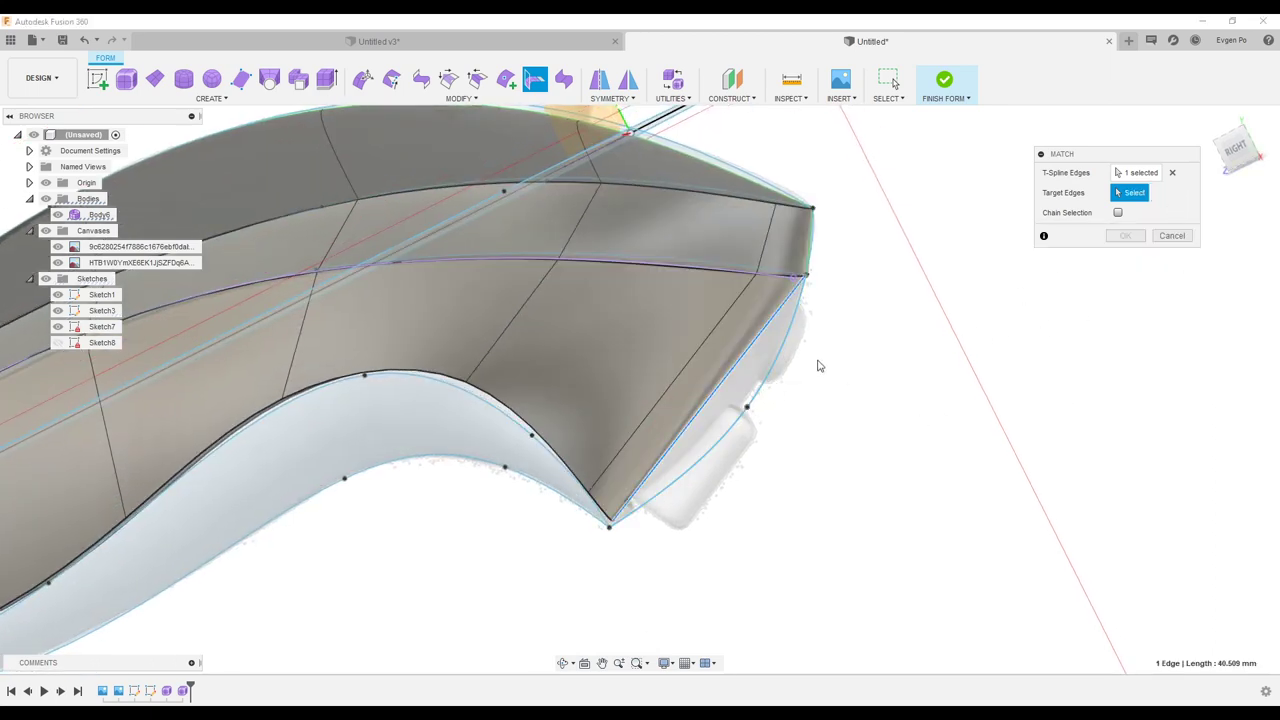
left_click(781, 367)
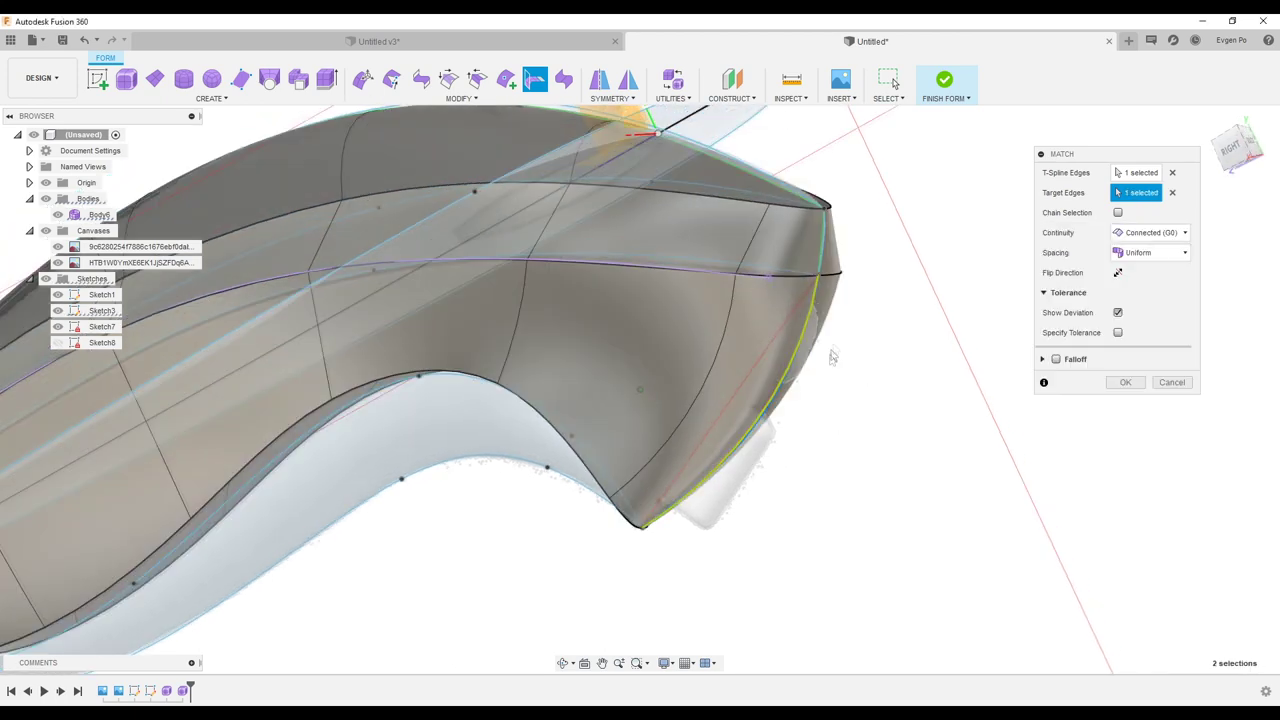
left_click(1122, 384)
mouse_move(1120, 387)
middle_mouse_down("shift")
mouse_move(974, 363)
mouse_move(972, 374)
mouse_move(834, 337)
mouse_move(757, 228)
middle_mouse_up("shift")
scroll(757, 228, "down", 5)
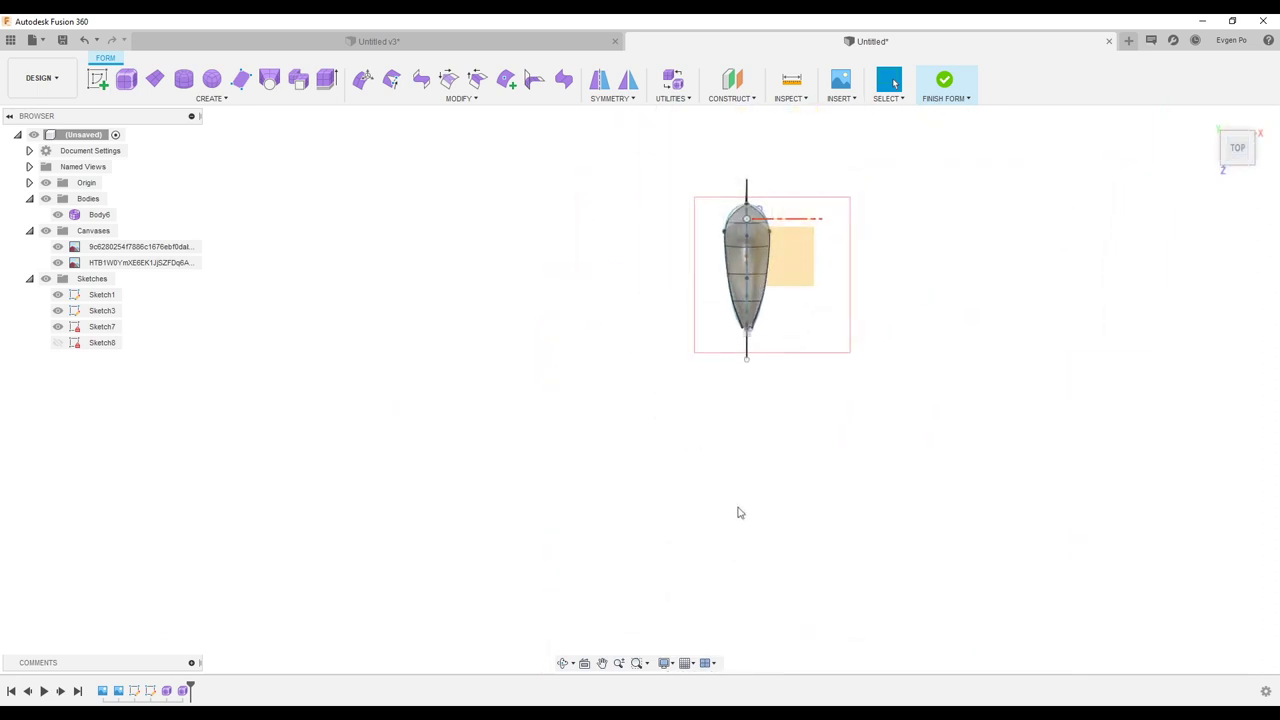
- Set the head-end vertex onto the top-view curve and orbit to check the outline
scroll(762, 241, "up", 5)
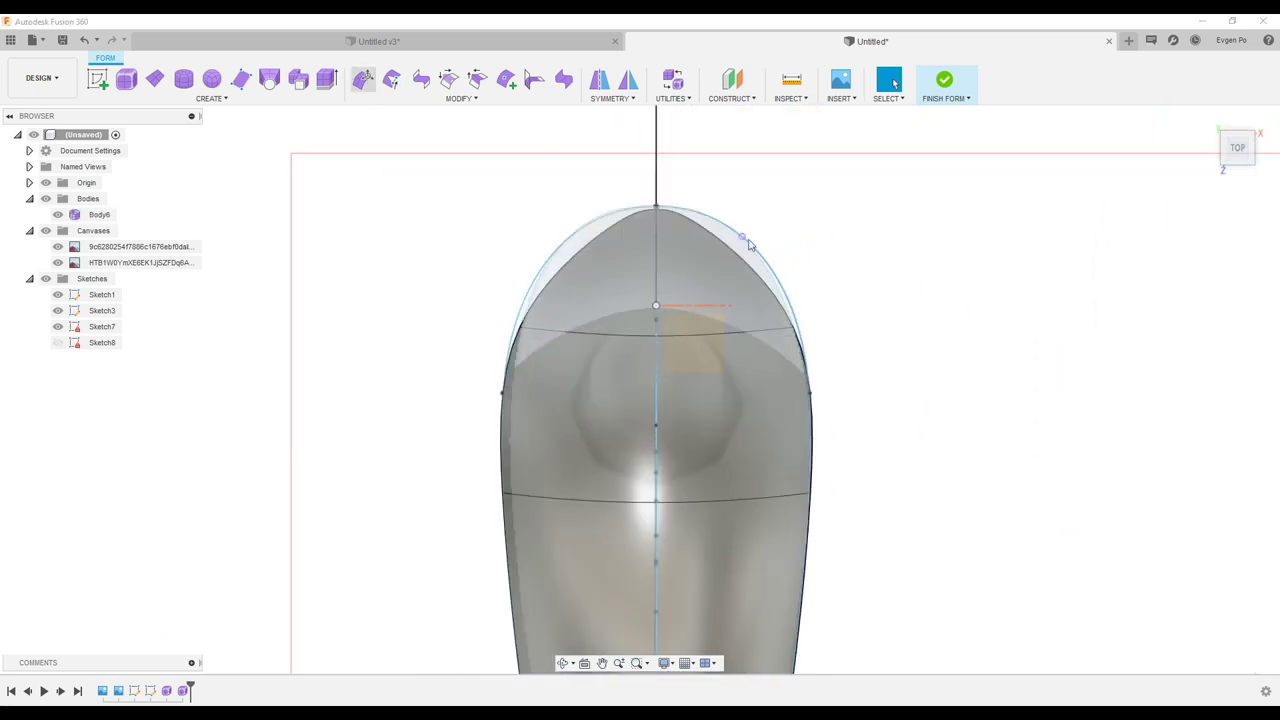
scroll(749, 244, "up", 3)
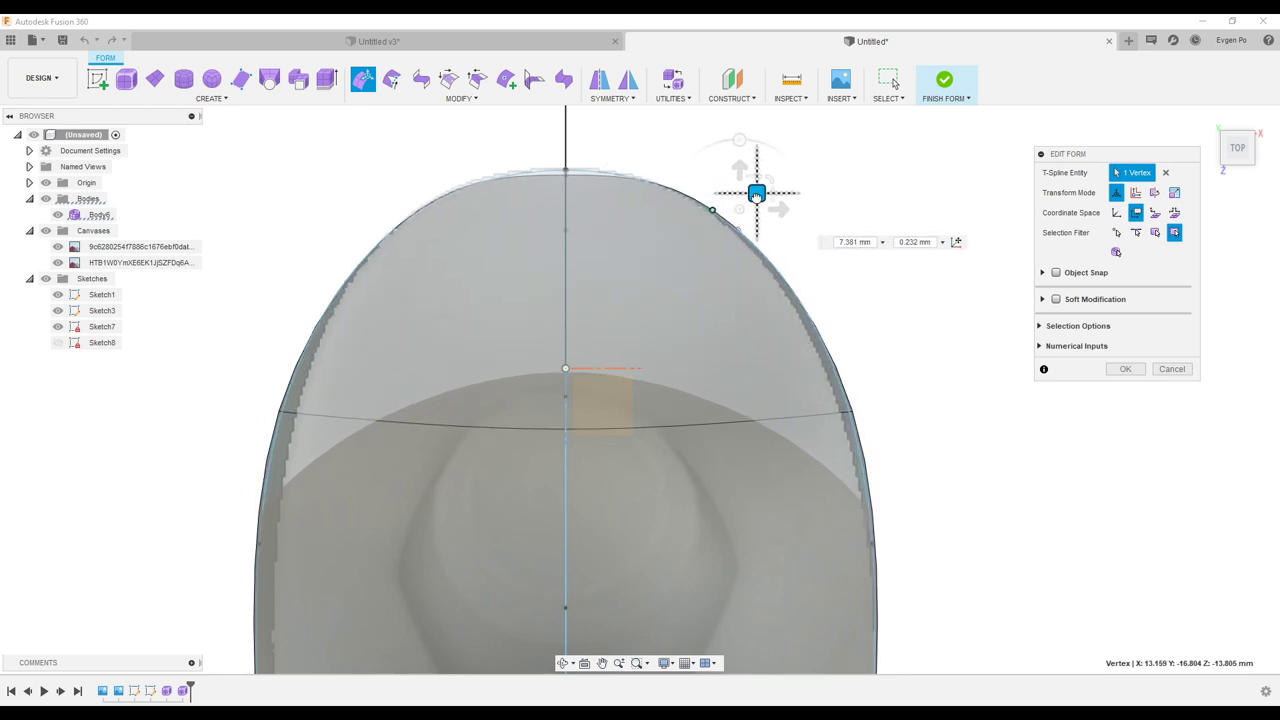
left_click(1137, 370)
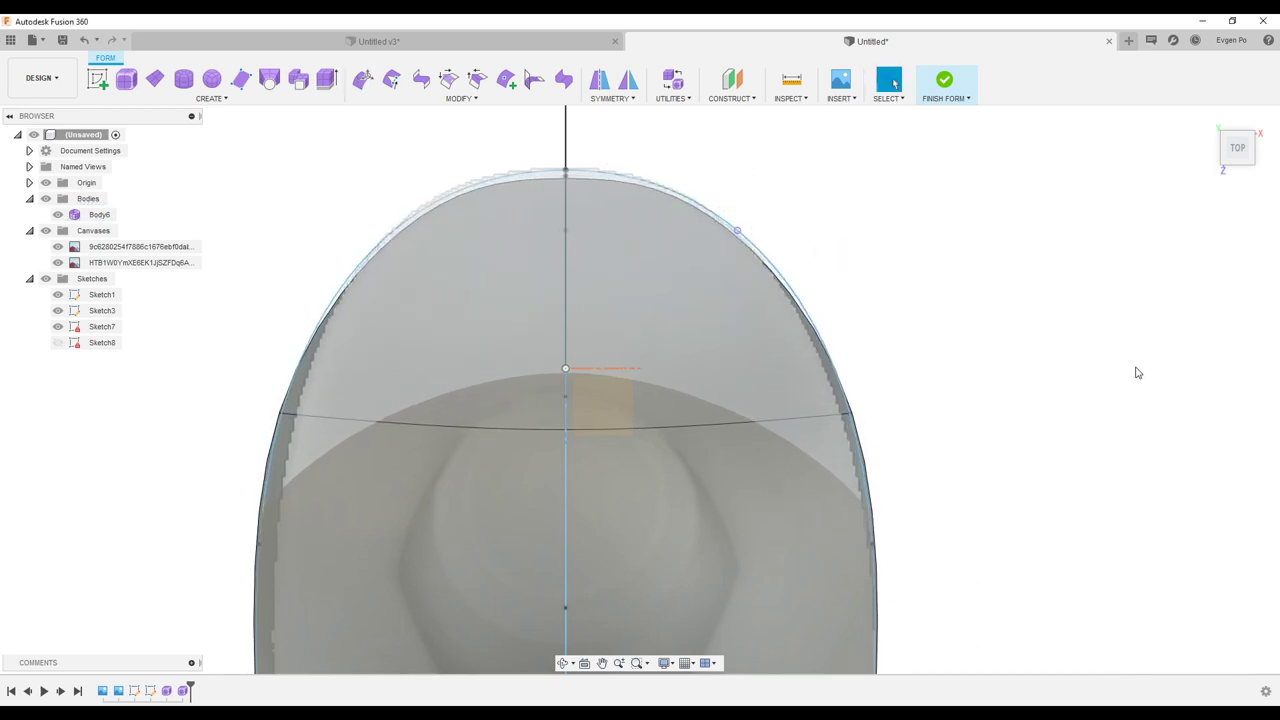
mouse_move(731, 351)
middle_mouse_down("shift")
mouse_move(673, 328)
mouse_move(737, 514)
middle_mouse_up("shift")
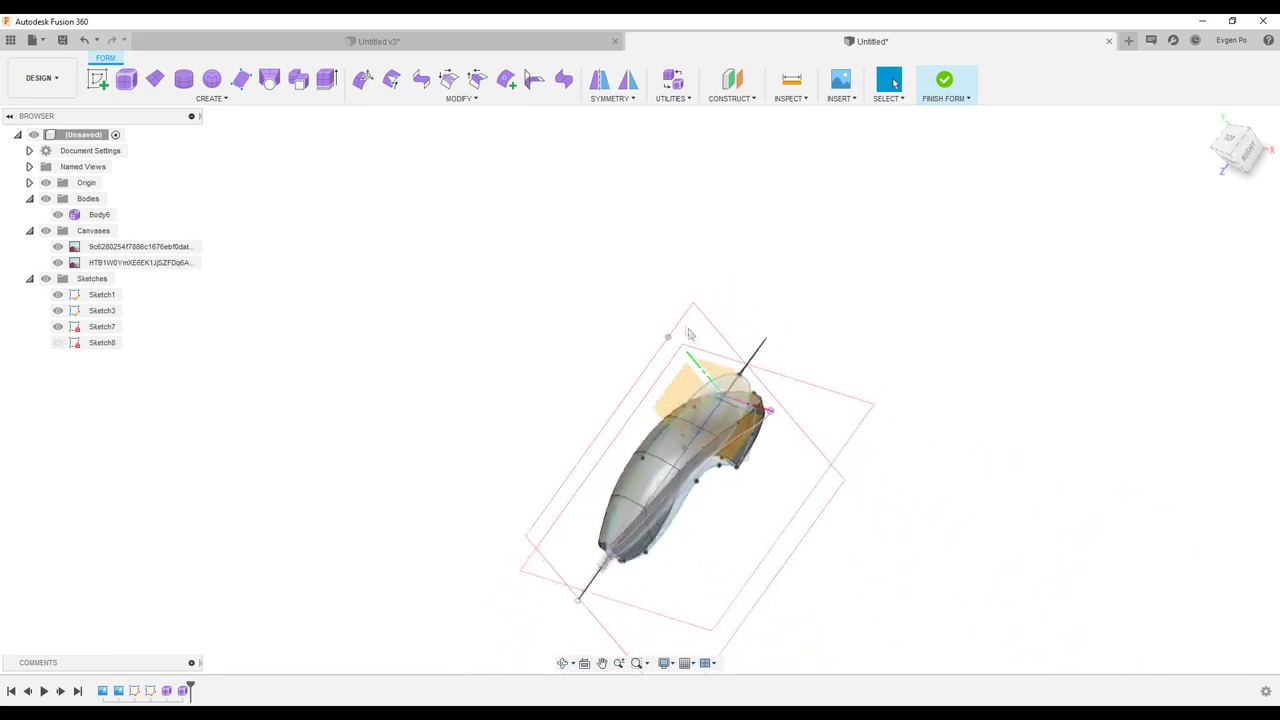
mouse_move(722, 496)
middle_mouse_down("shift")
mouse_move(1226, 168)
mouse_move(874, 329)
mouse_move(711, 380)
mouse_move(714, 426)
mouse_move(720, 260)
mouse_move(784, 245)
middle_mouse_up("shift")
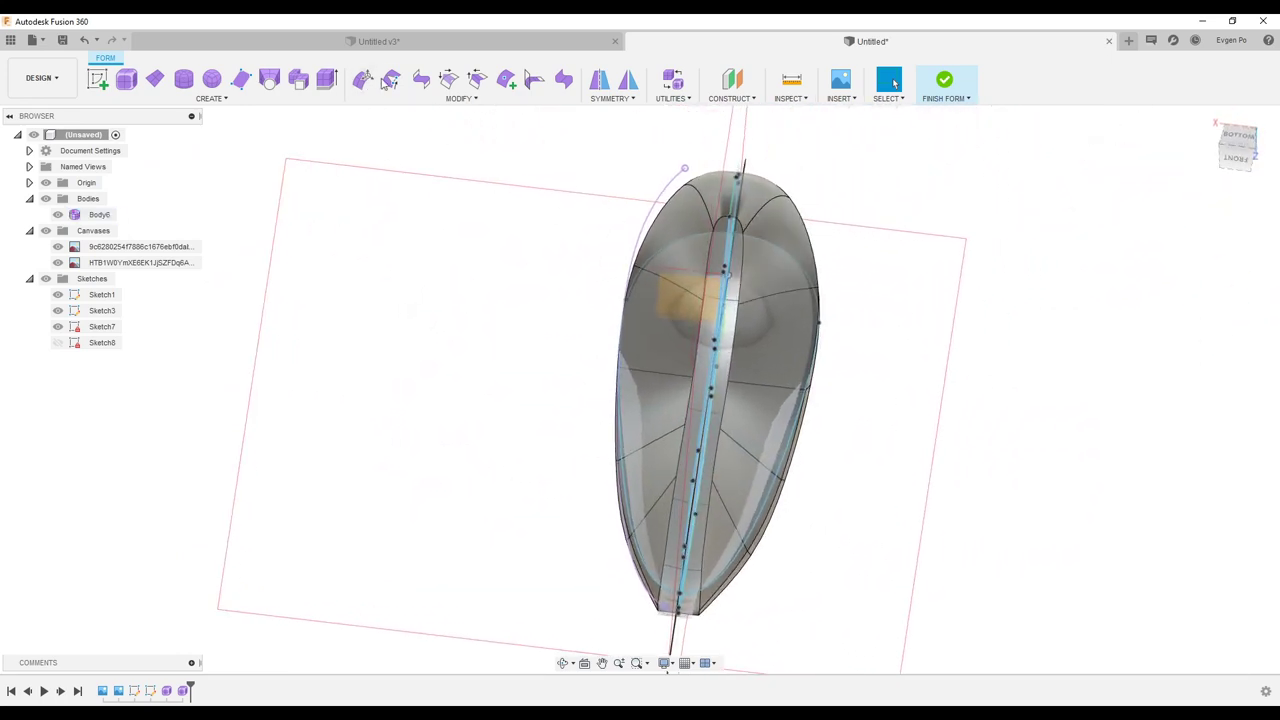
- Attempt a Bridge across the centre gap's two edges, then cancel it after the edge-count warning
left_click(420, 80)
scroll(738, 228, "up", 3)
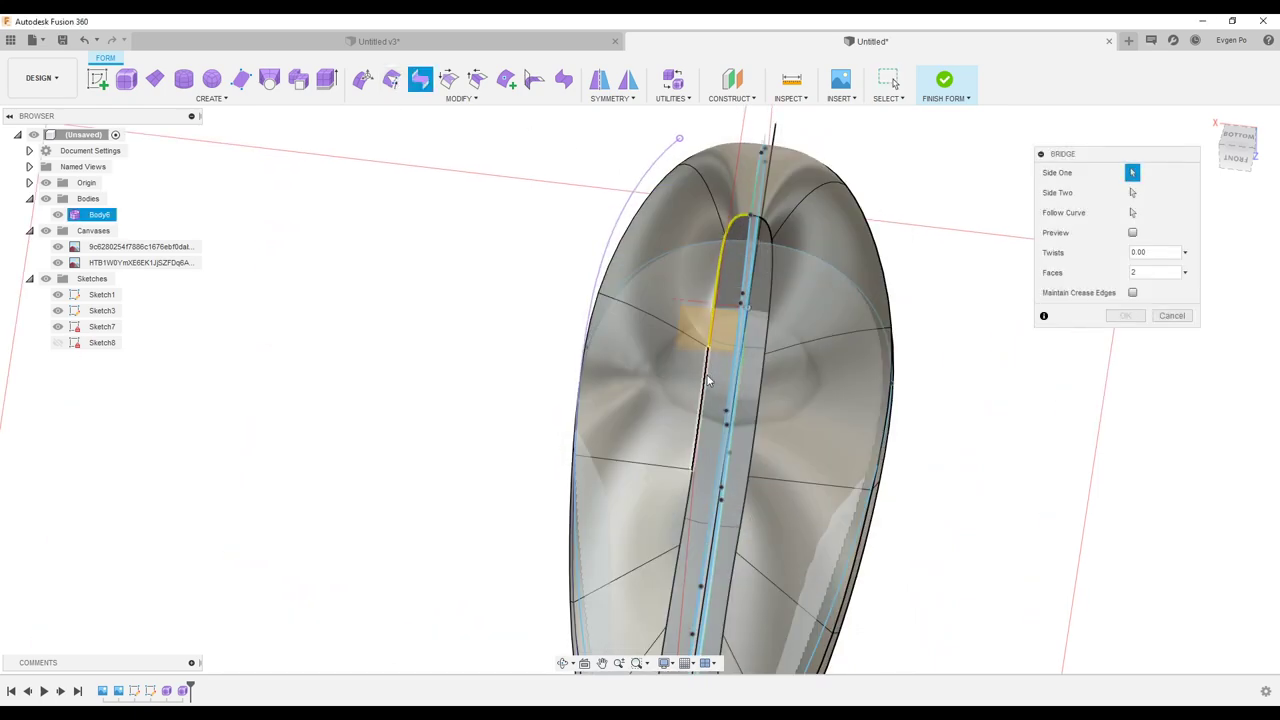
scroll(688, 508, "down", 2)
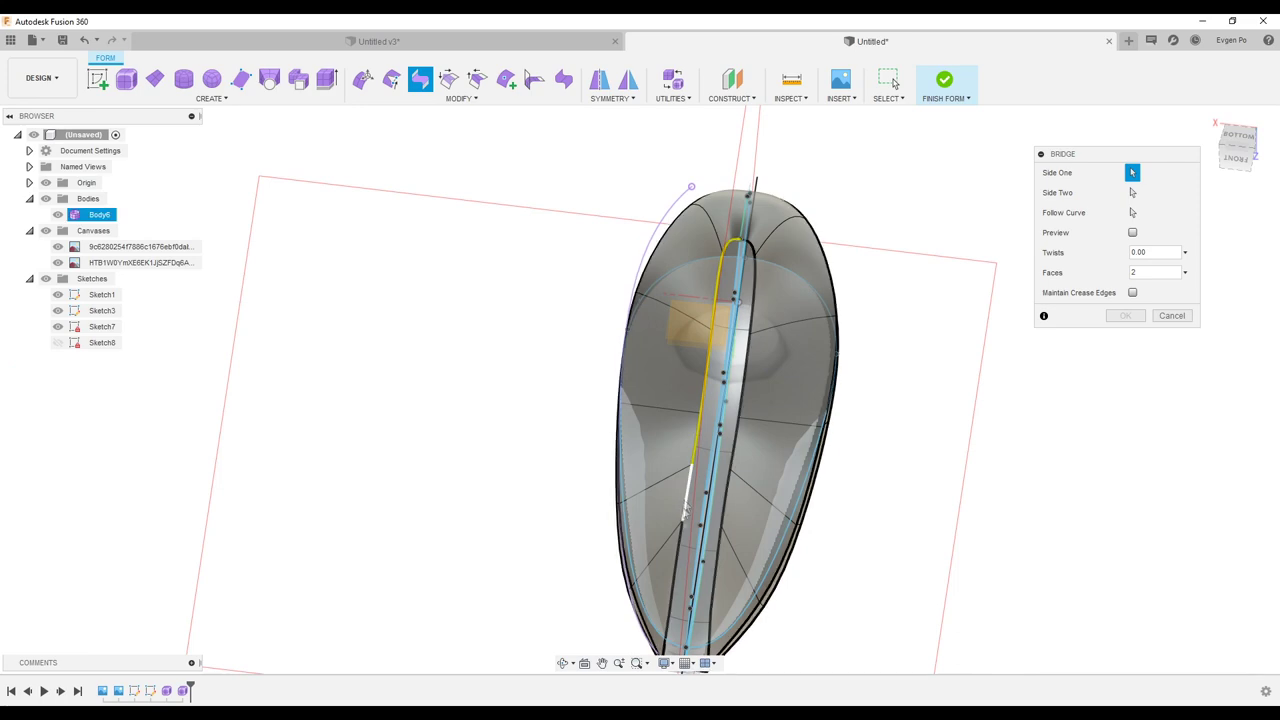
middle_click_drag(720, 400, 700, 390, "shift")
scroll(700, 390, "up", 4)
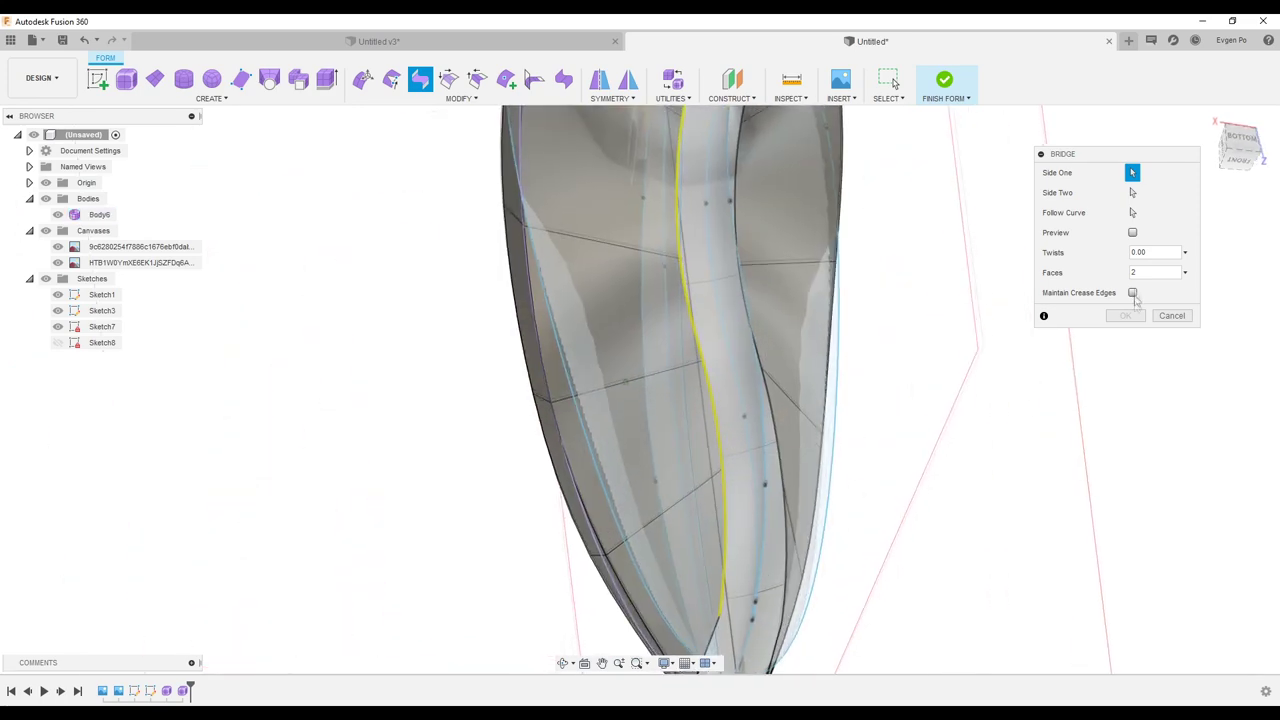
left_click(1132, 193)
scroll(786, 218, "down", 3)
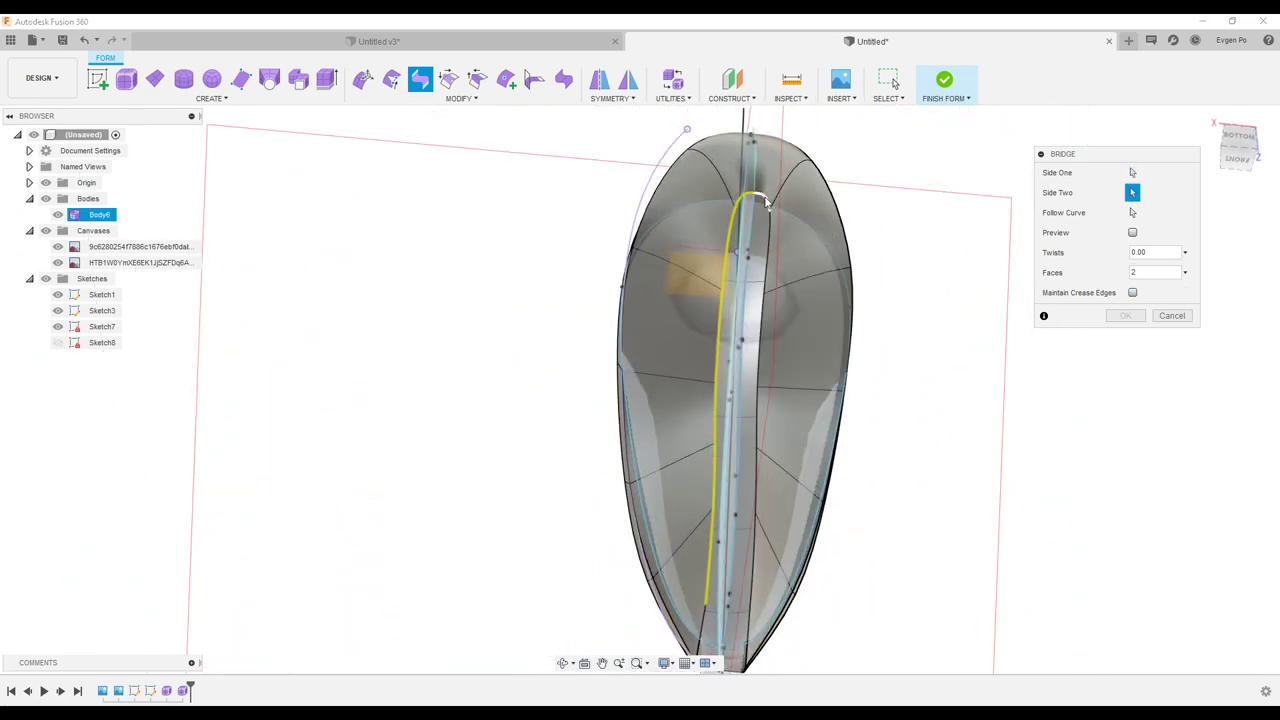
left_click(760, 354)
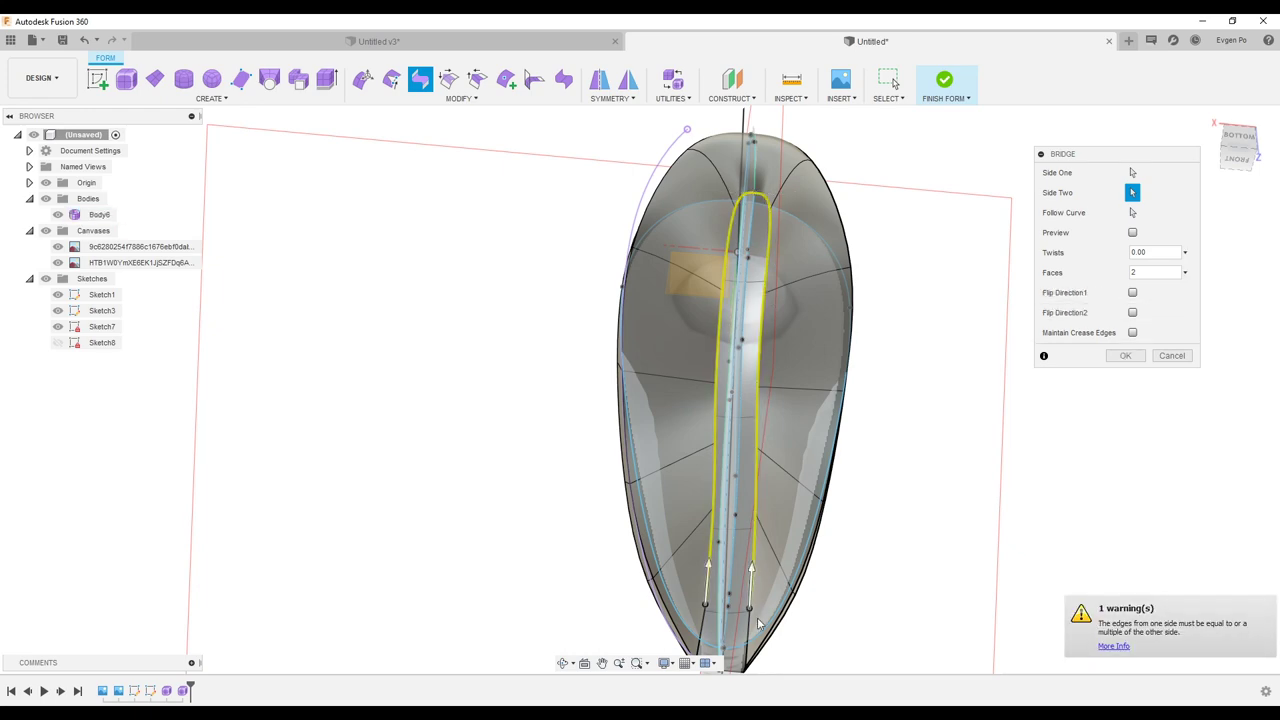
middle_click_drag(758, 624, 1086, 283, "shift")
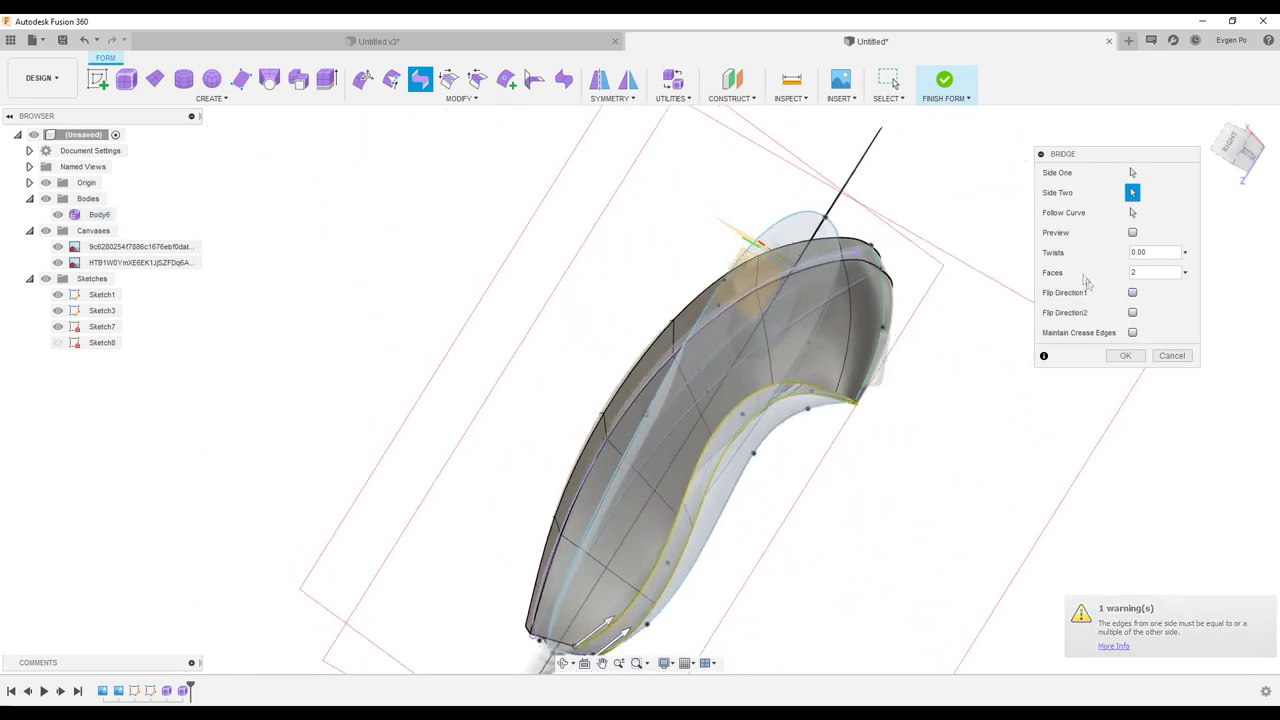
left_click(1126, 356)
- Switch Body6 to box display with Alt+1 to expose its control cage along the seam
key("alt+1")
mouse_move(932, 388)
middle_mouse_down("shift")
mouse_move(828, 455)
mouse_move(839, 433)
mouse_move(858, 444)
mouse_move(540, 249)
middle_mouse_up("shift")
scroll(801, 459, "up", 5)
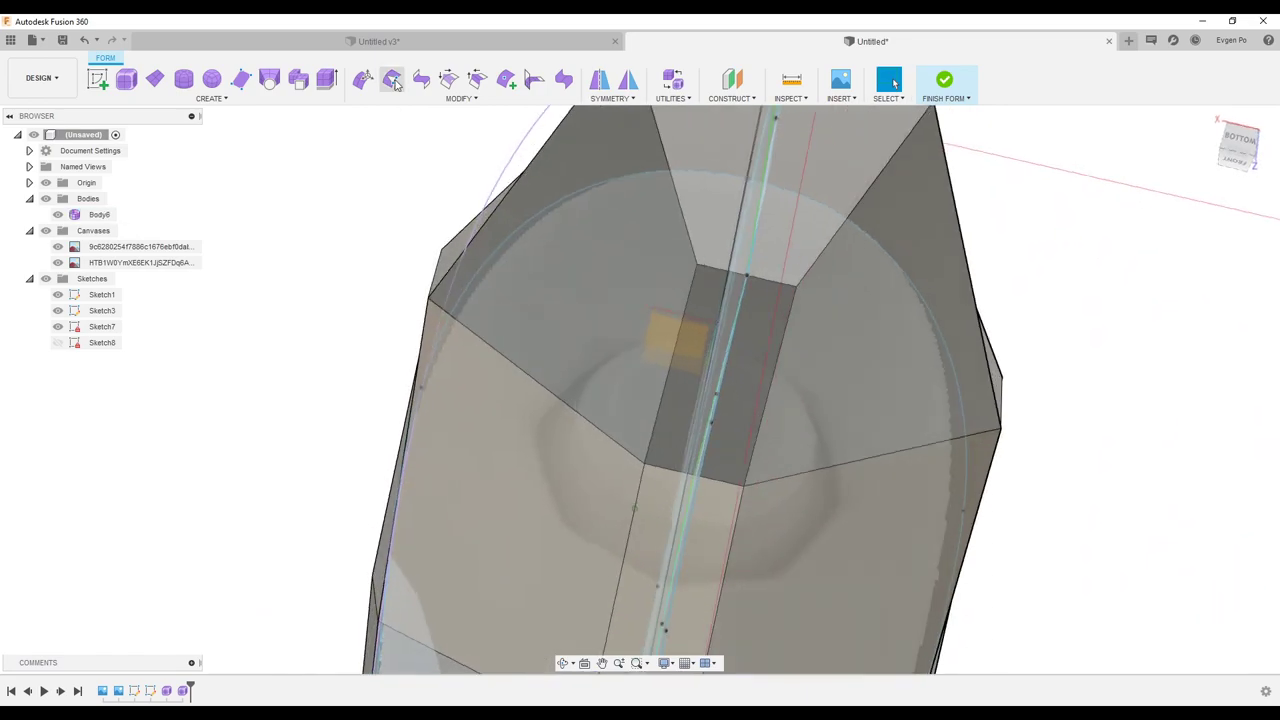
- Weld the centre seam vertices together with a 0.01 mm weld tolerance
left_click(391, 79)
scroll(737, 235, "up", 3)
left_click_drag(787, 280, 785, 276)
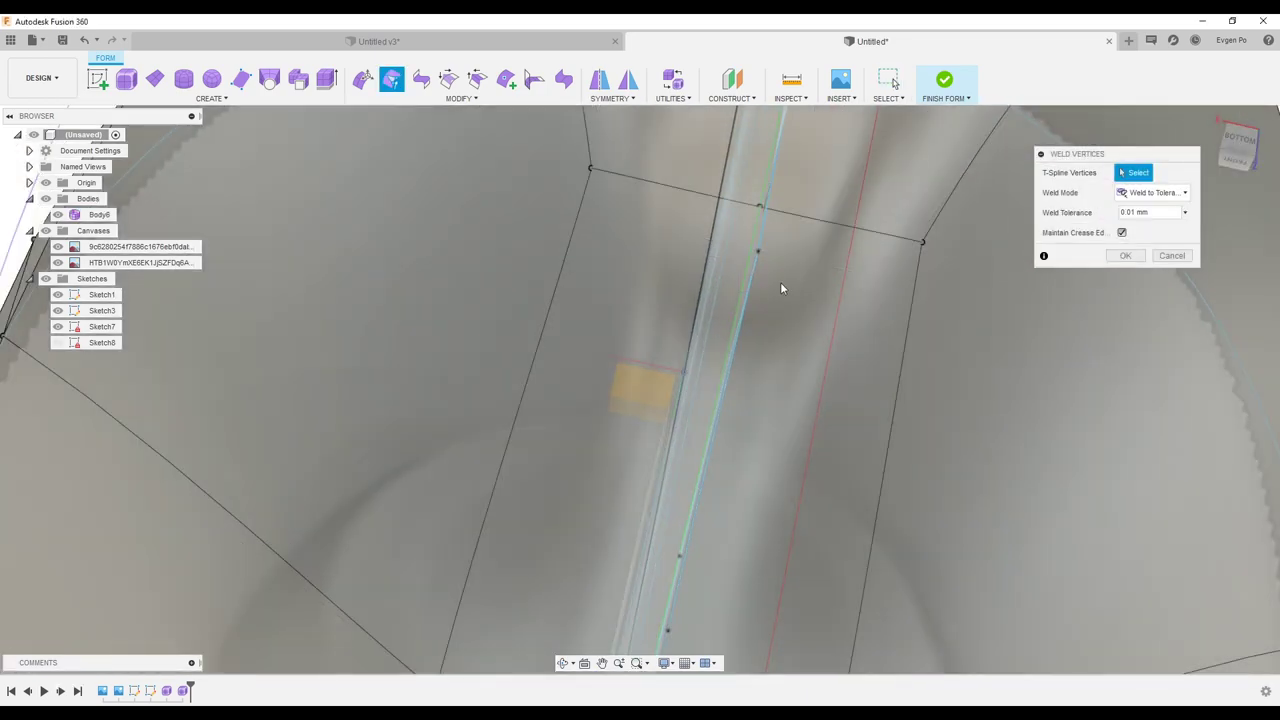
scroll(780, 282, "down", 3)
middle_click_drag(762, 359, 950, 320, "shift")
left_click(1160, 257)
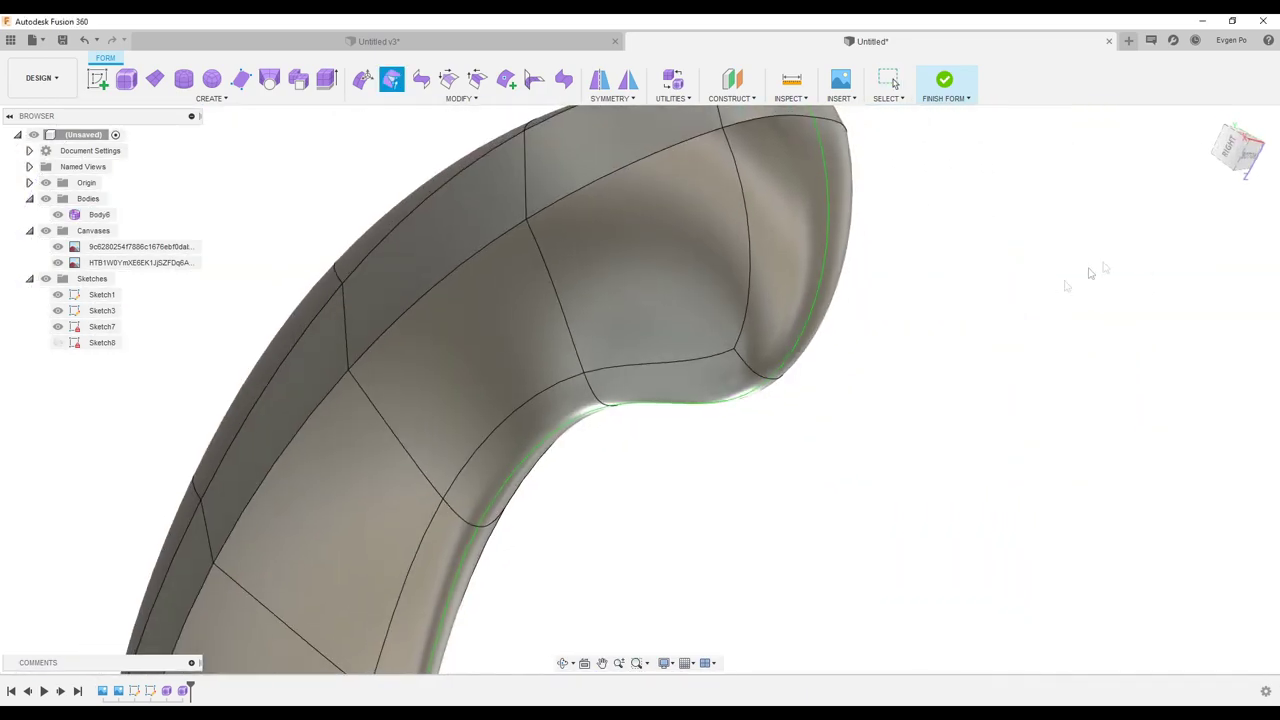
scroll(857, 351, "down", 3)
mouse_move(792, 330)
middle_mouse_down("shift")
mouse_move(772, 344)
mouse_move(870, 340)
middle_mouse_up("shift")
- Crease the edges around the body's lower rim
left_click(486, 80)
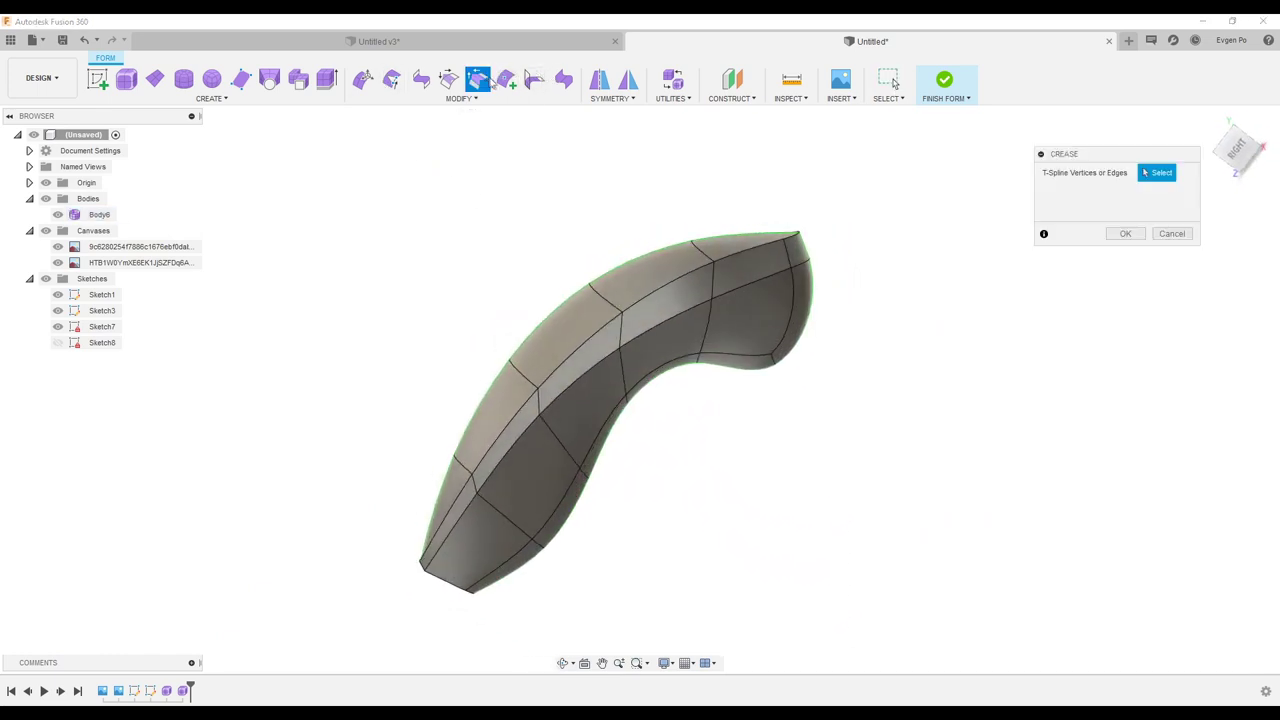
mouse_move(774, 258)
middle_mouse_down("shift")
mouse_move(740, 337)
mouse_move(1120, 263)
middle_mouse_up("shift")
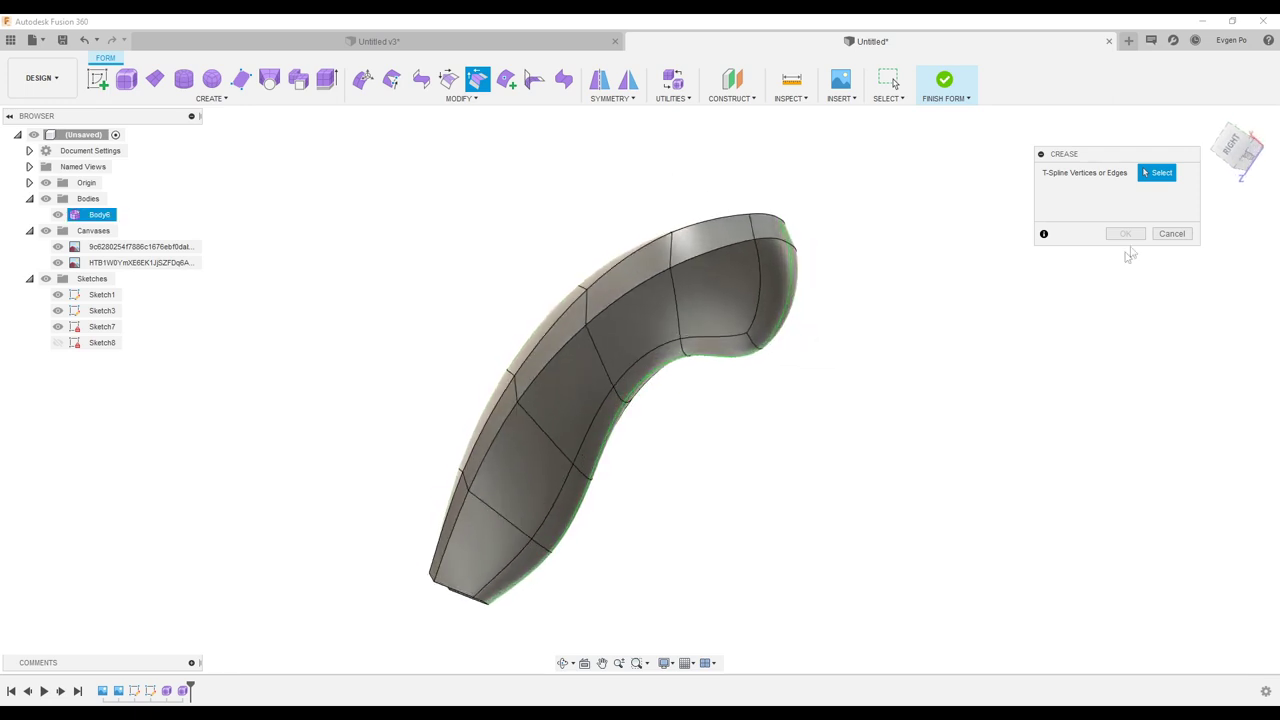
left_click(1166, 236)
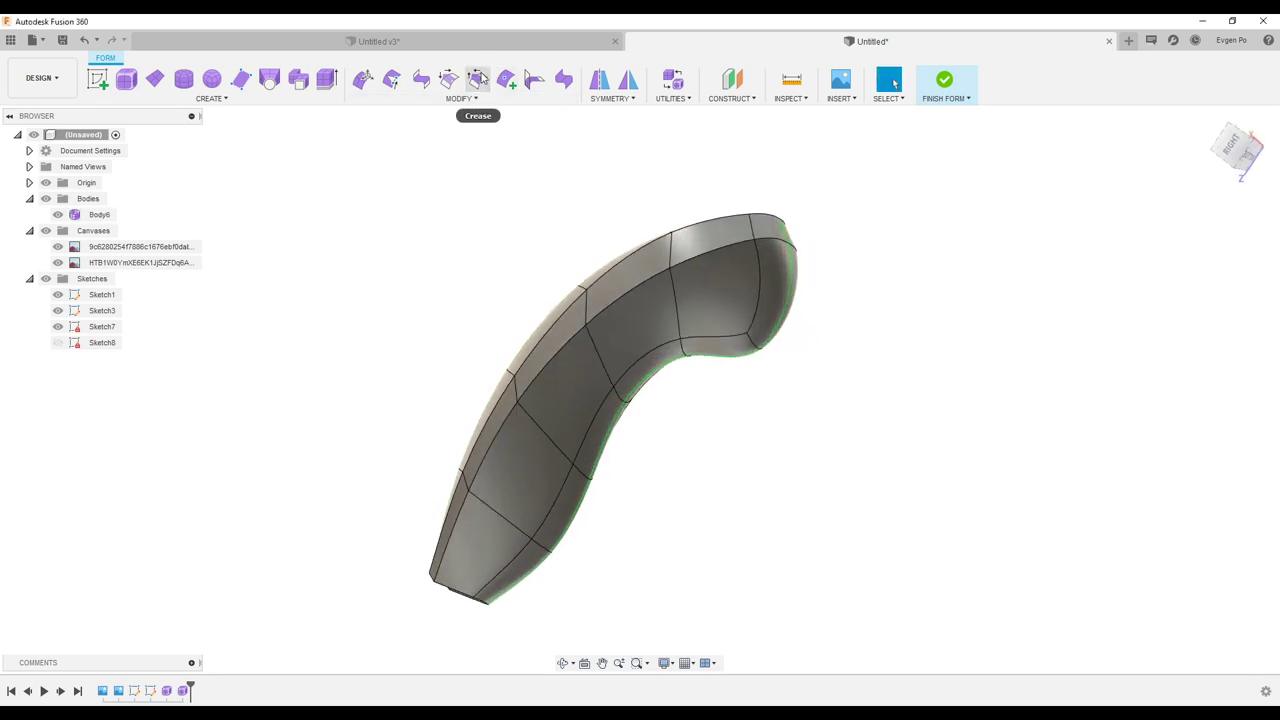
left_click(480, 78)
left_click(710, 341)
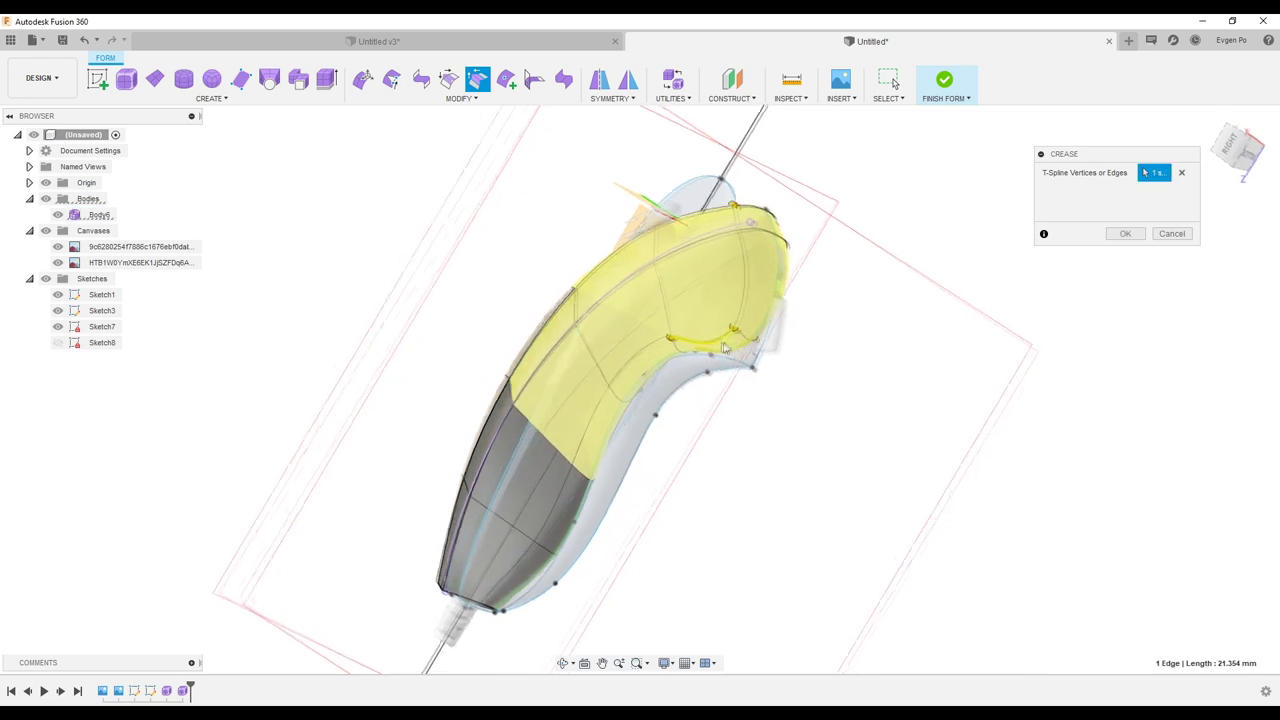
middle_click_drag(710, 341, 727, 323, "shift")
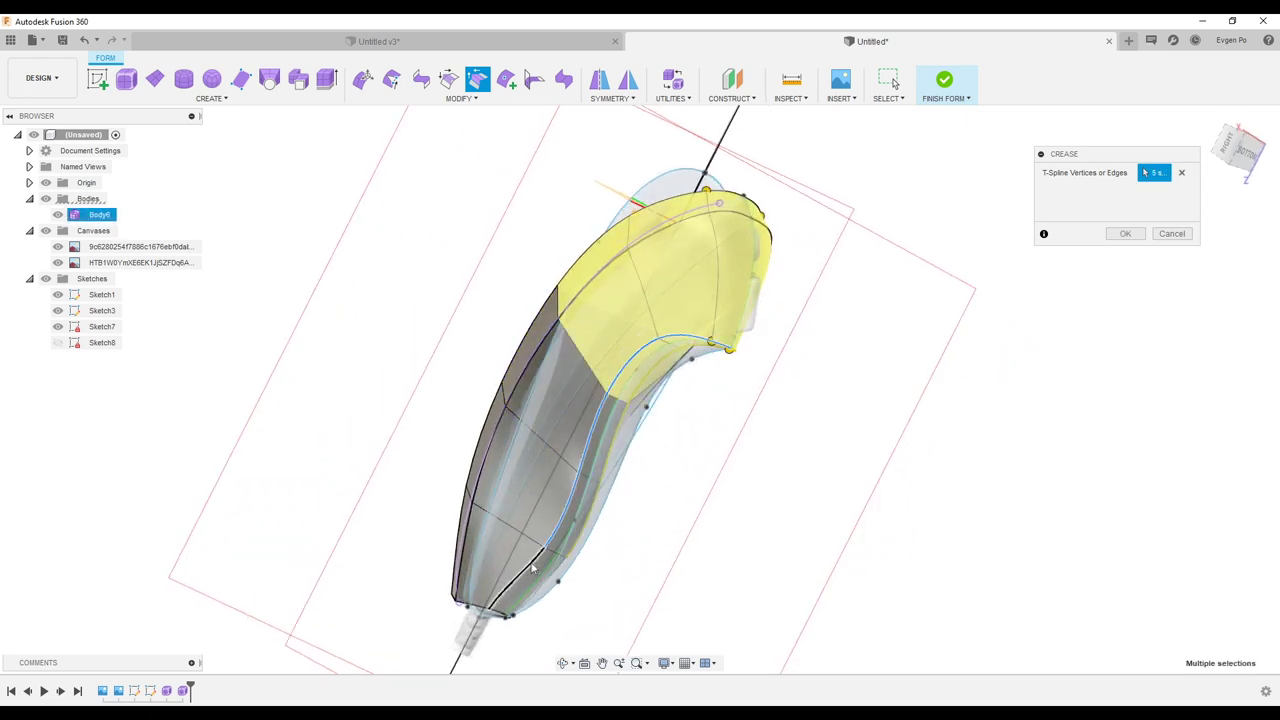
middle_click_drag(706, 505, 1054, 274, "shift")
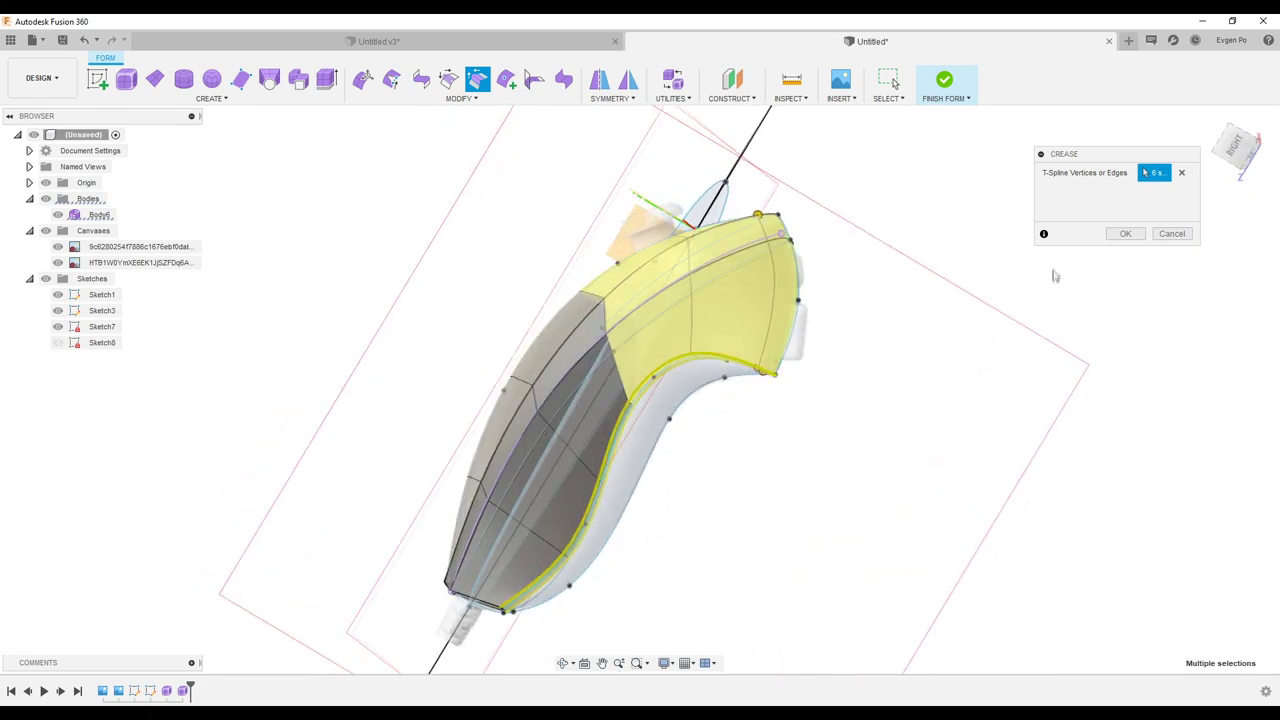
left_click(1114, 236)
mouse_move(1108, 241)
middle_mouse_down("shift")
mouse_move(760, 320)
mouse_move(744, 285)
mouse_move(719, 290)
middle_mouse_up("shift")
scroll(726, 327, "up", 5)
- Select the inner rim edge loop and an inner edge of the body for matching
left_click(719, 290)
double_click(719, 285)
scroll(1058, 360, "down", 5)
mouse_move(1057, 394)
middle_mouse_down("shift")
mouse_move(865, 282)
mouse_move(780, 320)
mouse_move(840, 332)
mouse_move(802, 370)
middle_mouse_up("shift")
left_click(841, 334)
scroll(803, 369, "up", 3)
scroll(788, 285, "down", 5)
scroll(782, 266, "up", 3)
- Match the side edge loop to a target curve, then cancel after the invalid-input-edges error
middle_click_drag(782, 266, 760, 440, "shift")
scroll(760, 440, "up", 3)
double_click(729, 418)
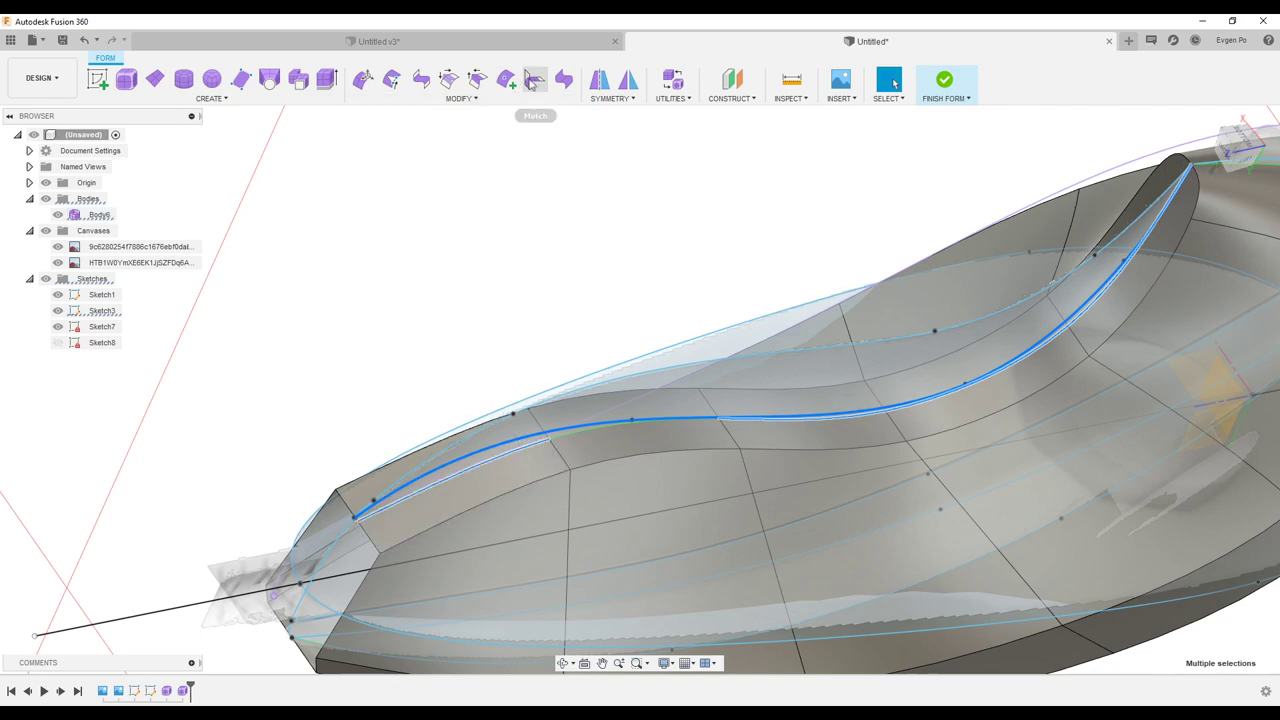
mouse_move(640, 420)
middle_mouse_down("shift")
mouse_move(705, 432)
mouse_move(760, 320)
middle_mouse_up("shift")
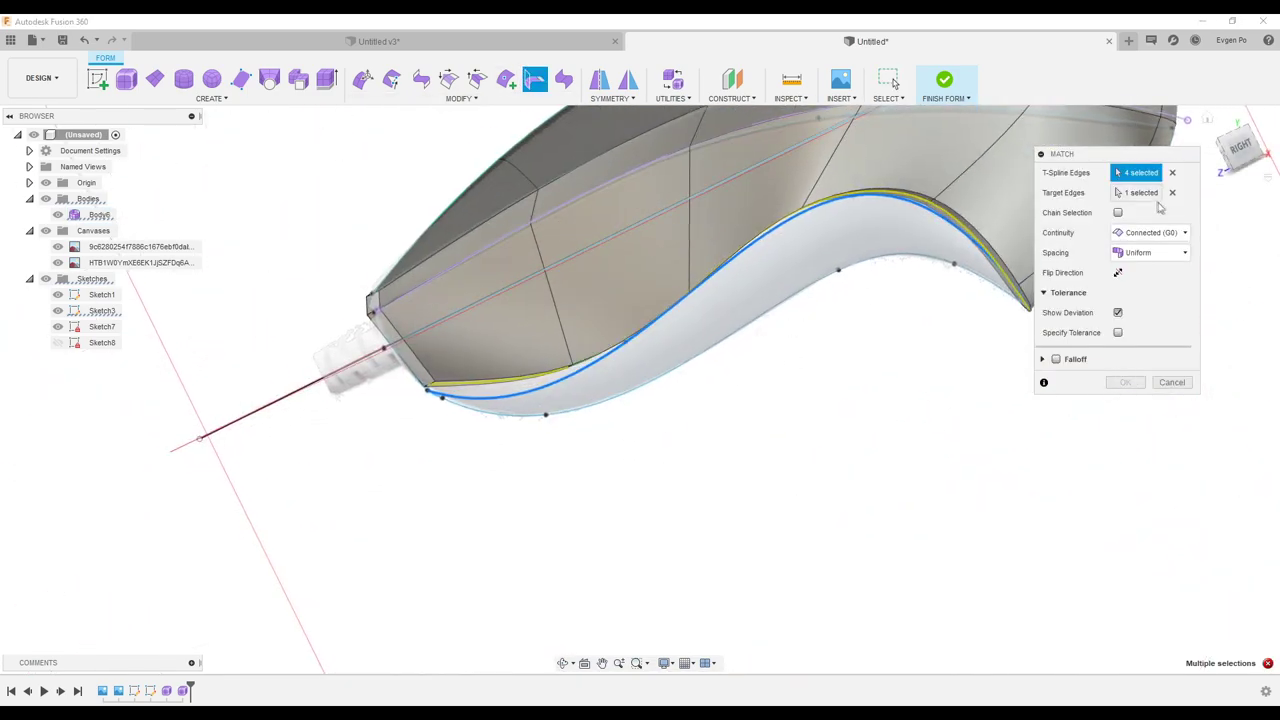
left_click(1143, 193)
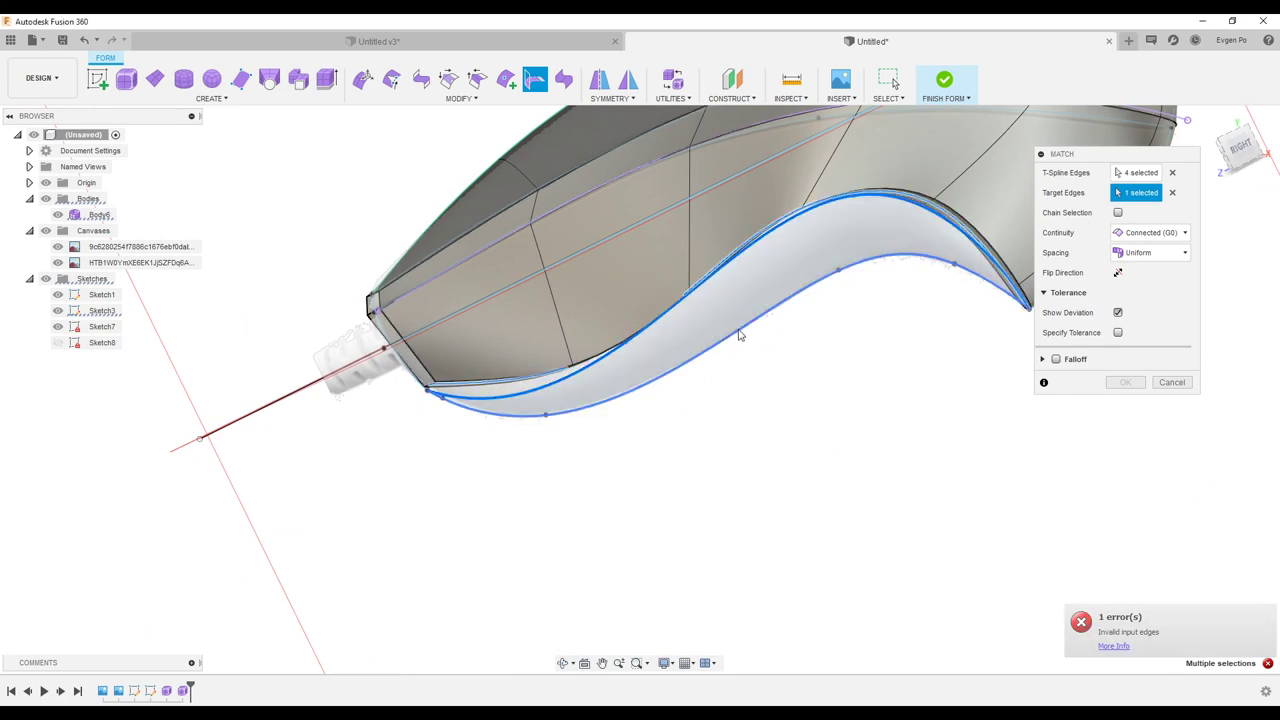
middle_click_drag(720, 346, 750, 357, "shift")
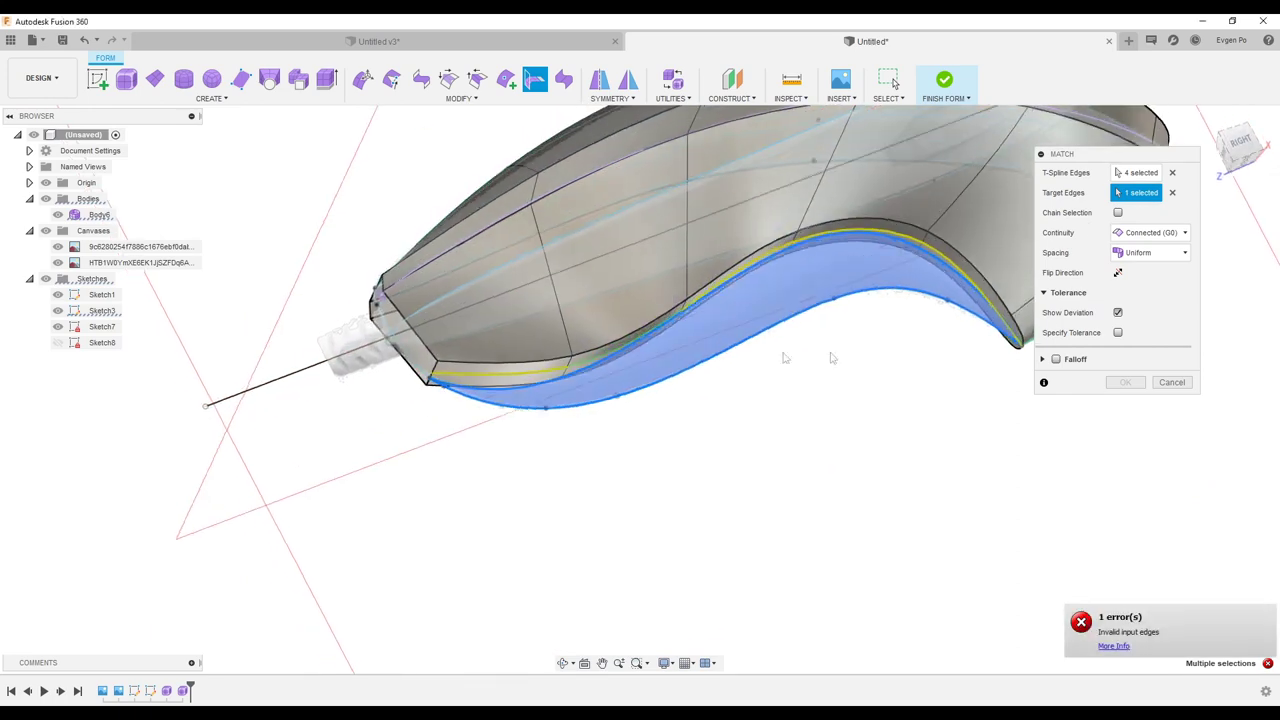
left_click(1170, 382)
- Hide the other sketches so only Sketch3's guide curve shows, and begin a new Match
middle_click_drag(1168, 386, 120, 320, "shift")
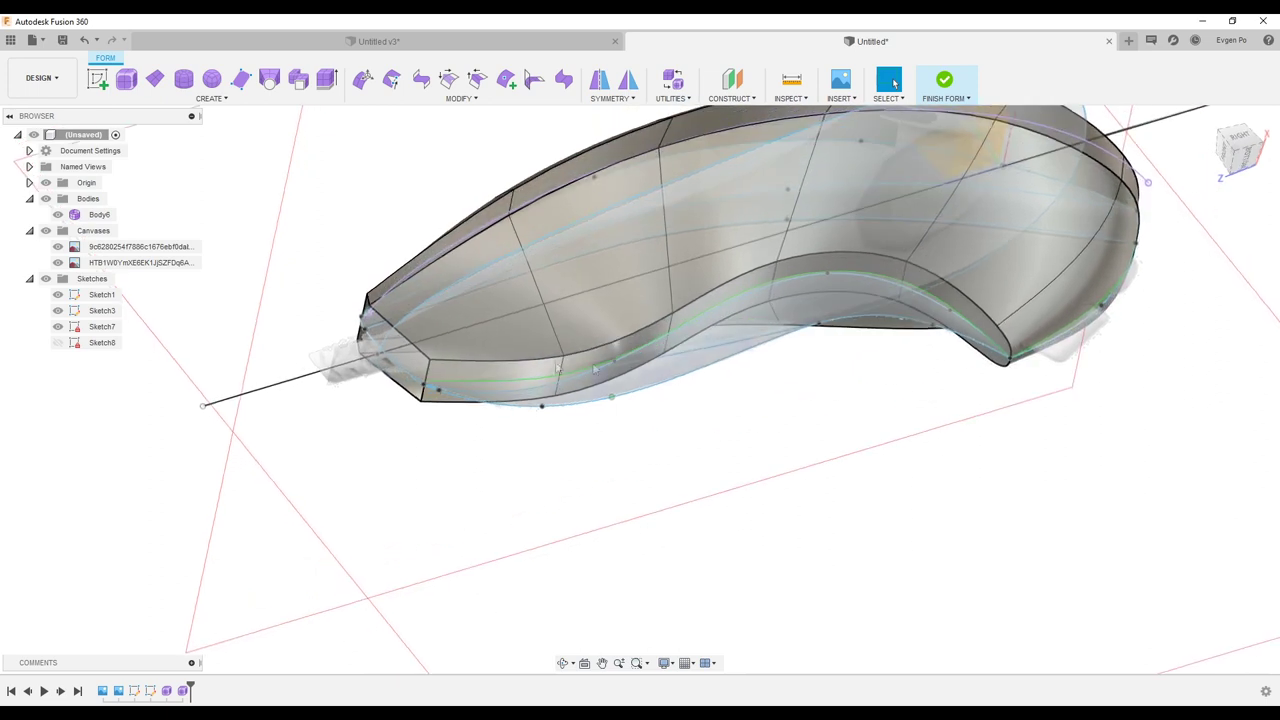
left_click(57, 294)
left_click(57, 310)
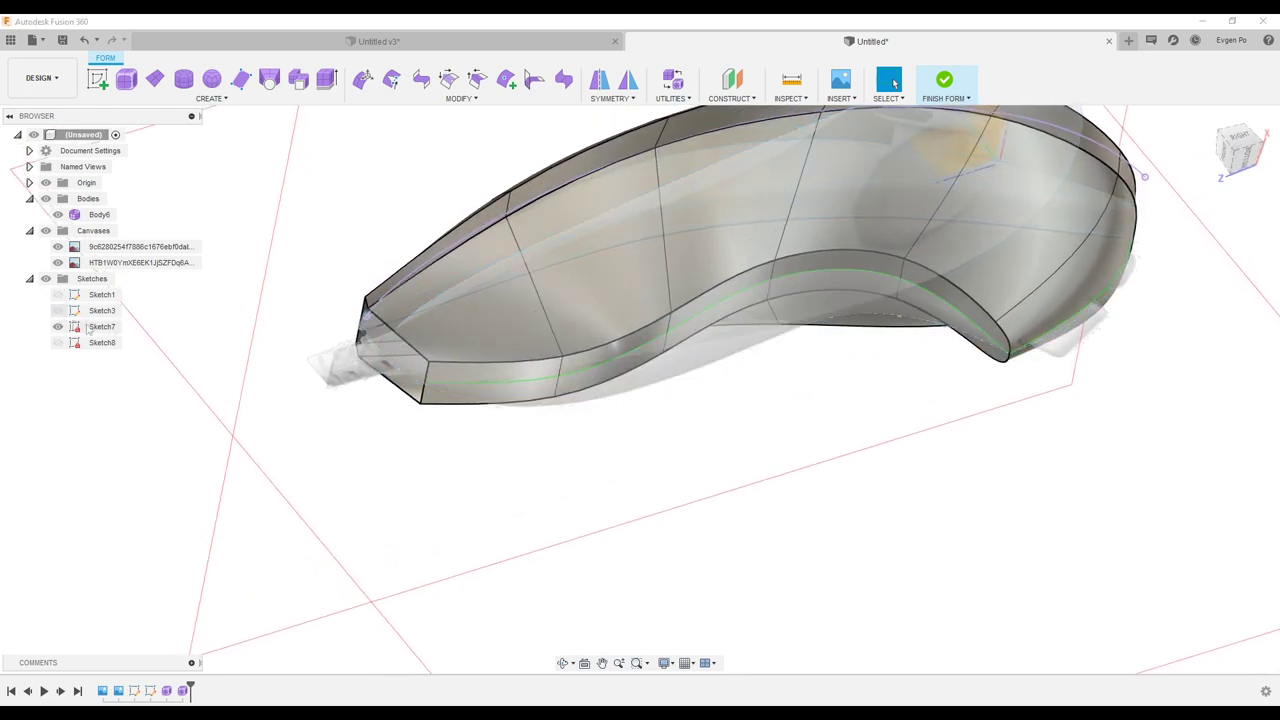
left_click(57, 310)
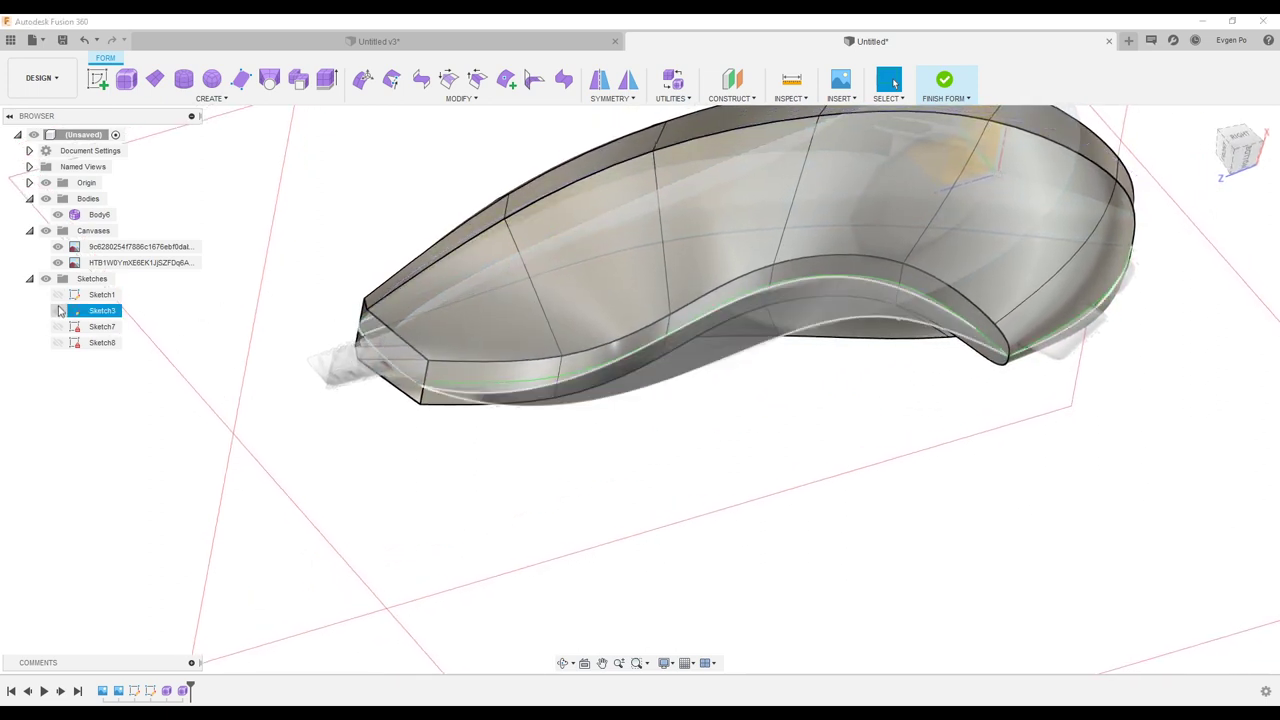
middle_click_drag(120, 330, 567, 146, "shift")
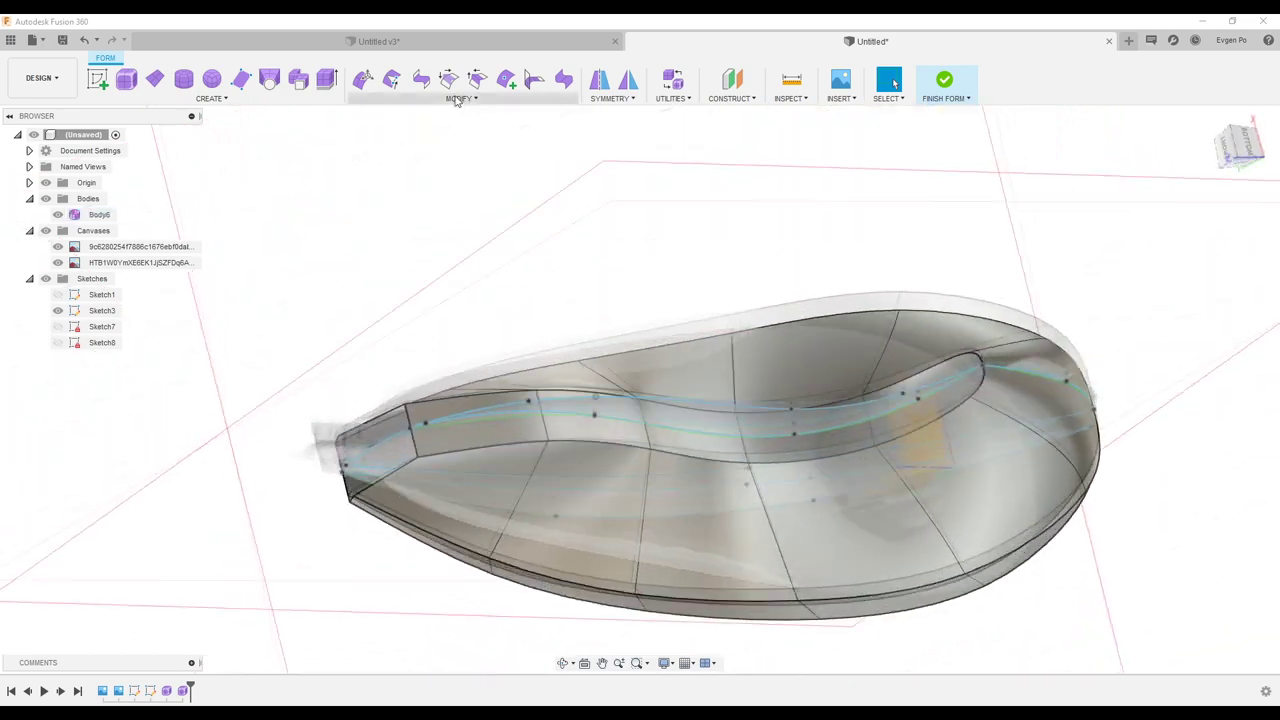
middle_click_drag(567, 146, 533, 84, "shift")
left_click(533, 84)
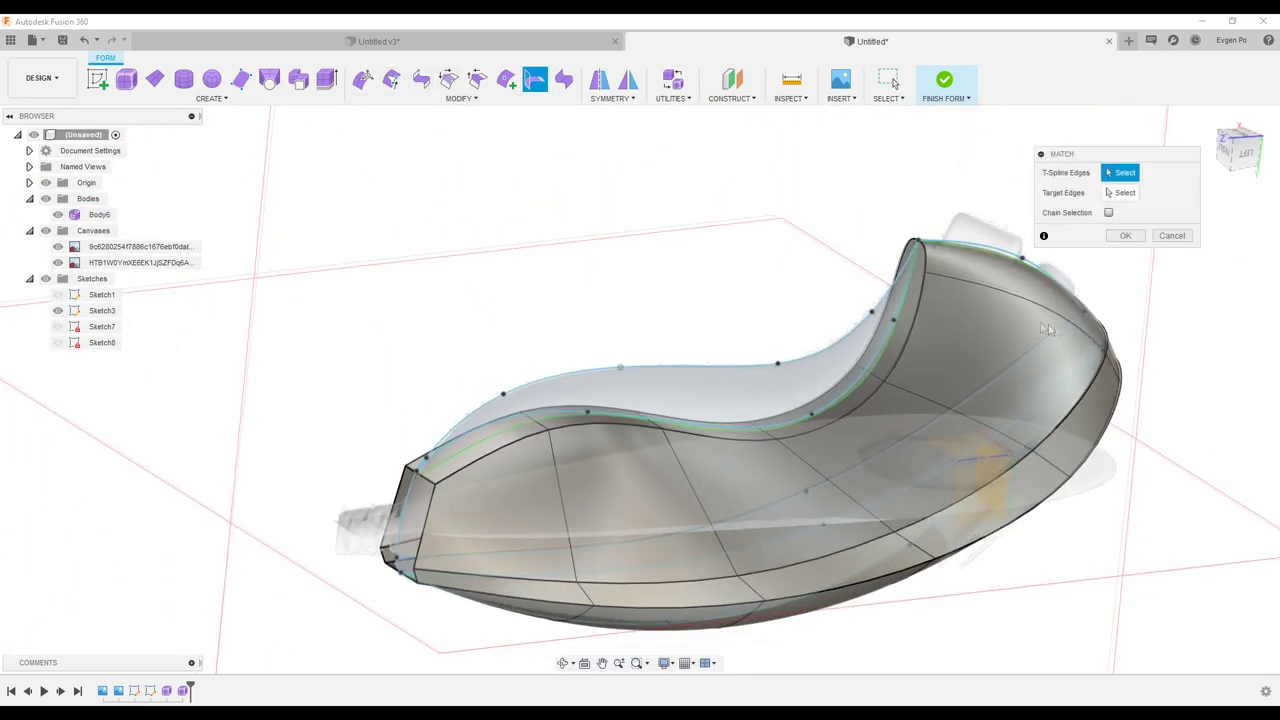
- Select the five T-Spline edges along the body's side as the edges to match
middle_click_drag(640, 300, 840, 285, "shift")
scroll(851, 283, "up", 3)
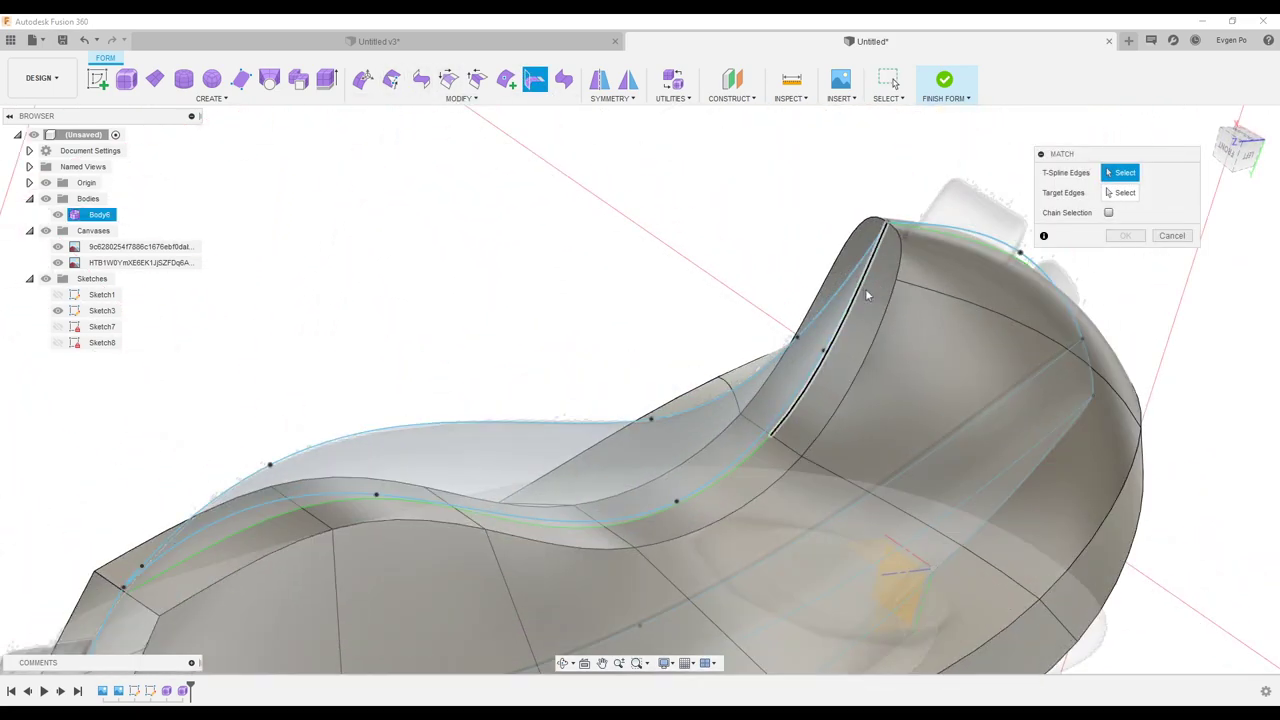
left_click(767, 445)
middle_click_drag(767, 445, 658, 483, "shift")
left_click(655, 466)
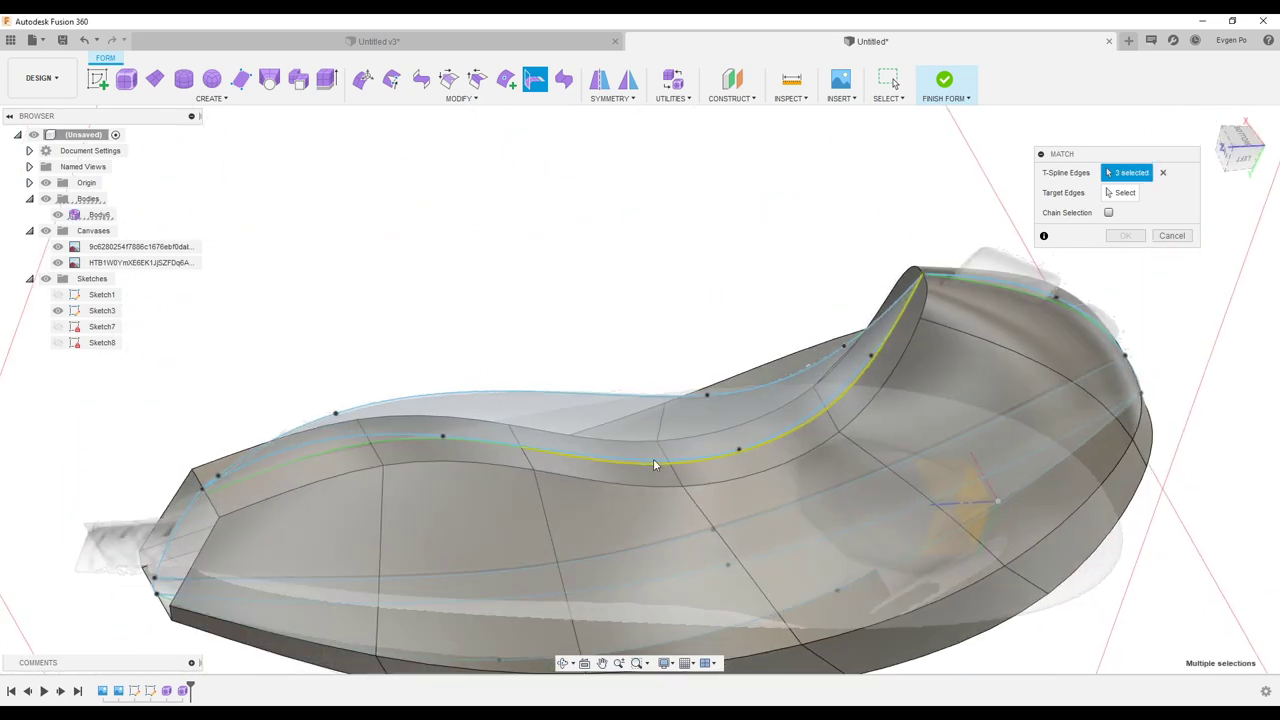
left_click(368, 448)
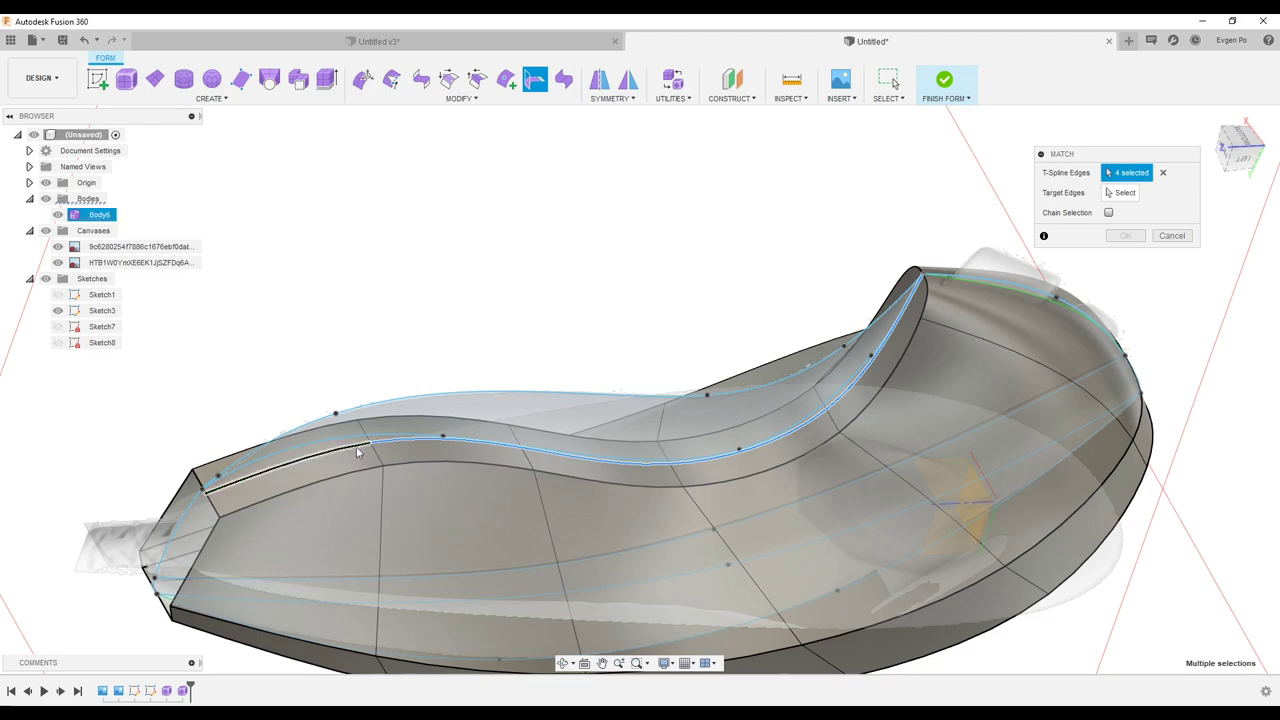
- Set the sketched guide curve as the target edge and confirm the match
left_click(785, 375)
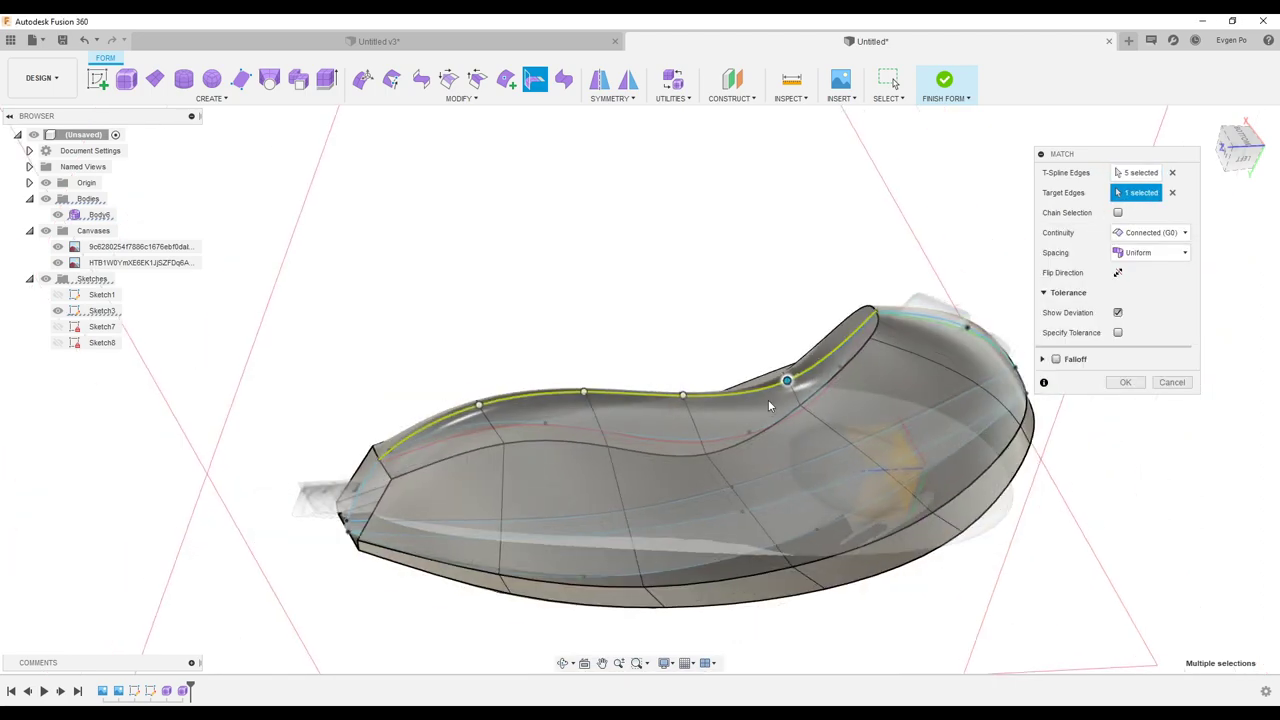
middle_click_drag(769, 401, 768, 405, "shift")
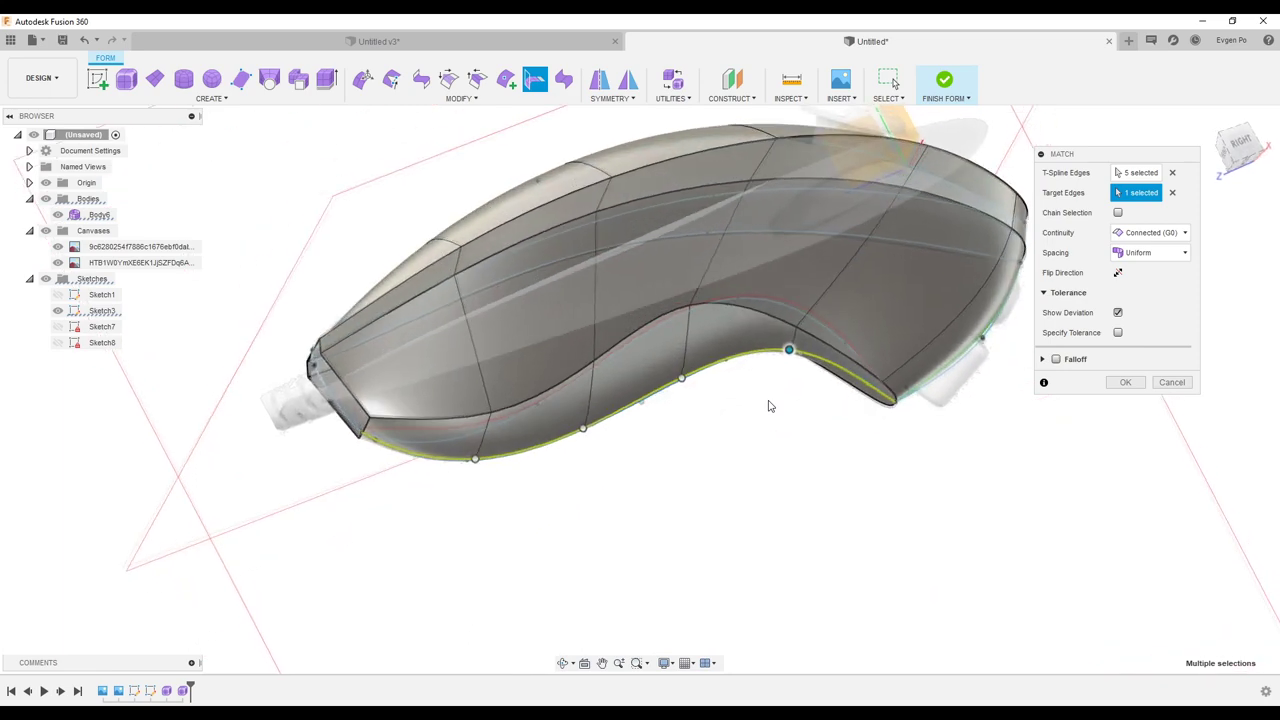
scroll(854, 426, "up", 5)
scroll(866, 425, "down", 2)
scroll(863, 411, "down", 2)
key("Return")
middle_click_drag(844, 467, 845, 467, "shift")
mouse_move(591, 397)
middle_mouse_down("shift")
mouse_move(751, 374)
mouse_move(747, 385)
mouse_move(345, 355)
middle_mouse_up("shift")
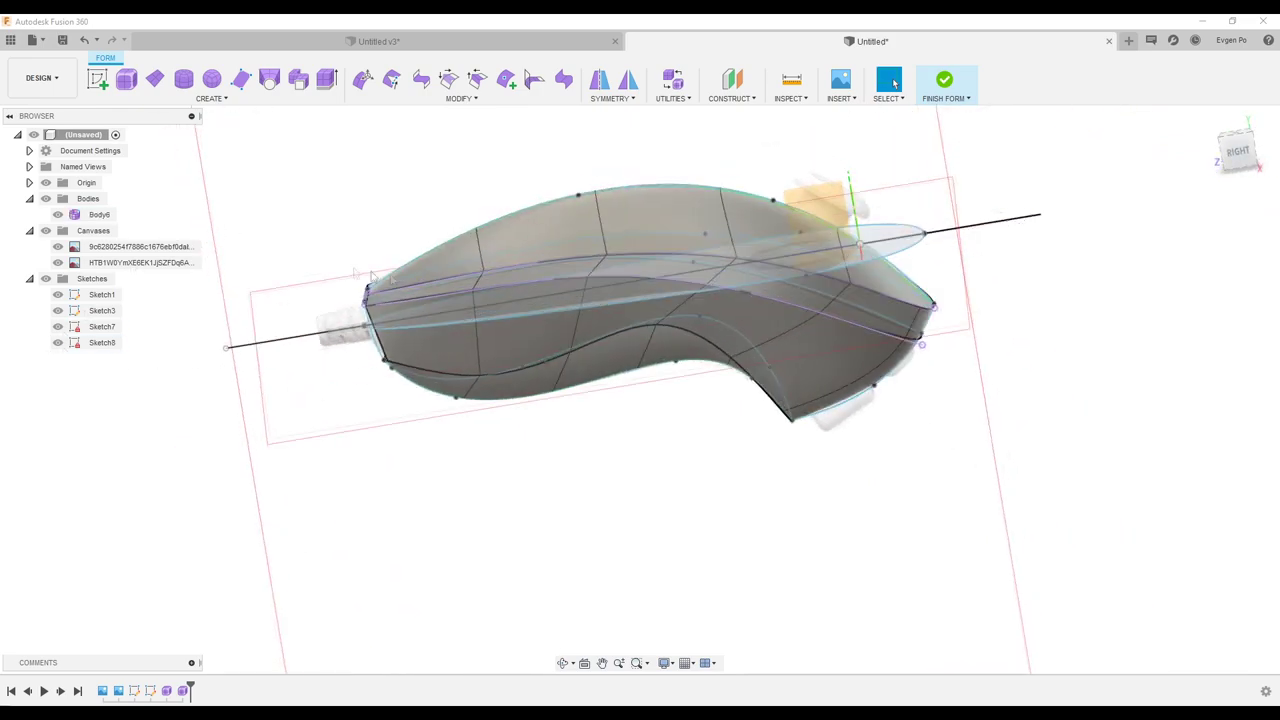
- Bridge the left and right vertical edges at Body6's front end with 2 faces and 0.00 twists
middle_click_drag(214, 231, 589, 318, "shift")
scroll(697, 354, "up", 3)
mouse_move(697, 354)
middle_mouse_down("shift")
mouse_move(925, 360)
mouse_move(914, 405)
mouse_move(407, 263)
middle_mouse_up("shift")
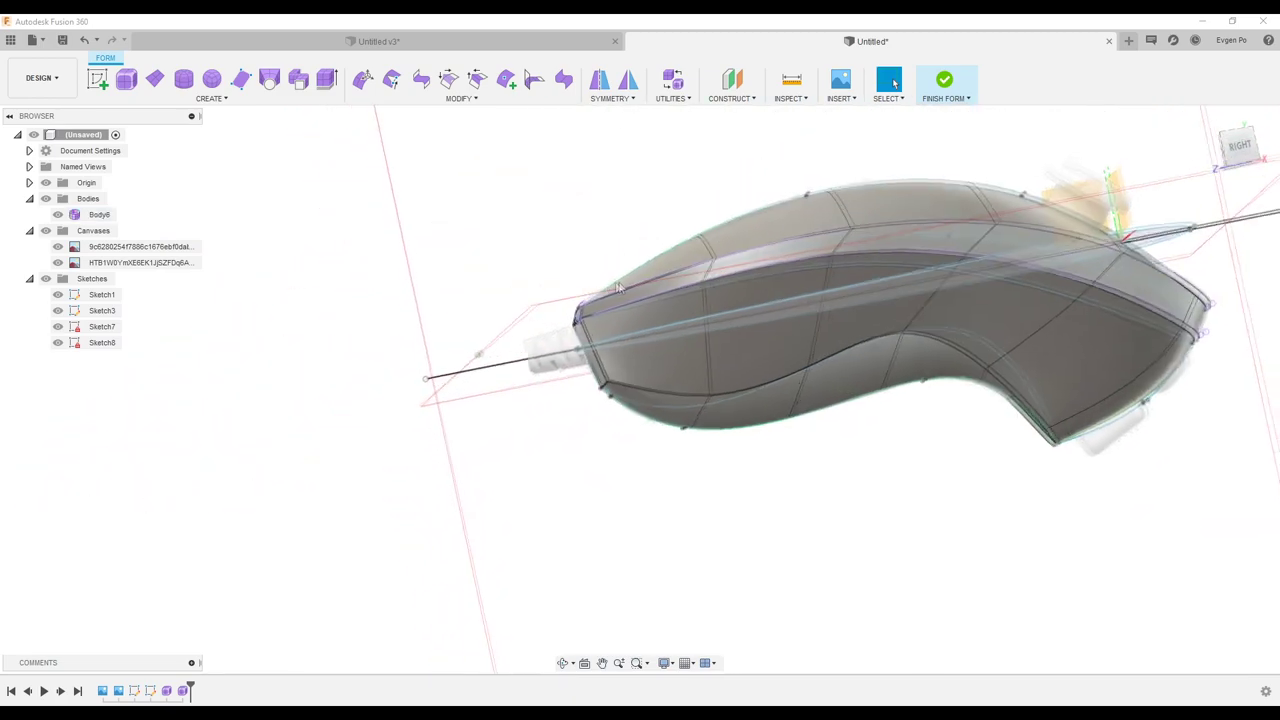
left_click(619, 281)
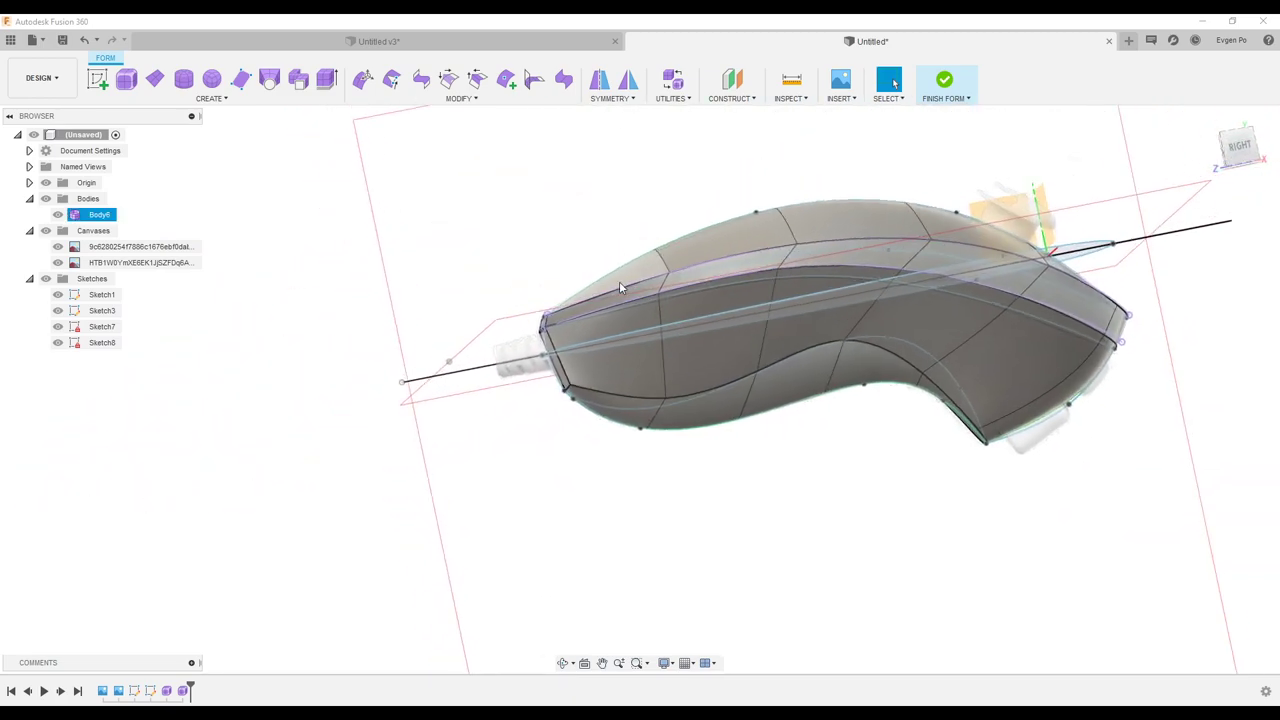
mouse_move(502, 334)
middle_mouse_down("shift")
mouse_move(350, 276)
mouse_move(300, 300)
mouse_move(282, 328)
middle_mouse_up("shift")
scroll(258, 332, "up", 3)
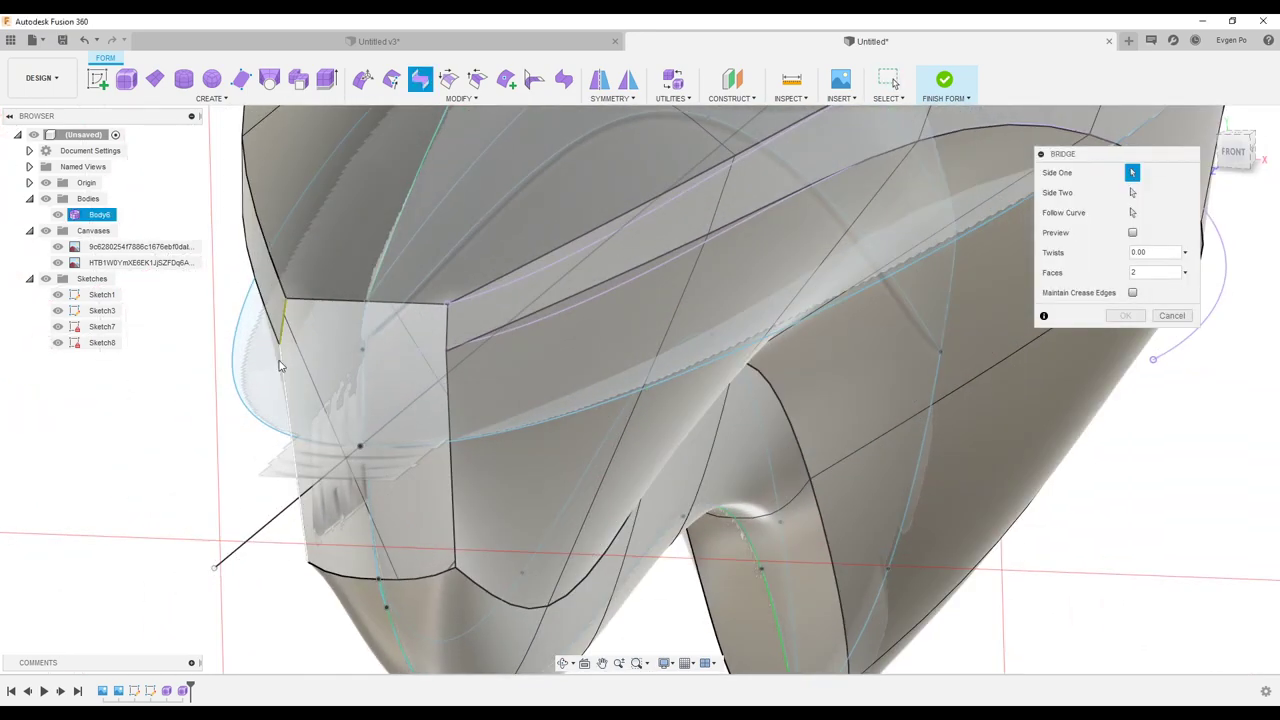
left_click(1133, 192)
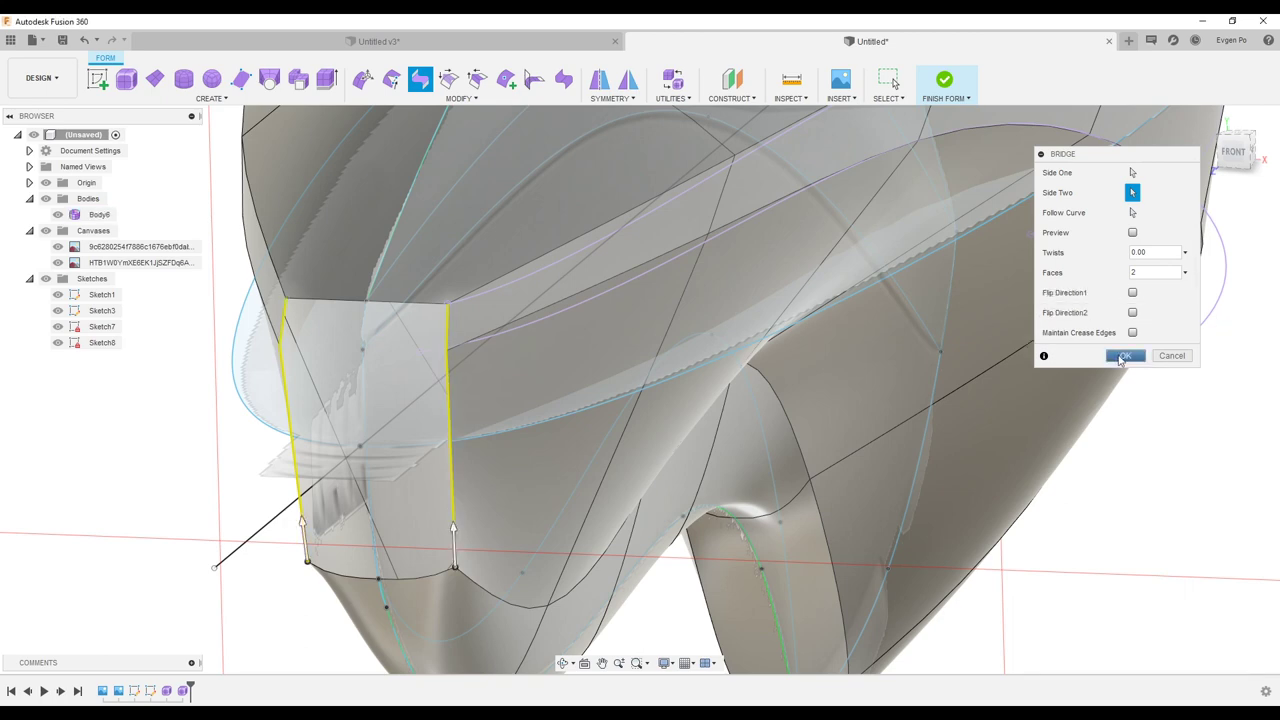
left_click(1122, 357)
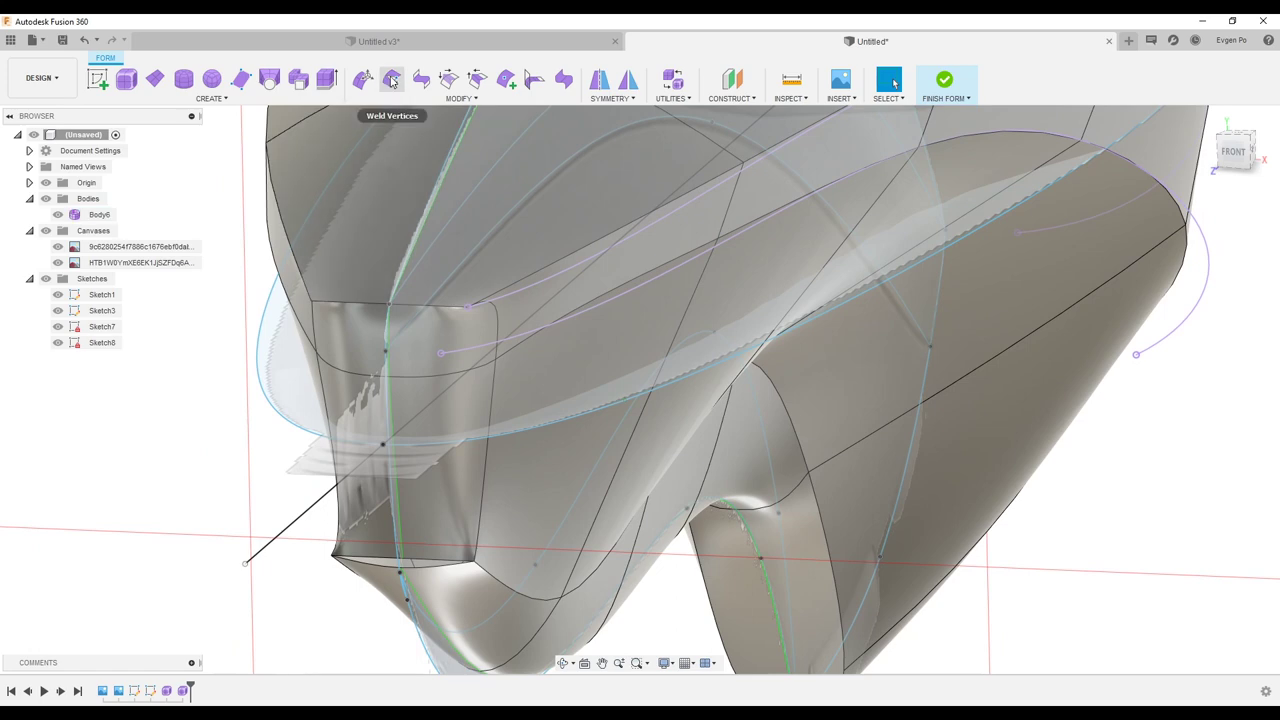
- Weld the two loose vertices at the body's front end together
scroll(400, 300, "up", 3)
left_click(399, 334)
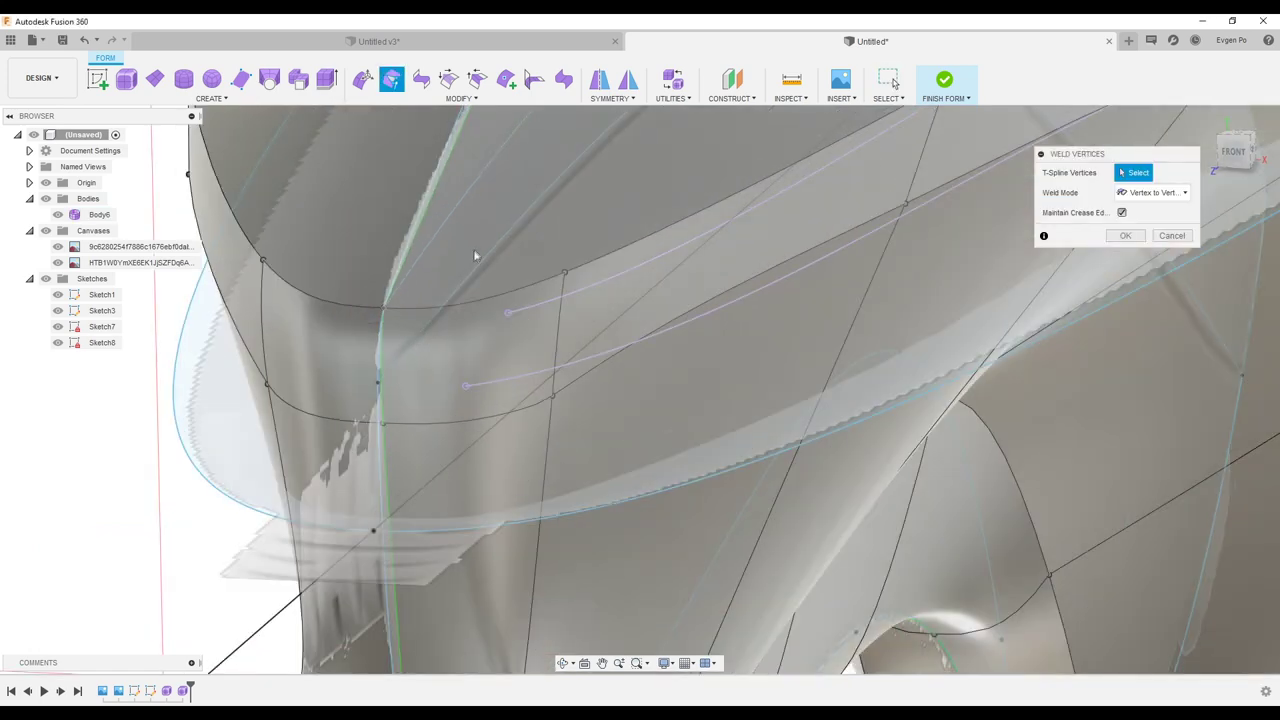
middle_click_drag(399, 334, 418, 543, "shift")
middle_click_drag(445, 584, 455, 568, "shift")
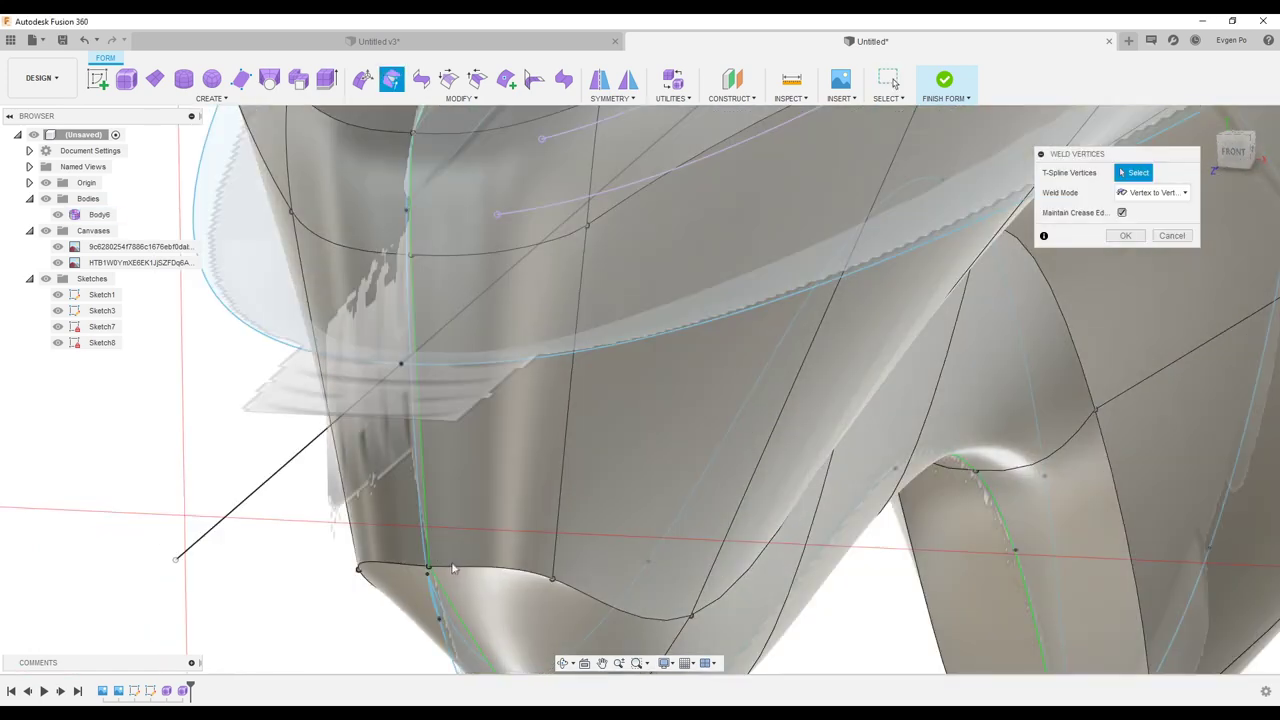
middle_click_drag(781, 432, 1133, 289, "shift")
left_click(1127, 236)
- Crease the 8.556 mm edge near the bridged front region
left_click(484, 86)
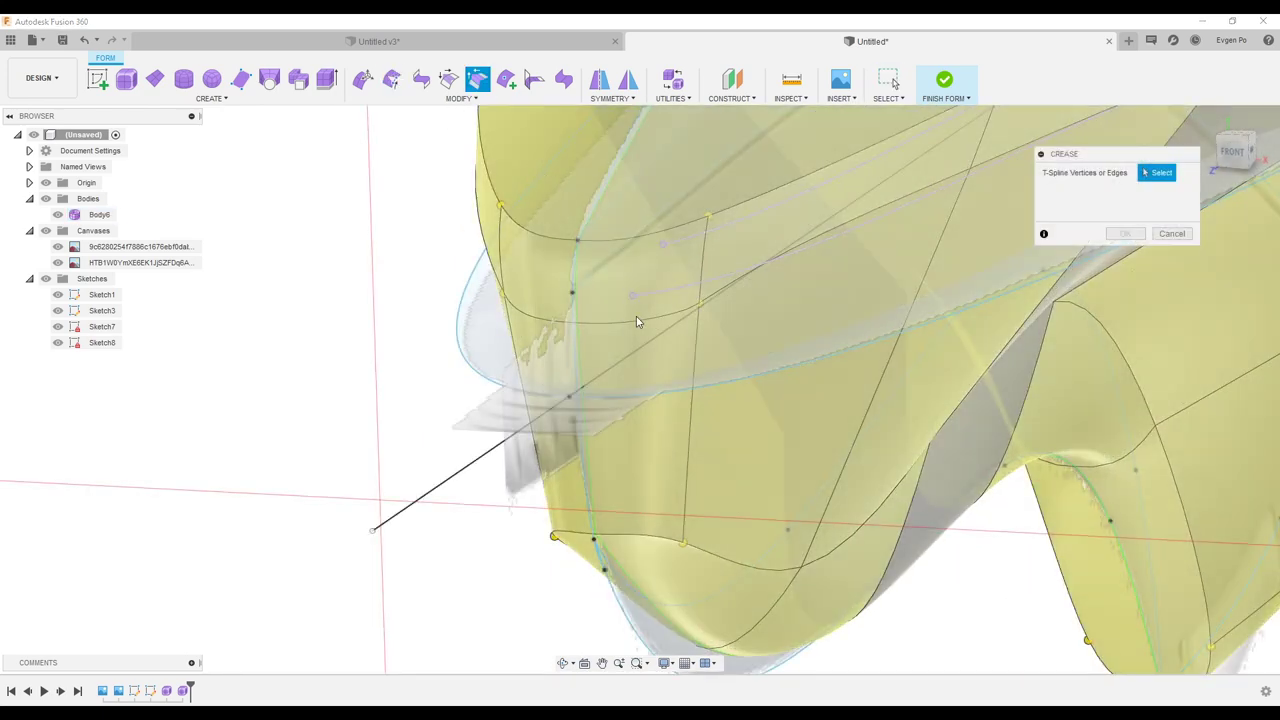
left_click(638, 322)
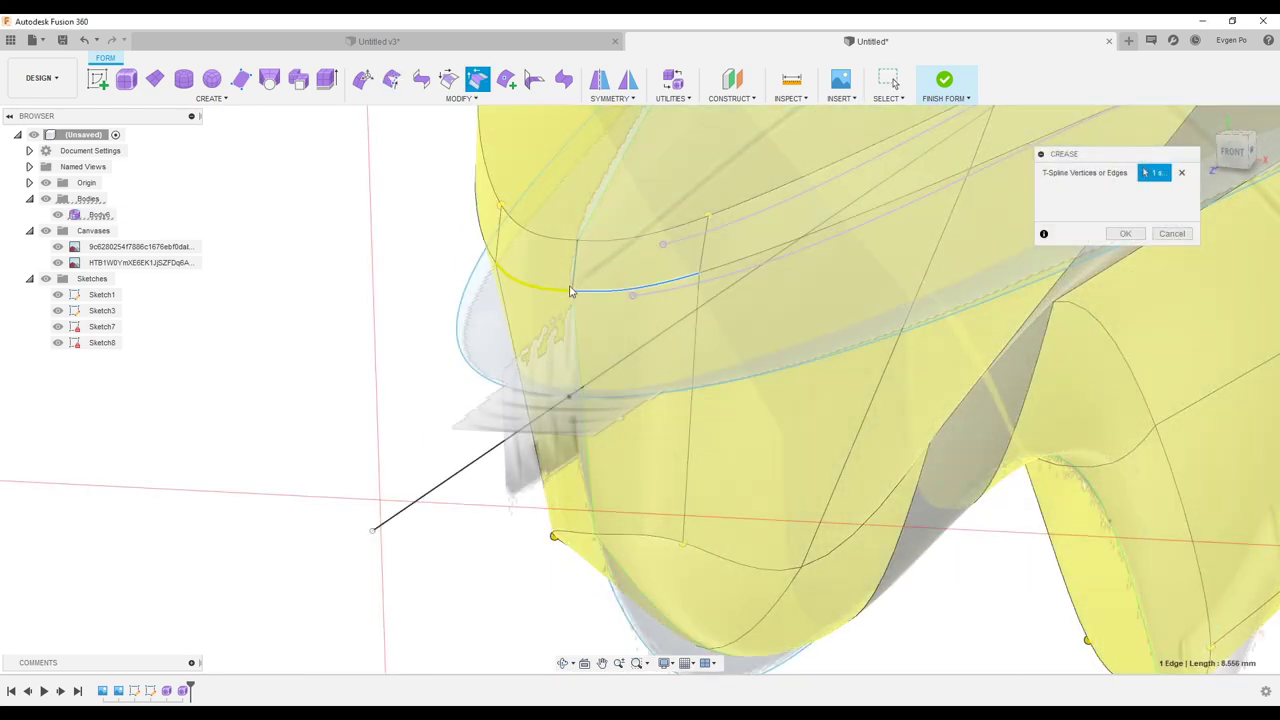
left_click(1125, 233)
mouse_move(623, 263)
middle_mouse_down("shift")
mouse_move(443, 303)
mouse_move(1075, 323)
middle_mouse_up("shift")
left_click(799, 324)
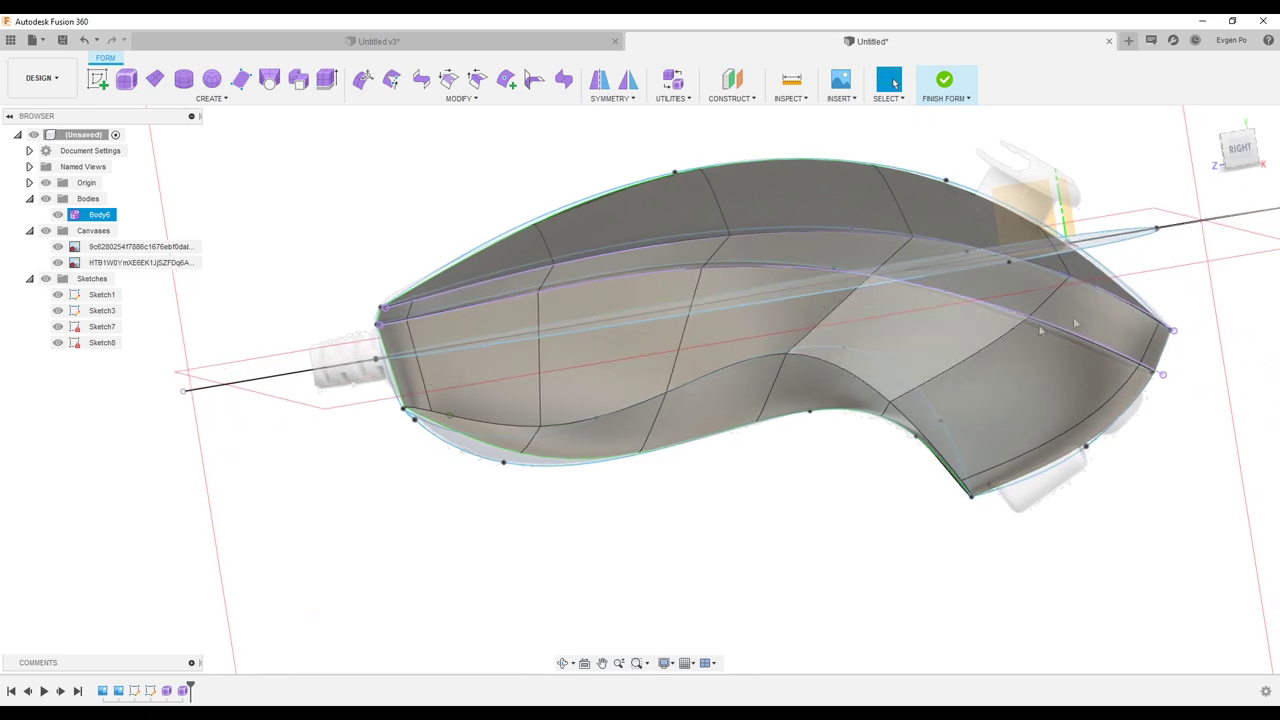
- Zoom in on the lower edge and pick the vertex at its inner bend to reshape with Edit Form
key("Escape")
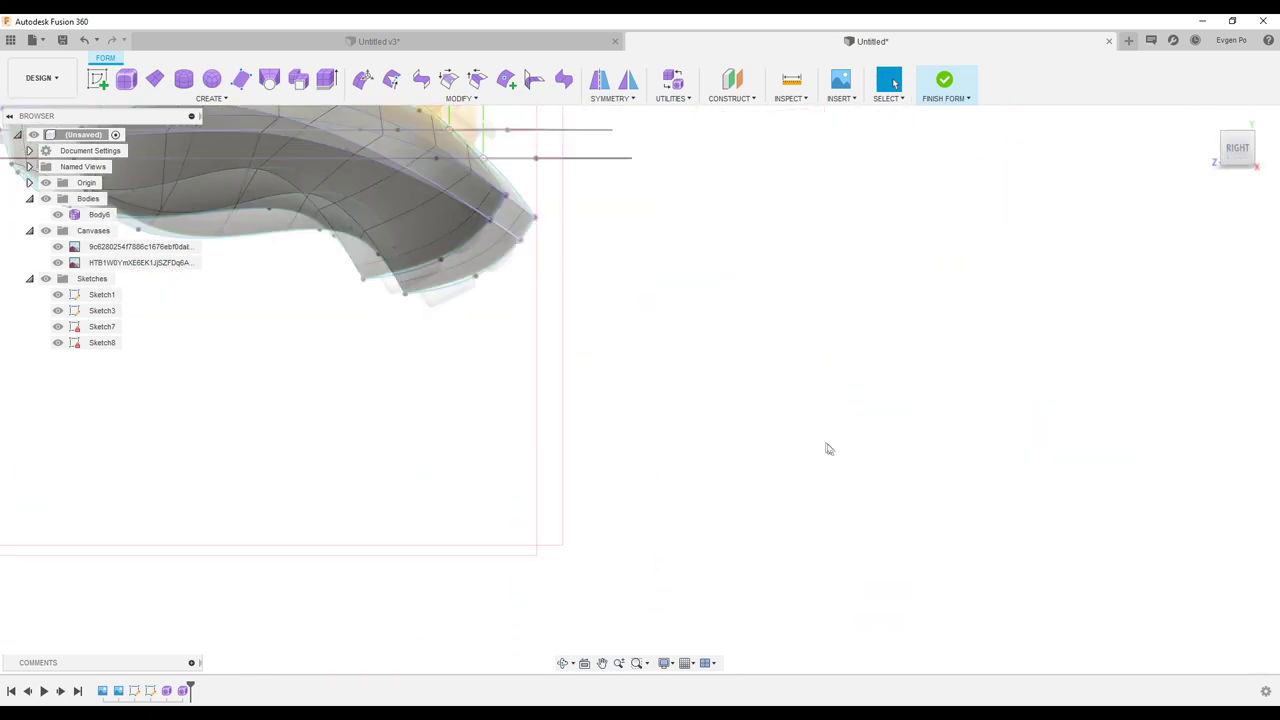
scroll(671, 290, "up", 5)
left_click(750, 356)
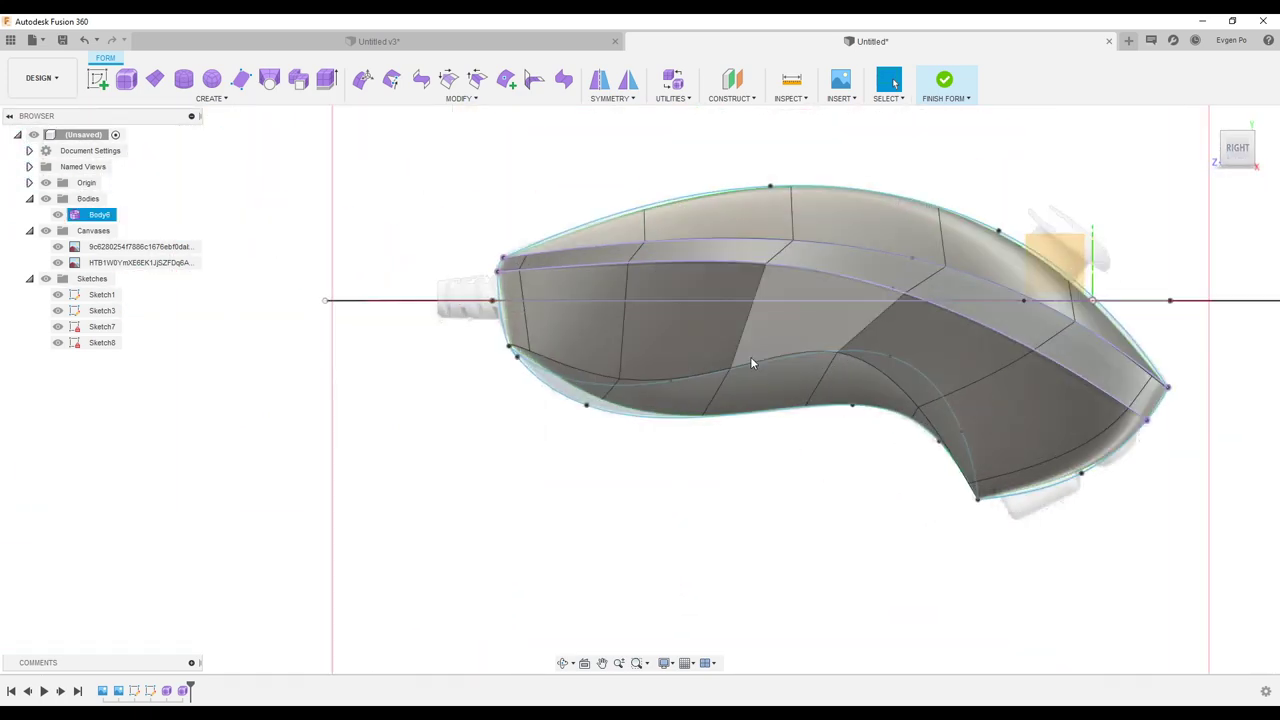
scroll(935, 411, "up", 5)
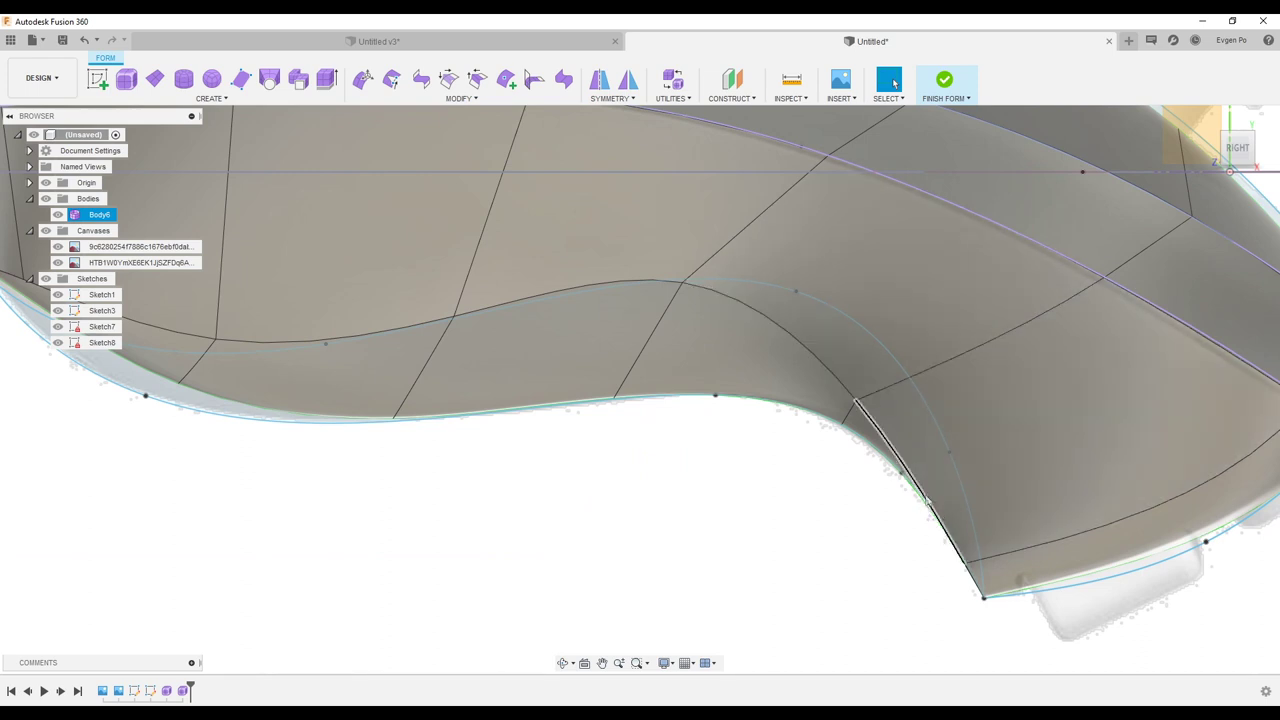
scroll(930, 450, "down", 3)
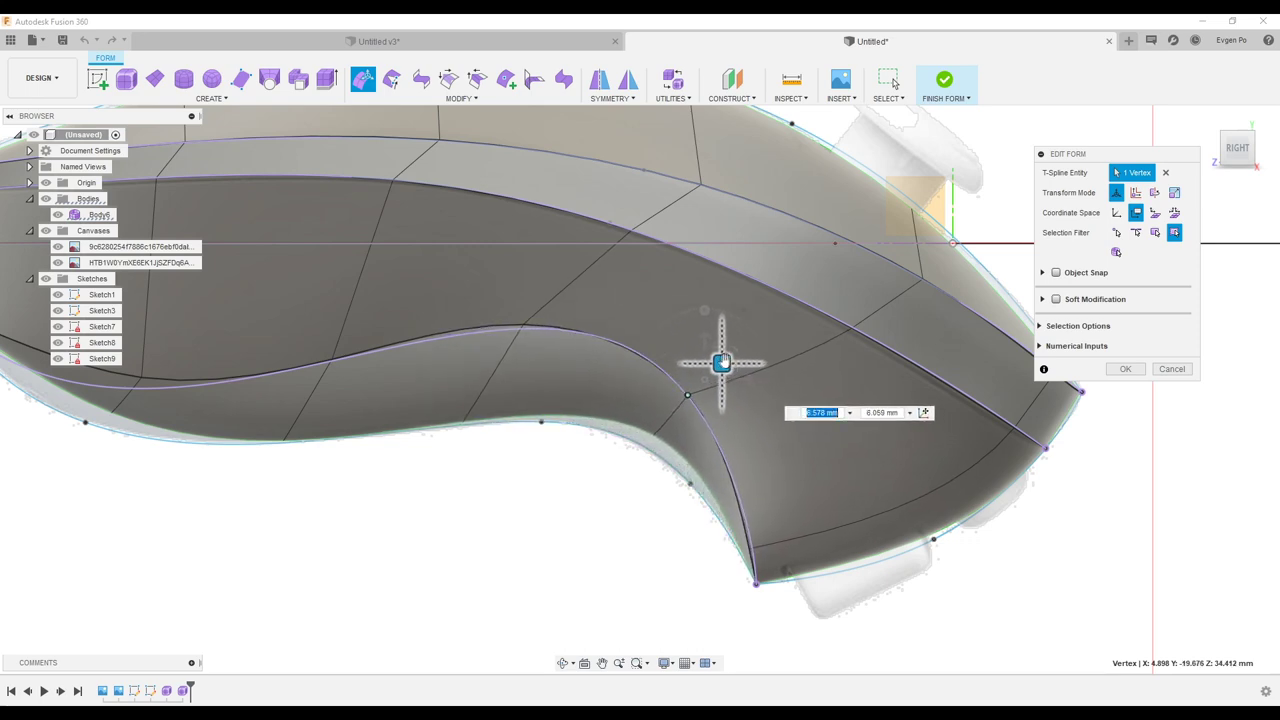
- Accept the Edit Form vertex move and bring the body's lower side into view
scroll(722, 362, "down", 5)
scroll(641, 419, "up", 6)
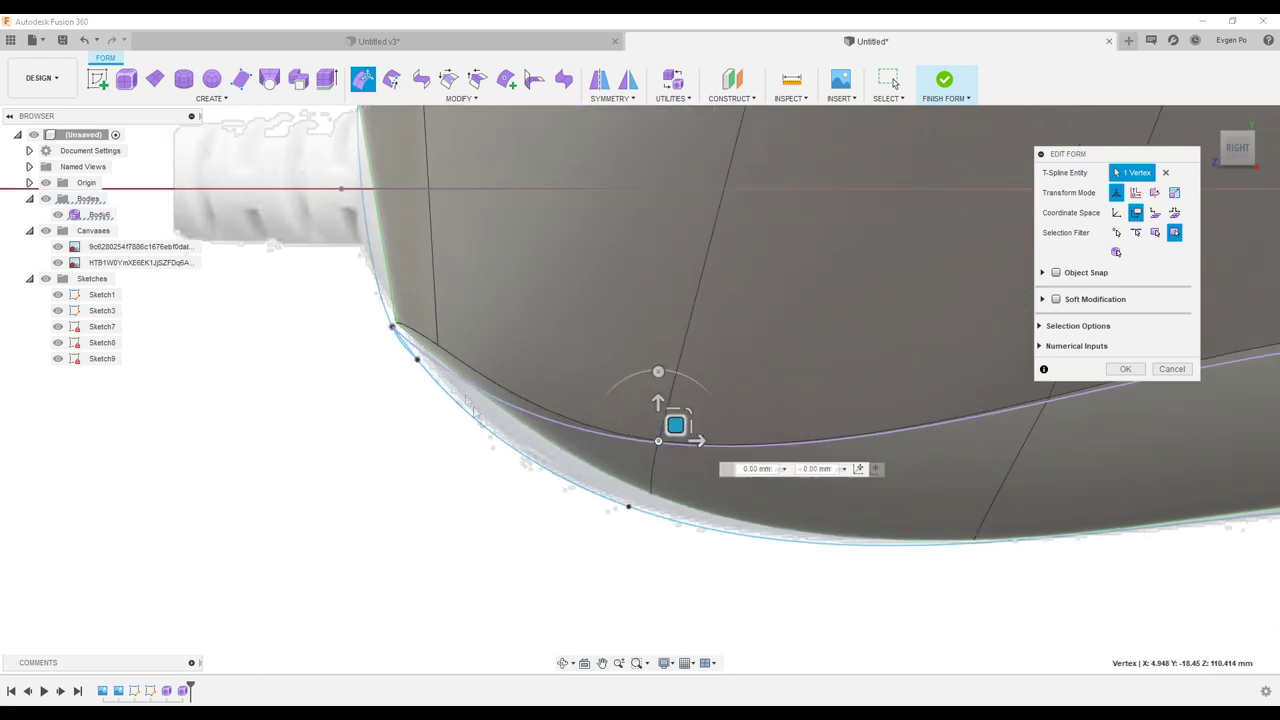
scroll(1058, 385, "down", 2)
left_click(1123, 369)
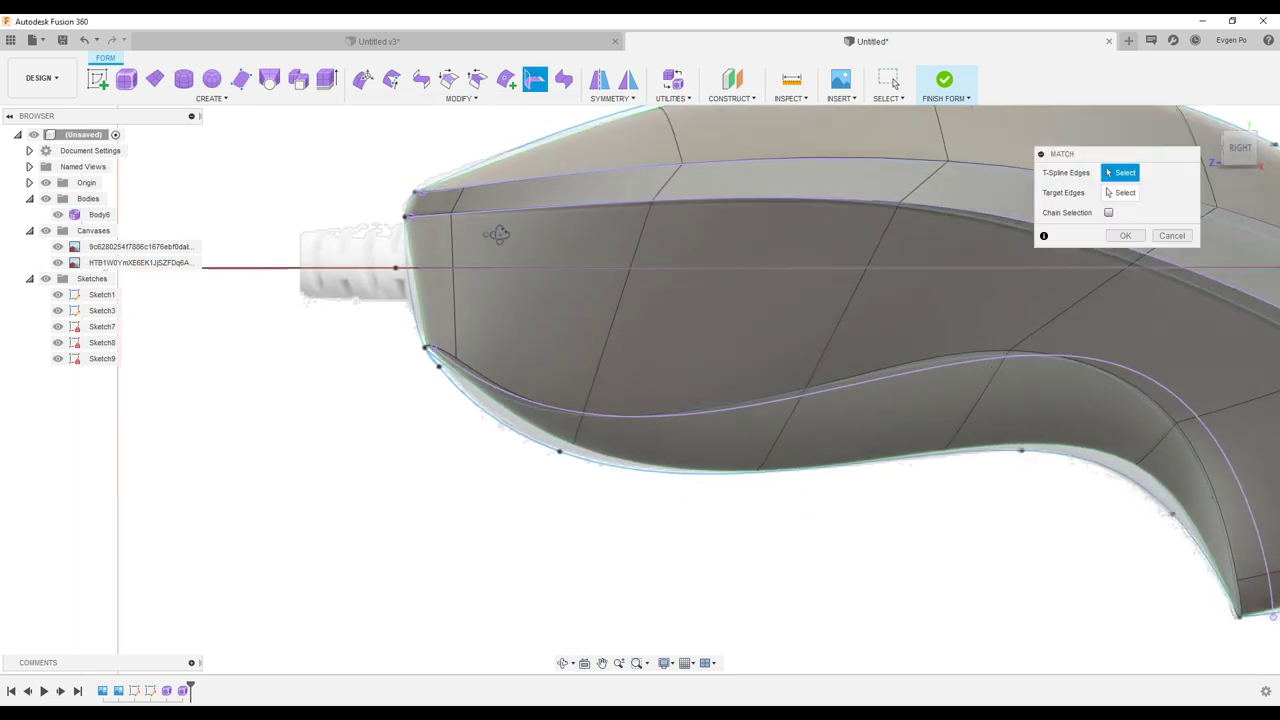
middle_click_drag(546, 229, 423, 305, "shift")
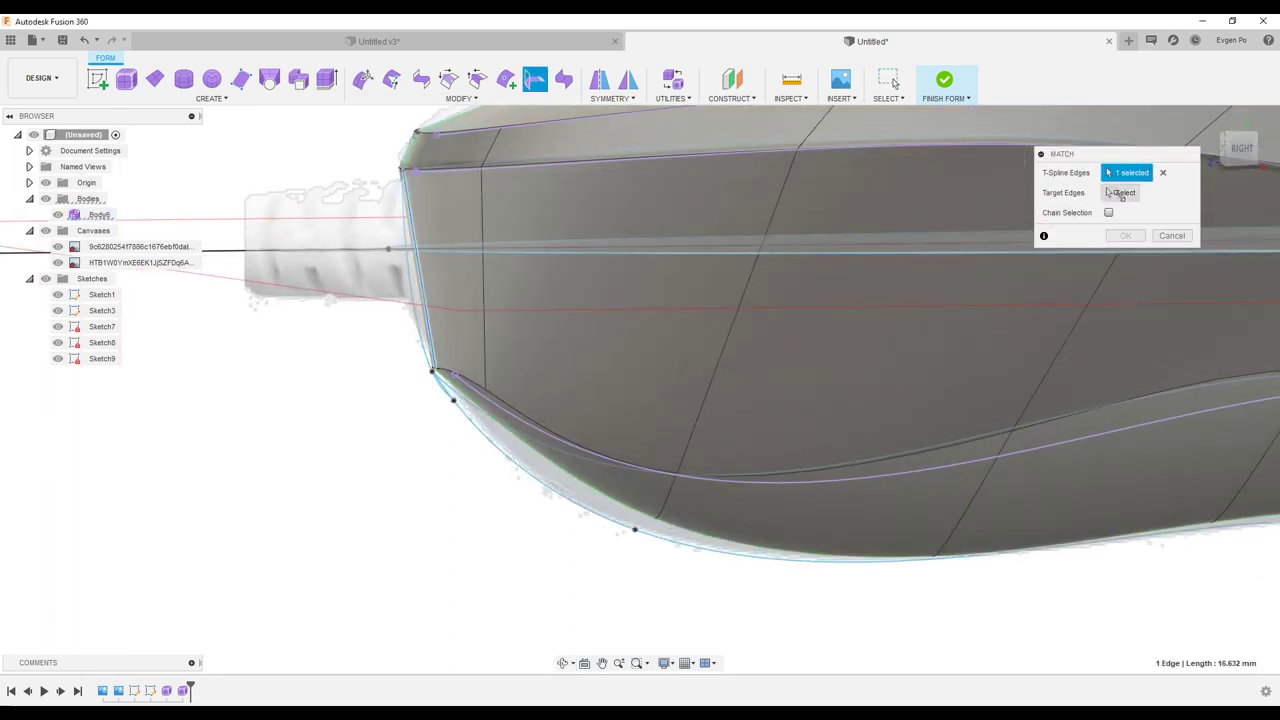
- Fit the front-end edge to its guide curve at 0.547 mm deviation and hide Sketch9
left_click(418, 306)
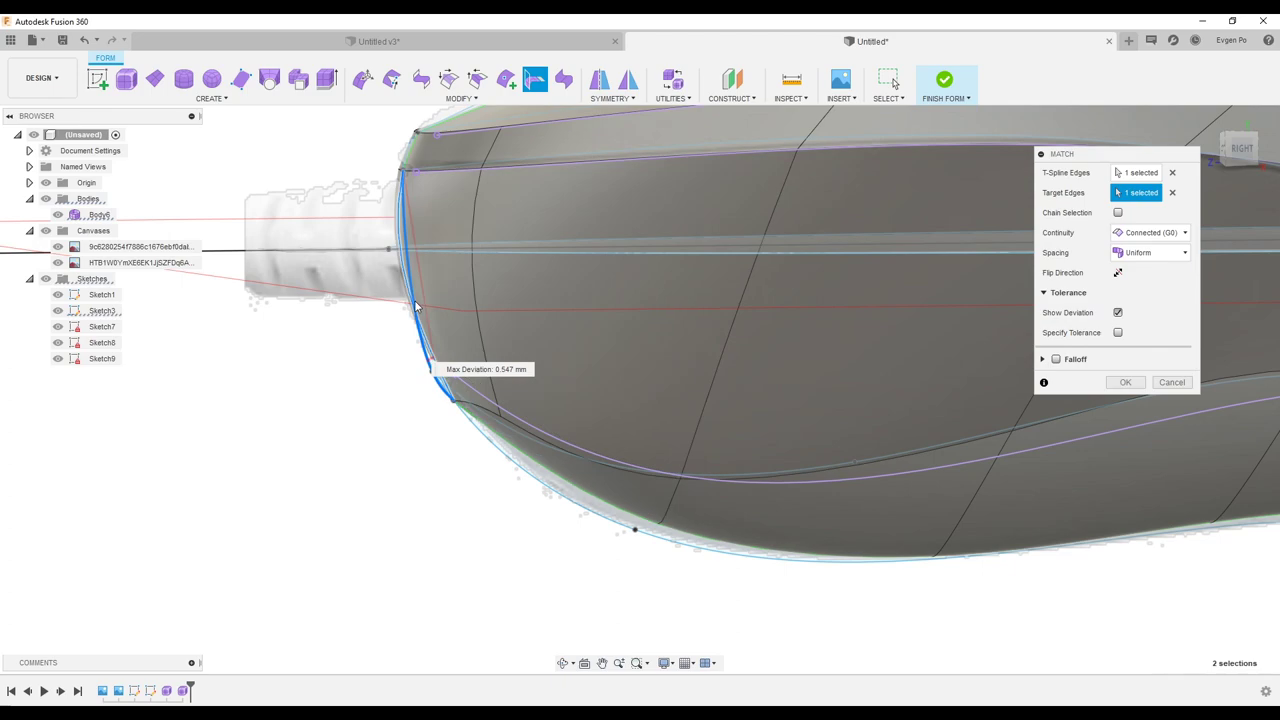
left_click(1126, 382)
middle_click_drag(610, 391, 505, 402, "shift")
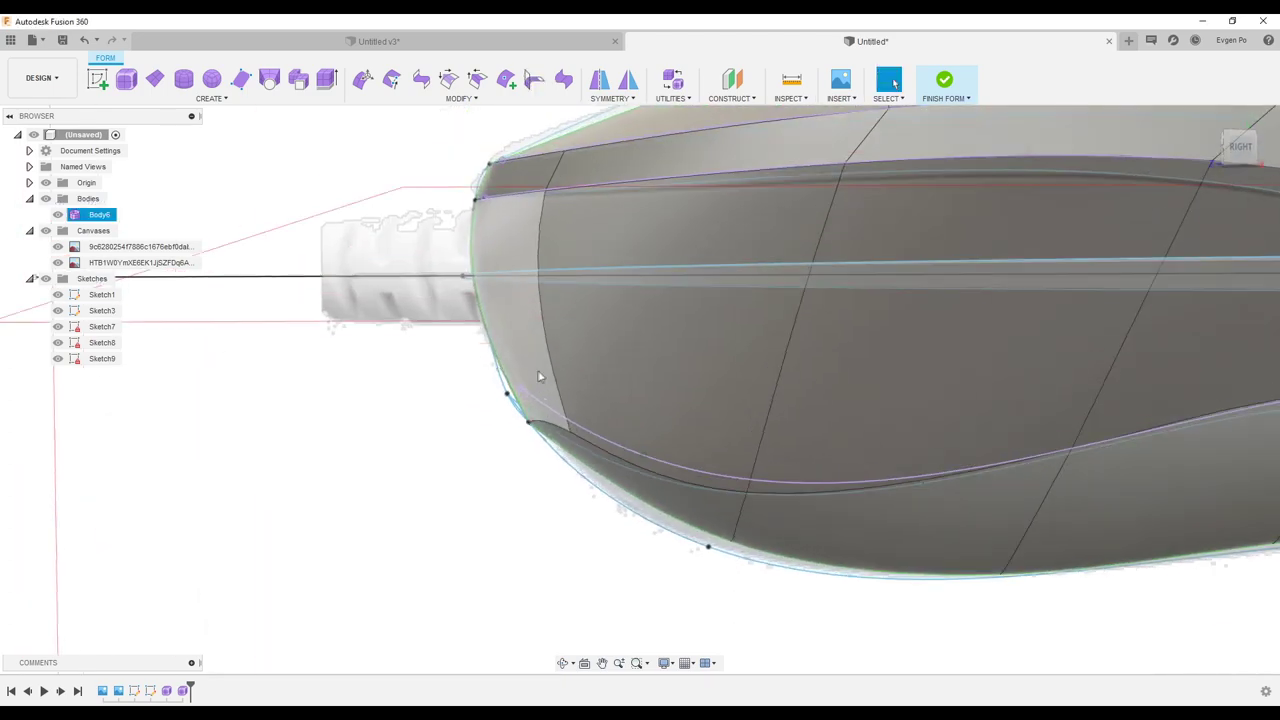
scroll(505, 402, "up", 3)
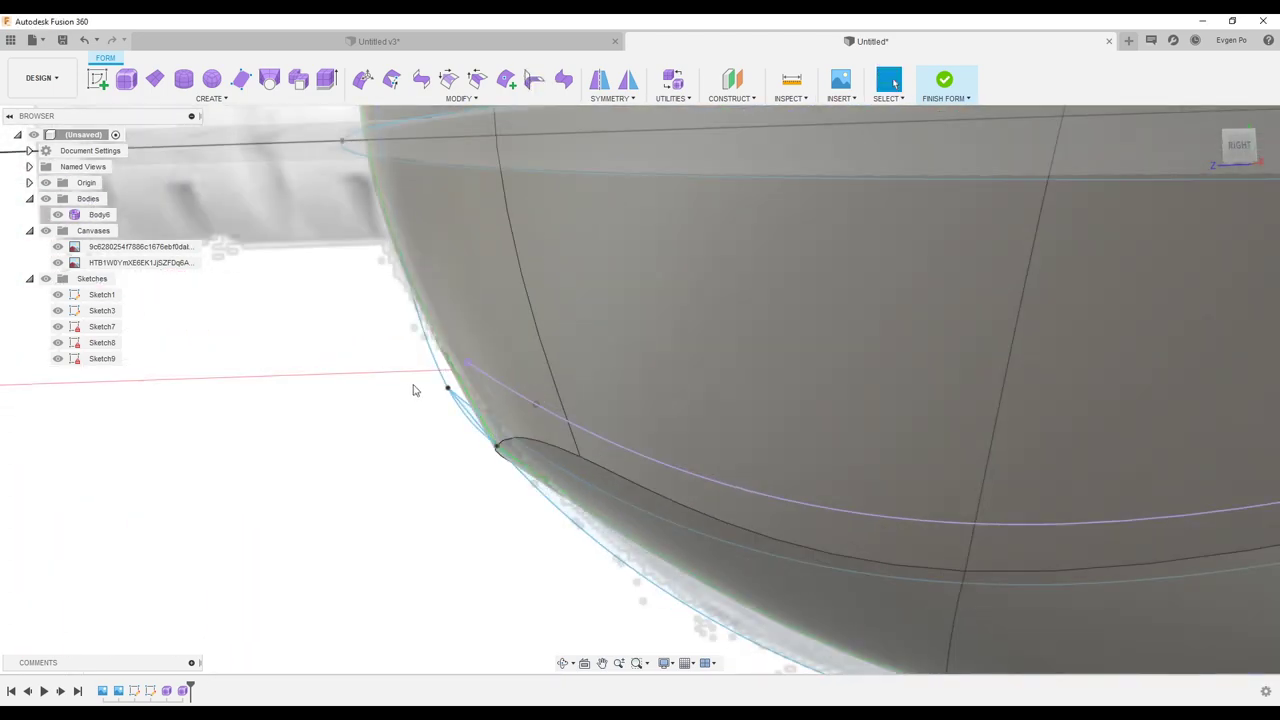
scroll(412, 380, "down", 5)
scroll(410, 376, "down", 2)
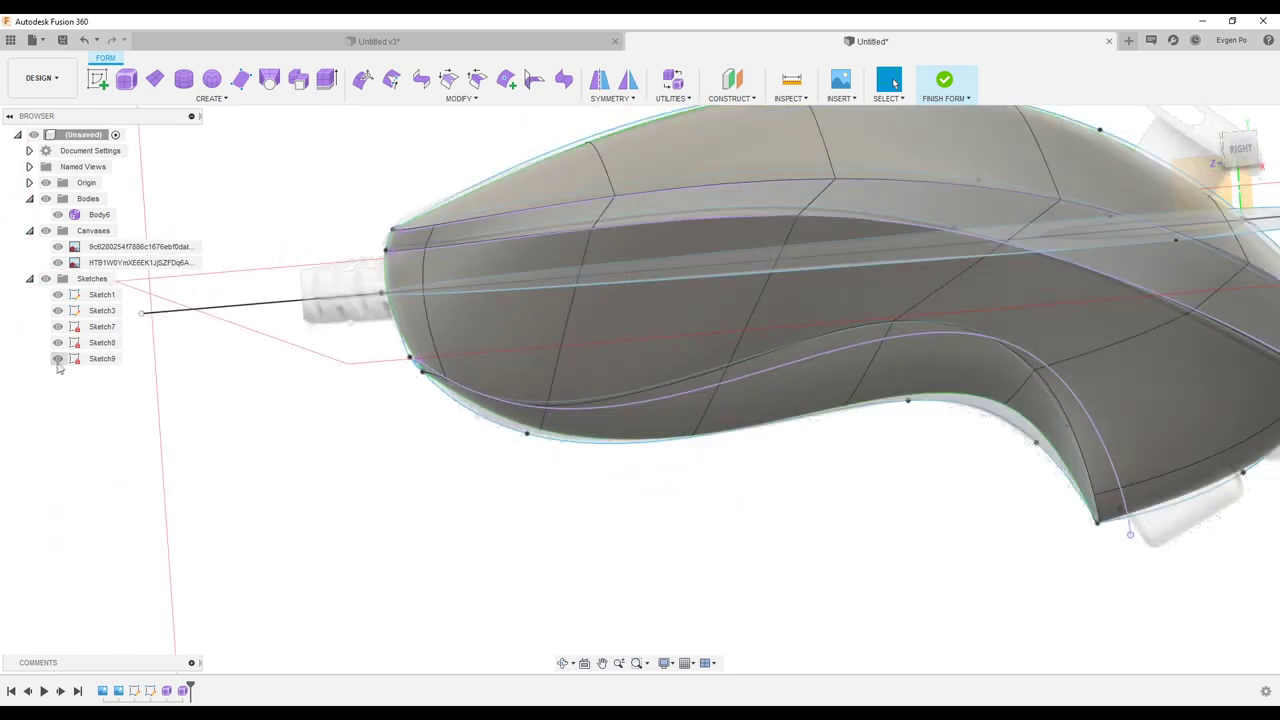
left_click(57, 359)
- Match the hooked end's bottom edge to its guide curve at 0.374 mm deviation
mouse_move(148, 370)
middle_mouse_down("shift")
mouse_move(1043, 363)
mouse_move(986, 343)
mouse_move(805, 425)
middle_mouse_up("shift")
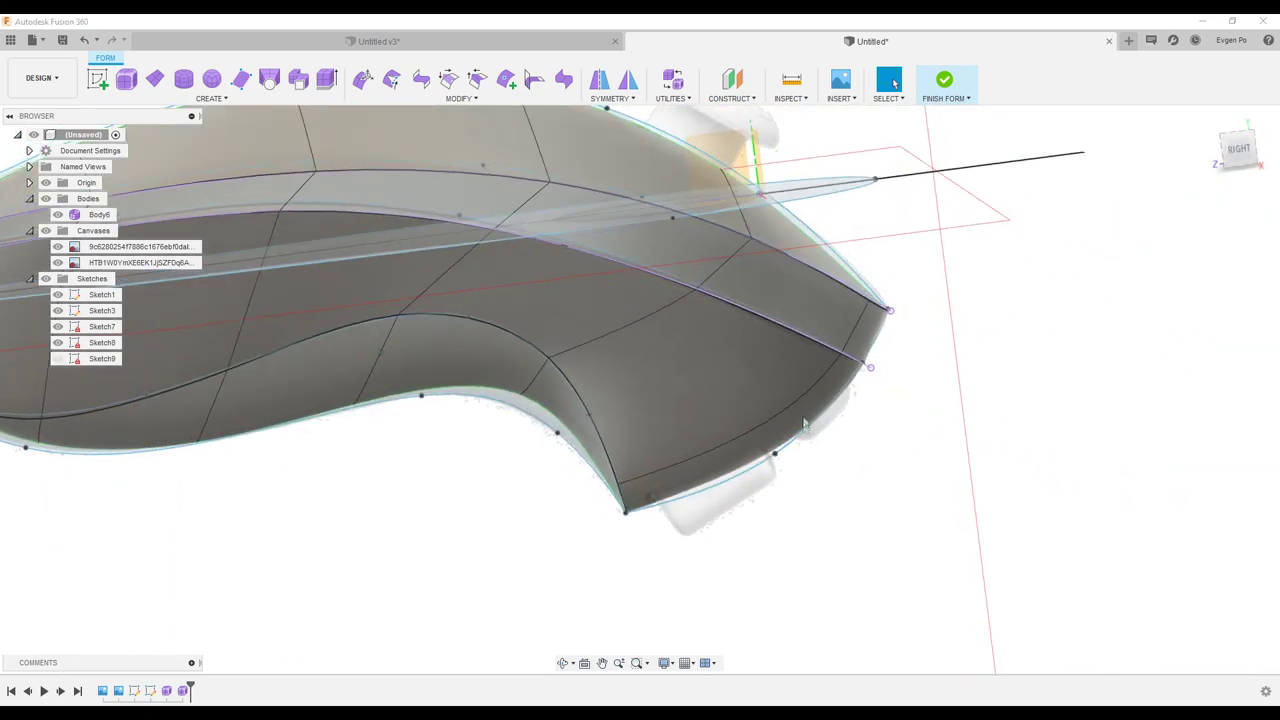
left_click(534, 79)
mouse_move(724, 360)
middle_mouse_down("shift")
mouse_move(766, 486)
mouse_move(743, 447)
middle_mouse_up("shift")
left_click(743, 447)
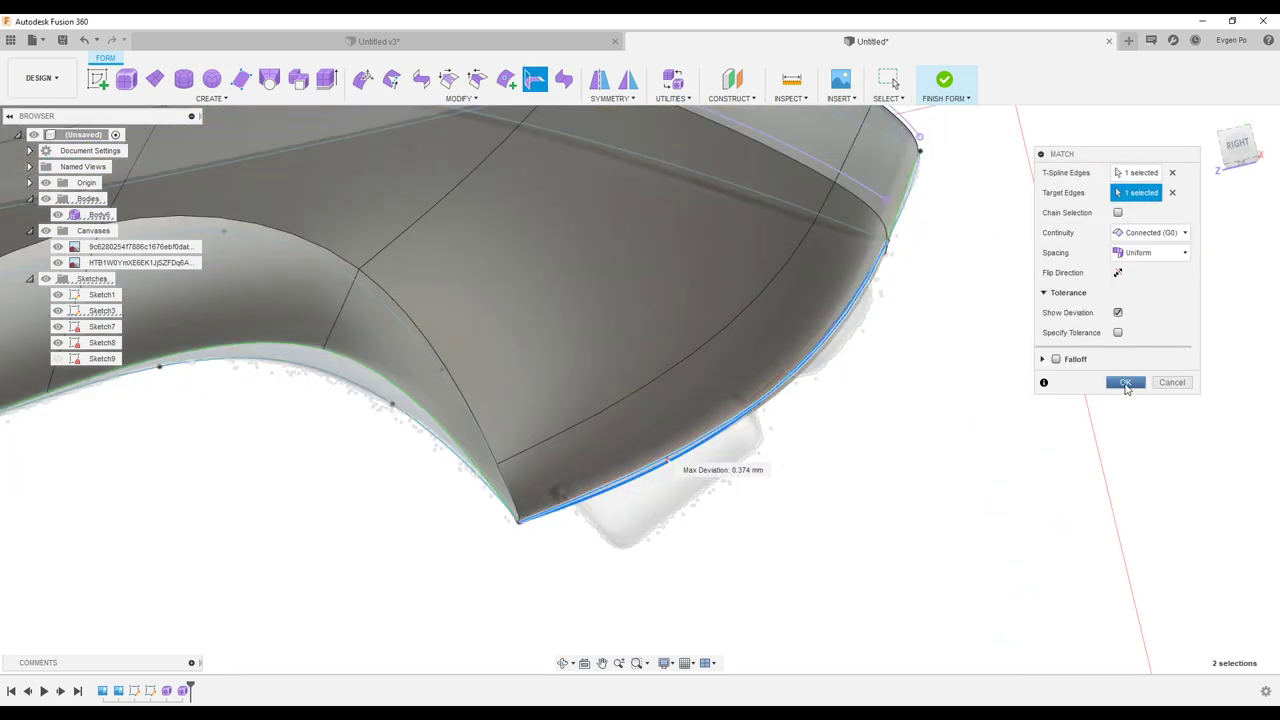
left_click(1126, 384)
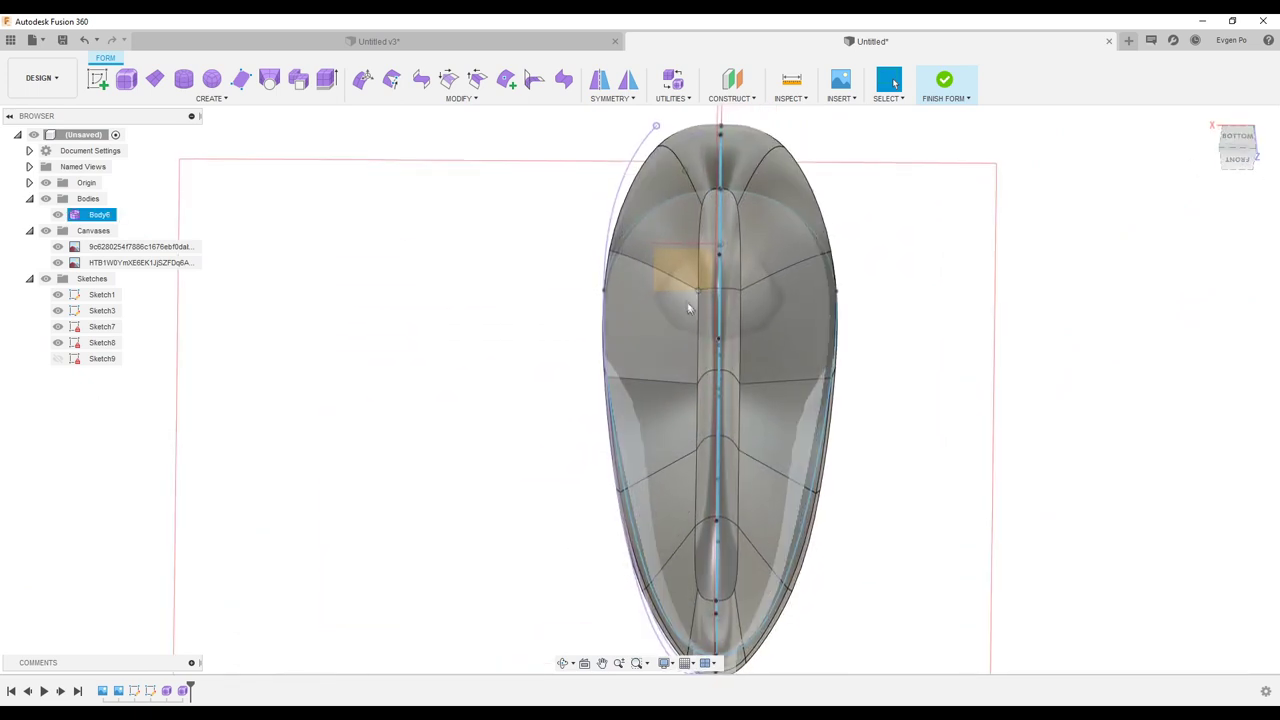
- Scale the 14-edge underside loop up about 2.13 times with Edit Form, then hide all sketches
left_click(363, 79)
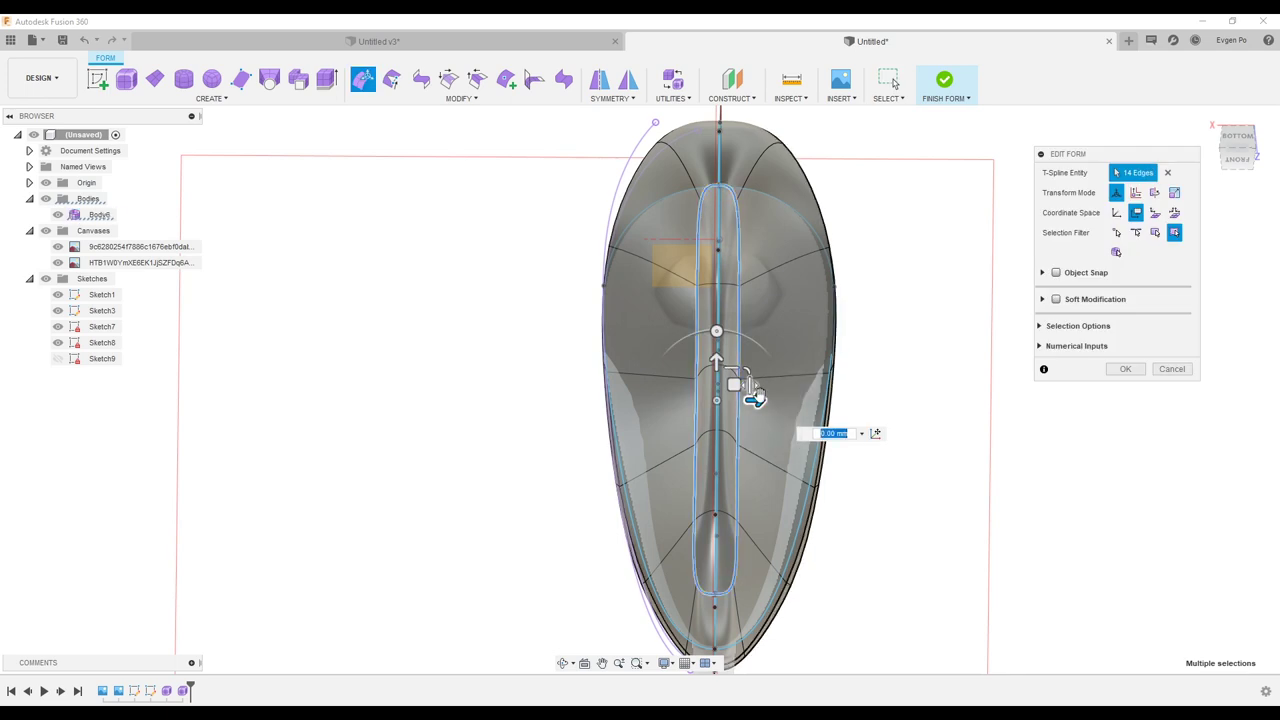
left_click_drag(752, 385, 758, 386)
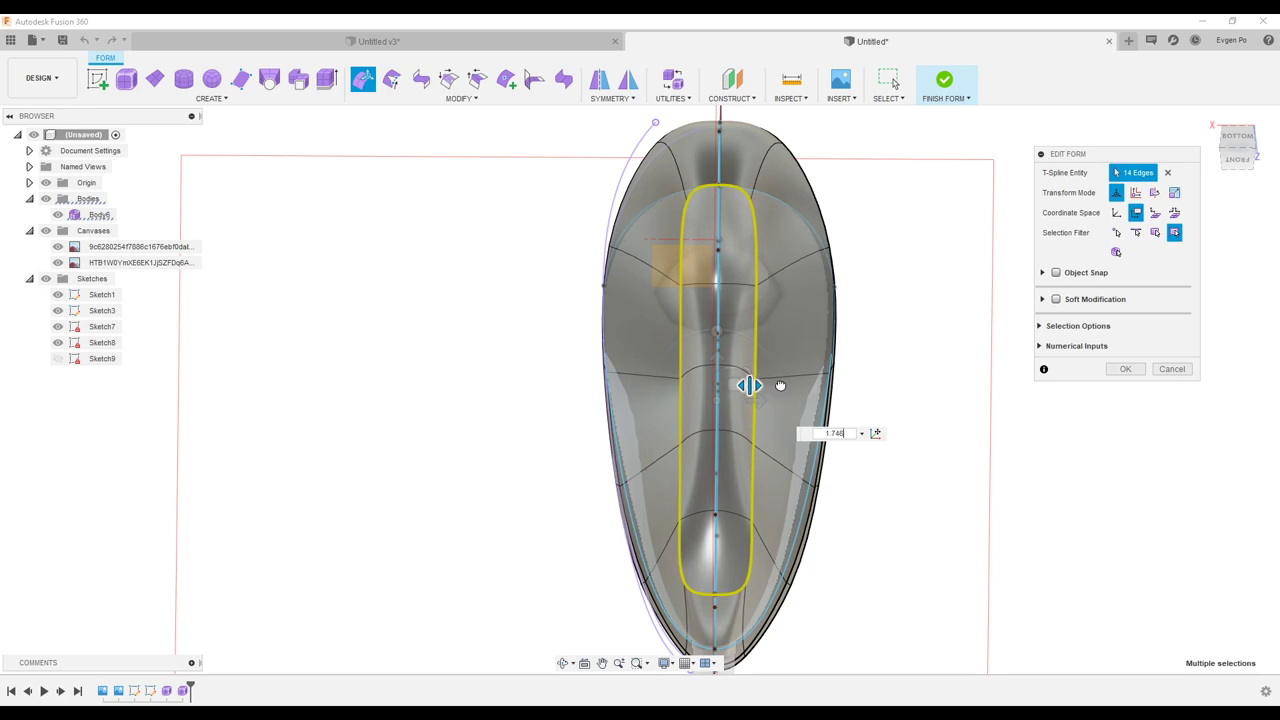
scroll(760, 385, "down", 2)
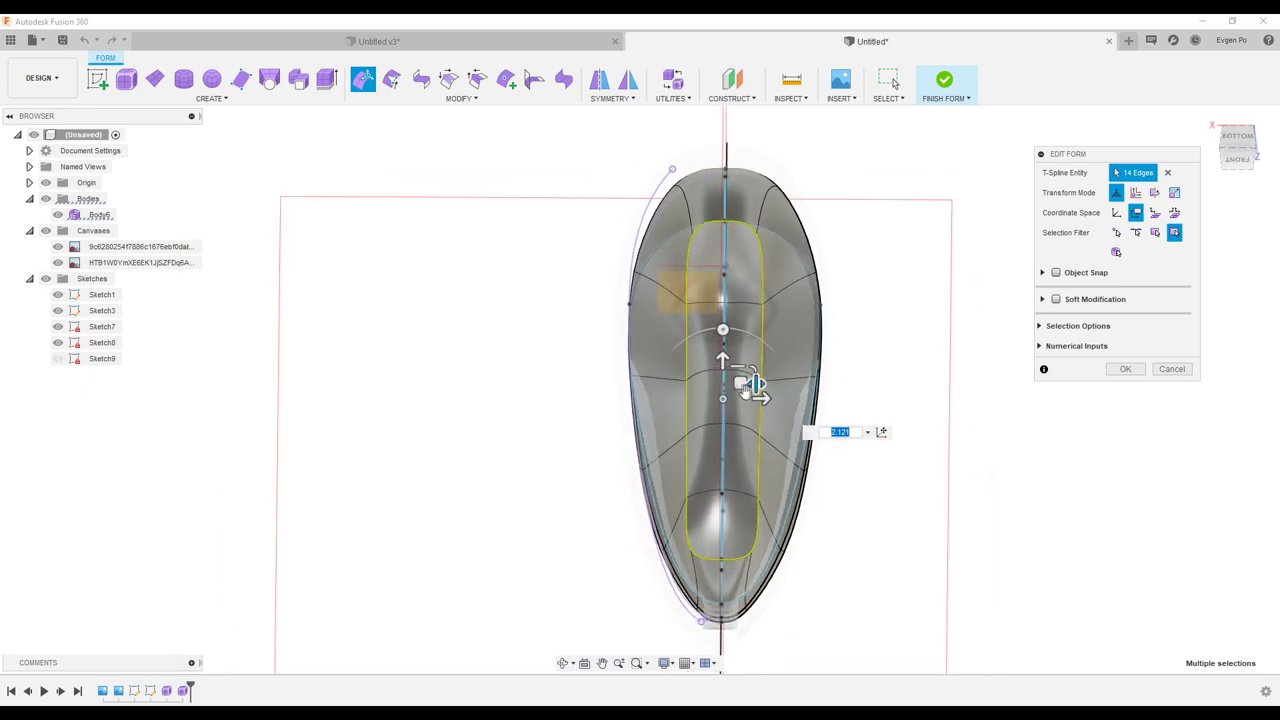
middle_click_drag(745, 386, 700, 430, "shift")
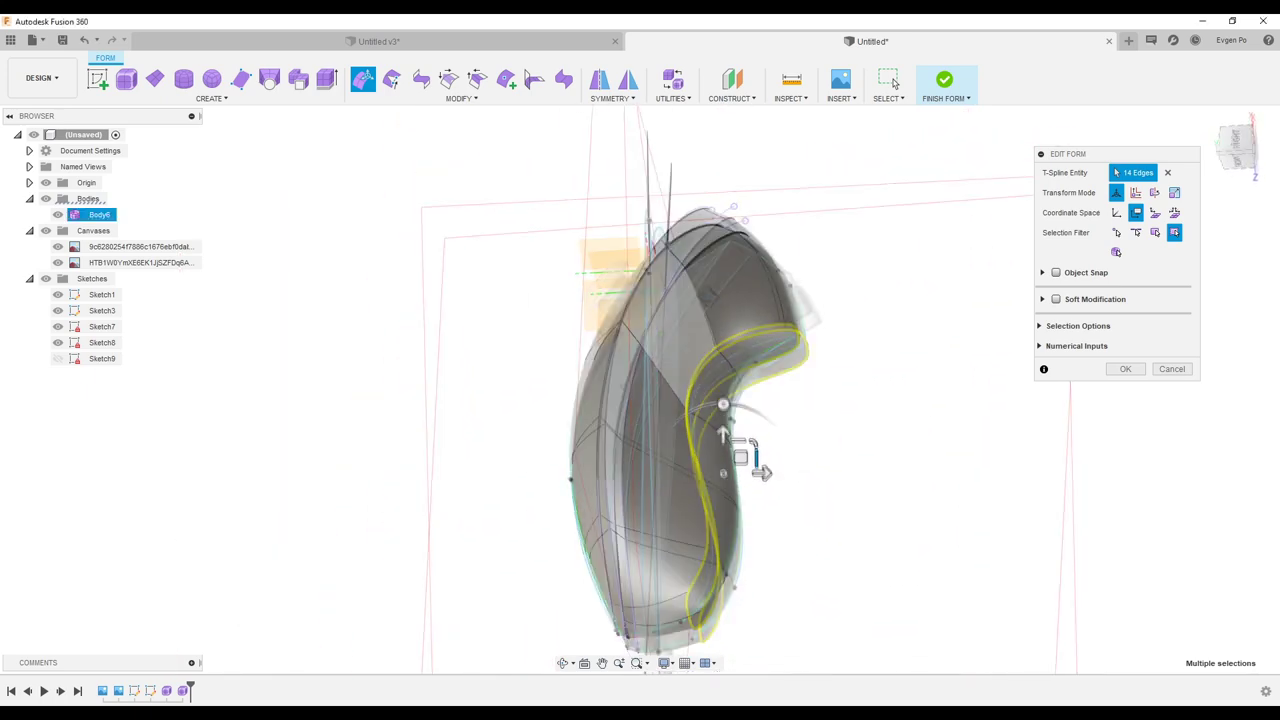
mouse_move(643, 310)
middle_mouse_down("shift")
mouse_move(692, 341)
mouse_move(820, 340)
middle_mouse_up("shift")
left_click(1127, 369)
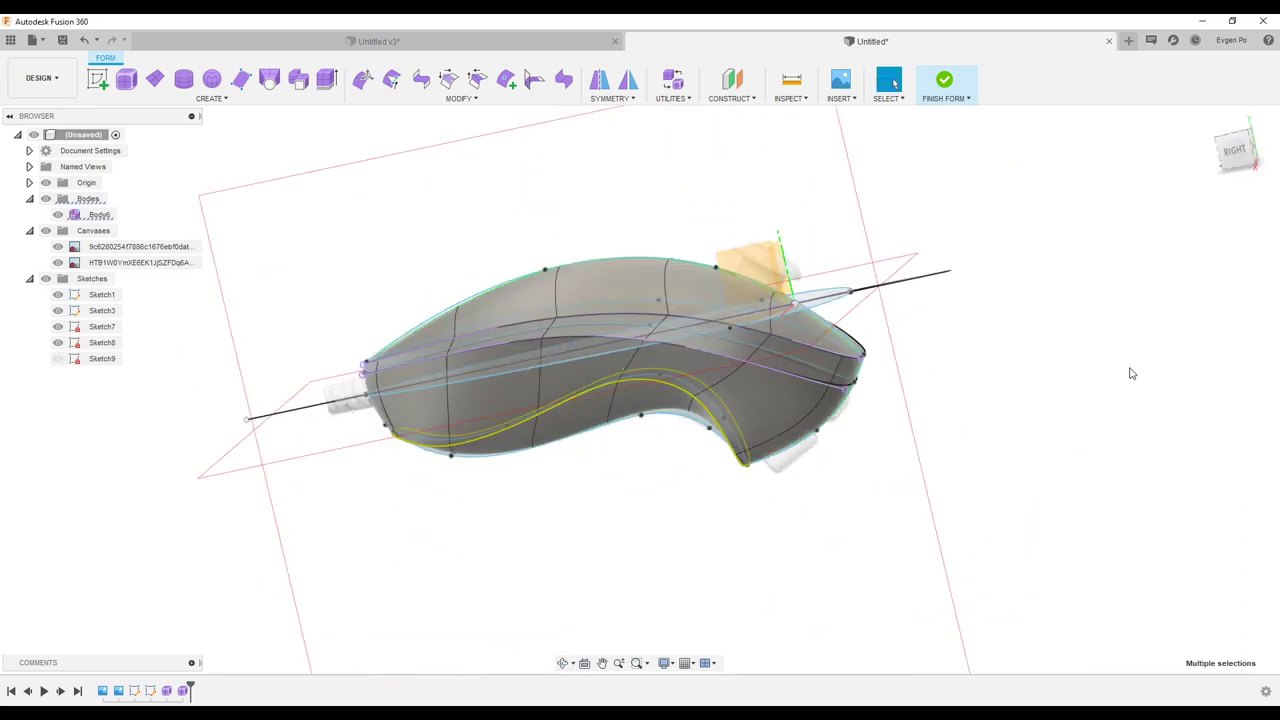
left_click(46, 281)
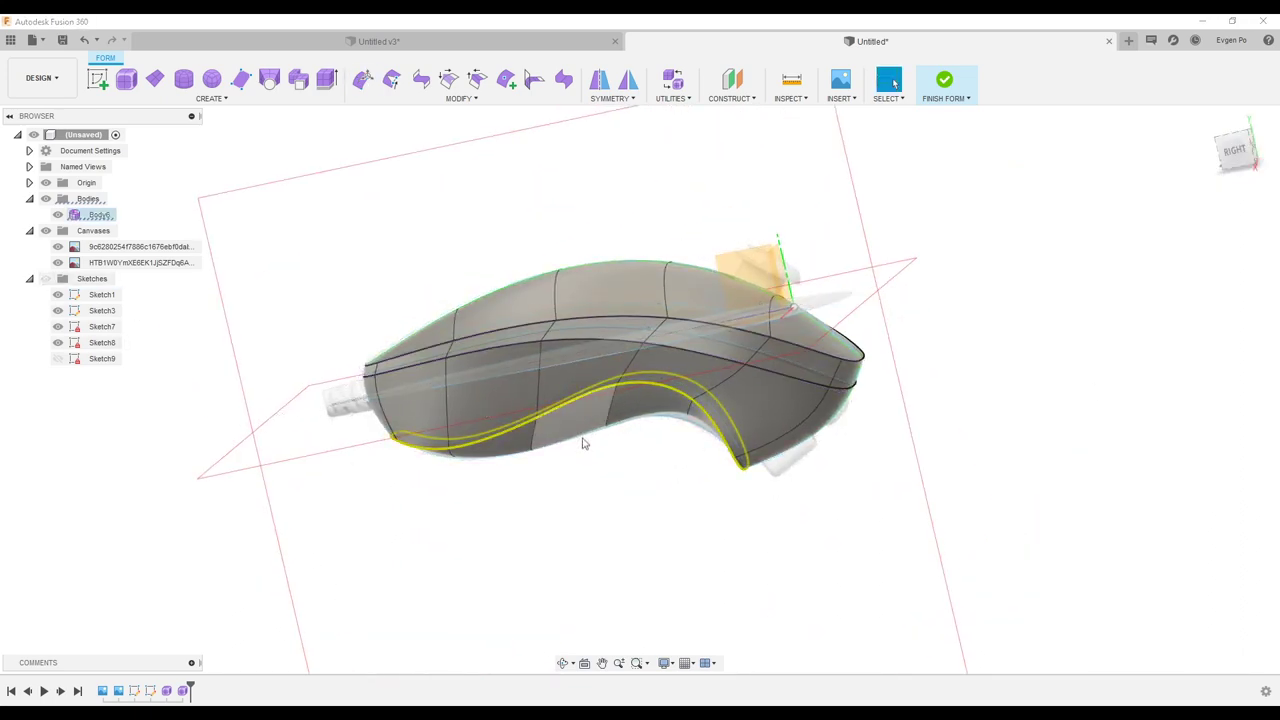
- Drag the vertex at Body6's hook tip about 3 mm with Edit Form to reshape that corner
mouse_move(586, 443)
middle_mouse_down("shift")
mouse_move(603, 551)
mouse_move(649, 537)
middle_mouse_up("shift")
scroll(665, 528, "up", 2)
scroll(639, 547, "up", 3)
scroll(639, 547, "up", 3)
scroll(641, 553, "down", 5)
middle_click_drag(641, 553, 587, 577, "shift")
scroll(587, 577, "up", 4)
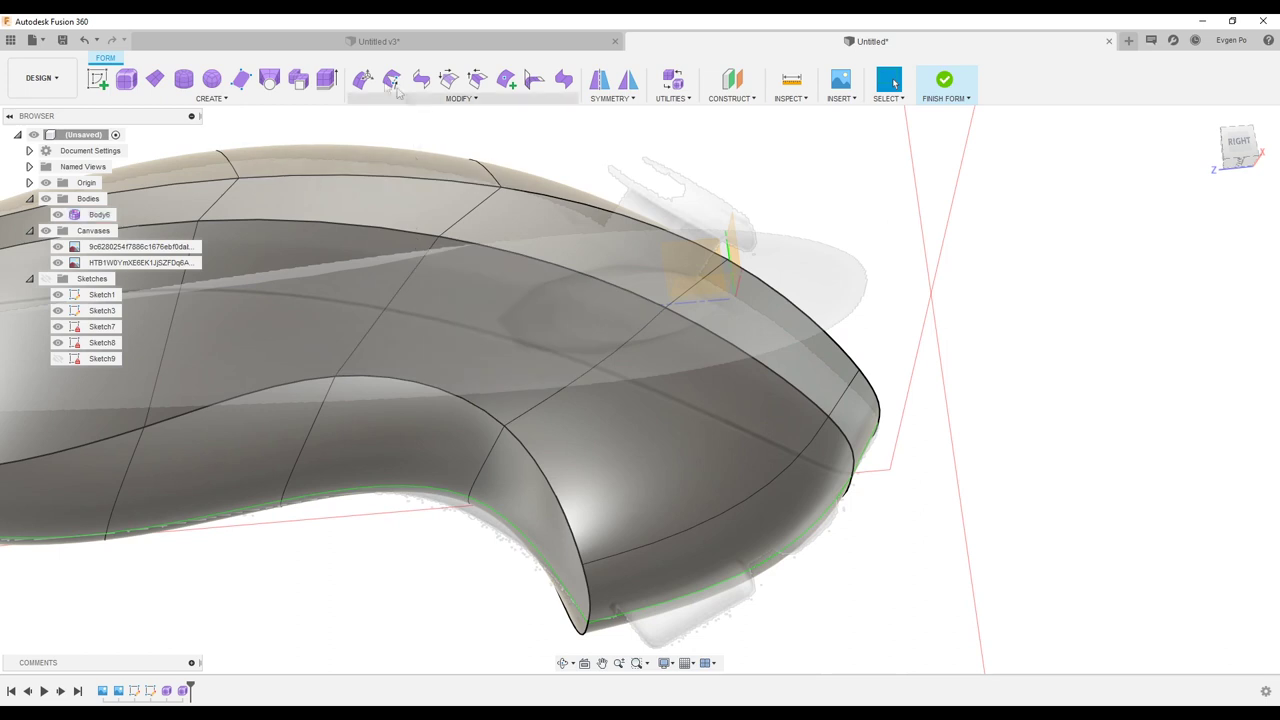
left_click(586, 556)
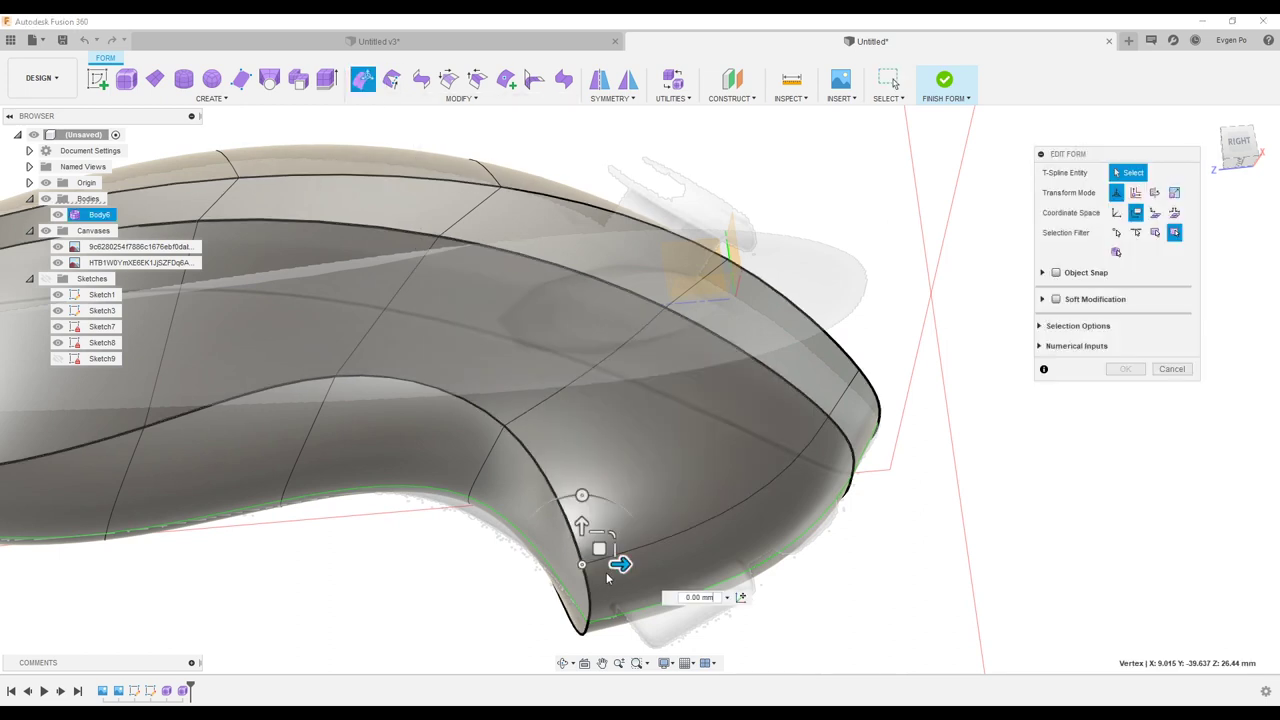
mouse_move(598, 548)
left_mouse_down()
mouse_move(615, 546)
mouse_move(621, 521)
left_mouse_up()
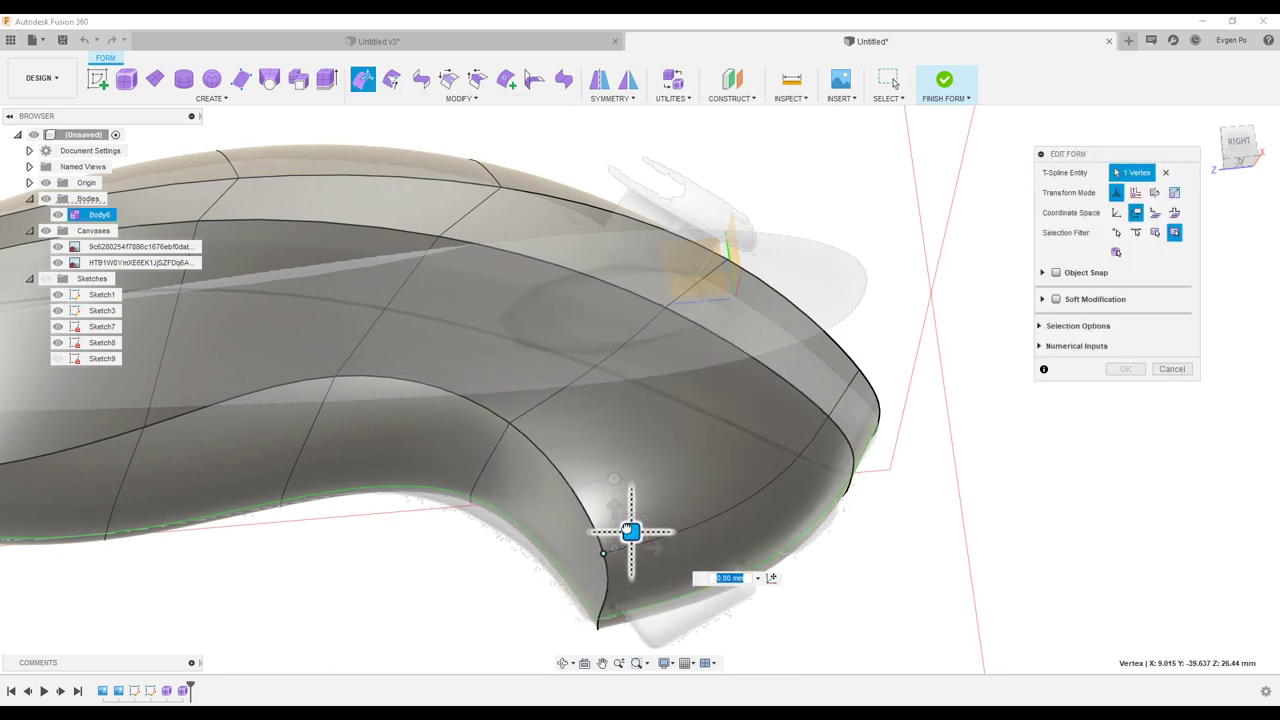
scroll(621, 521, "down", 5)
mouse_move(544, 471)
middle_mouse_down("shift")
mouse_move(746, 483)
mouse_move(1070, 412)
middle_mouse_up("shift")
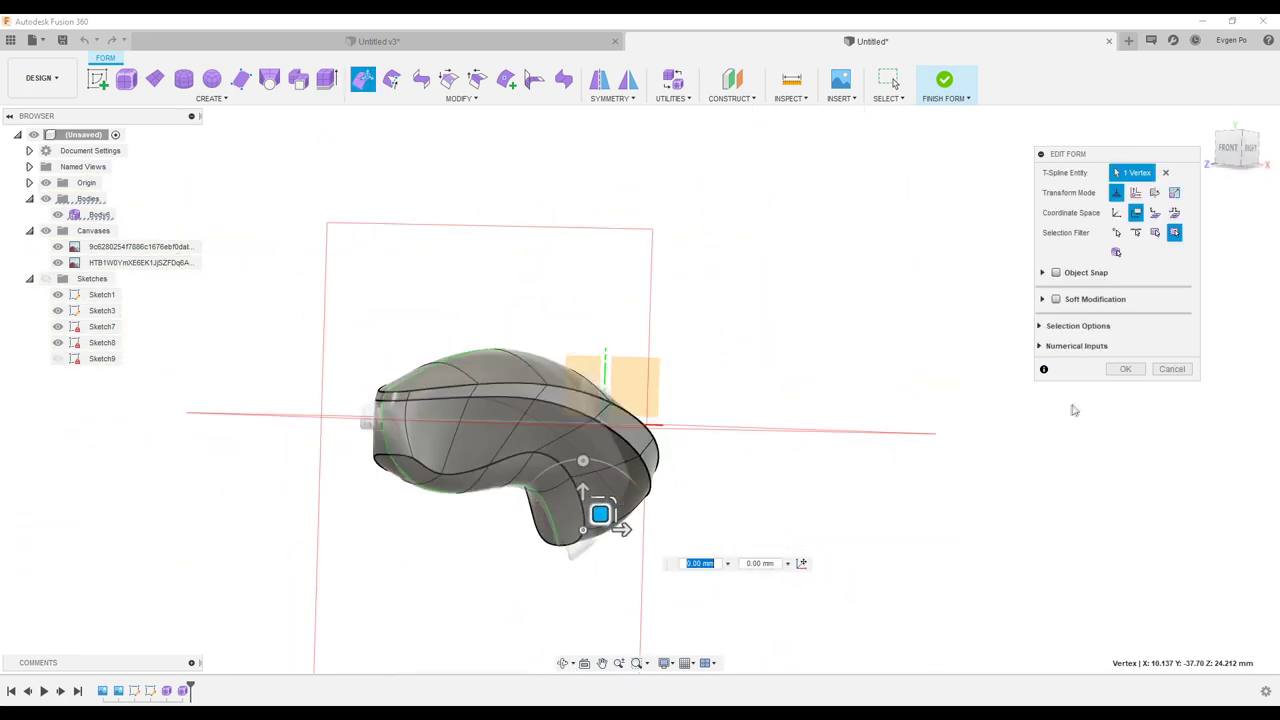
left_click(1136, 371)
mouse_move(850, 446)
middle_mouse_down("shift")
mouse_move(686, 500)
mouse_move(503, 206)
middle_mouse_up("shift")
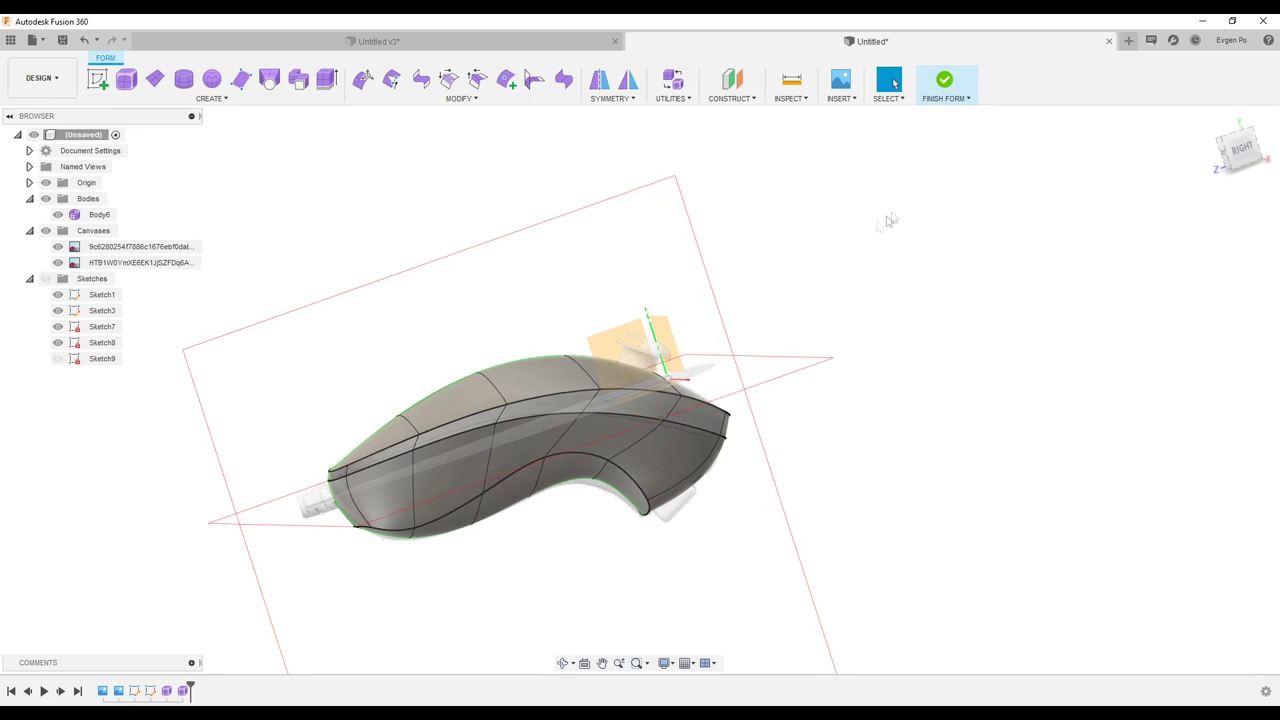
- Convert the freeform body into solid Body1 with Finish Form and hide the reference canvases
left_click(946, 82)
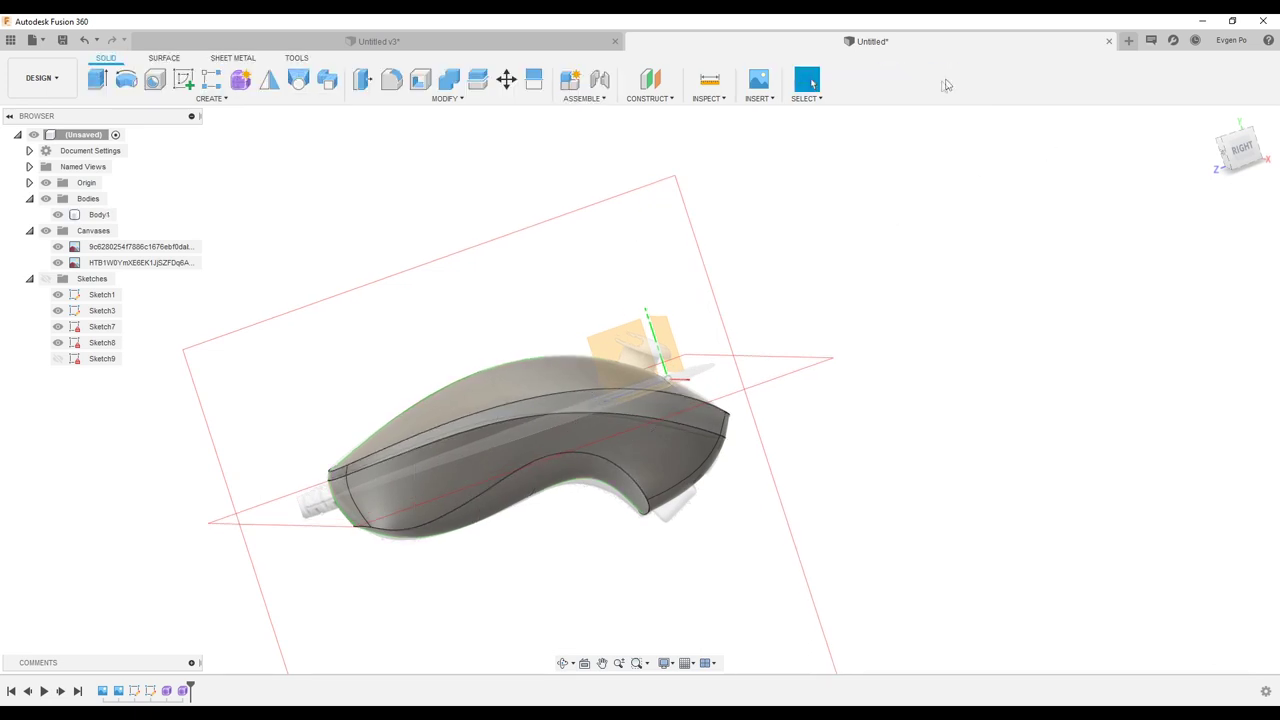
mouse_move(913, 303)
middle_mouse_down("shift")
mouse_move(754, 331)
mouse_move(232, 293)
middle_mouse_up("shift")
left_click(46, 231)
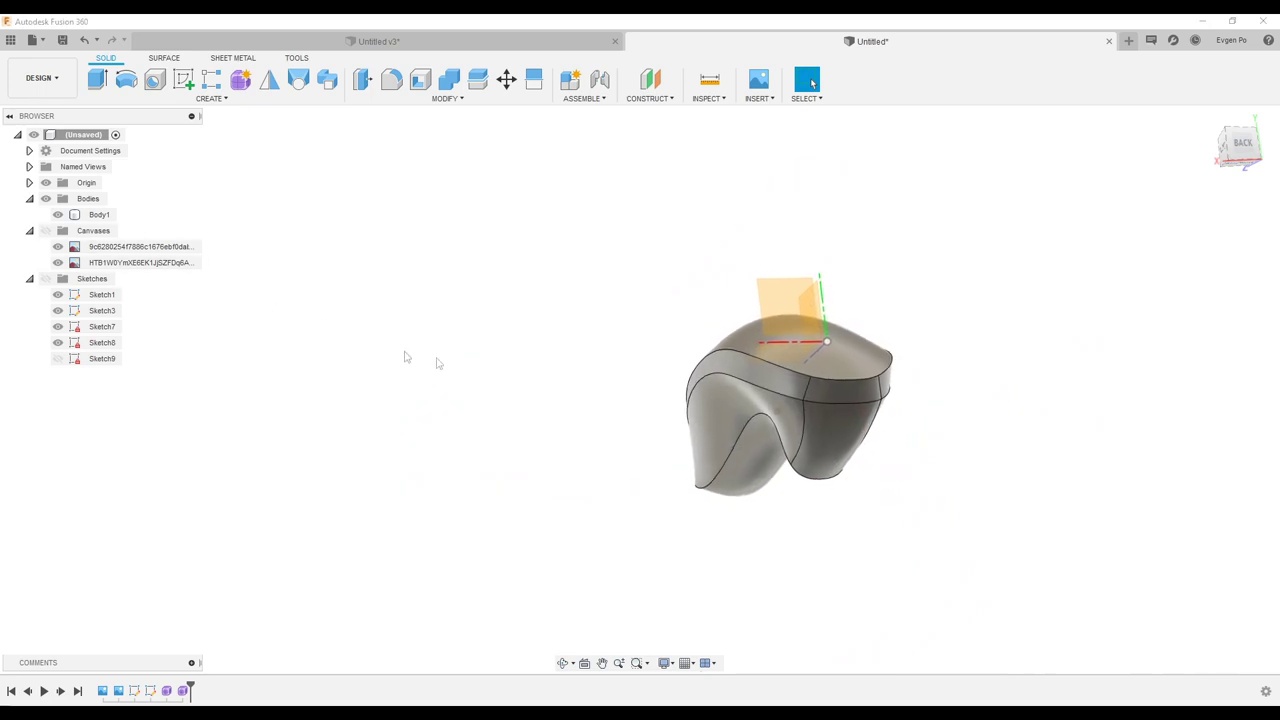
mouse_move(543, 374)
middle_mouse_down("shift")
mouse_move(663, 400)
mouse_move(748, 455)
mouse_move(749, 477)
mouse_move(815, 477)
mouse_move(727, 263)
middle_mouse_up("shift")
left_click(660, 404)
left_click(749, 477)
- Run a zebra stripe analysis on Body1 to check surface smoothness, then close it
left_click(716, 104)
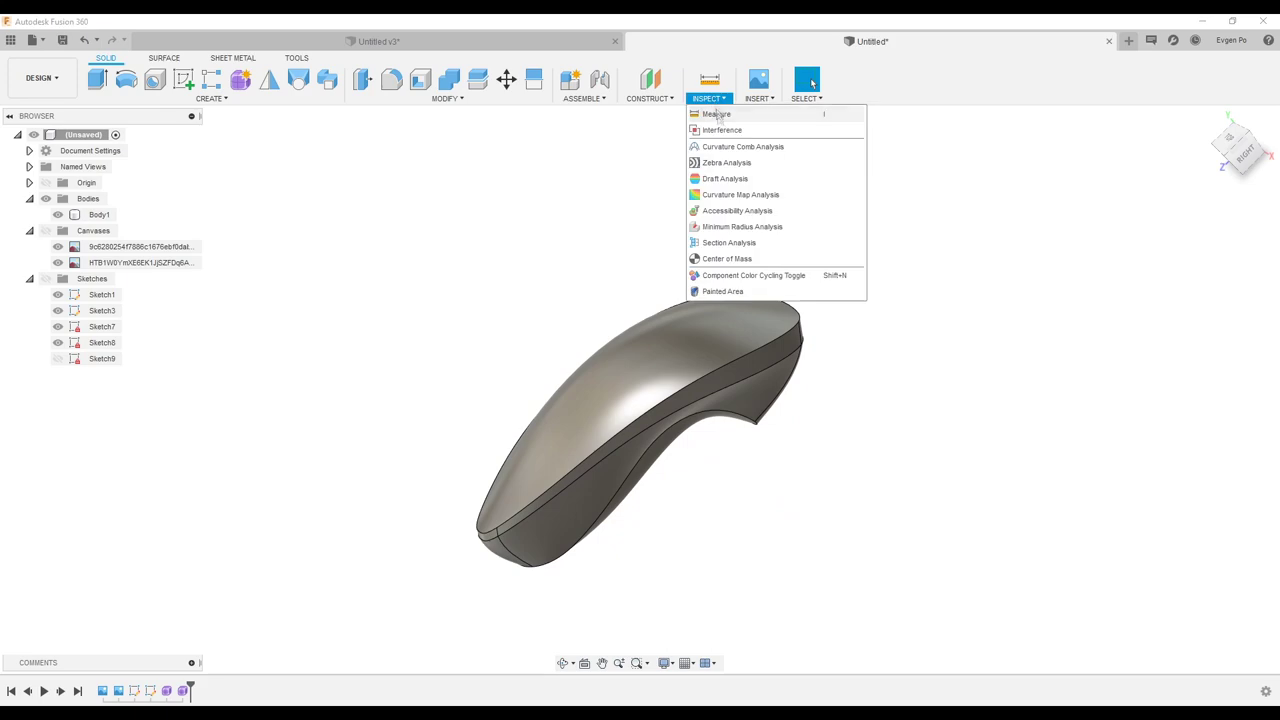
left_click(720, 163)
mouse_move(764, 482)
middle_mouse_down("shift")
mouse_move(731, 451)
mouse_move(863, 454)
mouse_move(851, 437)
mouse_move(686, 453)
mouse_move(614, 312)
mouse_move(1005, 337)
middle_mouse_up("shift")
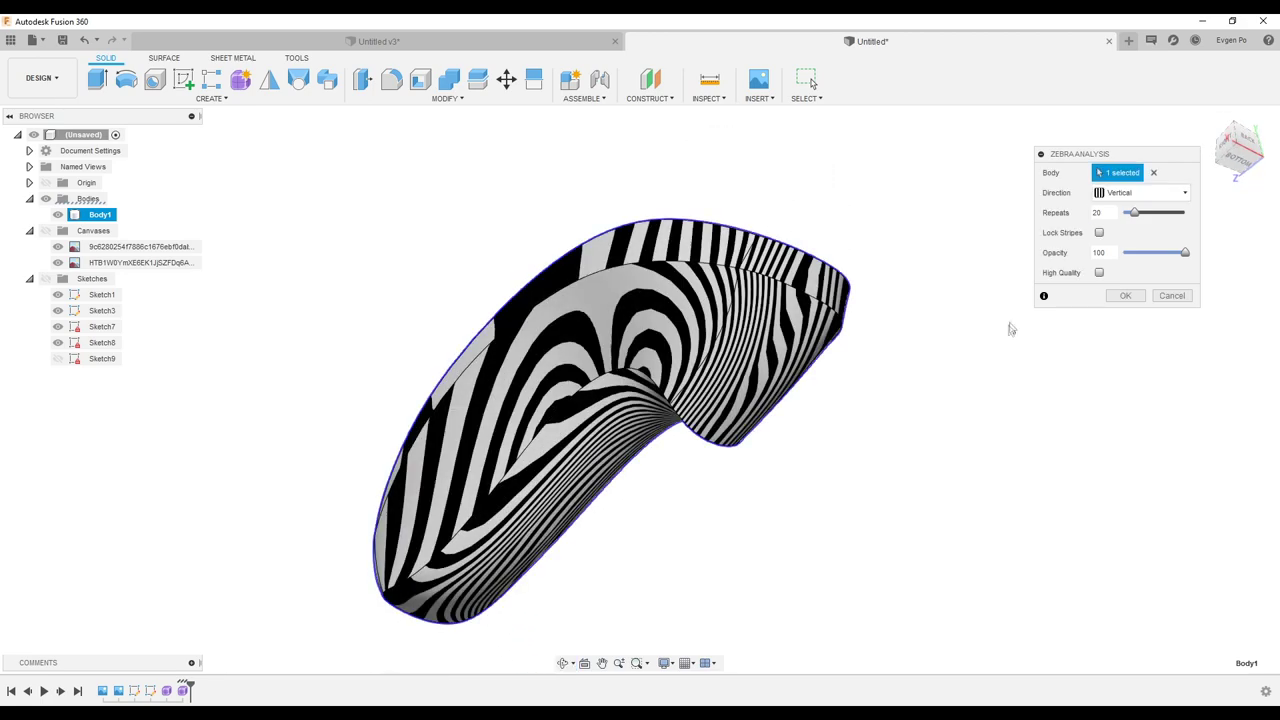
left_click(1172, 295)
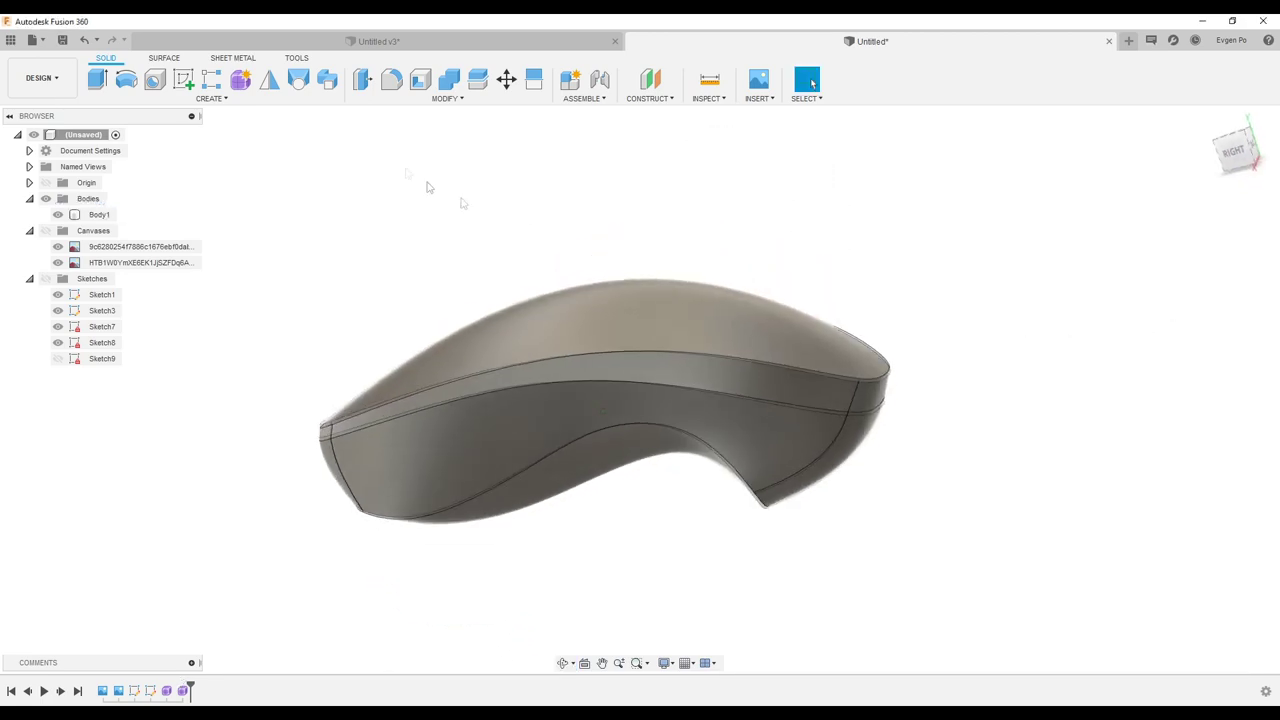
left_click(420, 80)
- Hollow Body1 into a 1 mm shell, leaving the four selected faces open
left_click(637, 318)
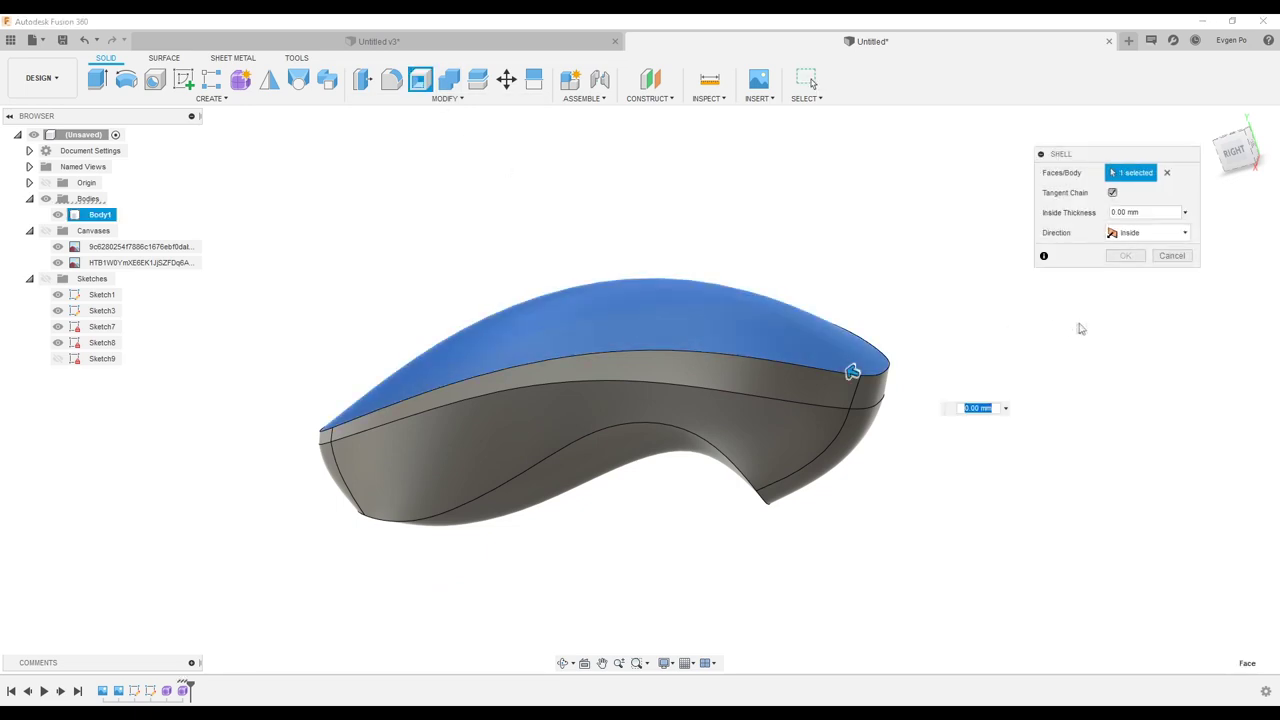
left_click(1166, 172)
left_click_drag(452, 277, 1134, 617)
type("1")
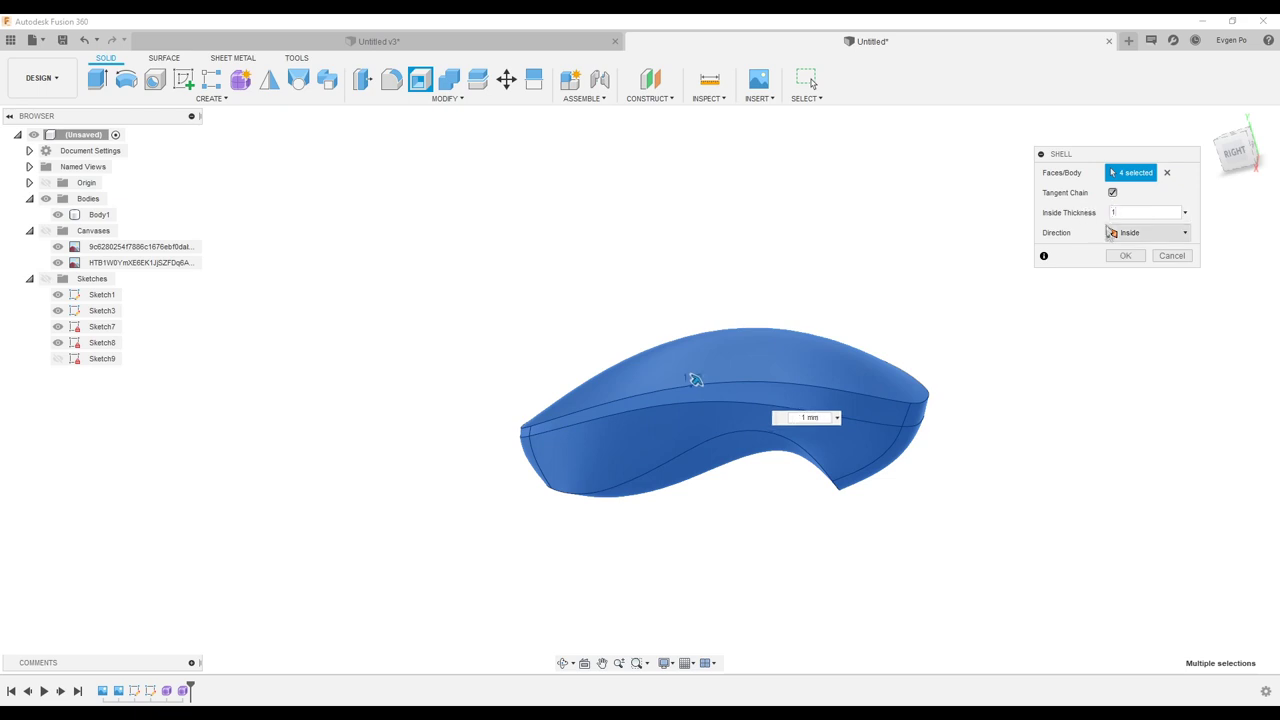
left_click(1126, 258)
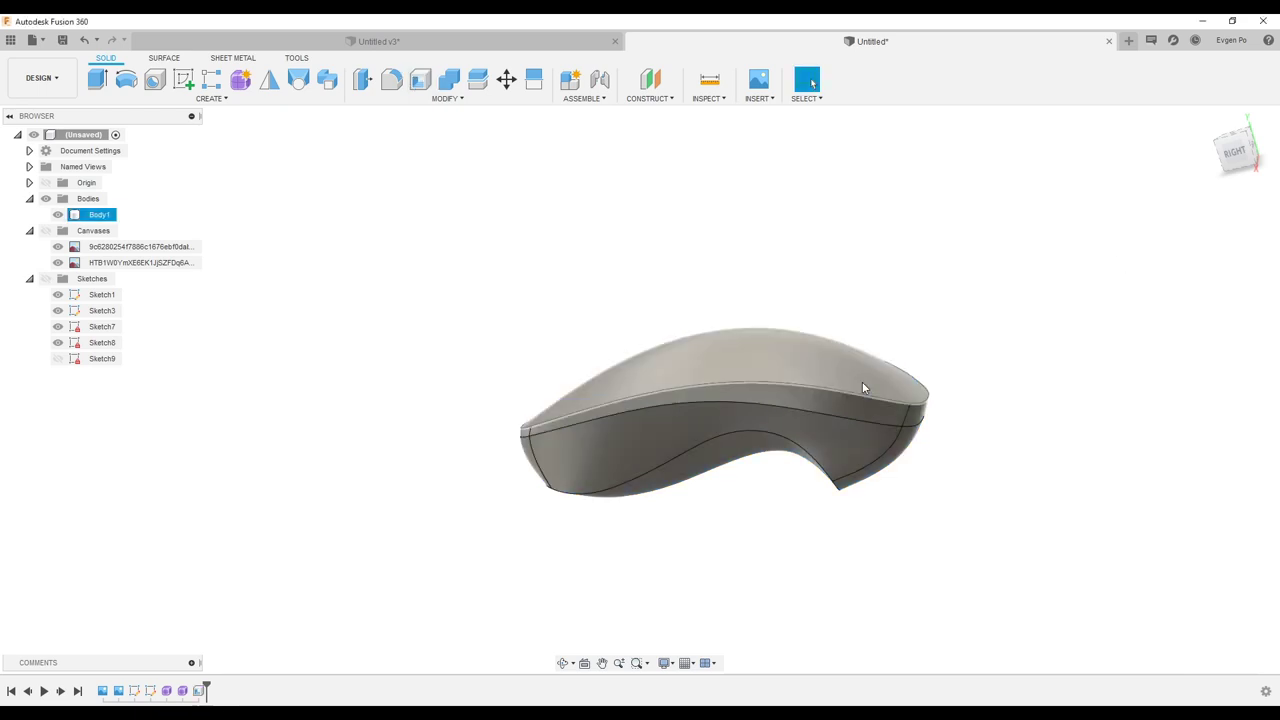
mouse_move(433, 175)
middle_mouse_down("shift")
mouse_move(651, 246)
mouse_move(697, 139)
middle_mouse_up("shift")
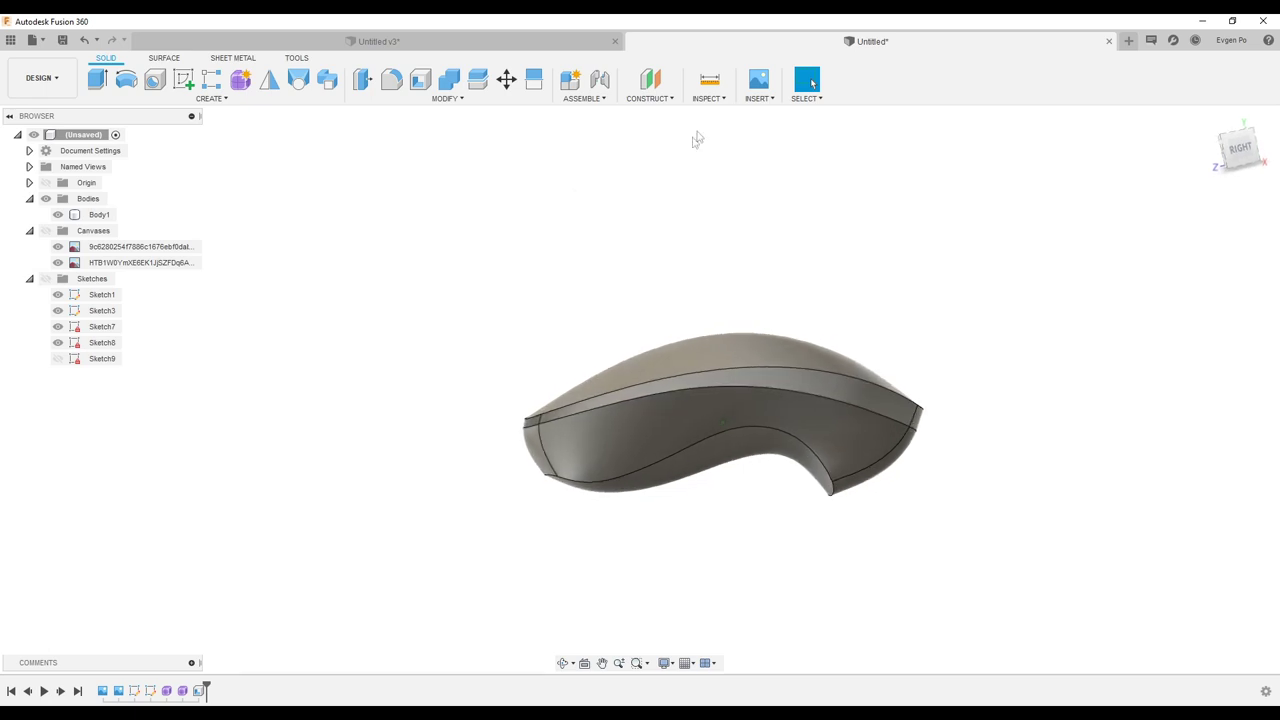
- Add a YZ-plane section analysis to inspect the shell, then undo it
left_click(710, 99)
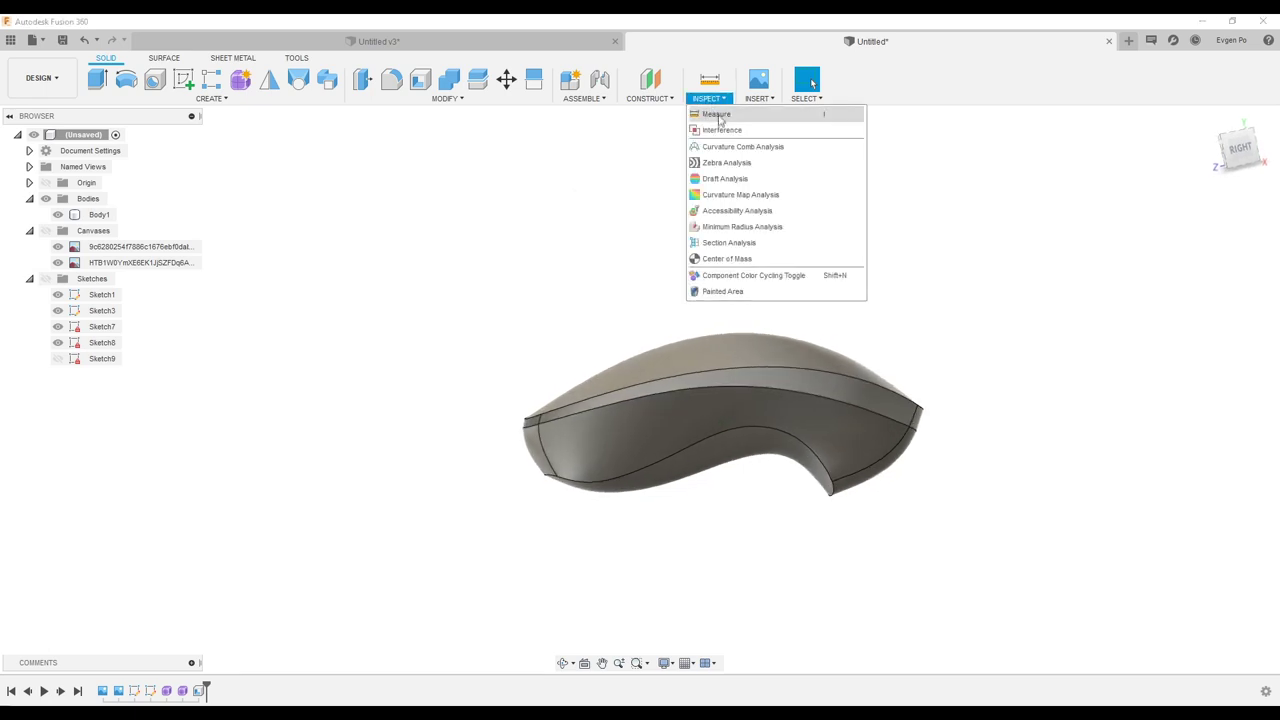
left_click(750, 243)
left_click(834, 348)
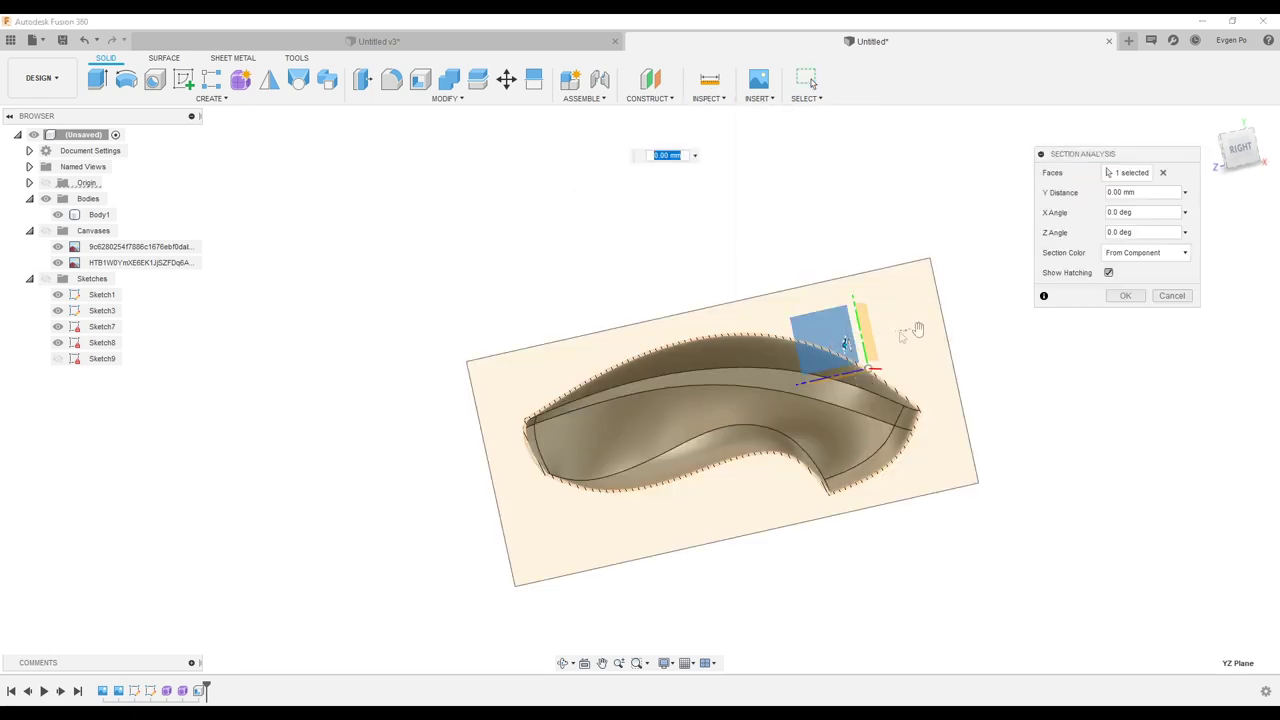
left_click(1120, 296)
scroll(931, 407, "up", 5)
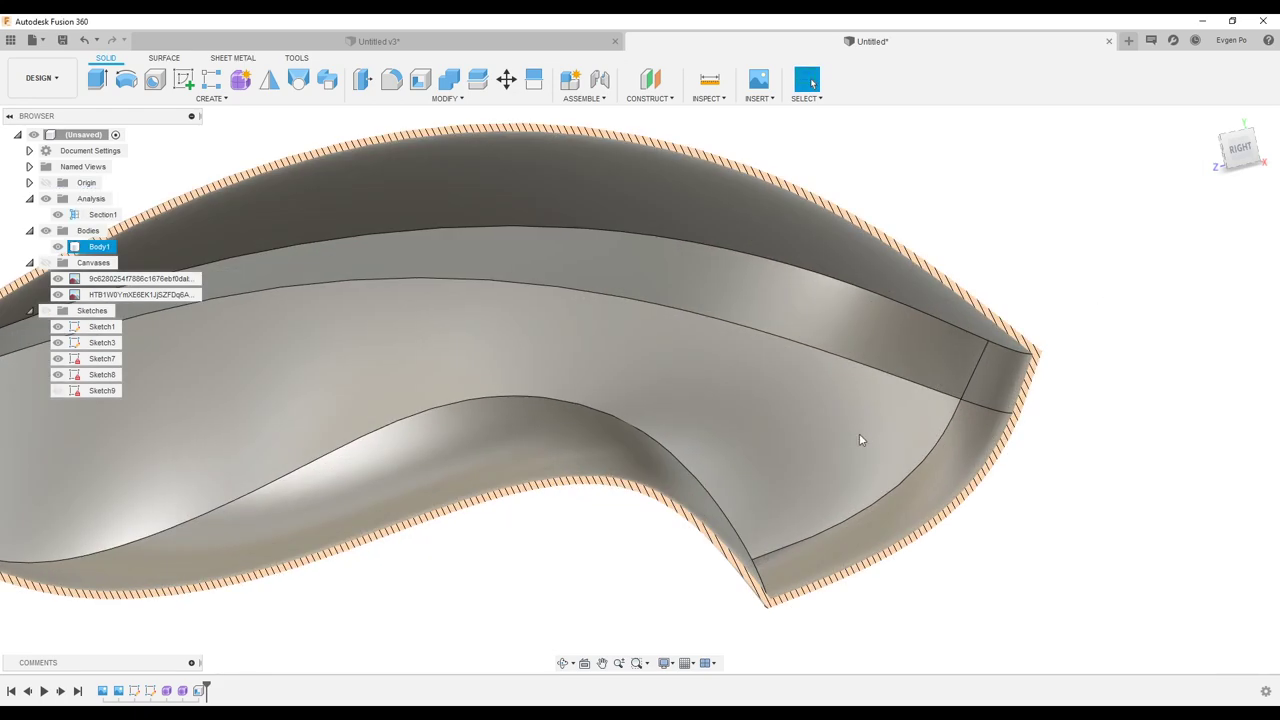
middle_click_drag(863, 433, 759, 411, "shift")
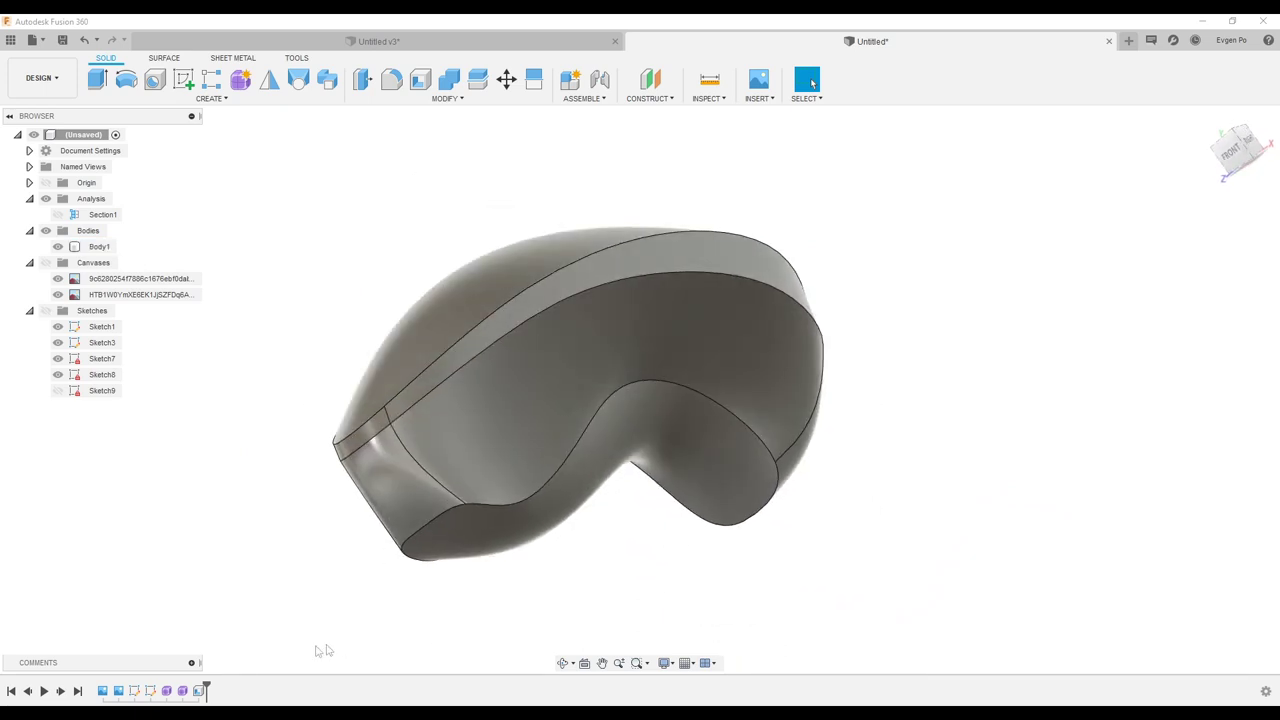
key("ctrl+z")
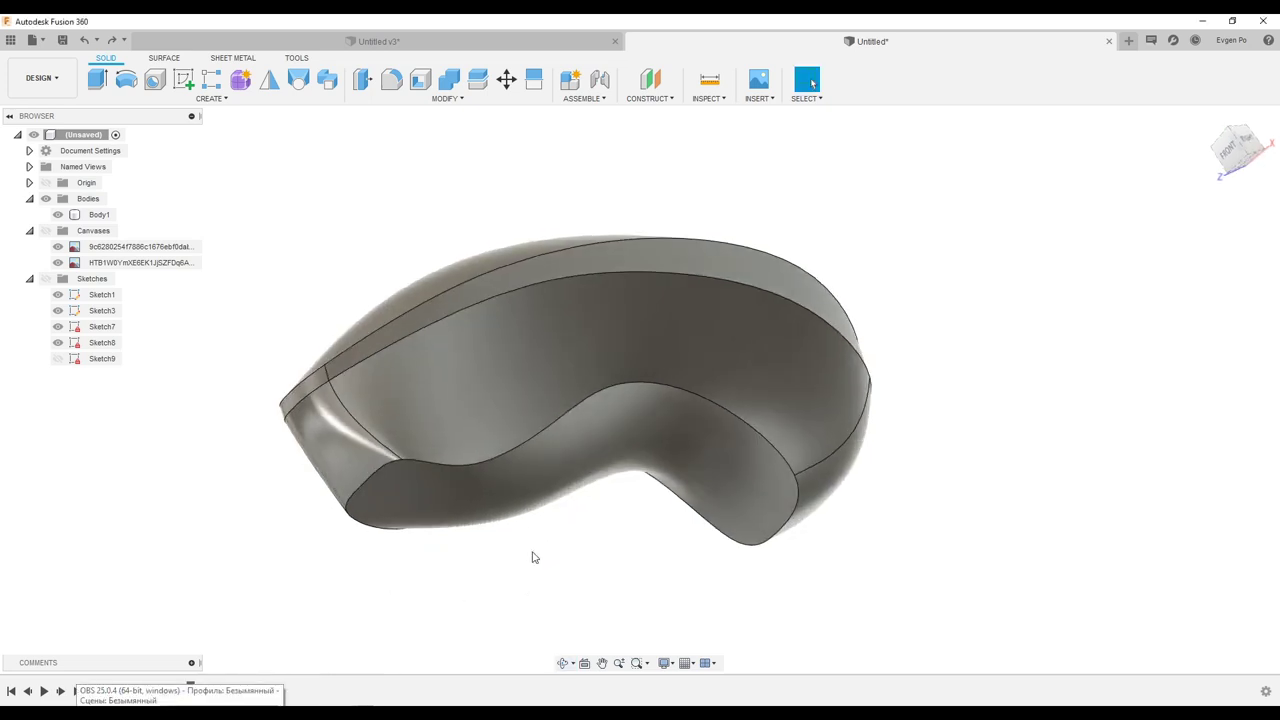
- Round the edges of the curved underside face with a 5 mm constant-radius fillet
left_click(734, 438)
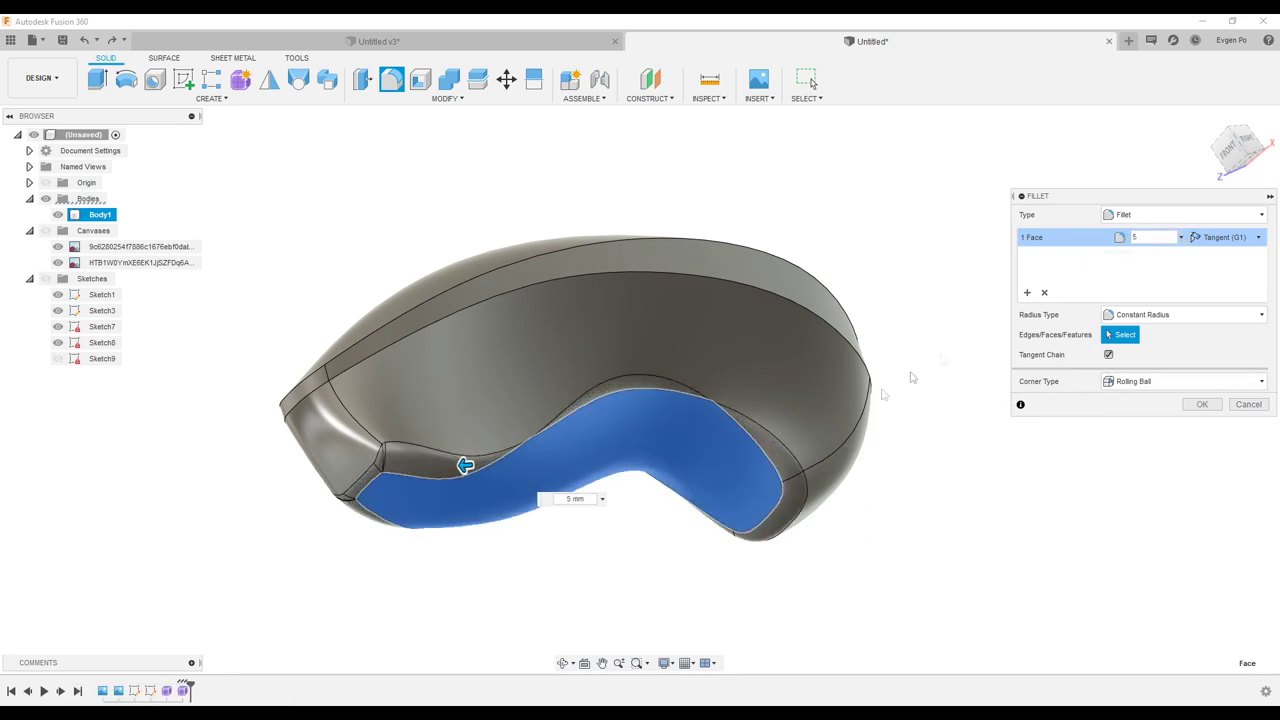
middle_click_drag(670, 401, 1144, 414, "shift")
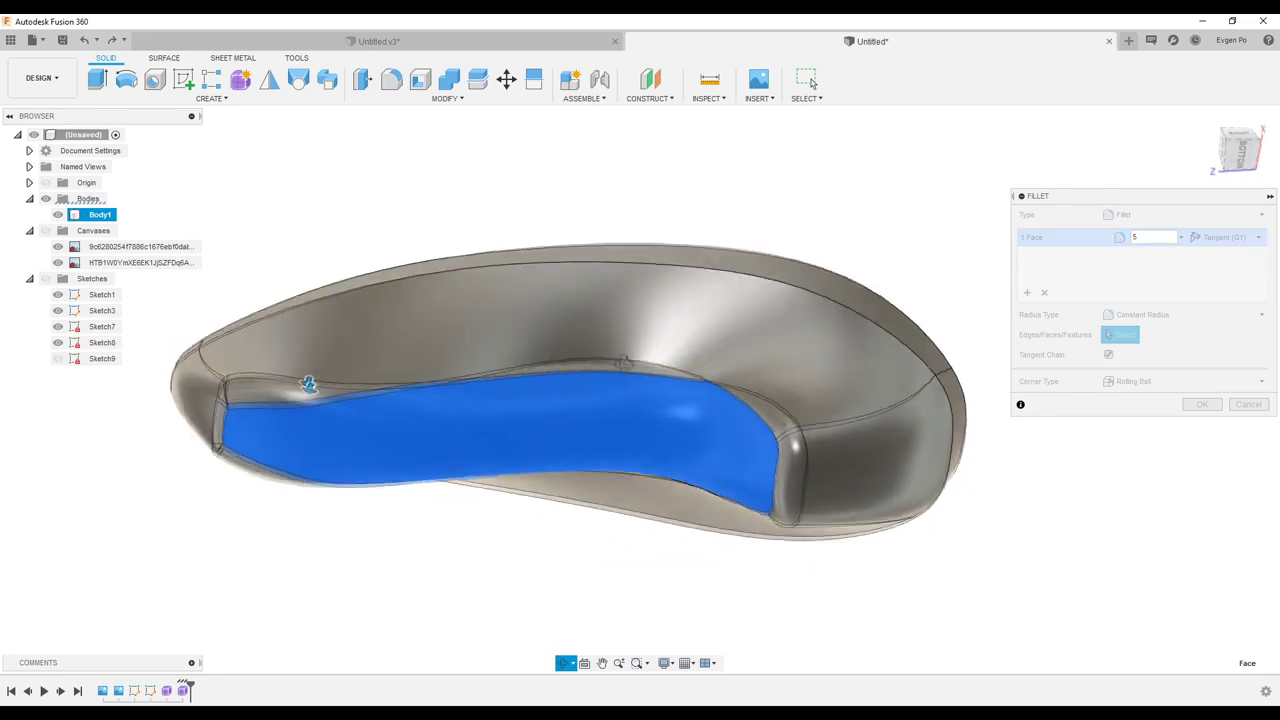
middle_click_drag(1144, 414, 1207, 407, "shift")
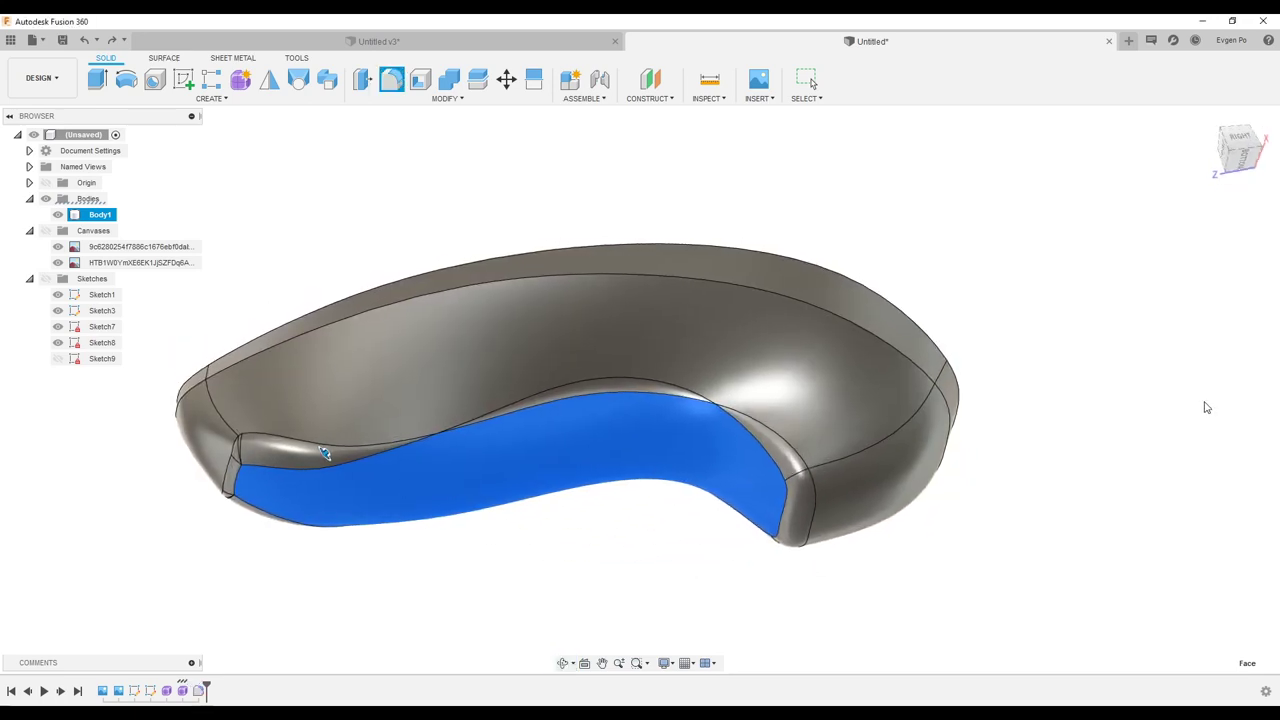
key("Return")
mouse_move(1207, 407)
middle_mouse_down("shift")
mouse_move(1166, 423)
mouse_move(673, 320)
mouse_move(430, 210)
middle_mouse_up("shift")
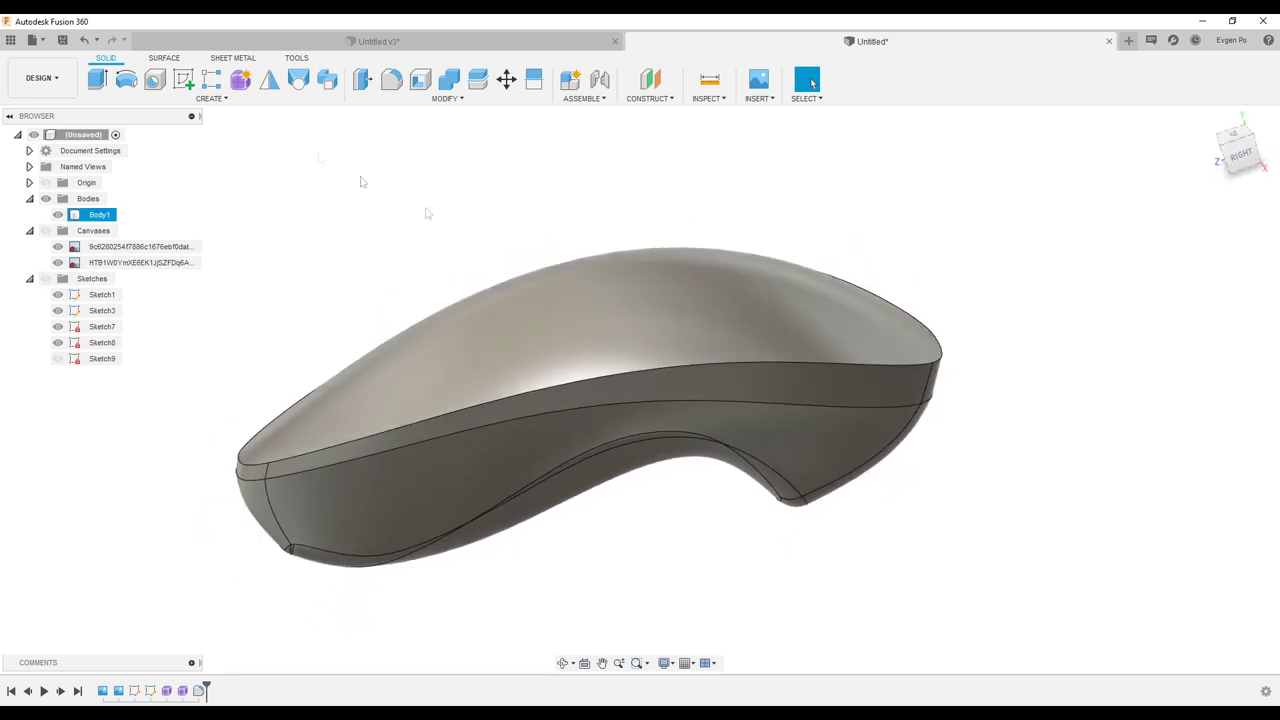
left_click(167, 60)
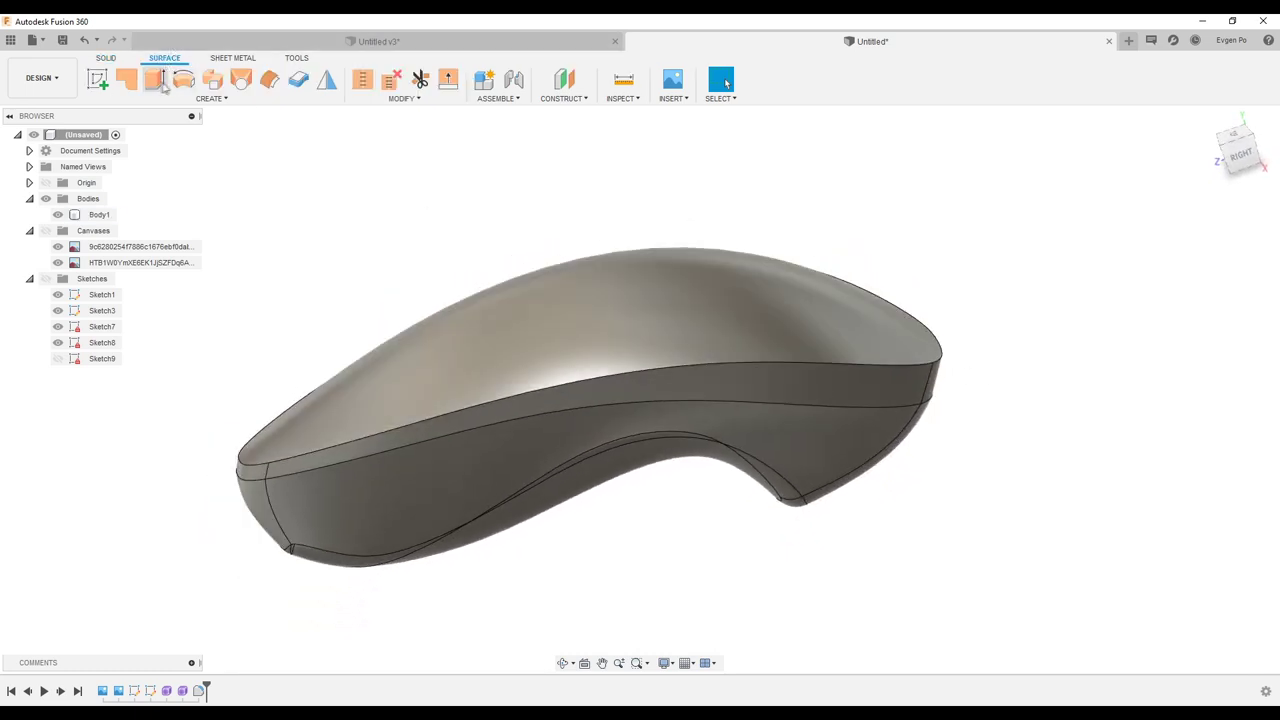
- Create a patch surface, Body2, across the edge loop around the body's middle
left_click(127, 83)
mouse_move(840, 357)
middle_mouse_down("shift")
mouse_move(841, 399)
mouse_move(1112, 365)
middle_mouse_up("shift")
left_click(842, 396)
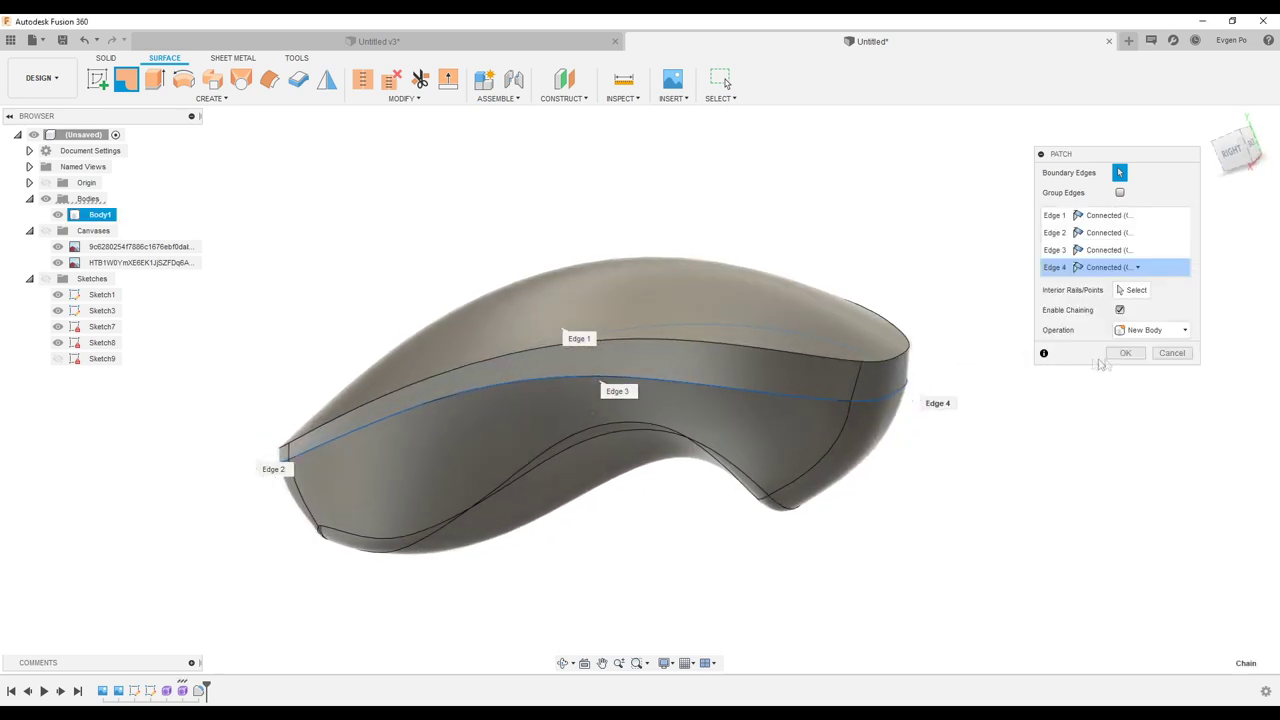
key("Return")
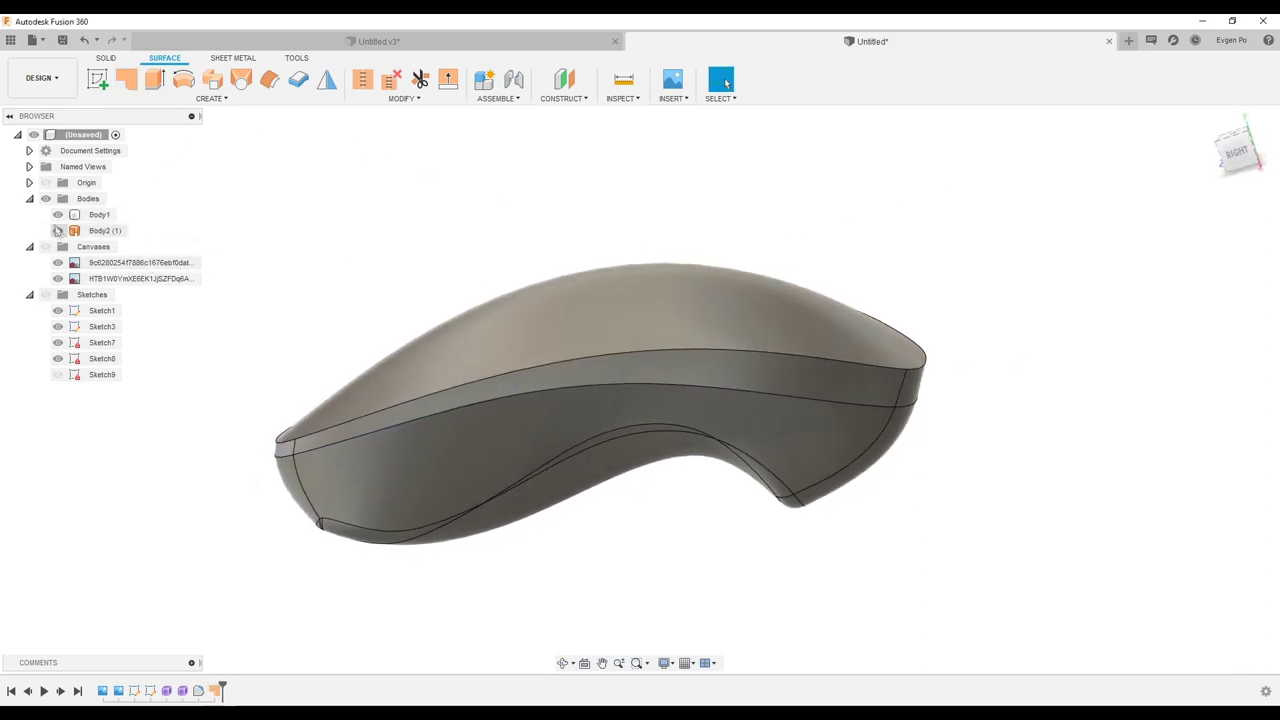
left_click(57, 215)
left_click(57, 215)
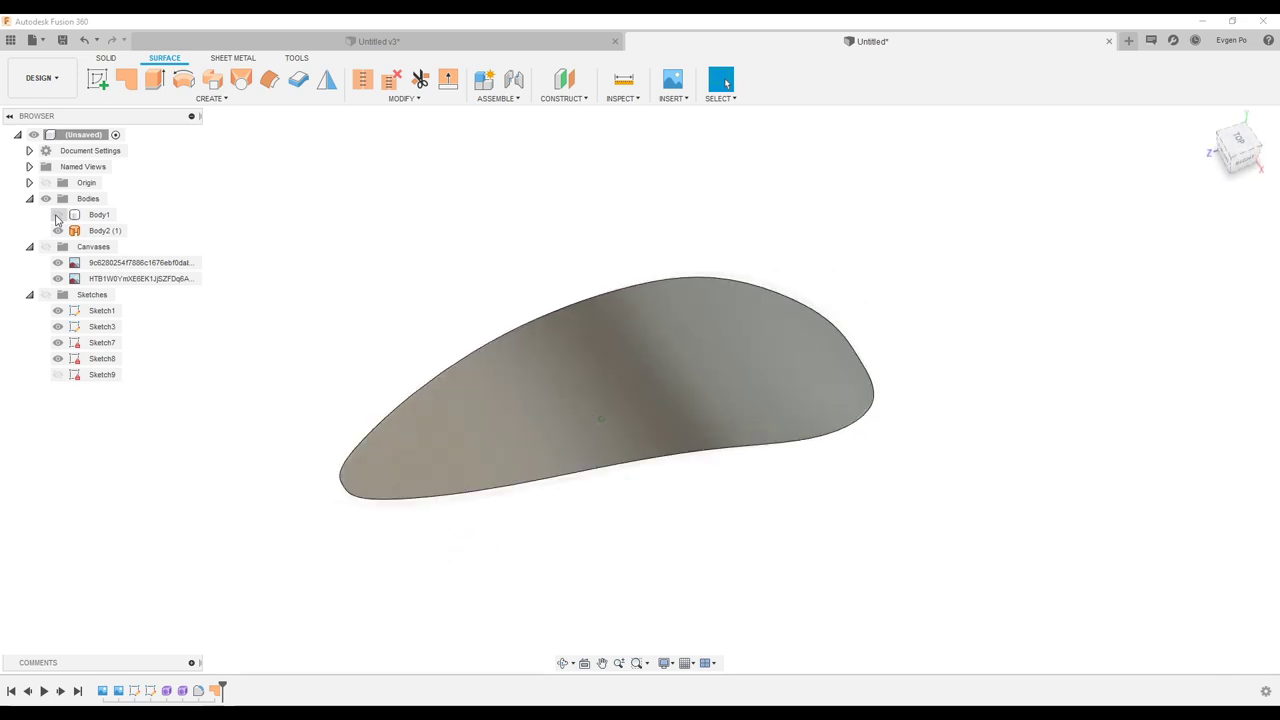
- Split Body1 with the Body2 patch using Extend Splitting Tools, creating Body3
left_click(106, 57)
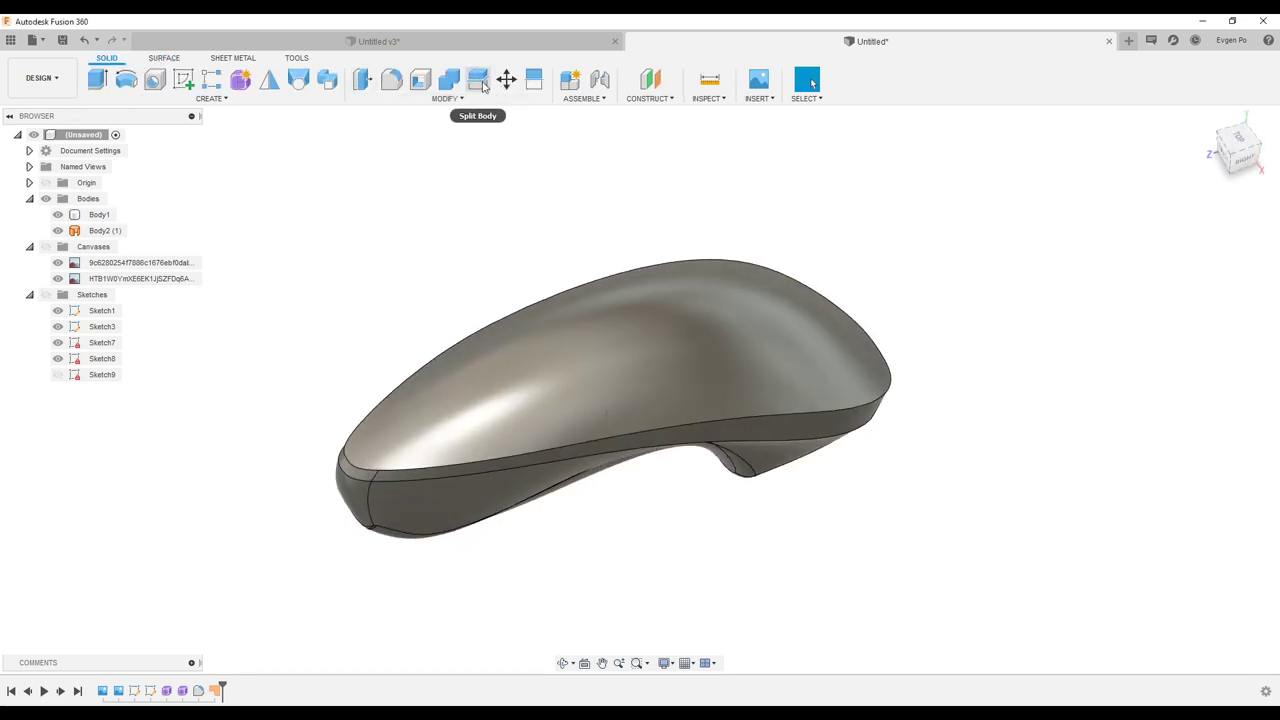
left_click(482, 84)
left_click(774, 317)
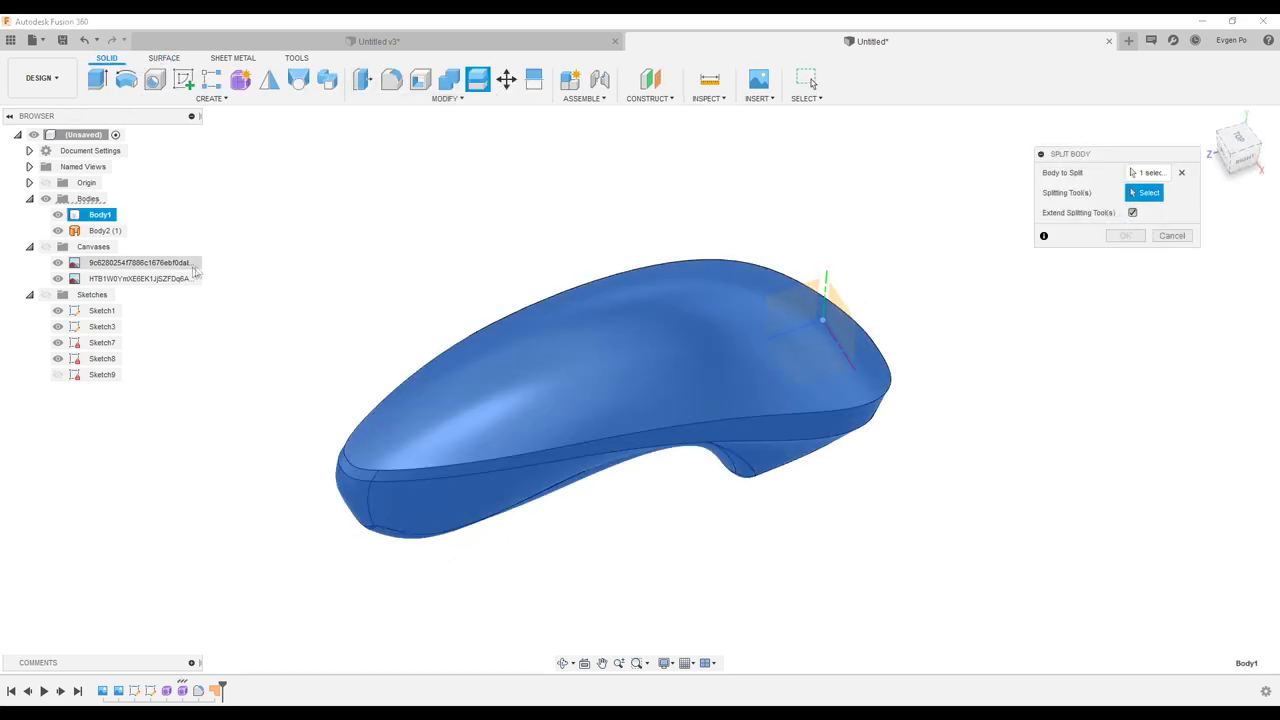
left_click(106, 231)
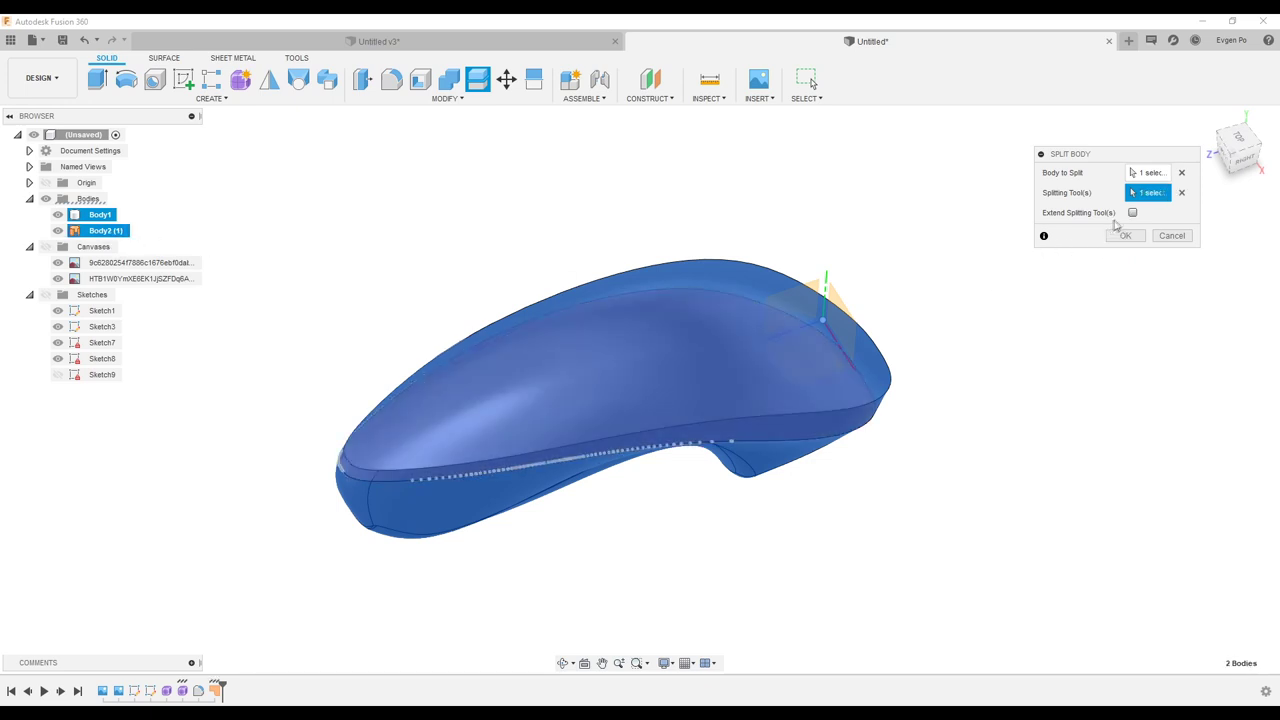
left_click(1133, 213)
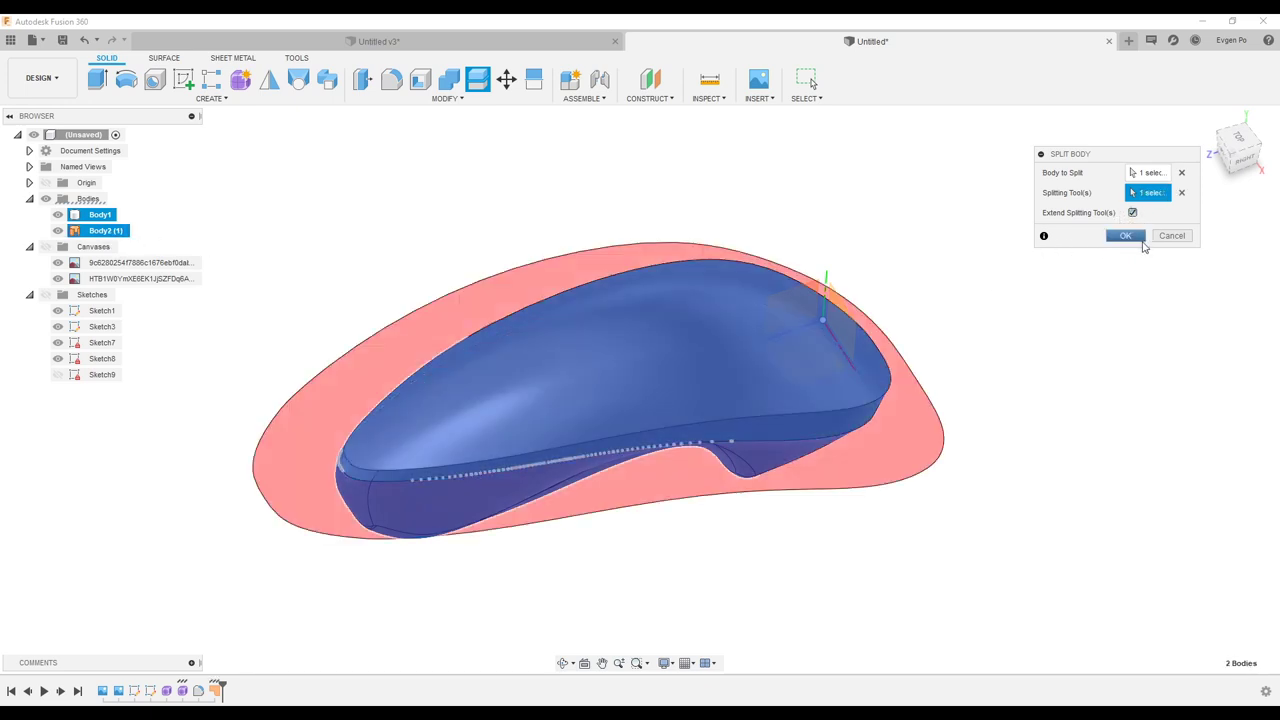
left_click(1126, 237)
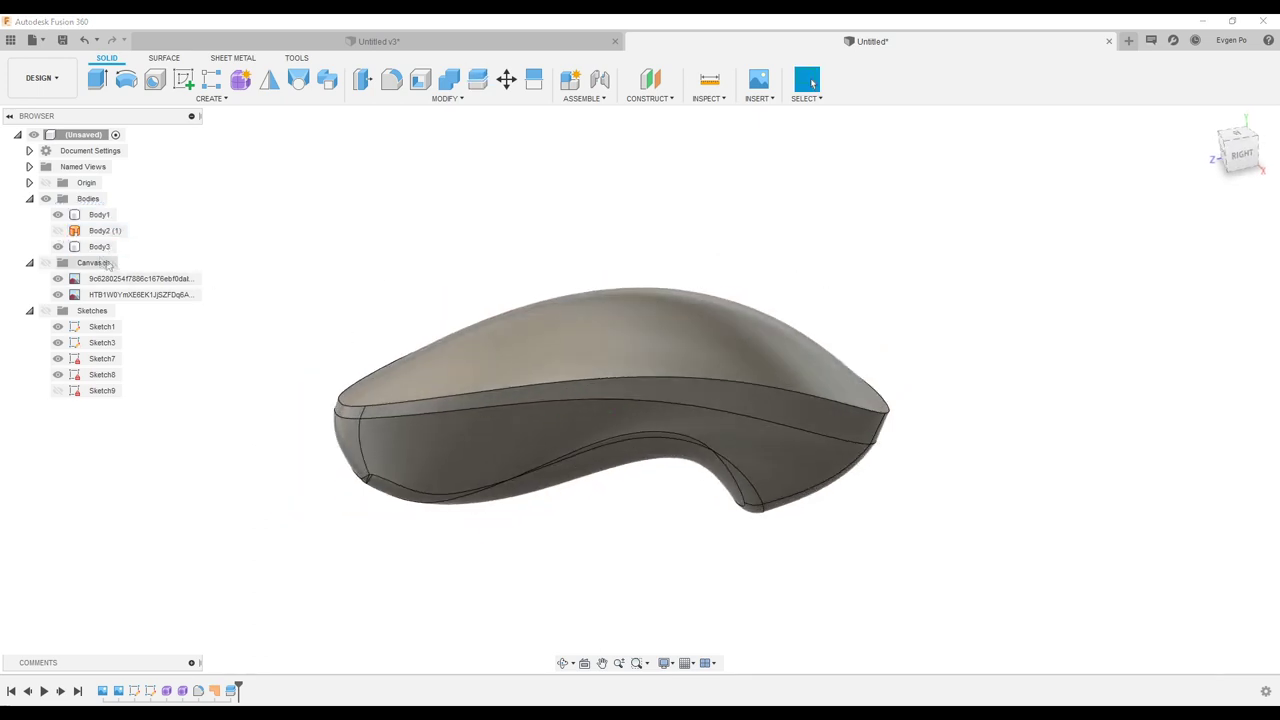
- Hide Body1 and shell the top half Body3 to 1 mm, open at its flat cut face
left_click(57, 215)
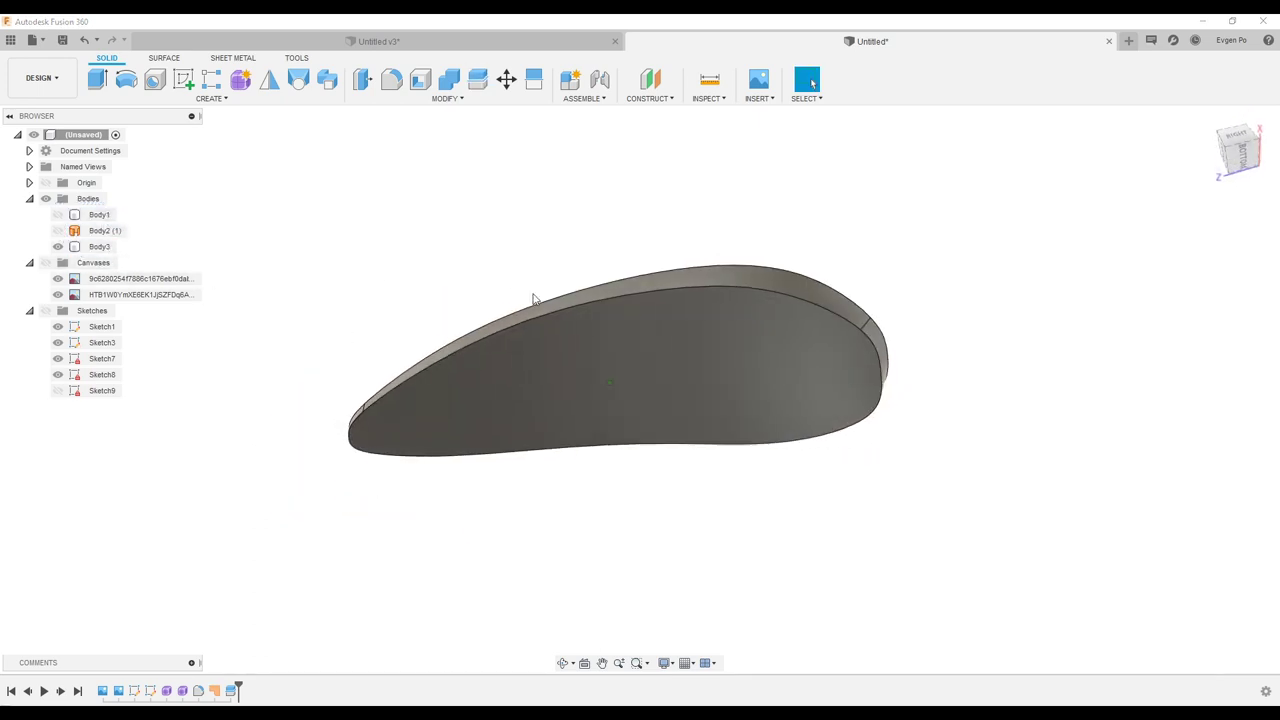
middle_click_drag(463, 253, 347, 147, "shift")
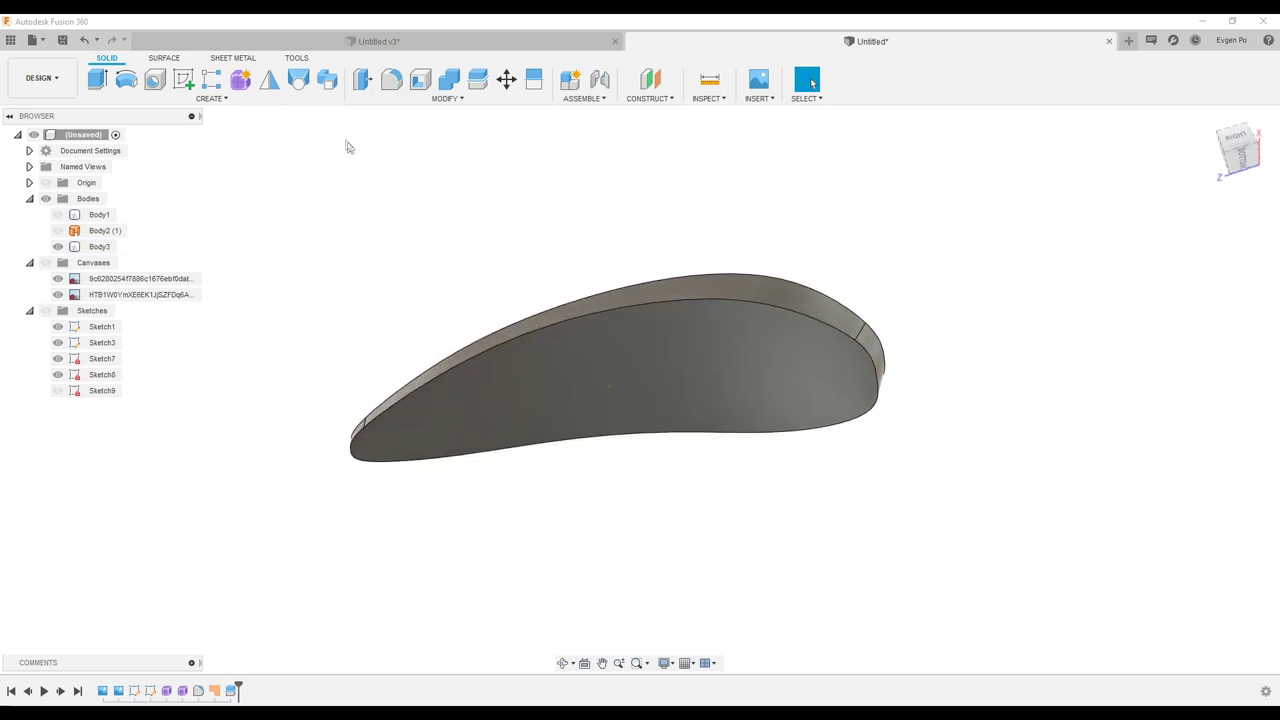
left_click(421, 80)
left_click(724, 352)
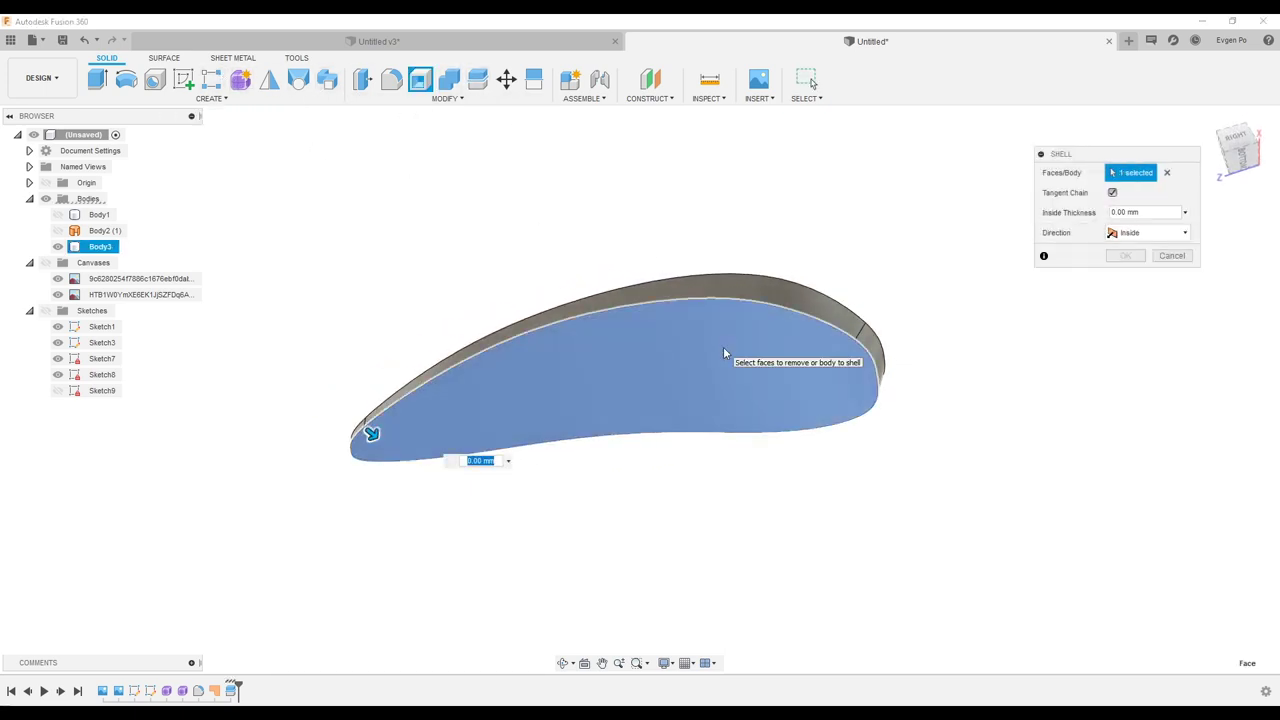
type("1")
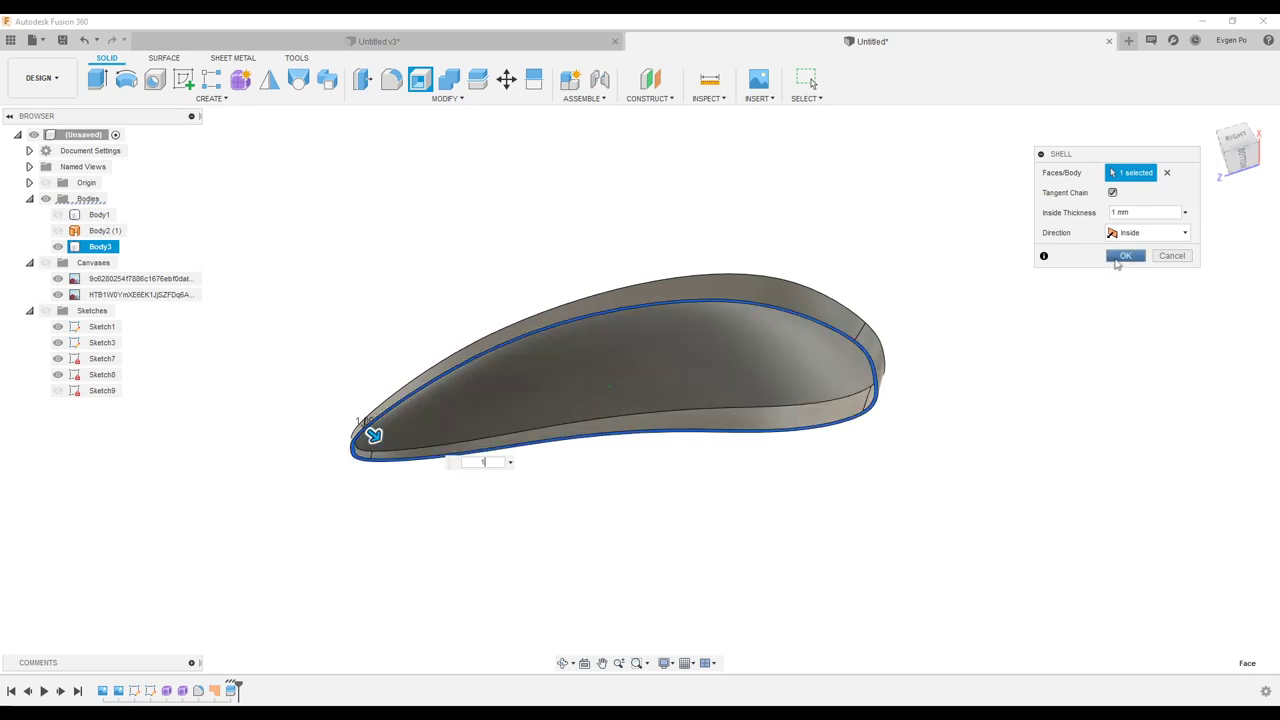
left_click(1123, 256)
middle_click_drag(785, 364, 700, 380, "shift")
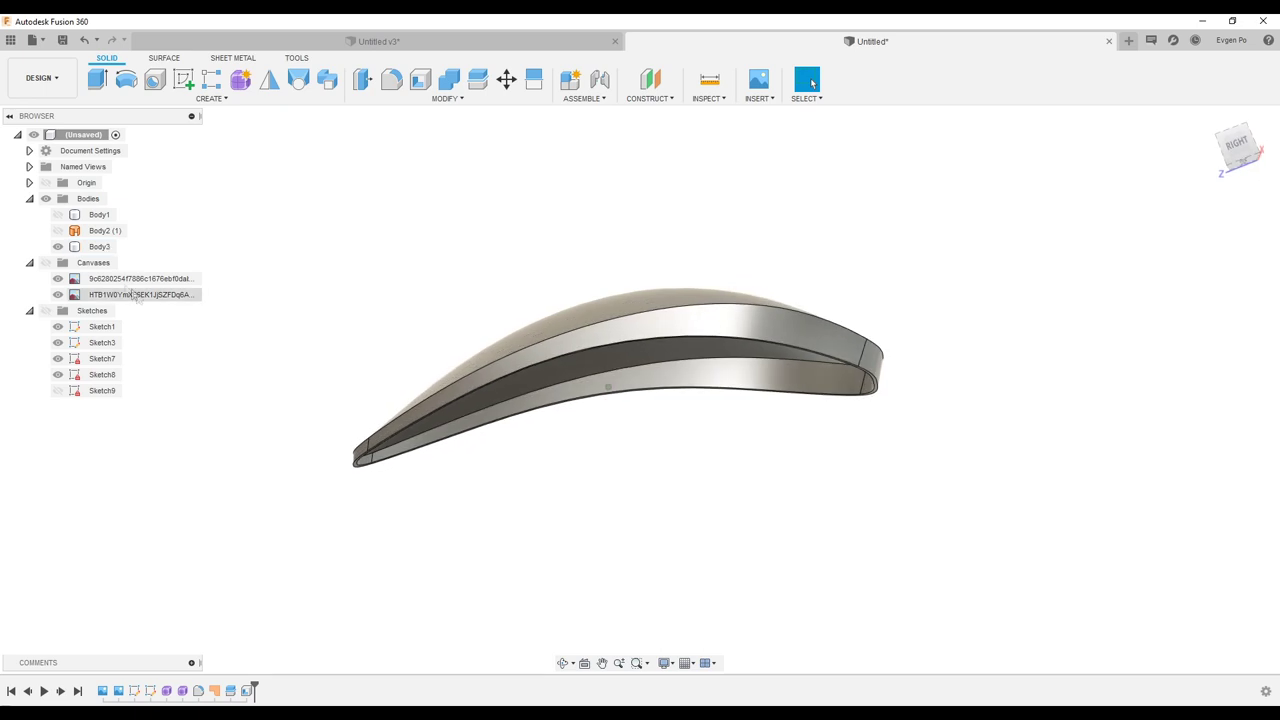
- Show the lower half Body1 again and hide the shelled Body3
left_click(57, 214)
left_click(57, 246)
mouse_move(463, 288)
middle_mouse_down("shift")
mouse_move(531, 337)
mouse_move(417, 139)
middle_mouse_up("shift")
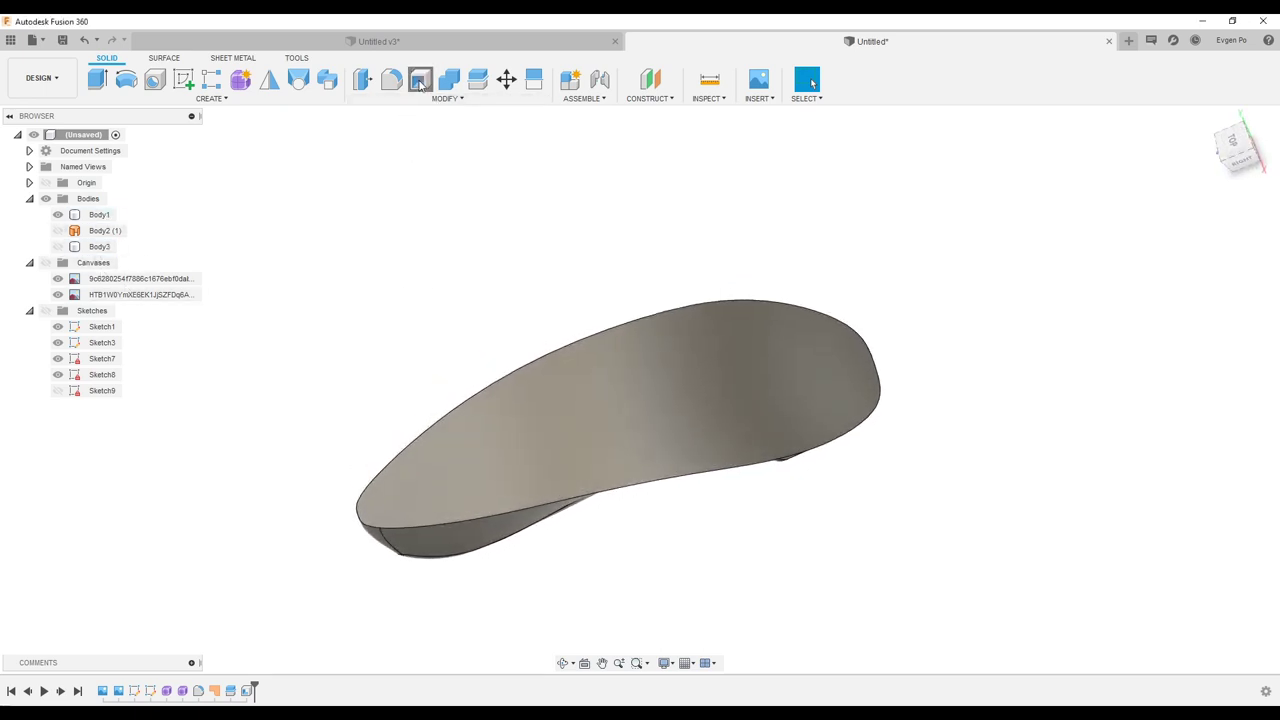
left_click(420, 84)
left_click(670, 390)
type("1")
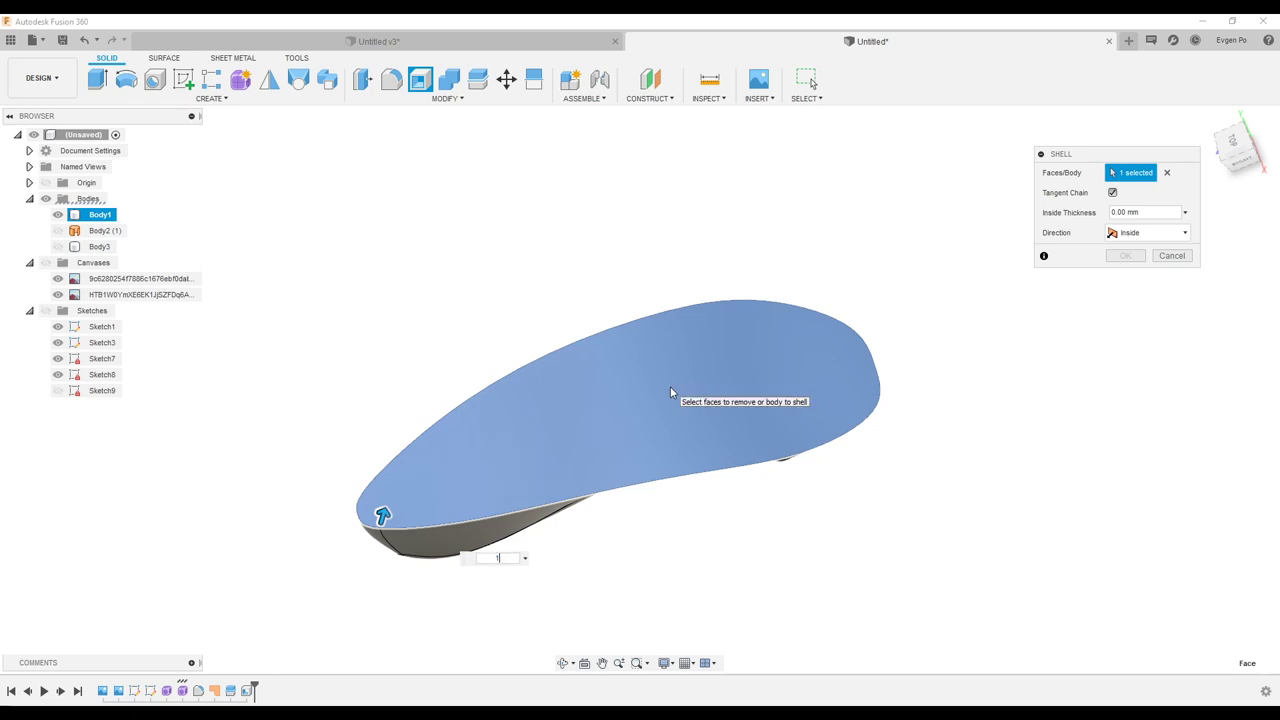
mouse_move(670, 392)
middle_mouse_down("shift")
mouse_move(965, 360)
mouse_move(946, 354)
middle_mouse_up("shift")
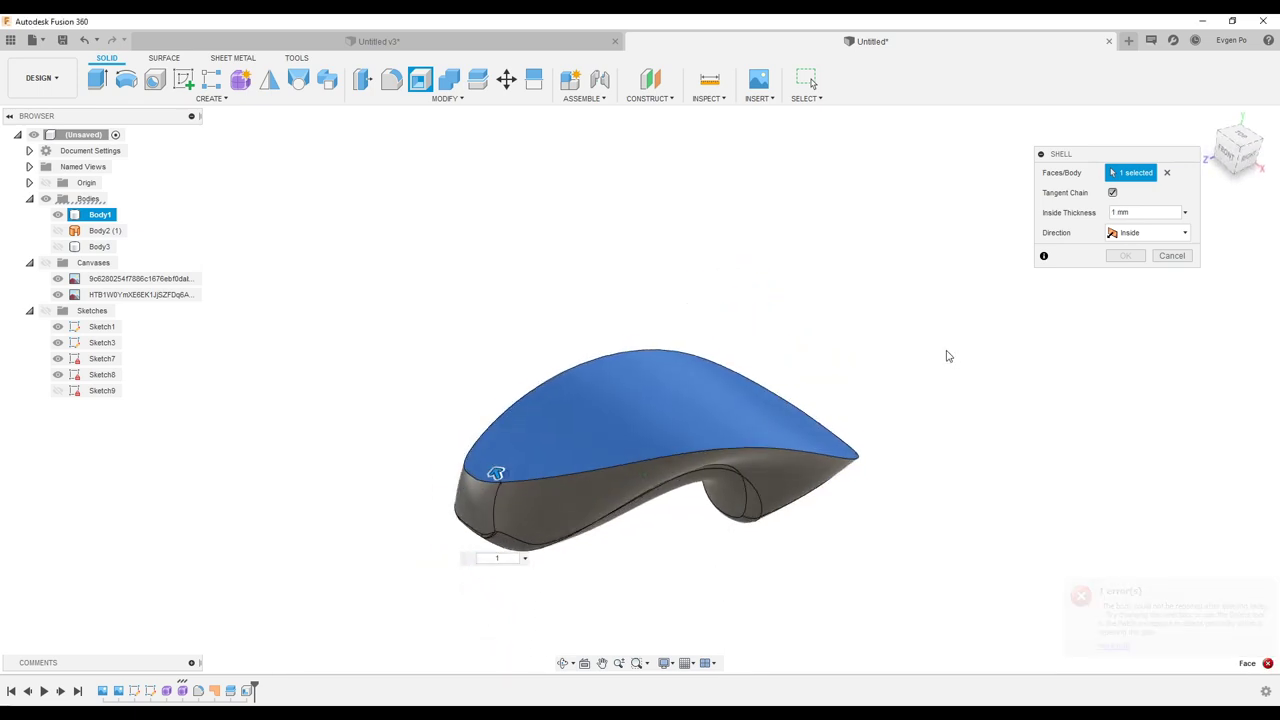
left_click(1172, 256)
mouse_move(1094, 263)
middle_mouse_down("shift")
mouse_move(467, 483)
mouse_move(450, 508)
middle_mouse_up("shift")
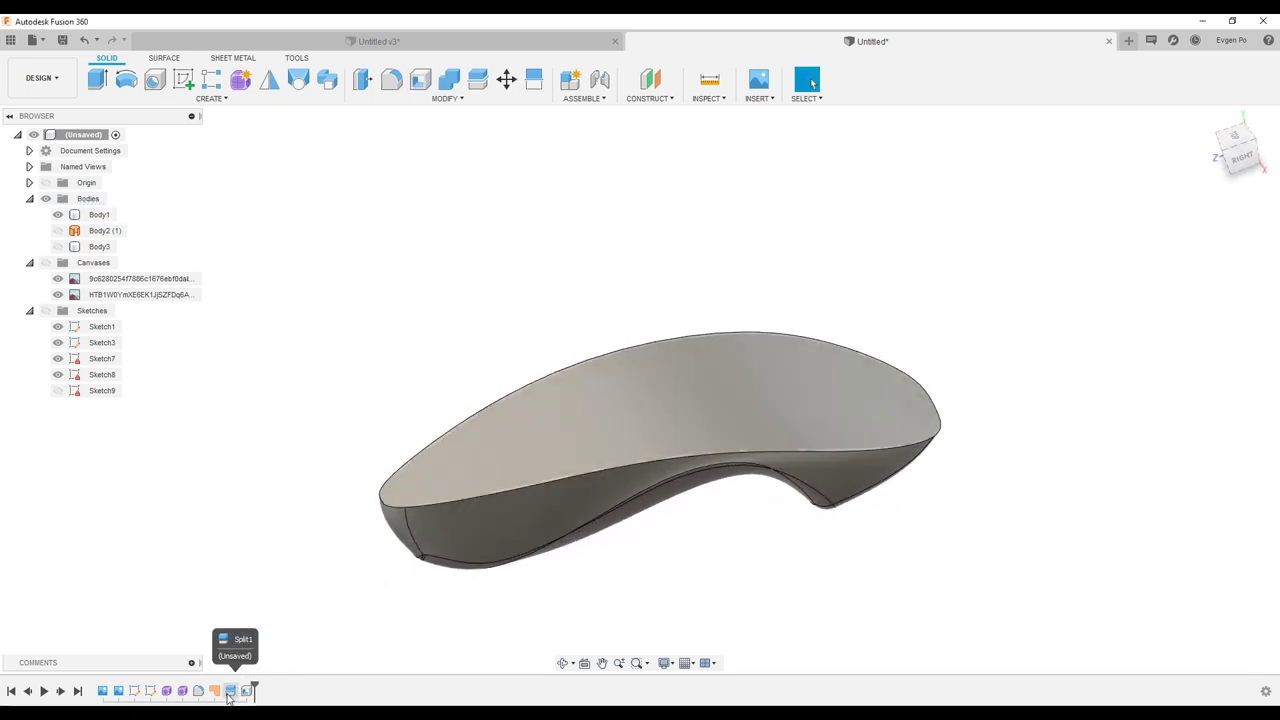
- Delete Fillet1 from the timeline, then shell Body1 to 1 mm, open at its flat top face
right_click(198, 697)
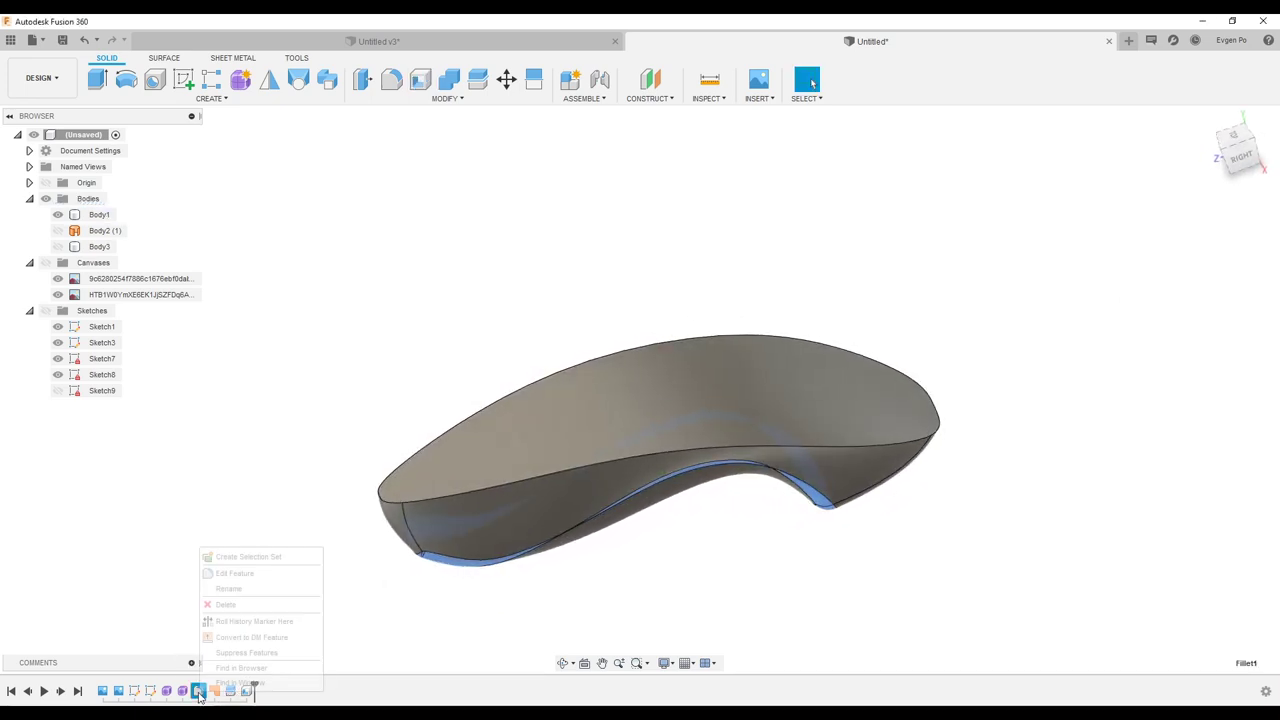
left_click(245, 605)
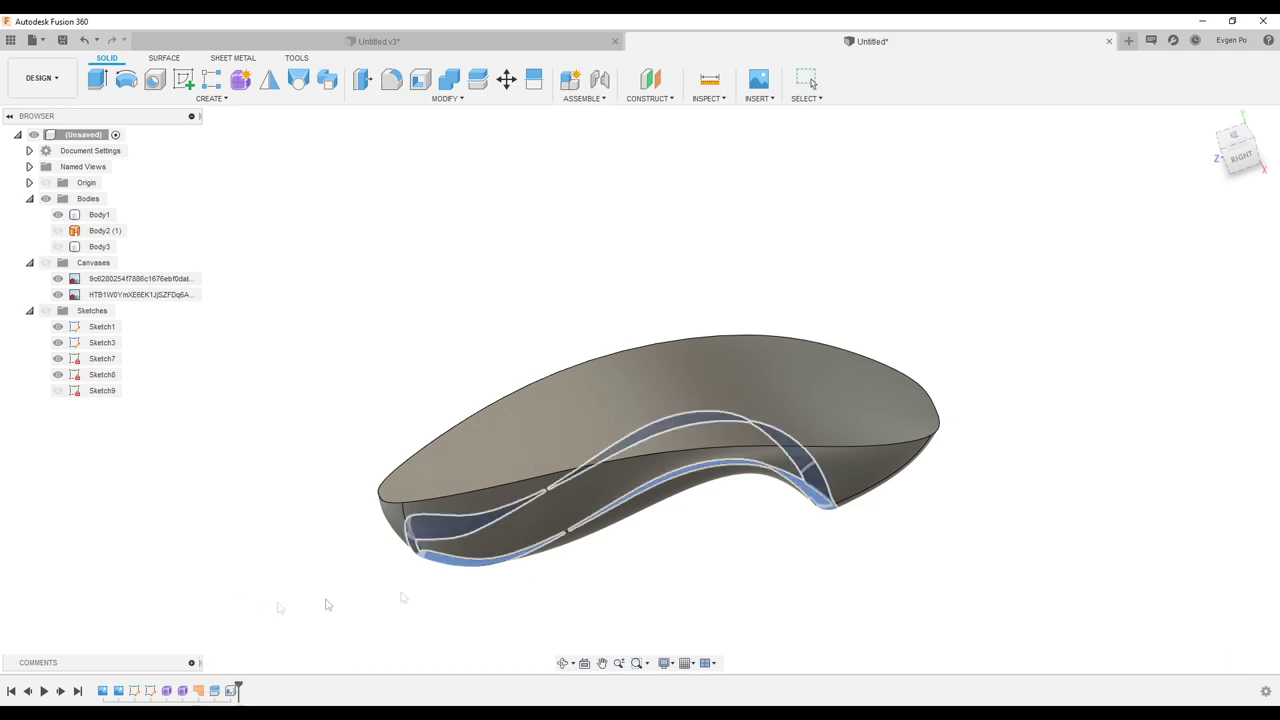
left_click(852, 454)
mouse_move(843, 451)
middle_mouse_down("shift")
mouse_move(485, 218)
mouse_move(445, 110)
middle_mouse_up("shift")
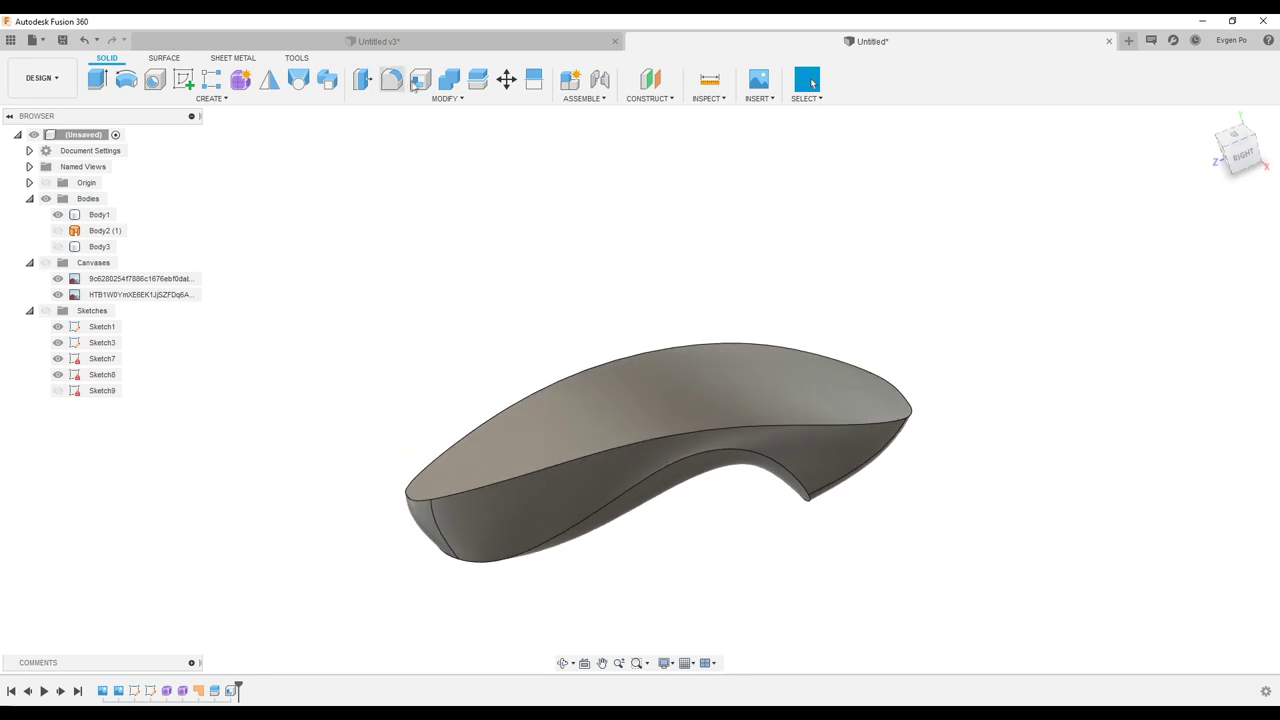
left_click(420, 79)
left_click(683, 378)
type("1")
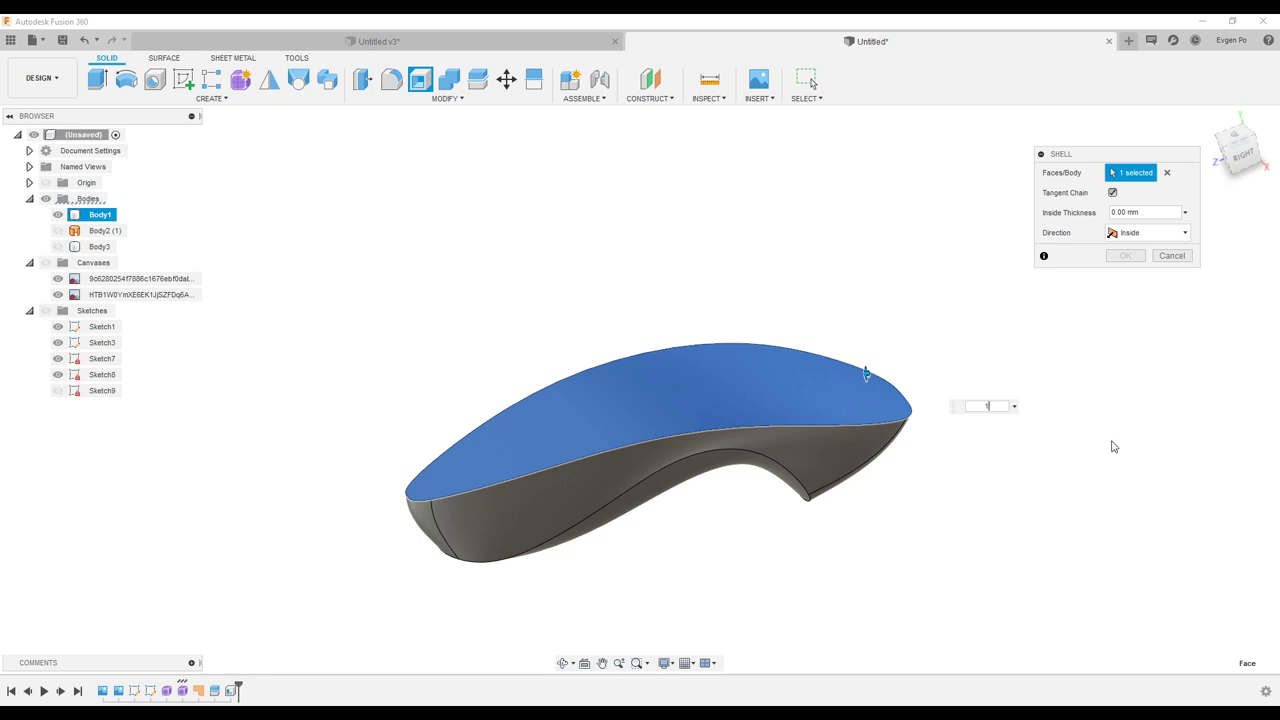
left_click(1137, 258)
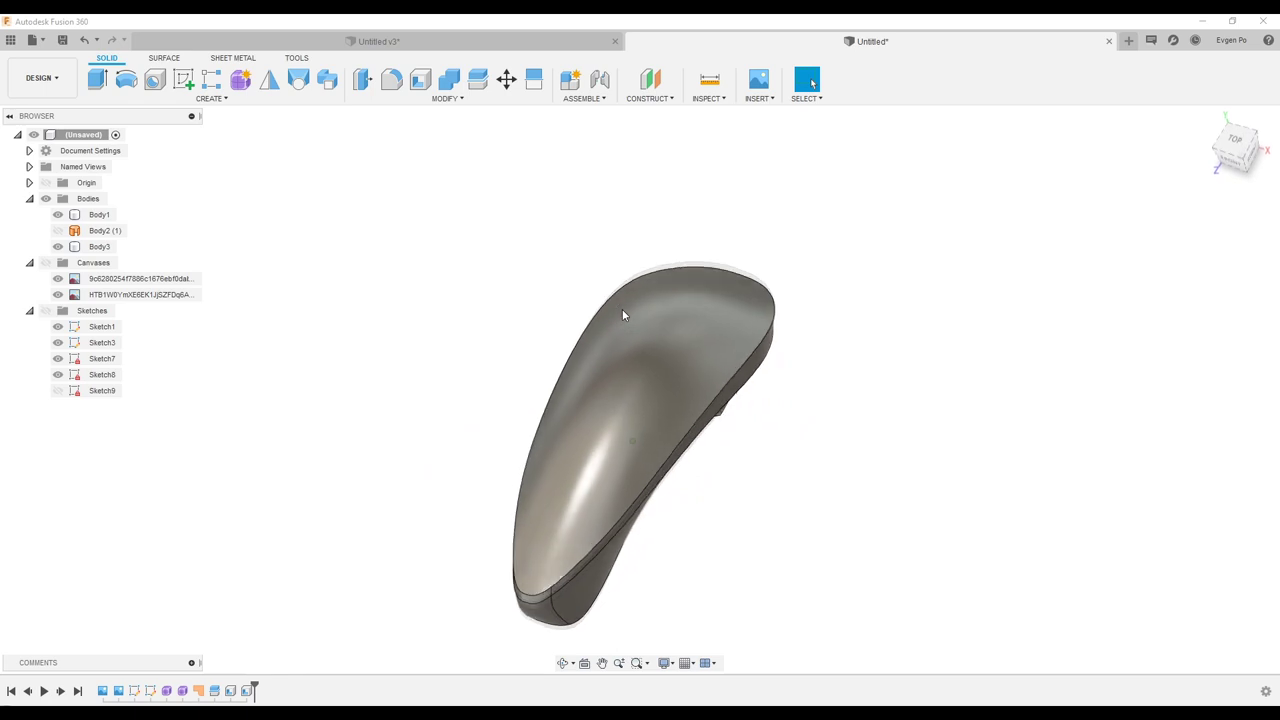
- Reopen Form2 for editing from the timeline after reviewing the Form1 stage
left_click(180, 690)
left_click(170, 691)
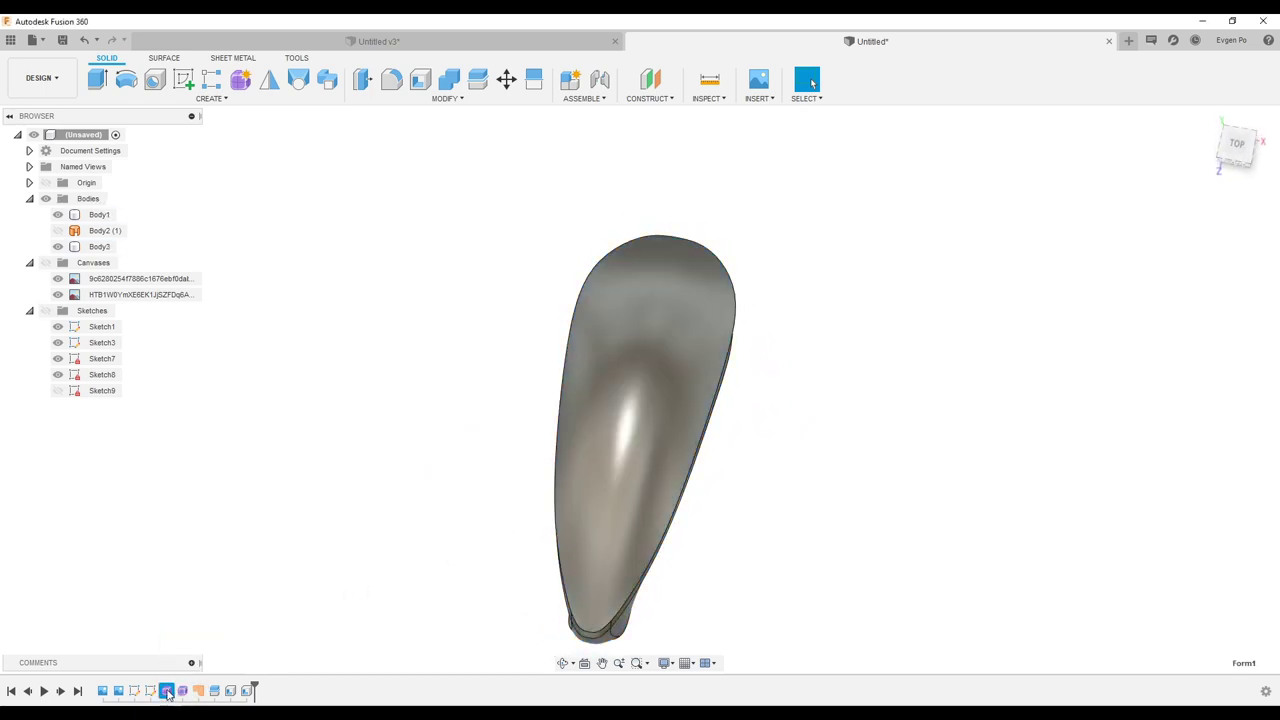
left_click(182, 694)
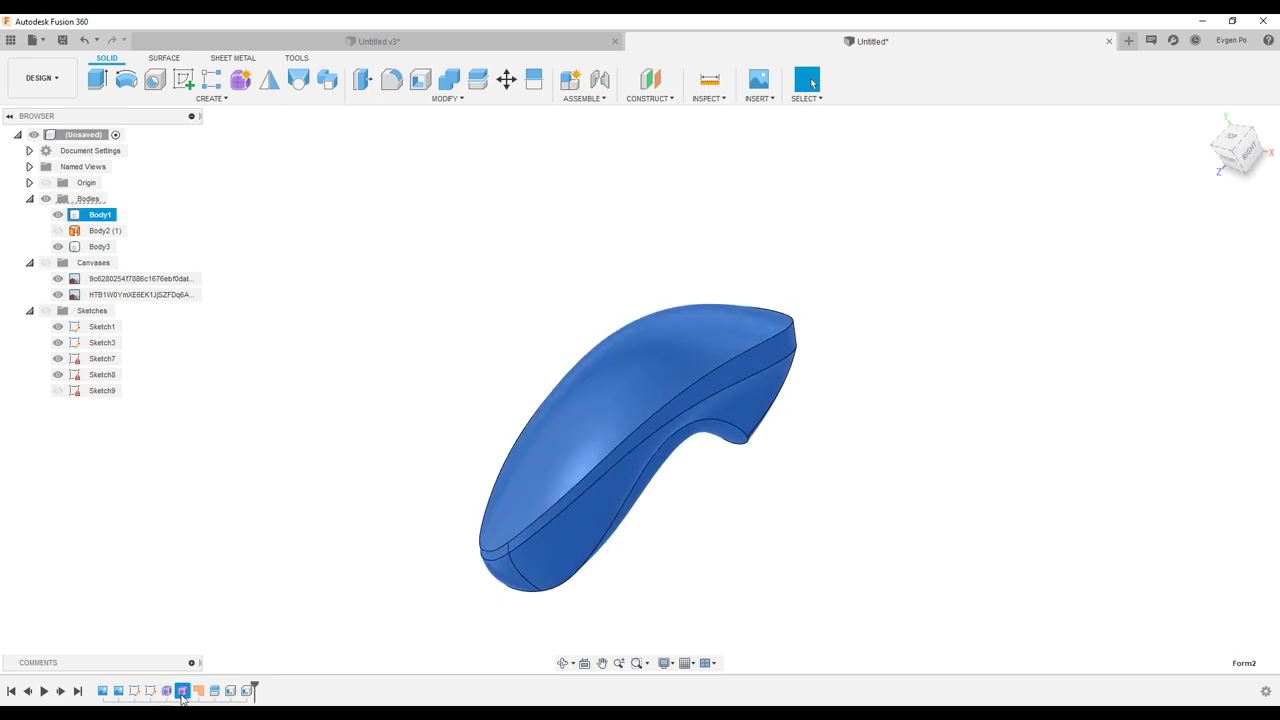
right_click(182, 694)
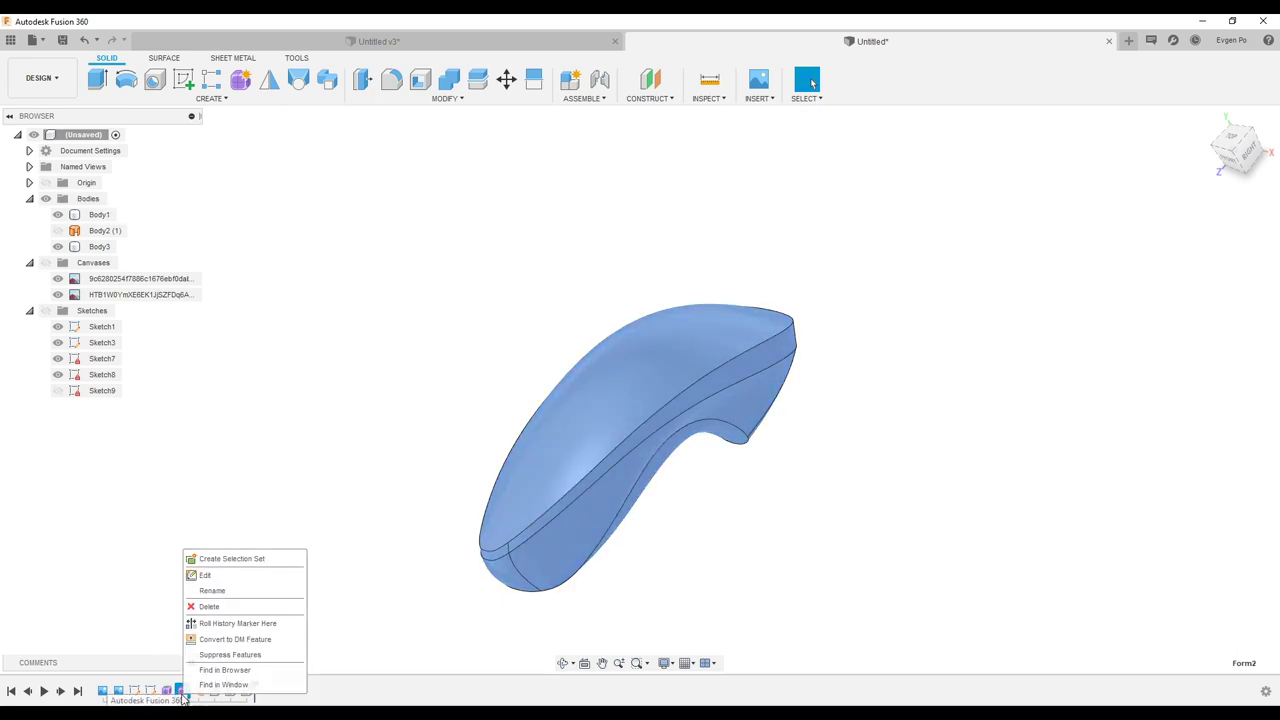
left_click(206, 576)
- Remove the creases from the form's creased edges with UnCrease
middle_click_drag(211, 581, 730, 364, "shift")
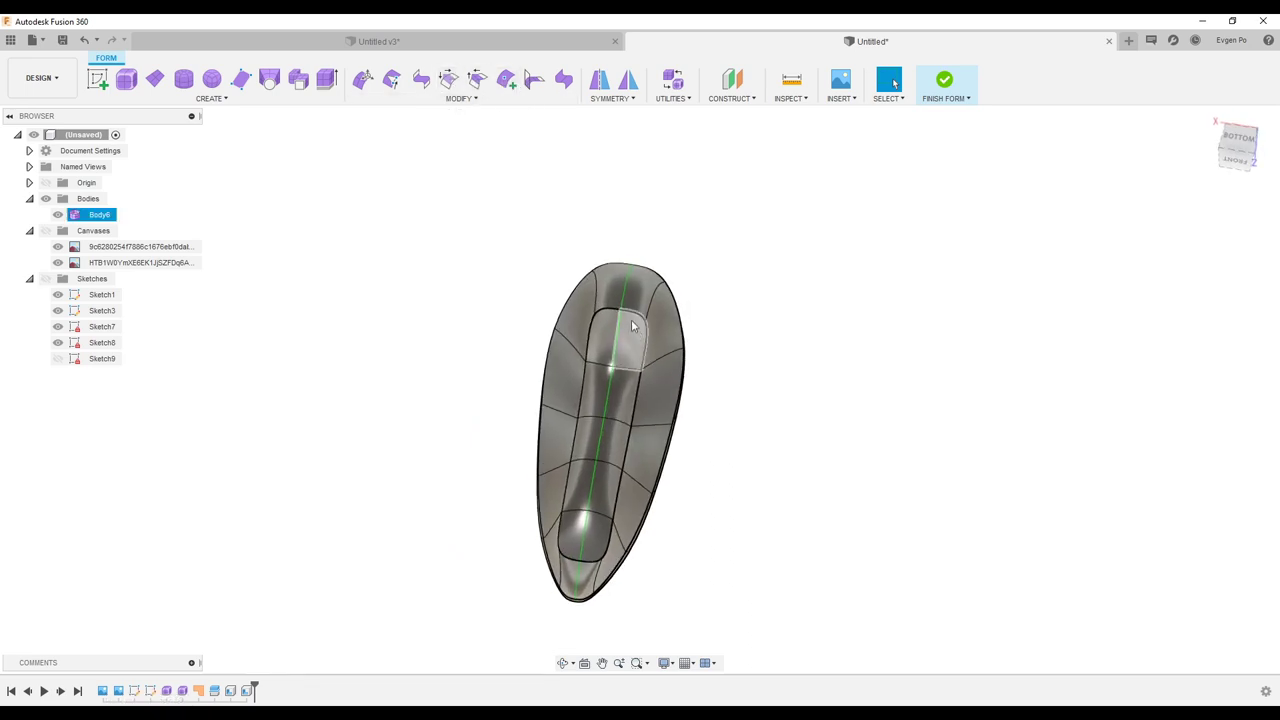
mouse_move(544, 270)
middle_mouse_down("shift")
mouse_move(433, 91)
mouse_move(1125, 247)
middle_mouse_up("shift")
left_click(447, 85)
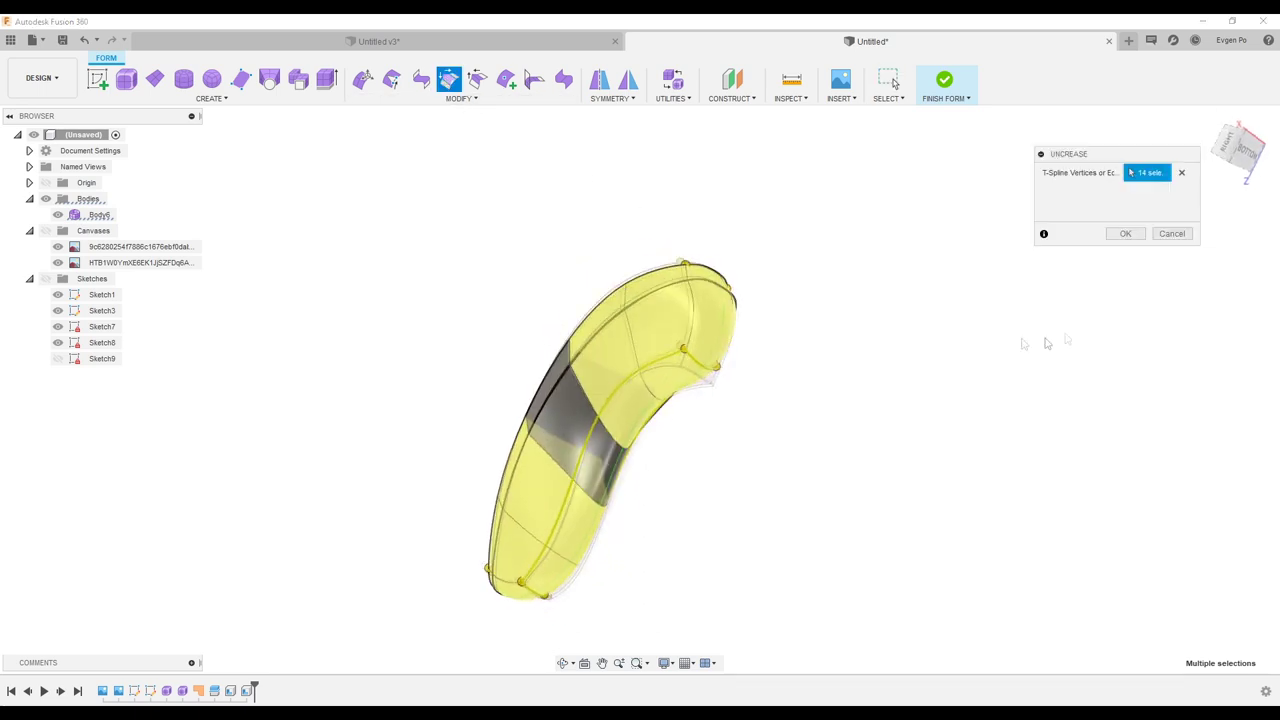
left_click(1126, 235)
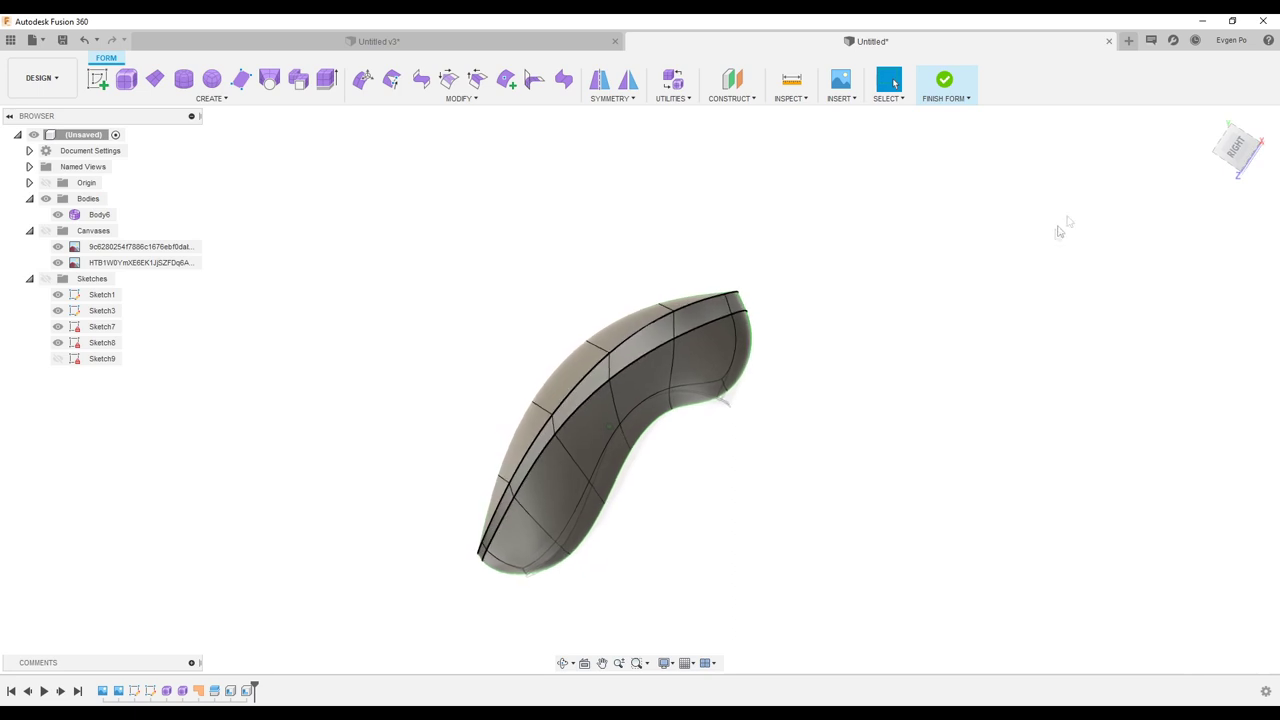
- Pull the curled end's edge and vertex into a tighter shape with Edit Form, then finish the form
left_click(1229, 152)
scroll(758, 345, "up", 5)
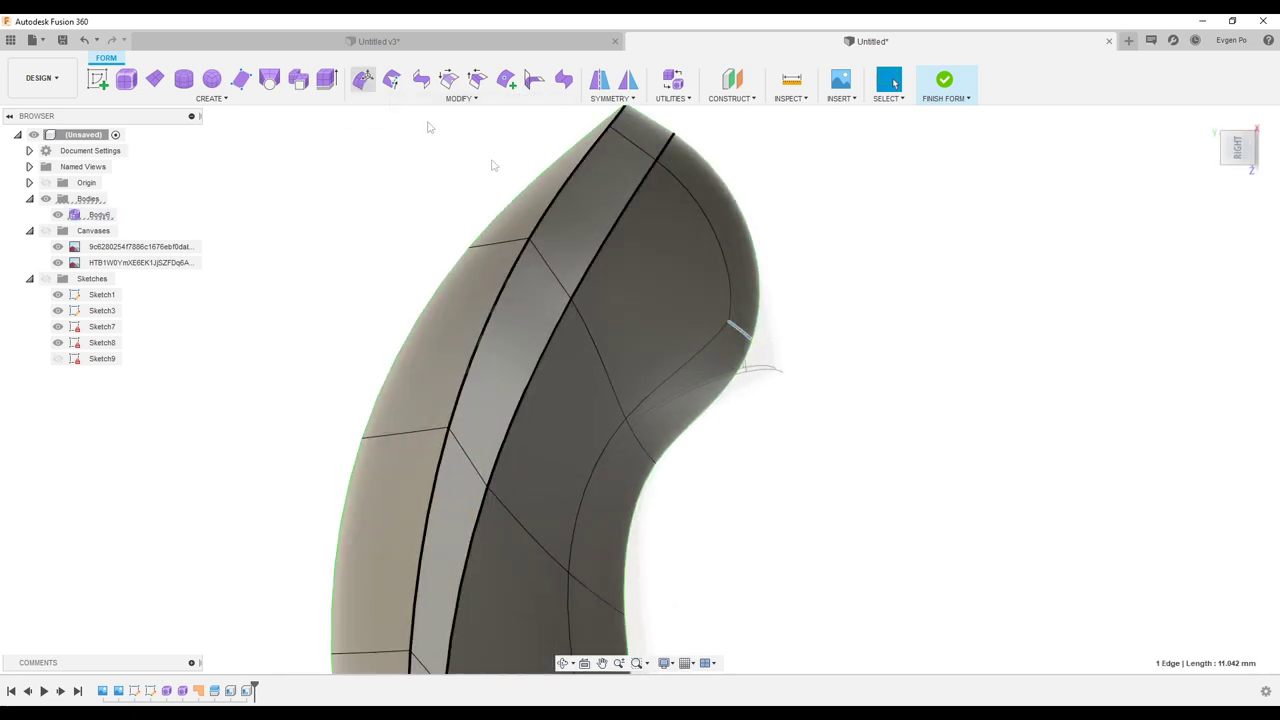
left_click(365, 82)
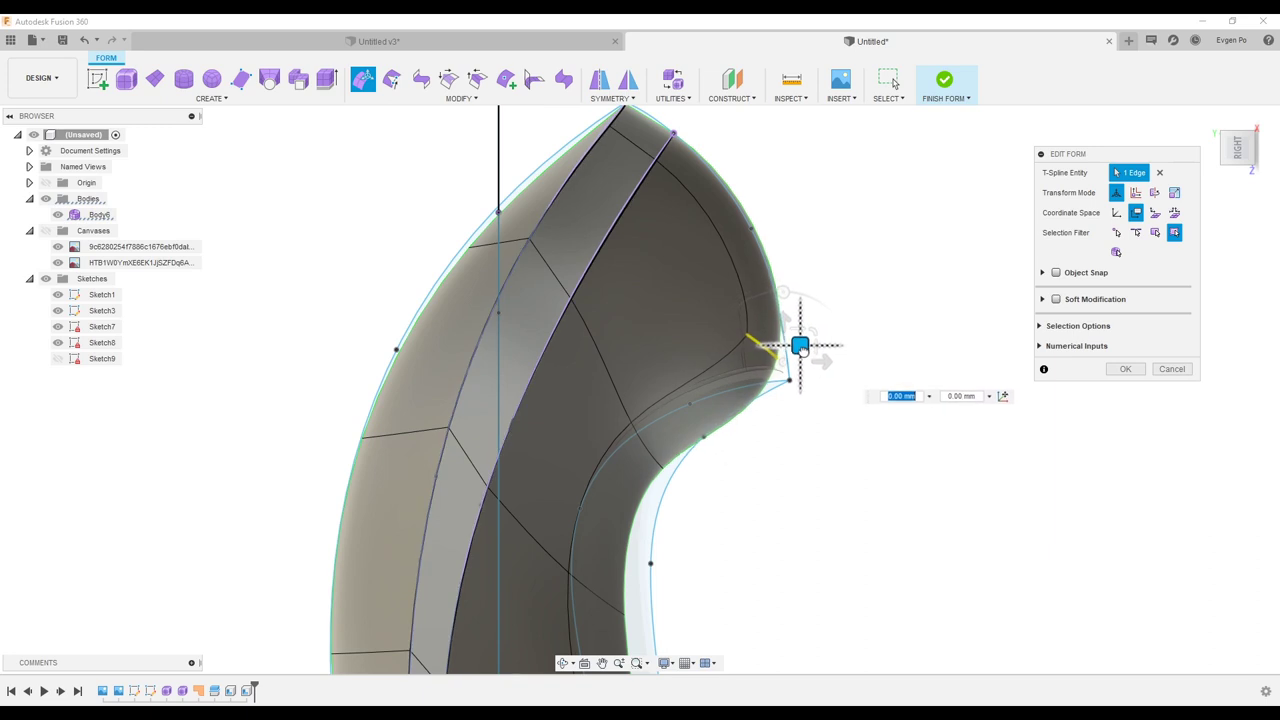
left_click_drag(810, 332, 808, 297)
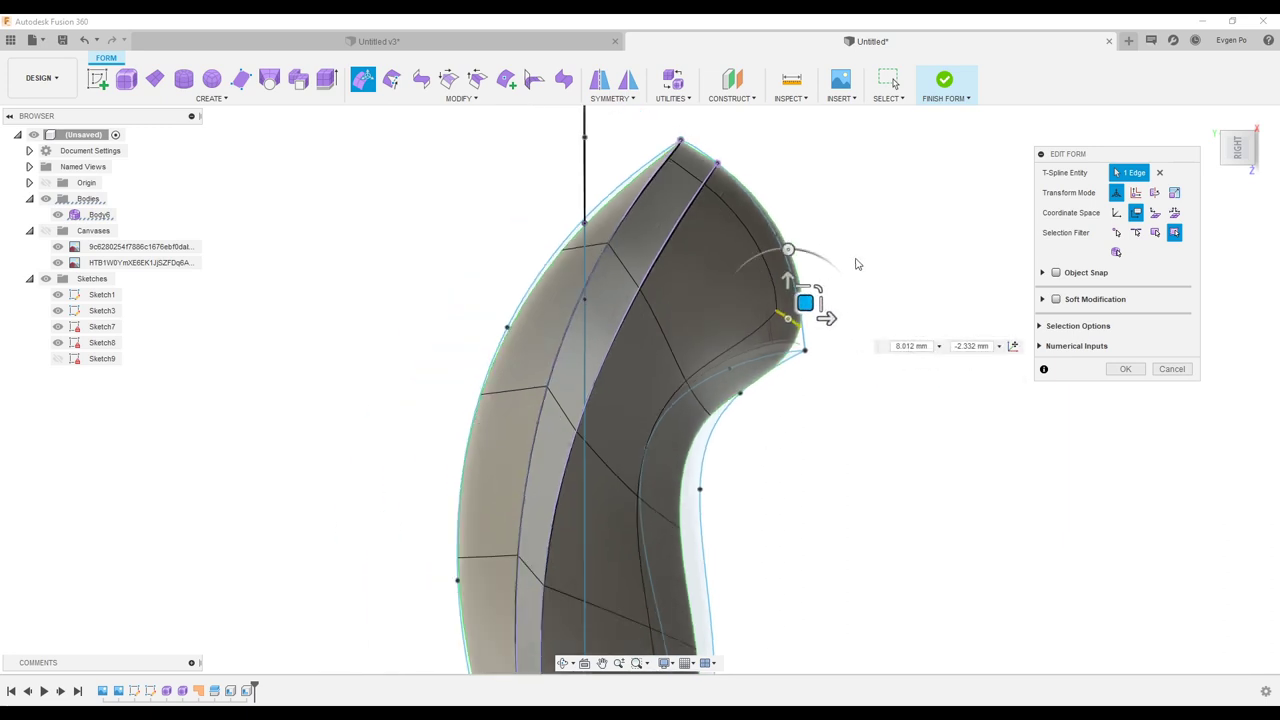
middle_click_drag(808, 297, 708, 496, "shift")
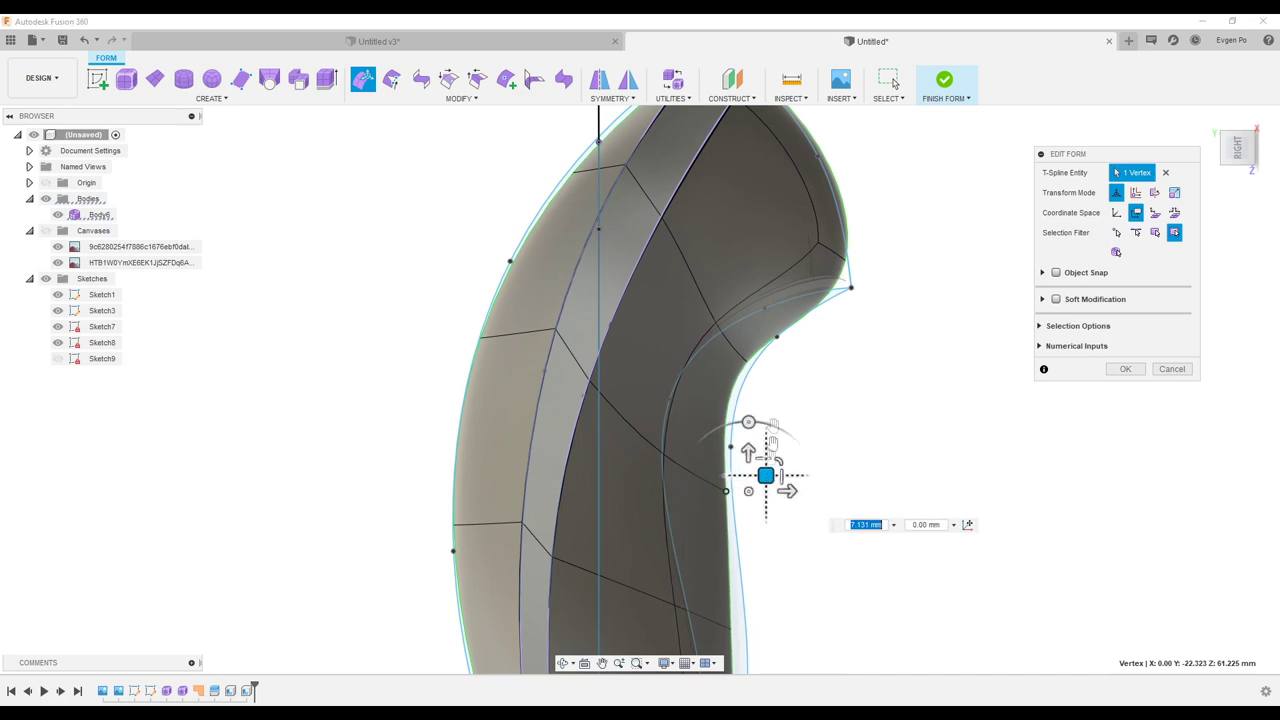
left_click(1124, 369)
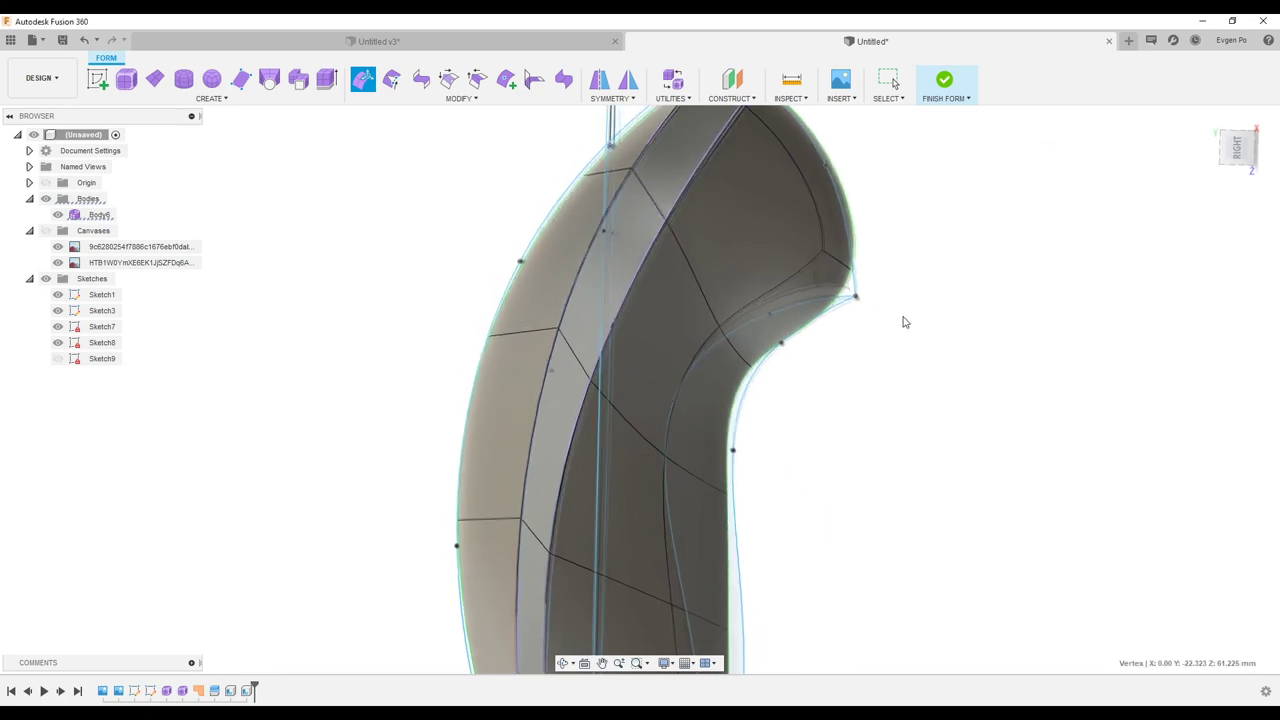
middle_click_drag(903, 320, 776, 438, "shift")
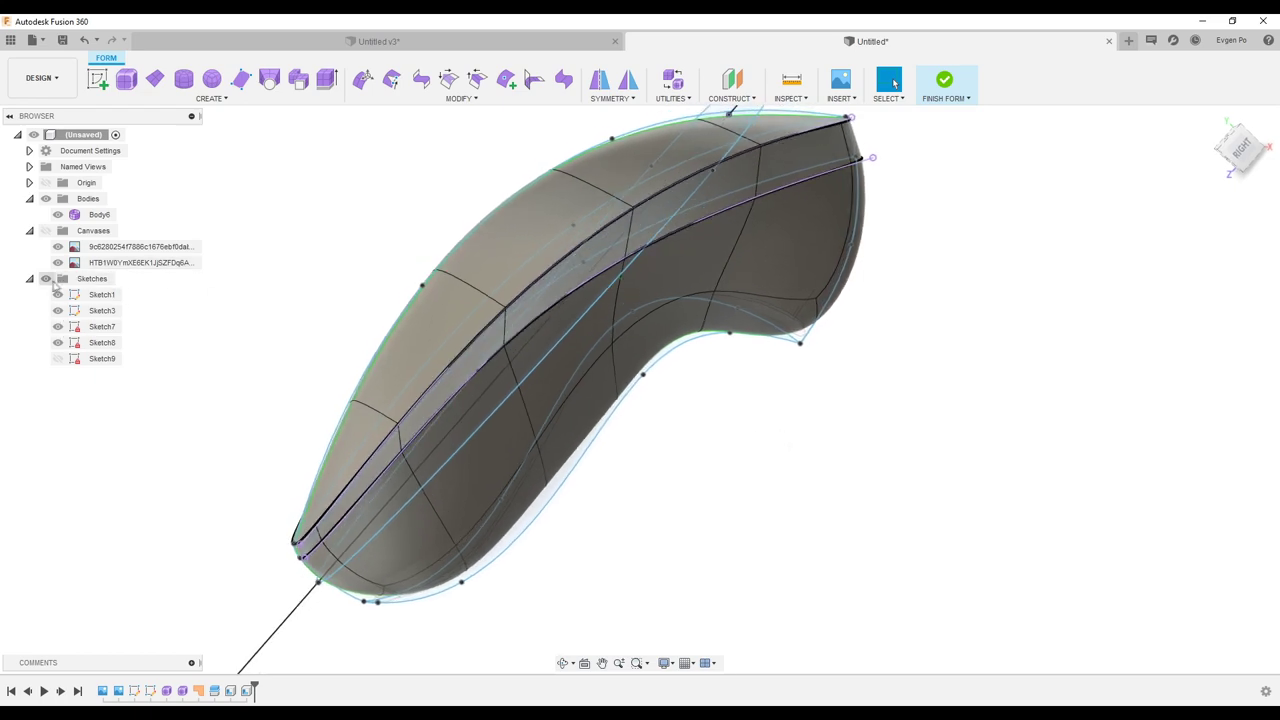
left_click(100, 214)
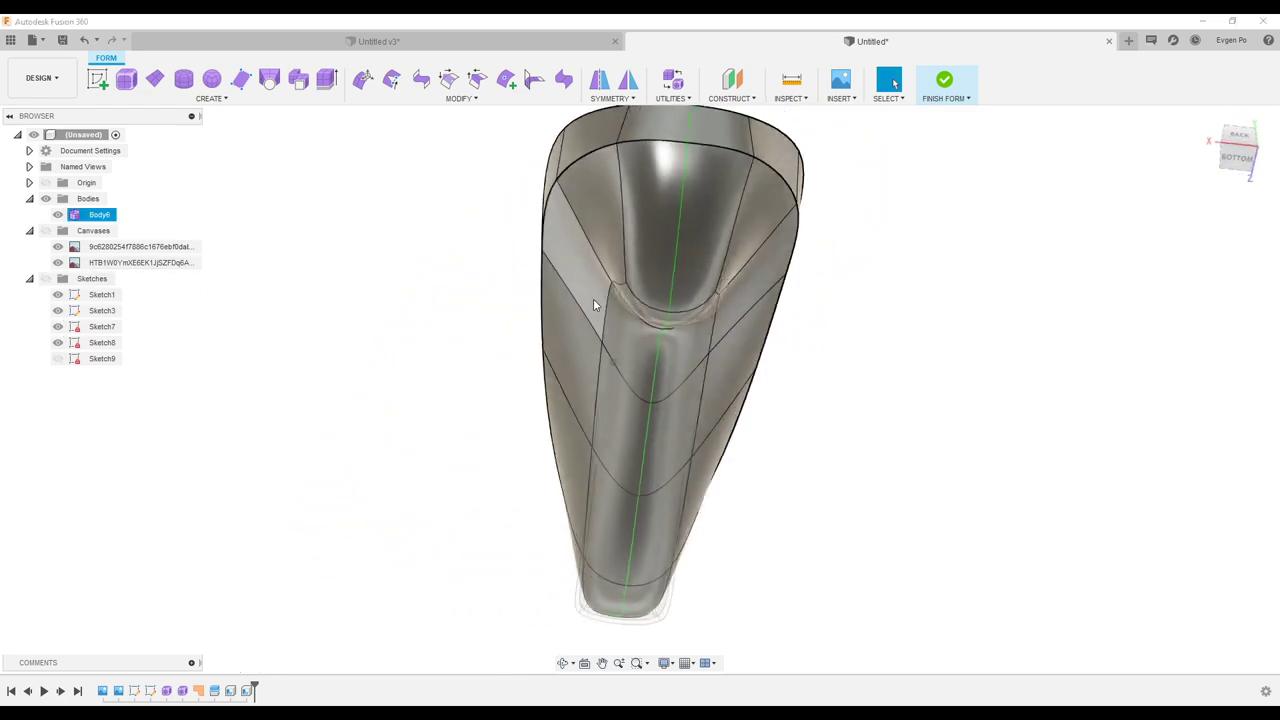
key("Escape")
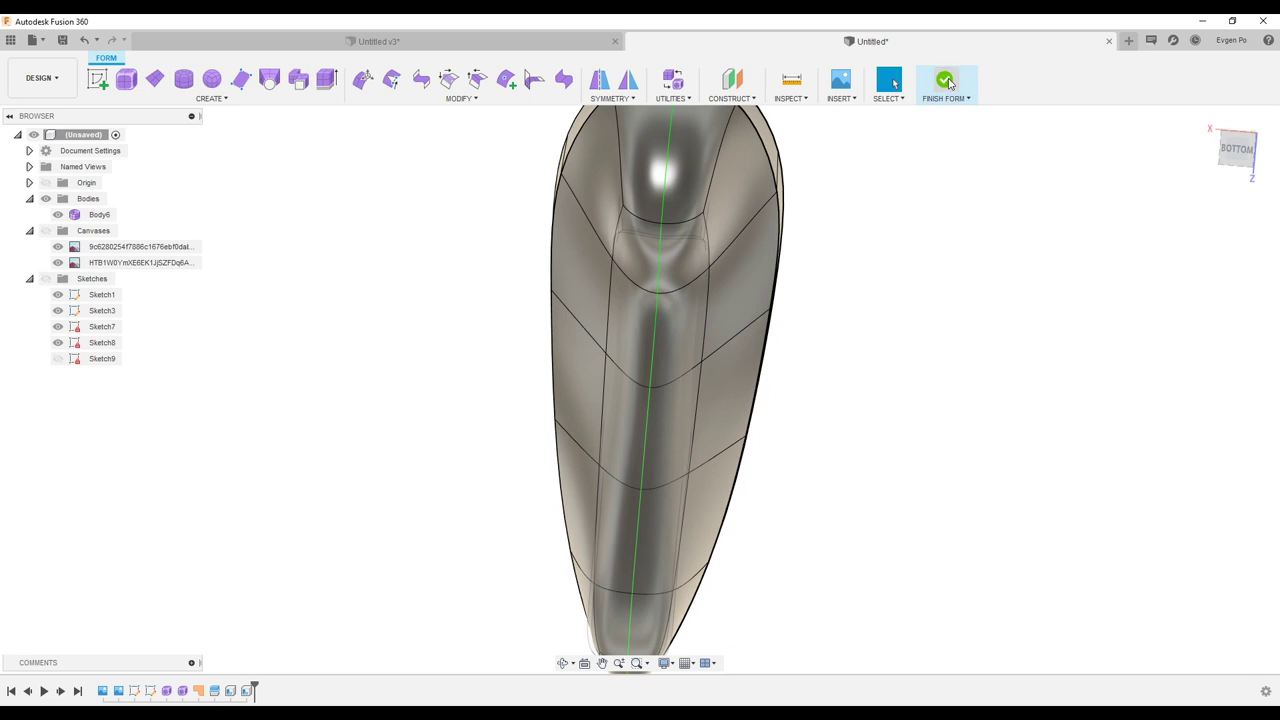
left_click(945, 81)
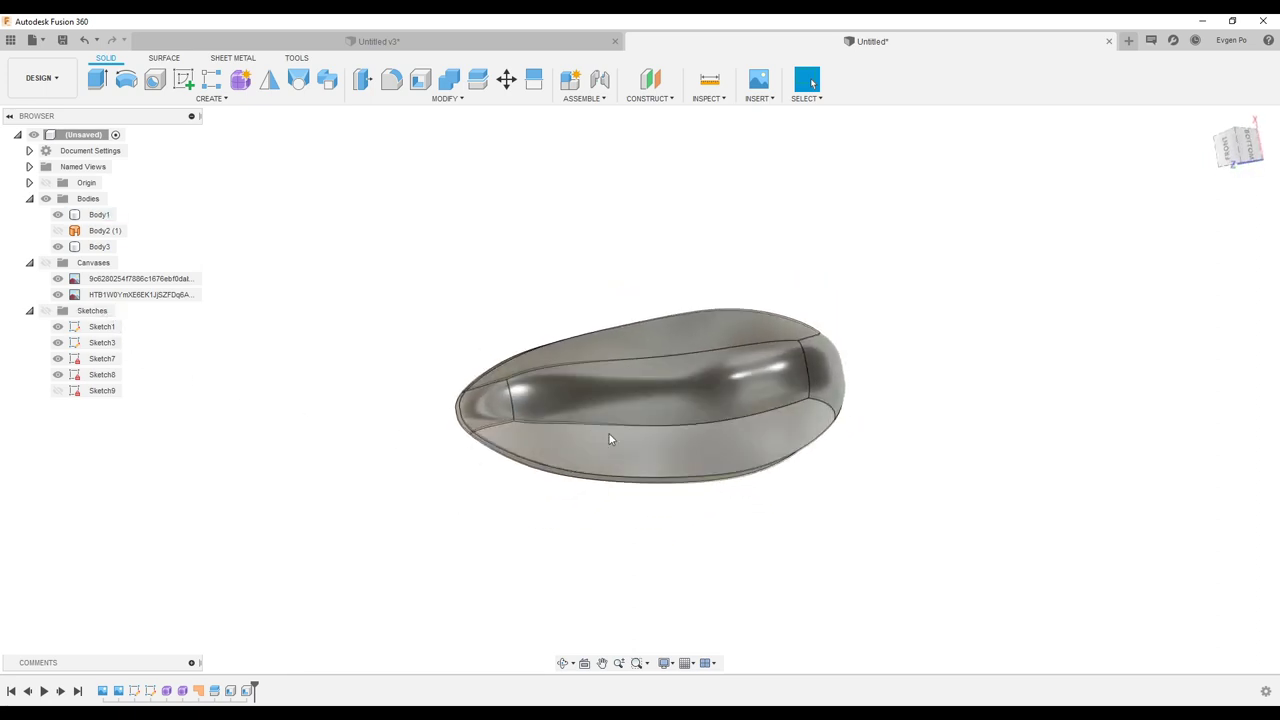
- Toggle Body1 and Body3 visibility to inspect the thin hollow shells, then show both halves
scroll(610, 440, "up", 5)
left_click(57, 214)
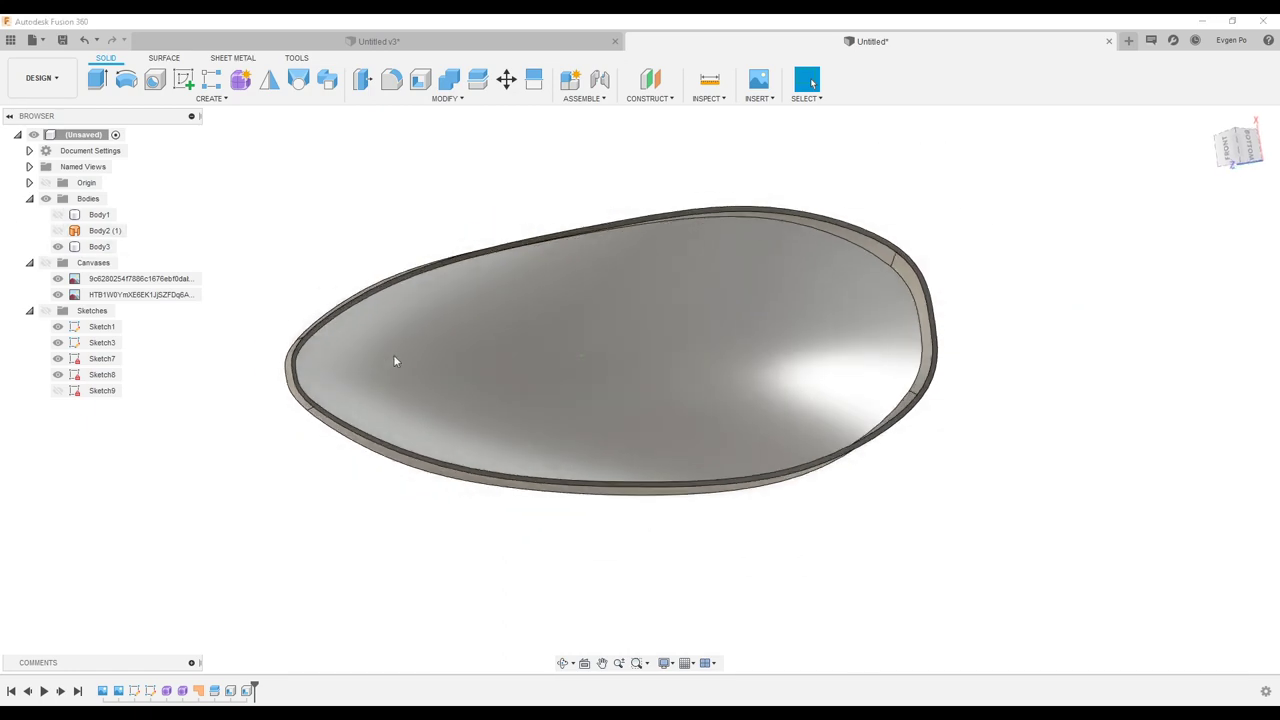
left_click(57, 246)
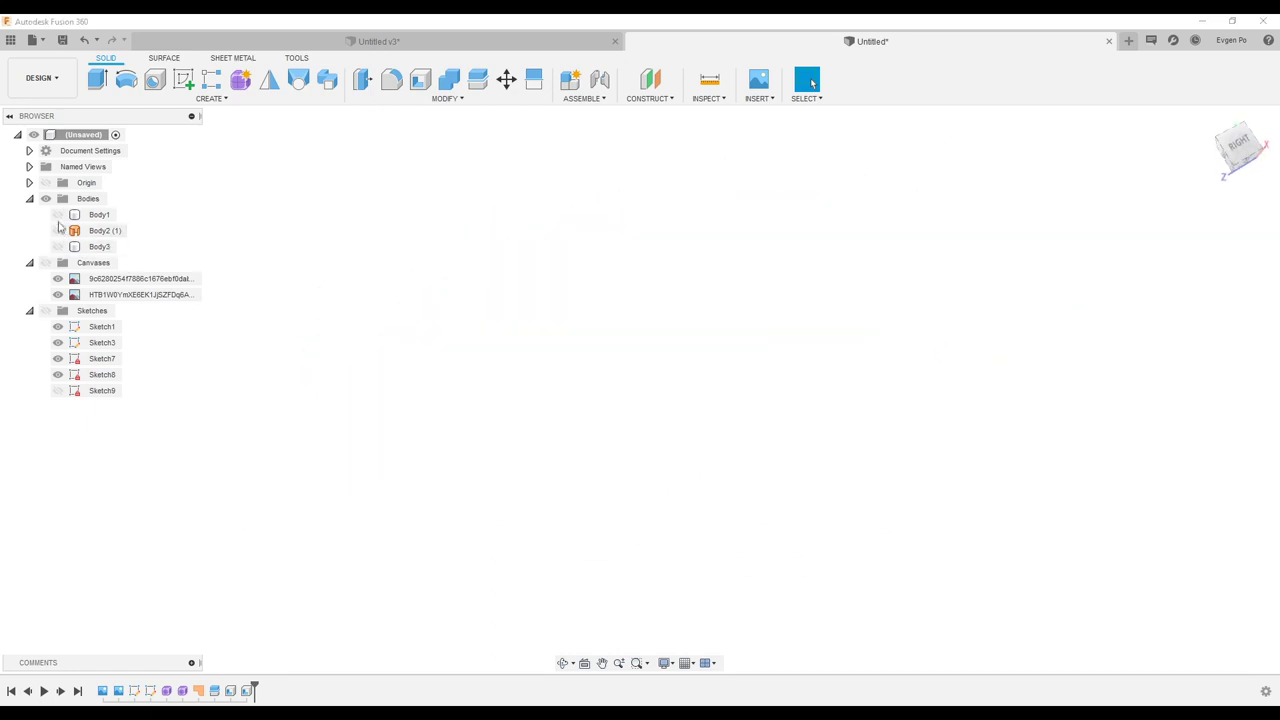
left_click(57, 214)
mouse_move(784, 372)
middle_mouse_down("shift")
mouse_move(895, 443)
mouse_move(845, 424)
middle_mouse_up("shift")
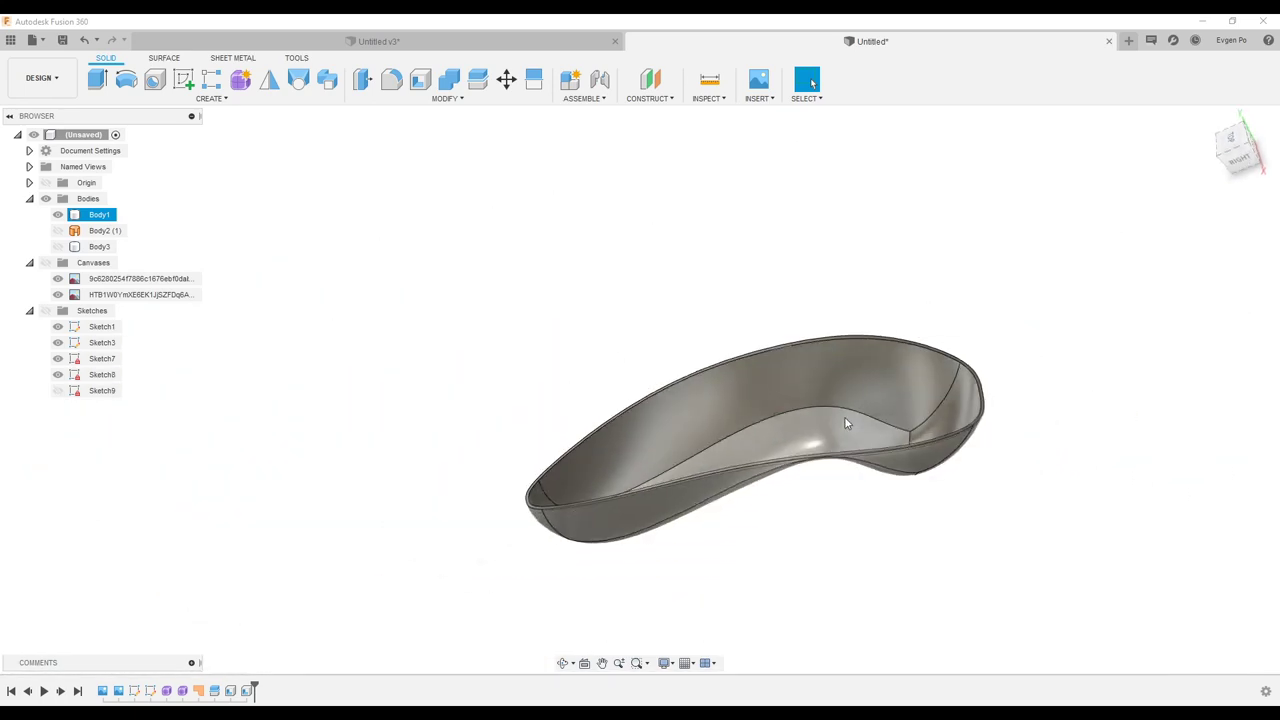
left_click(57, 246)
middle_click_drag(557, 283, 662, 127, "shift")
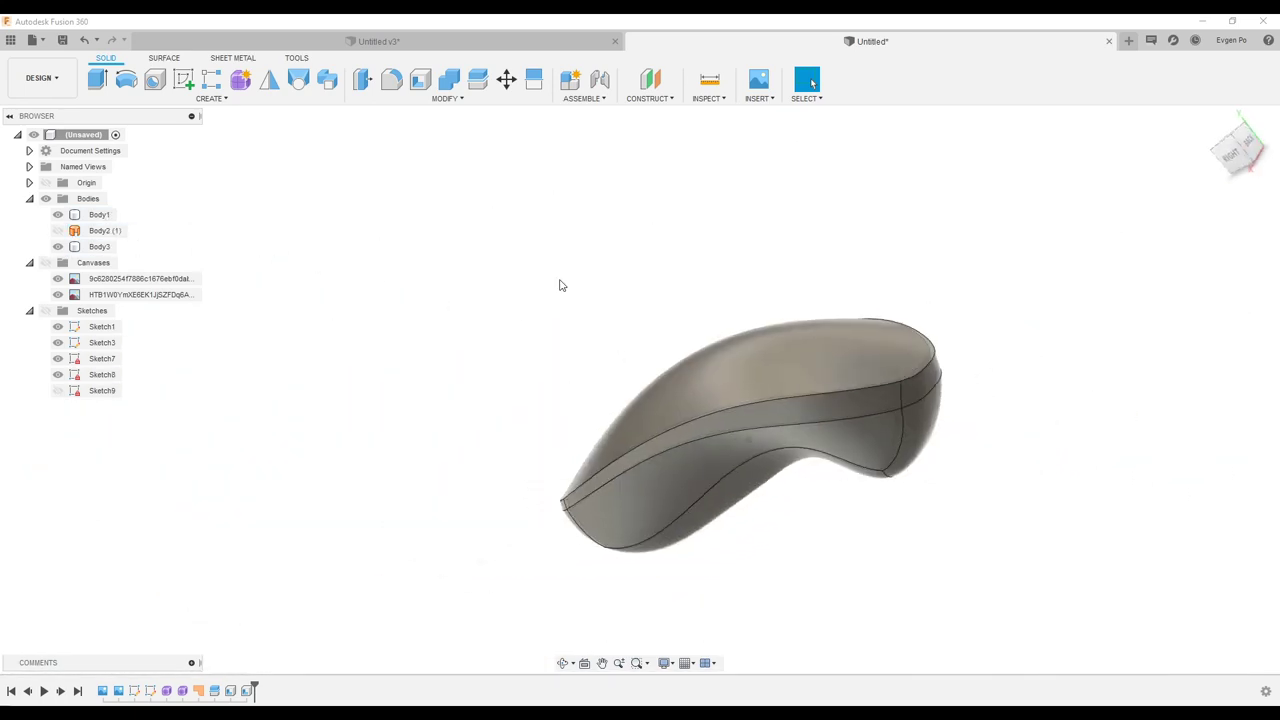
- Run a zebra analysis on Body3 and Body1 and orbit to review the stripes
left_click(671, 100)
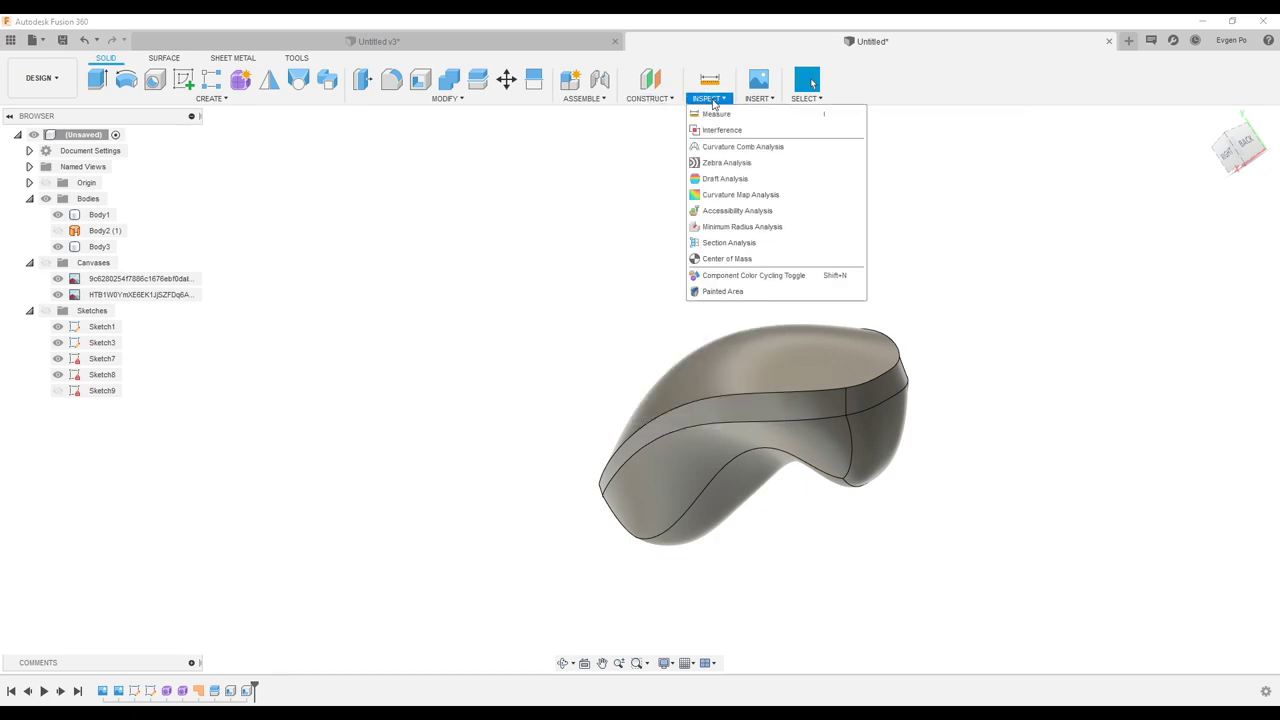
left_click(780, 430)
left_click(858, 462)
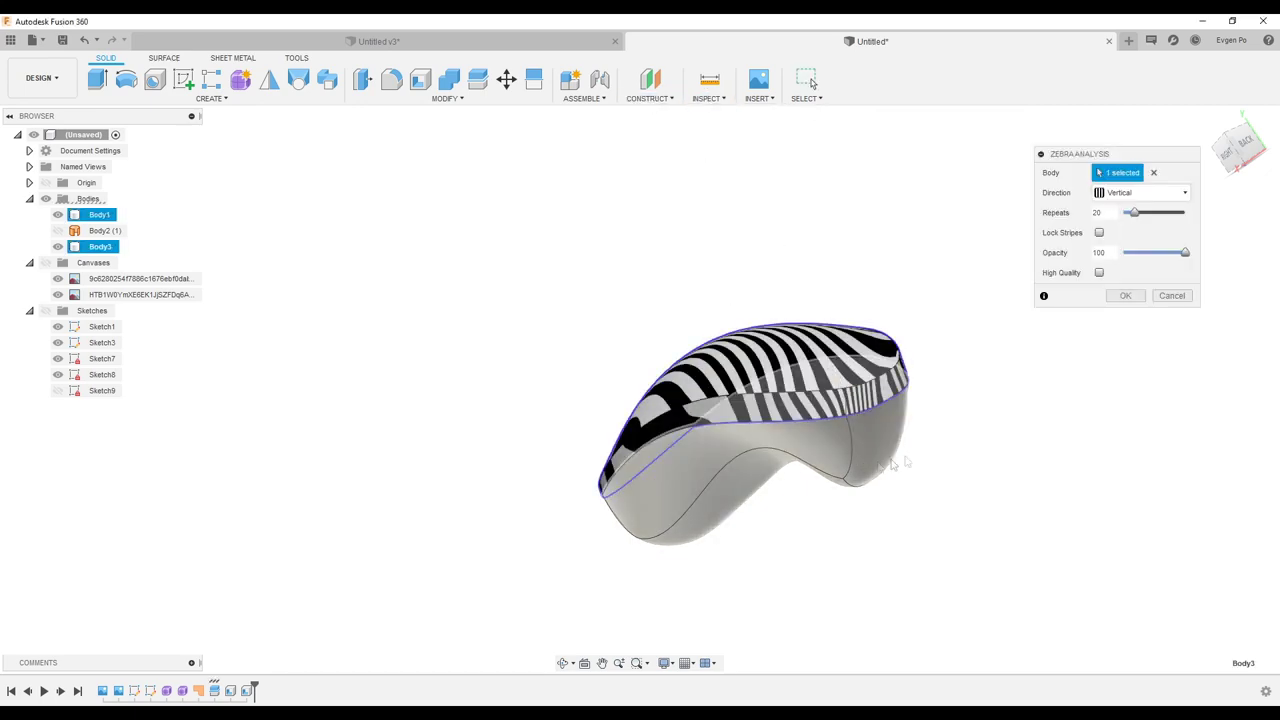
left_click(1125, 295)
middle_click_drag(1060, 337, 898, 386, "shift")
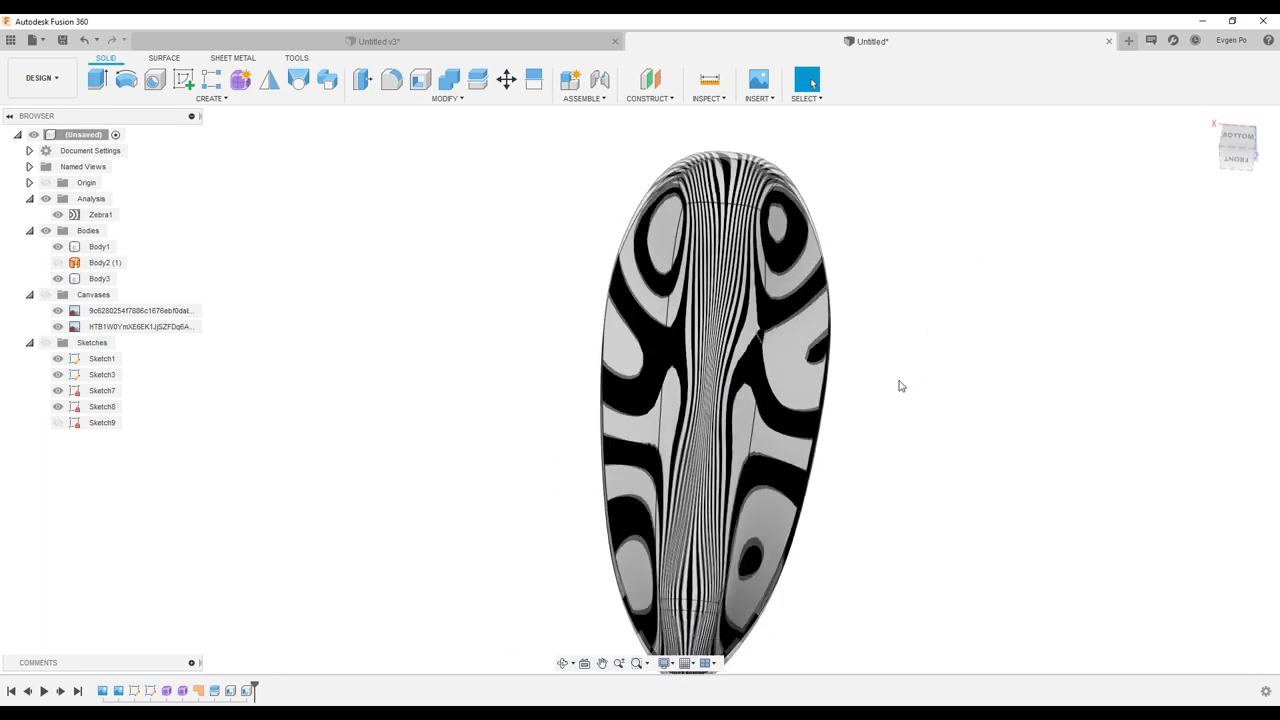
middle_click_drag(899, 386, 718, 188, "shift")
middle_click_drag(591, 257, 588, 256, "shift")
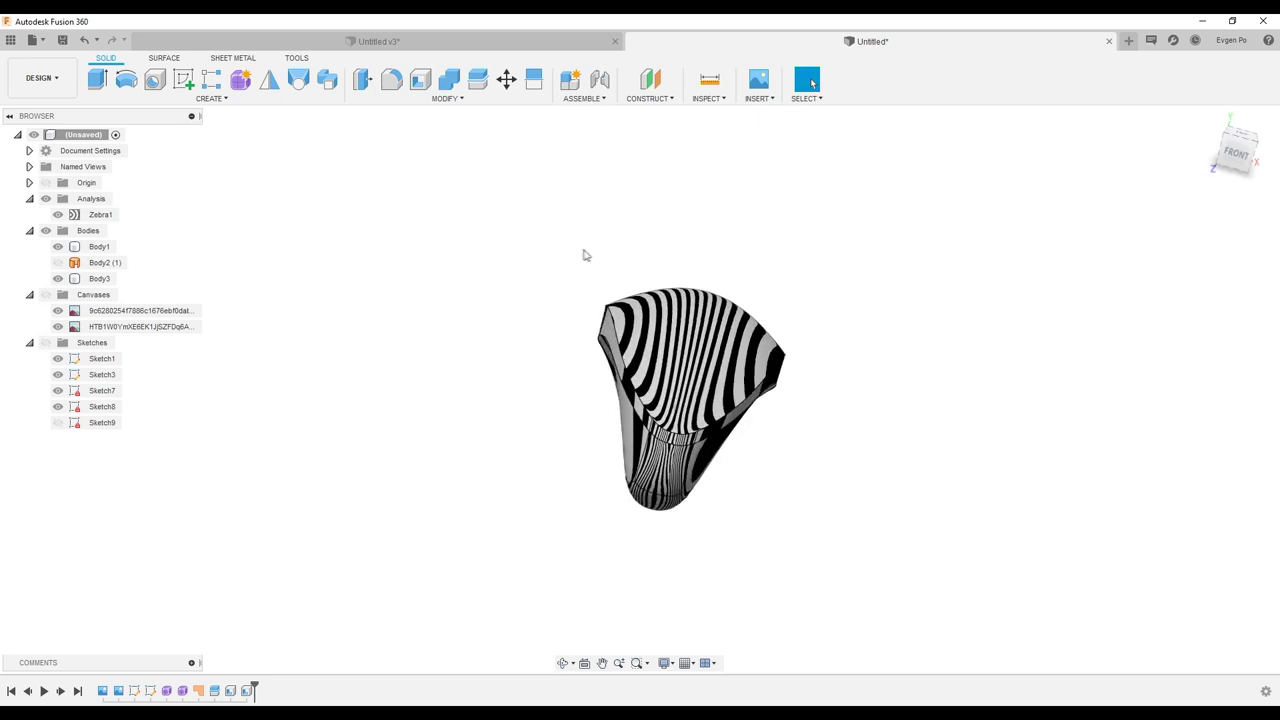
- Hide the zebra stripes, select Body3, and view the body from below and the side
left_click(57, 214)
left_click(99, 278)
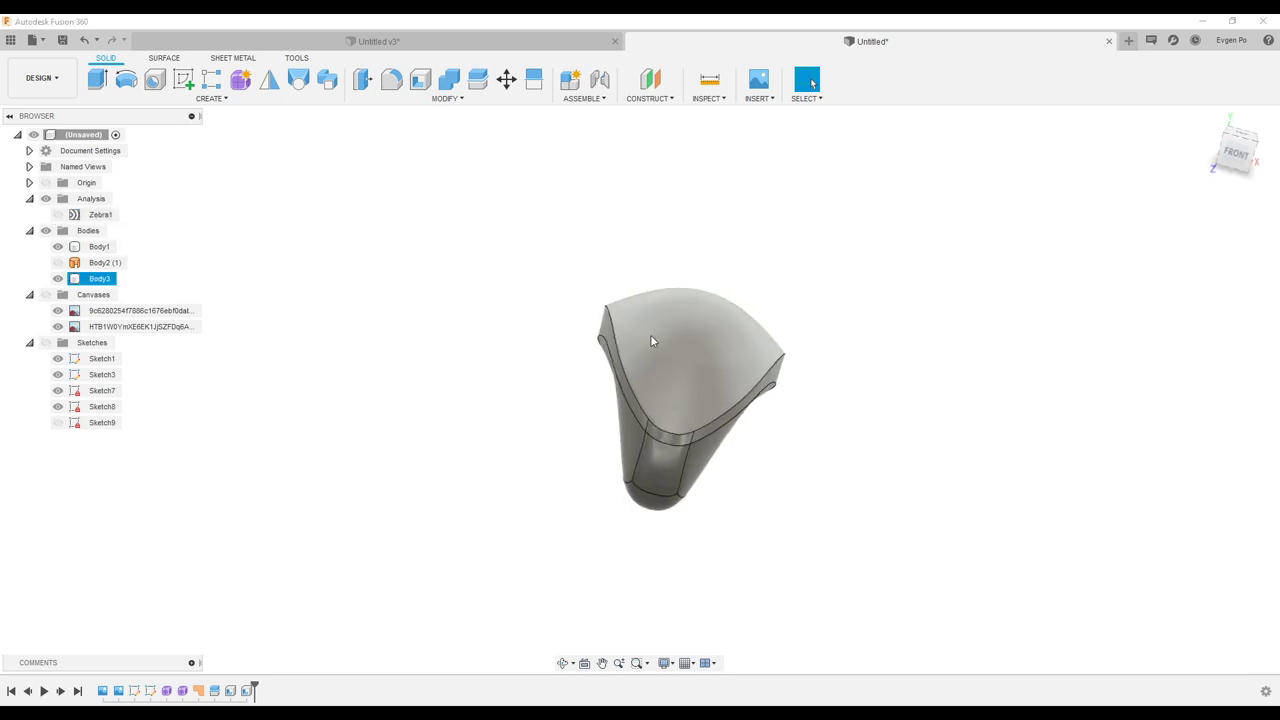
mouse_move(650, 341)
middle_mouse_down("shift")
mouse_move(824, 343)
mouse_move(837, 491)
mouse_move(829, 400)
mouse_move(929, 359)
middle_mouse_up("shift")
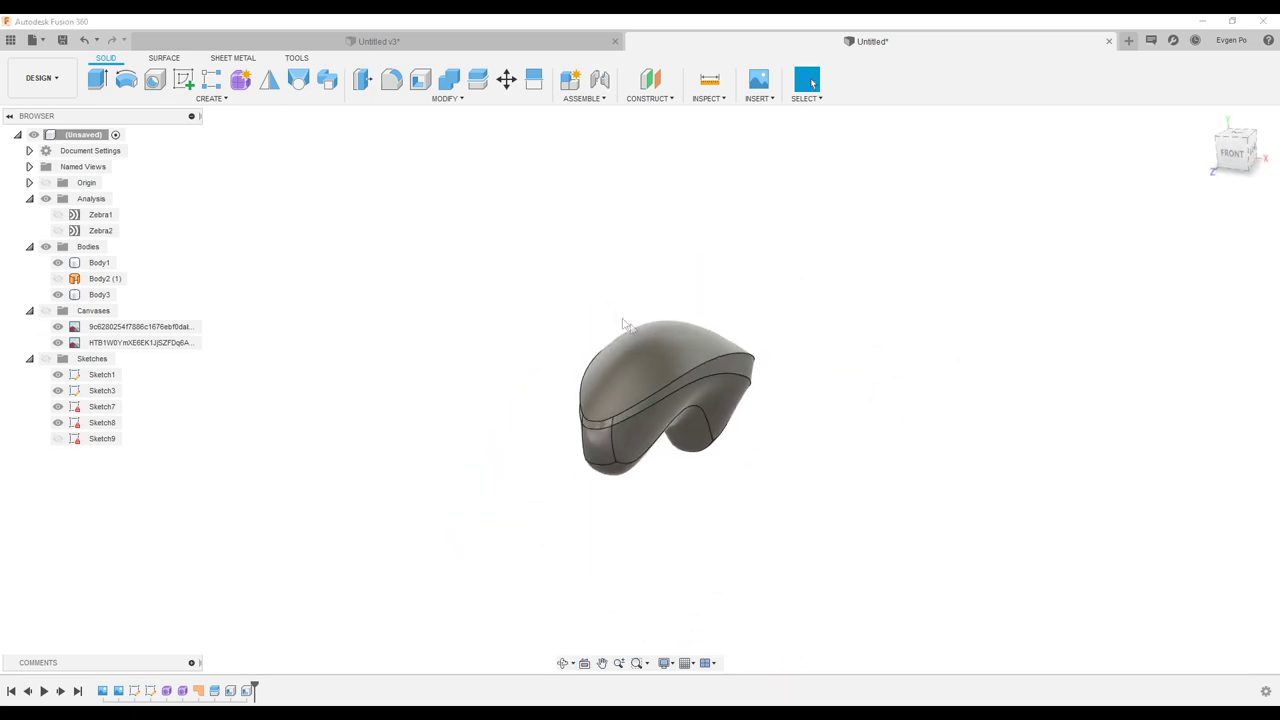
middle_click_drag(622, 323, 557, 194, "shift")
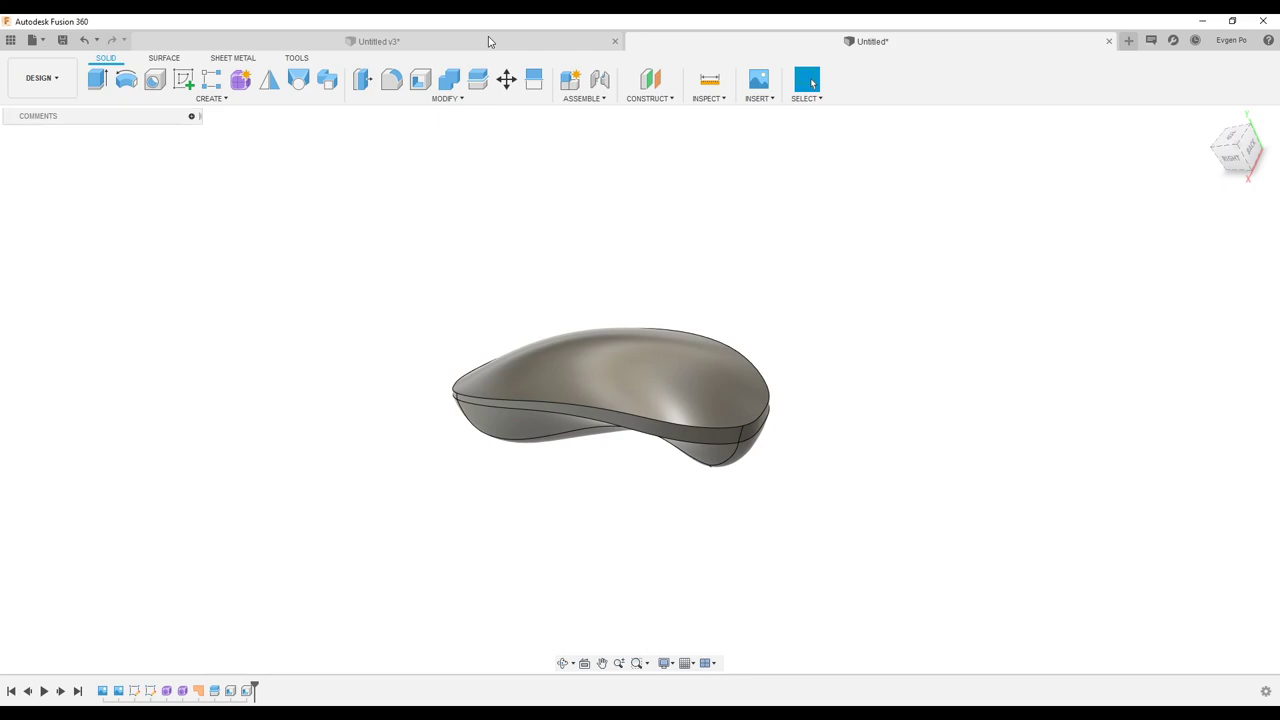
- Bring up the finished Untitled v3 controller and orbit it from back, top, and three-quarter views
left_click(489, 41)
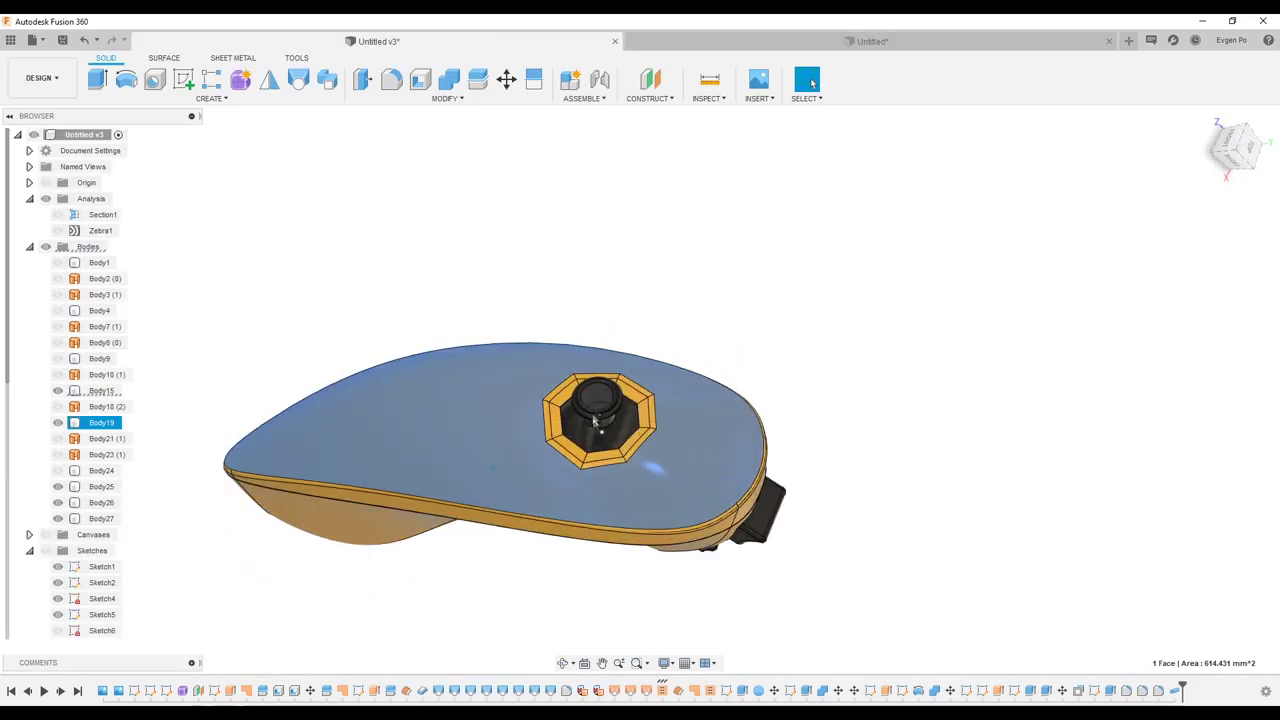
middle_click_drag(627, 417, 483, 369, "shift")
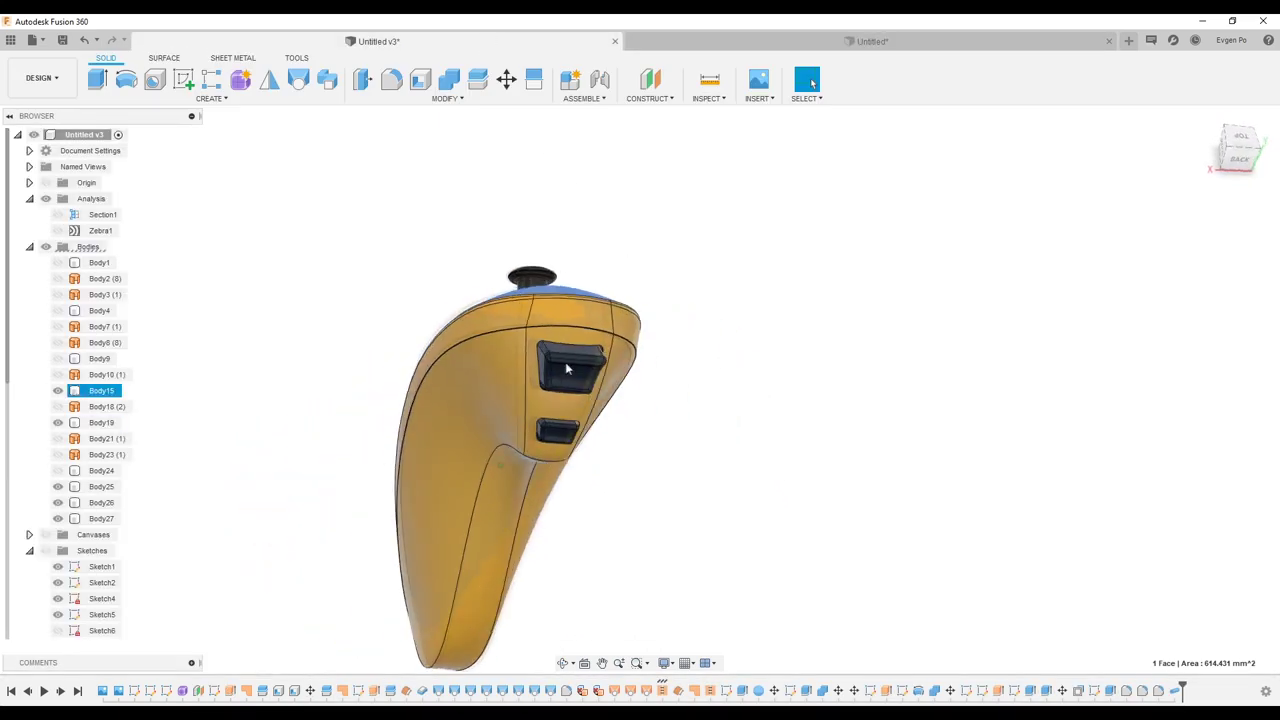
middle_click_drag(453, 357, 465, 320, "shift")
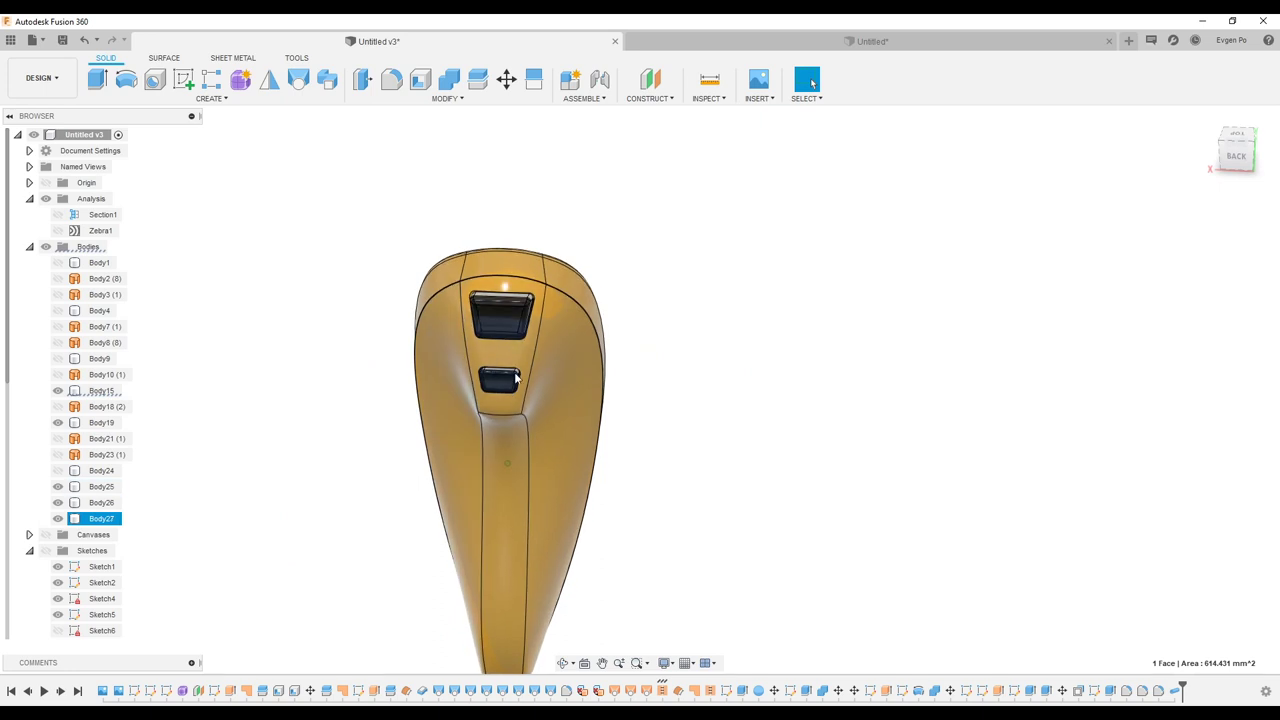
middle_click_drag(516, 377, 481, 311, "shift")
middle_click_drag(493, 360, 921, 320, "shift")
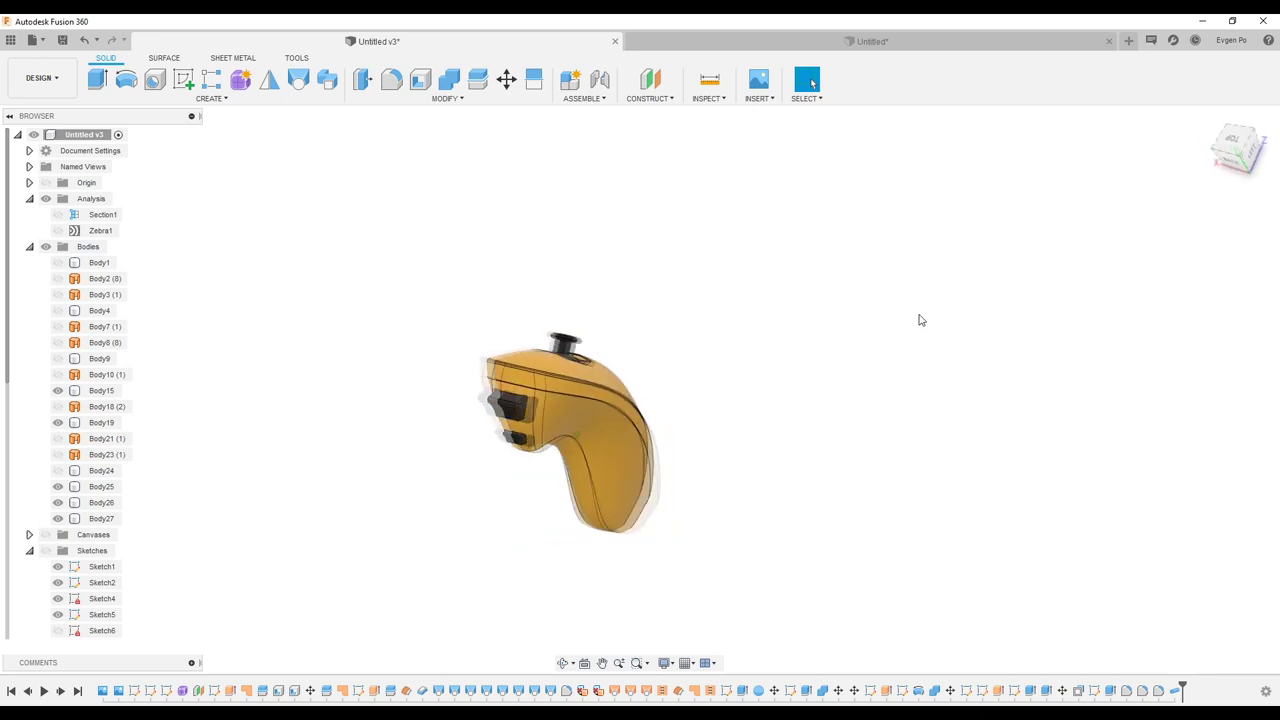